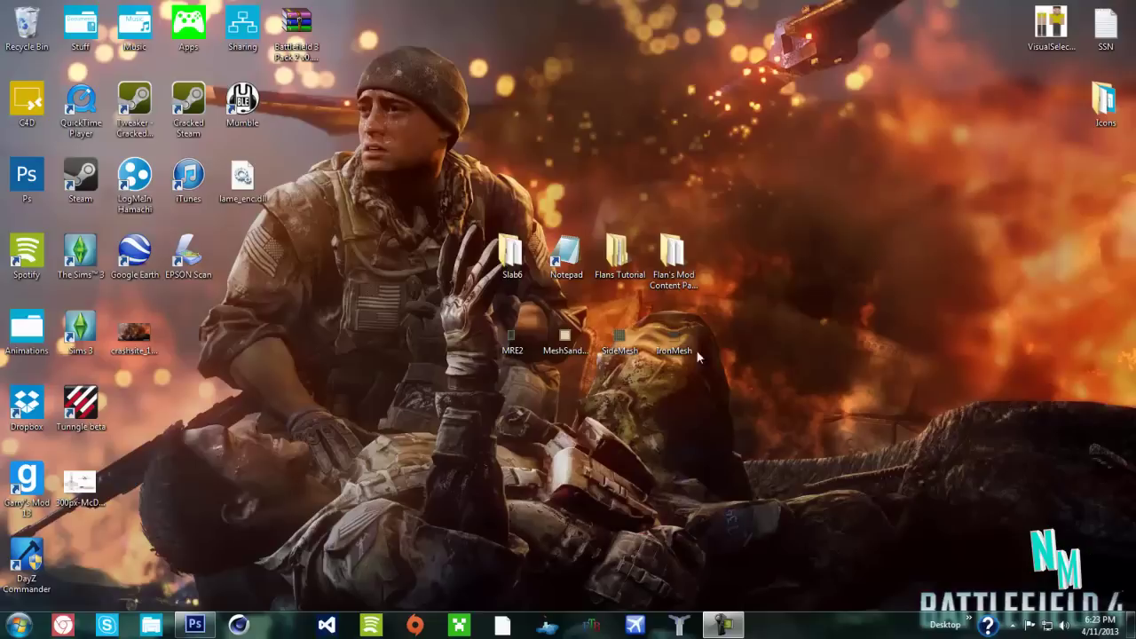
Step: Look over the contents of the Flans Tutorial folder and the Flan's Mod Content Pack folder on the desktop
{"action": "double_click", "coordinate": [607, 263]}
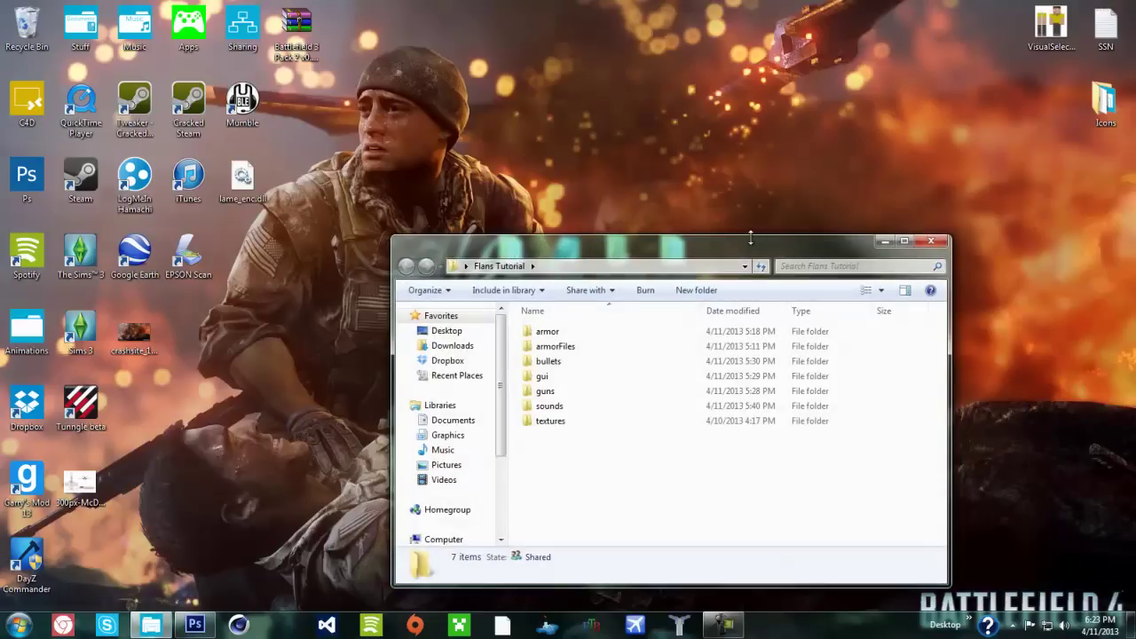
{"action": "left_click_drag", "start_coordinate": [916, 226], "coordinate": [879, 163]}
{"action": "left_click", "coordinate": [896, 171]}
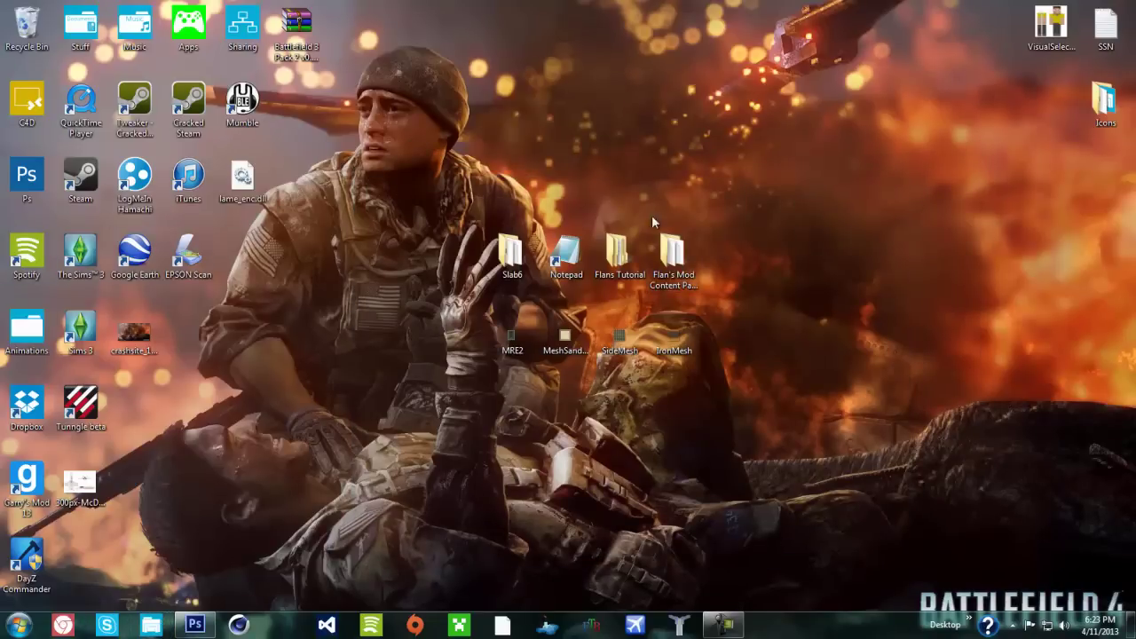
{"action": "double_click", "coordinate": [673, 248]}
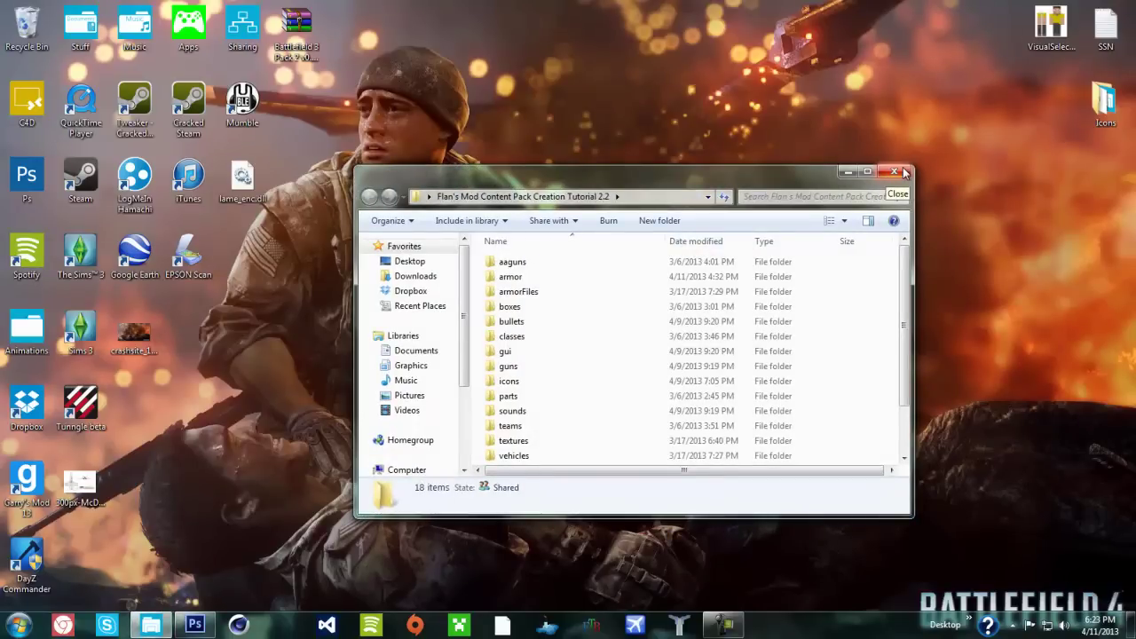
{"action": "left_click", "coordinate": [537, 456]}
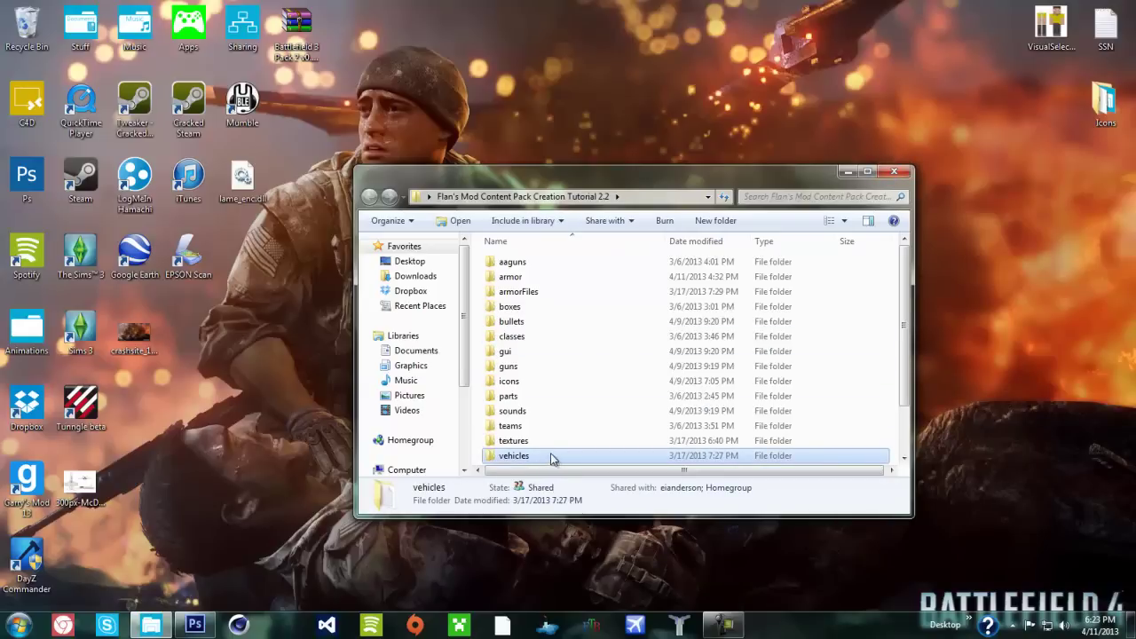
{"action": "left_click", "coordinate": [896, 169]}
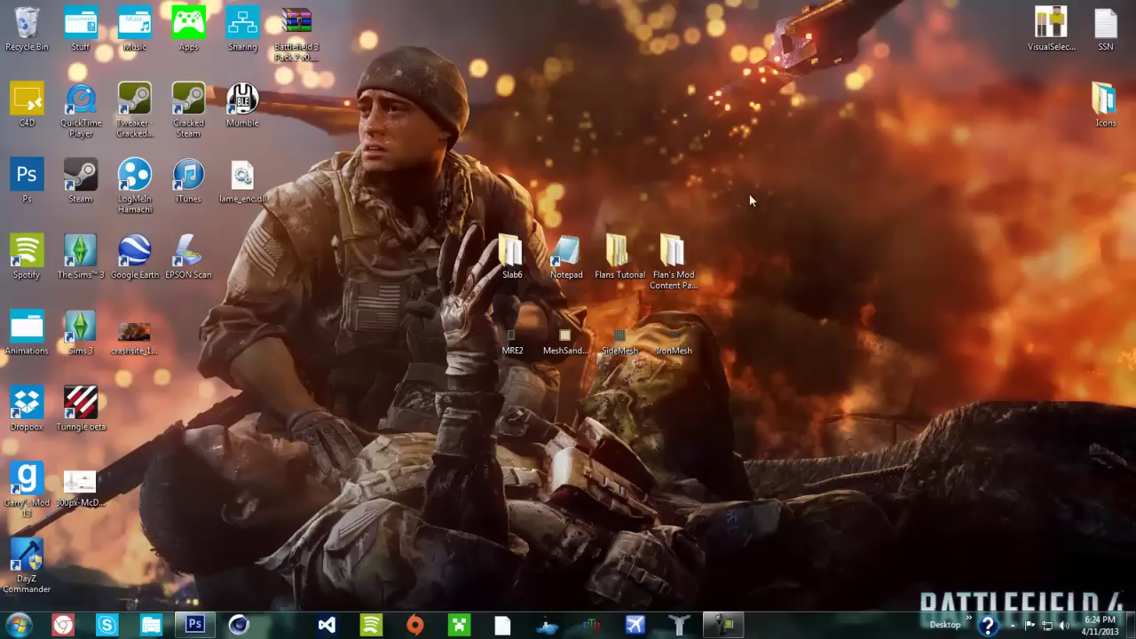
Step: In the Flan's Mod Content Pack folder, view the gui folder and read the BaseGunTemplate file in guns
{"action": "double_click", "coordinate": [672, 256]}
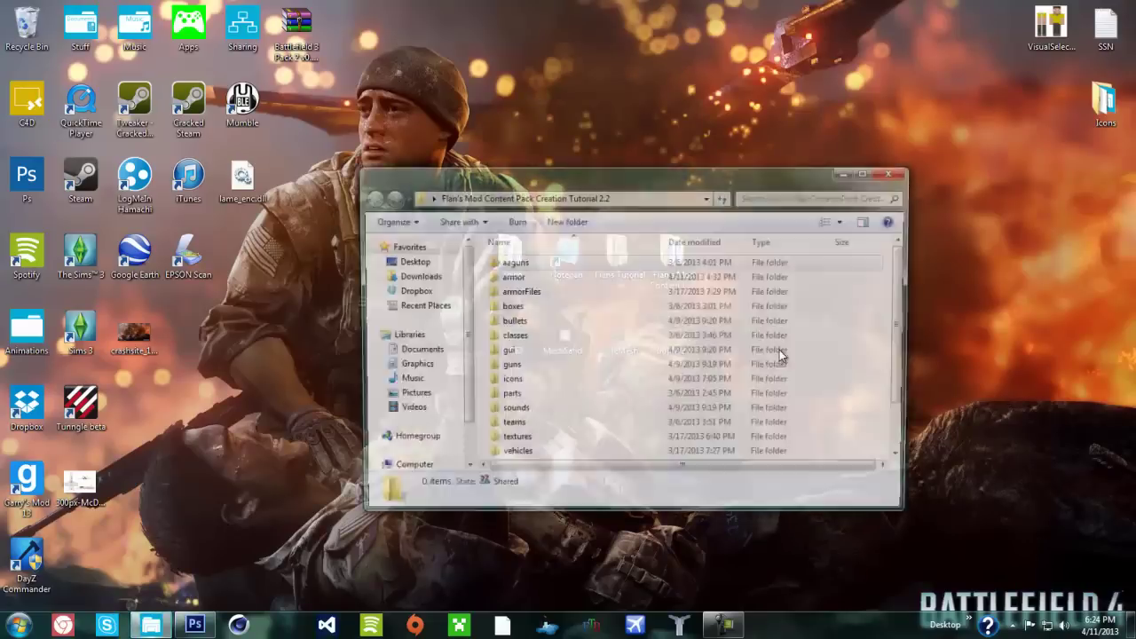
{"action": "double_click", "coordinate": [510, 352]}
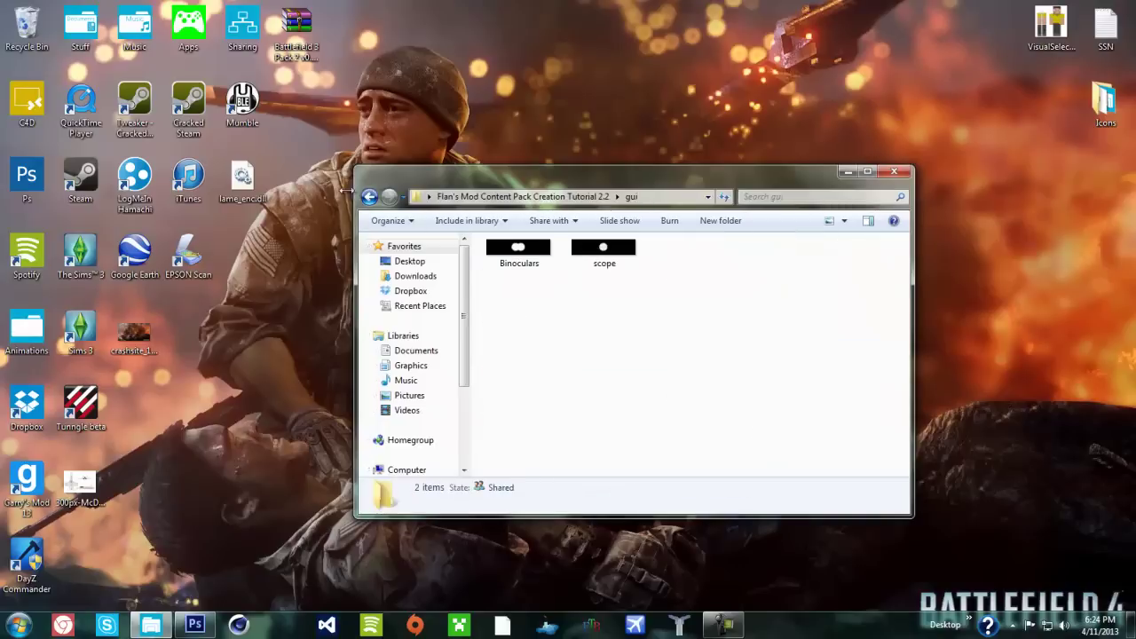
{"action": "left_click", "coordinate": [368, 196]}
{"action": "double_click", "coordinate": [525, 377]}
{"action": "double_click", "coordinate": [571, 277]}
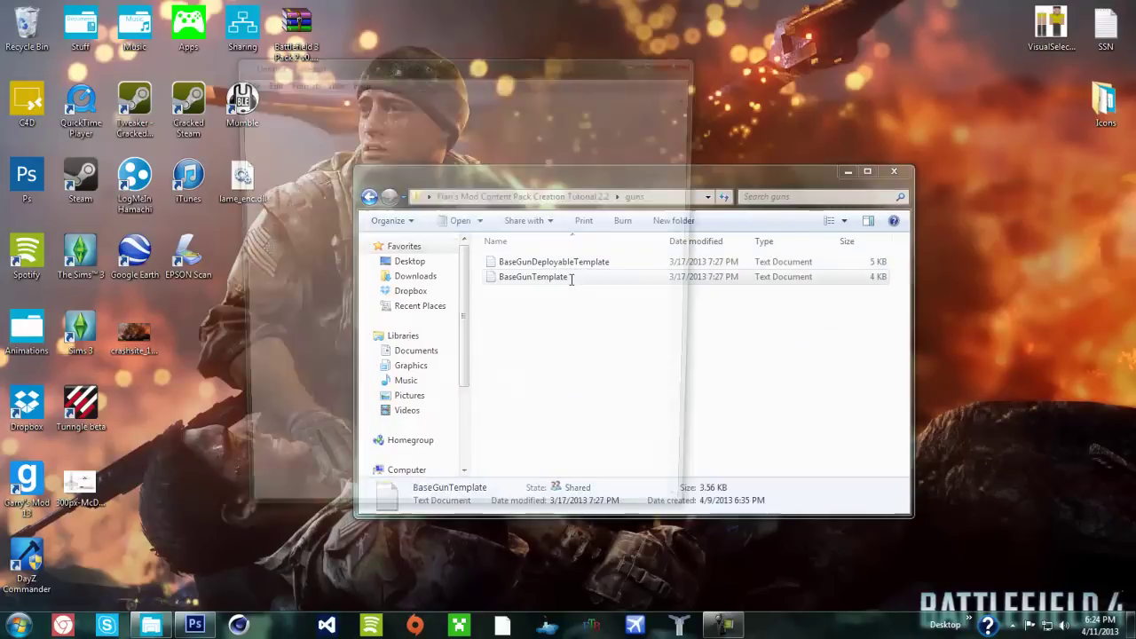
{"action": "left_click_drag", "start_coordinate": [388, 142], "coordinate": [355, 533]}
{"action": "left_click", "coordinate": [684, 60]}
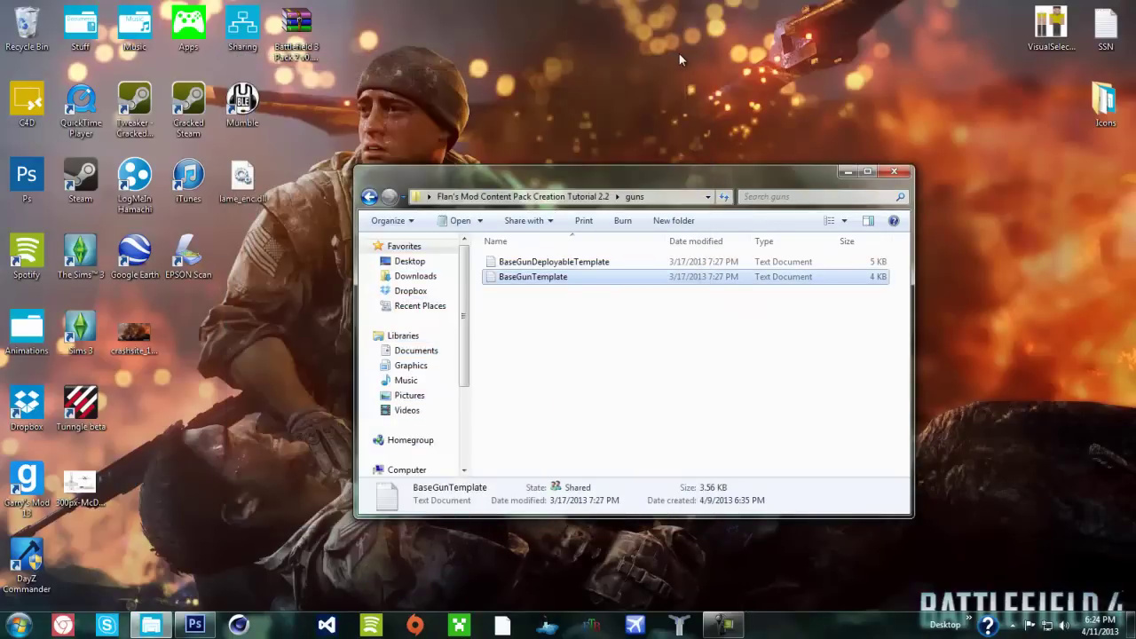
{"action": "left_click", "coordinate": [370, 197]}
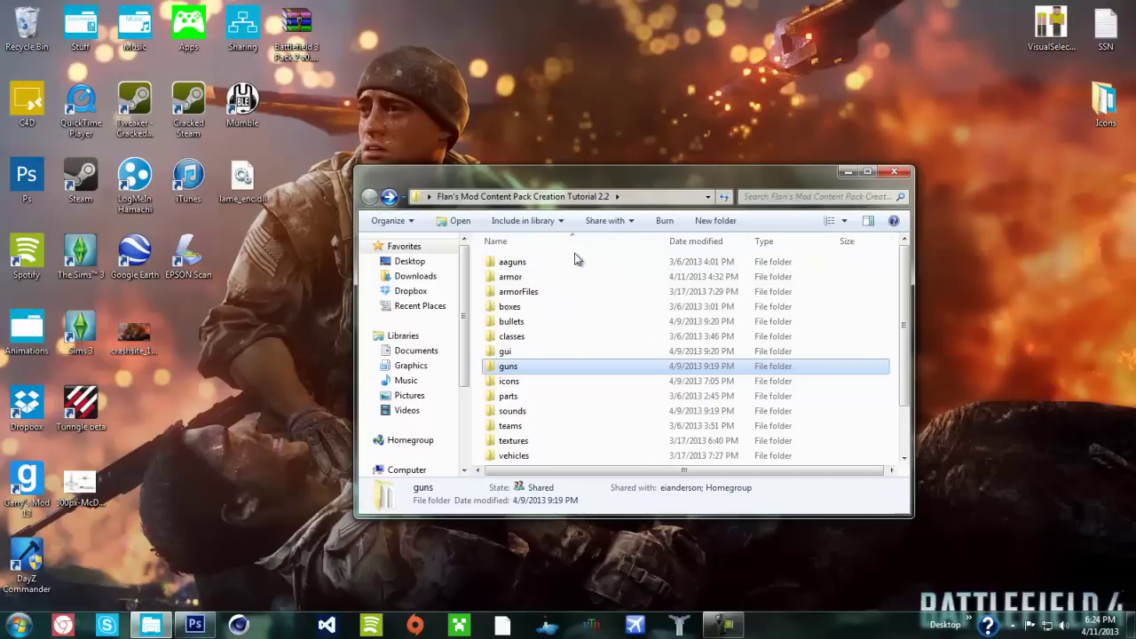
Step: Maximize the content pack folder window, read the Recipe Tutorial text file, and close both
{"action": "left_click", "coordinate": [867, 172]}
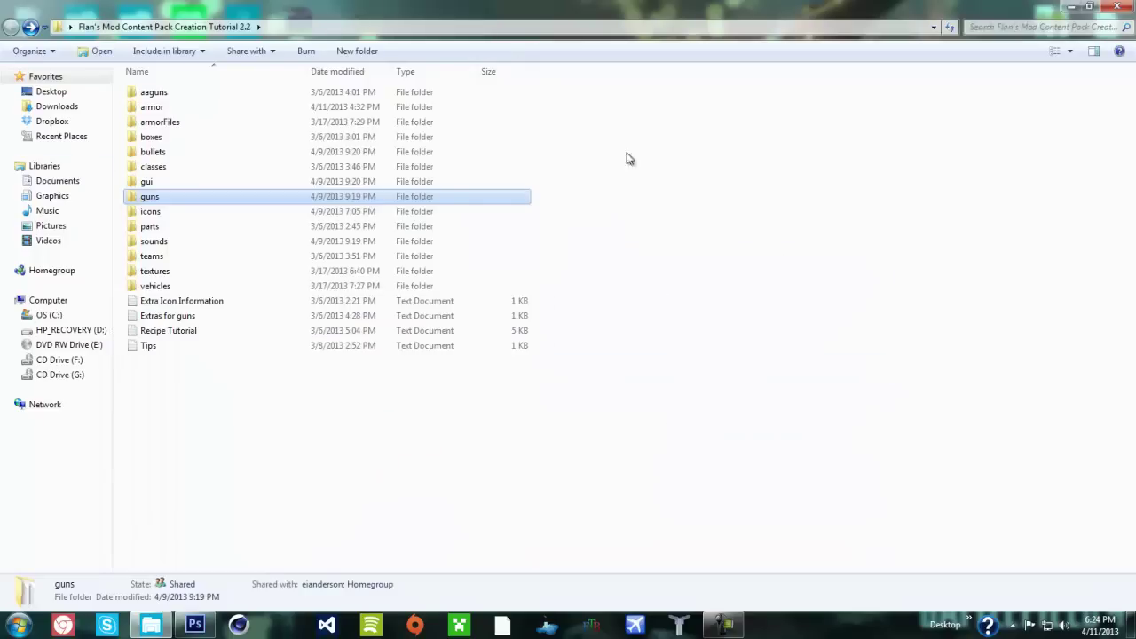
{"action": "left_click", "coordinate": [248, 329]}
{"action": "double_click", "coordinate": [249, 330]}
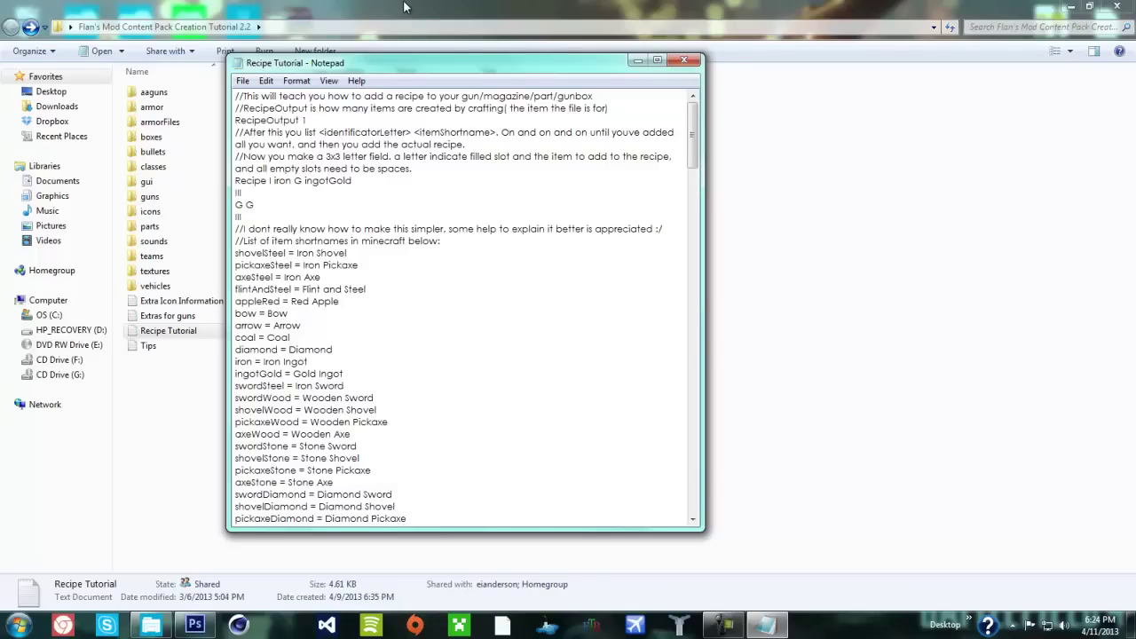
{"action": "left_click", "coordinate": [680, 60]}
{"action": "left_click", "coordinate": [306, 435]}
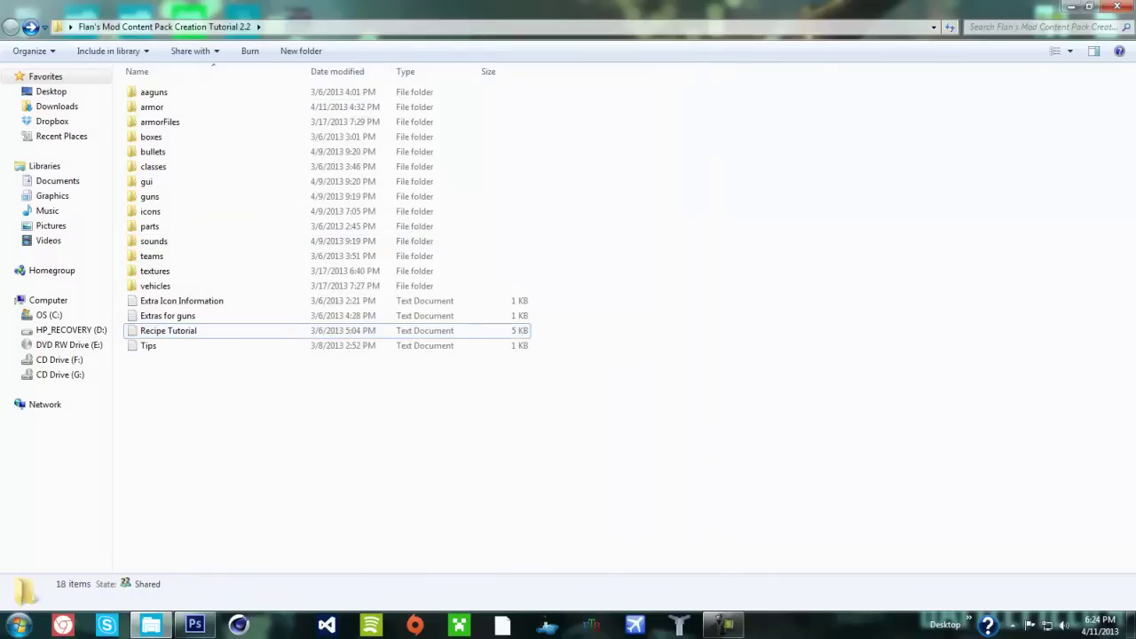
{"action": "left_click", "coordinate": [1116, 7]}
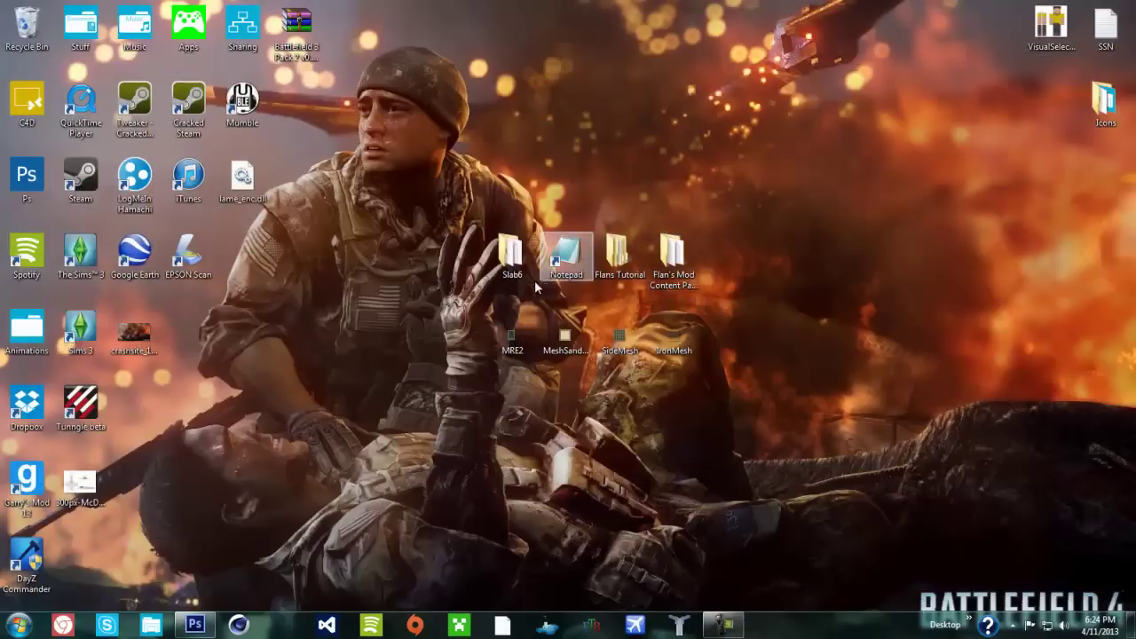
Step: Open the Flans Tutorial folder and go through its subfolders one by one, from armor to textures
{"action": "double_click", "coordinate": [619, 255]}
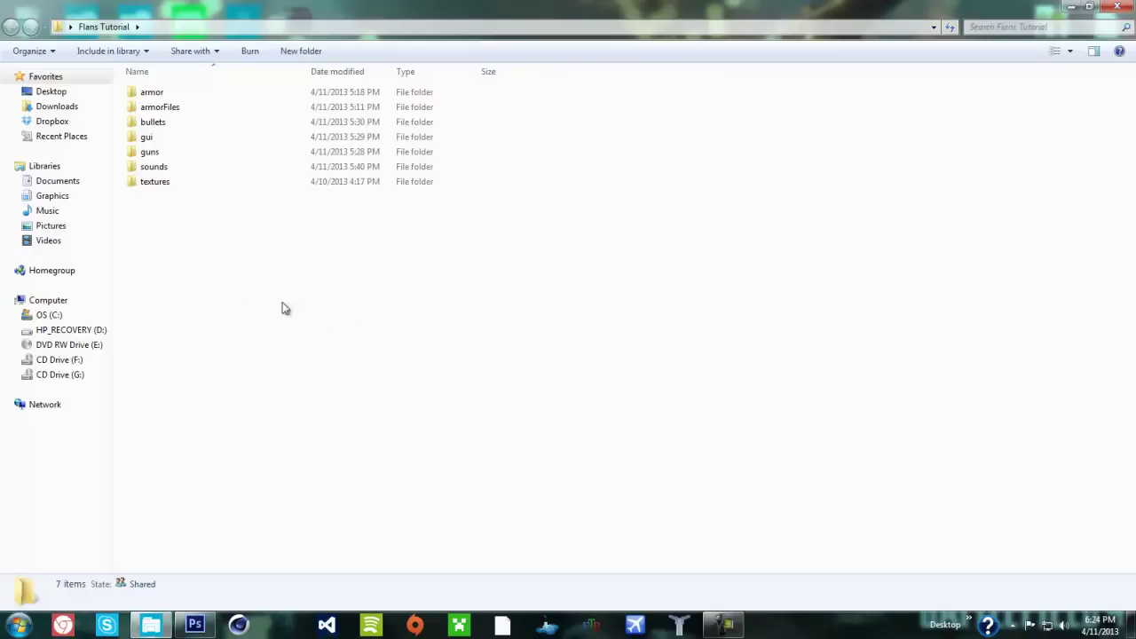
{"action": "left_click_drag", "start_coordinate": [158, 253], "coordinate": [218, 256]}
{"action": "left_click", "coordinate": [183, 95]}
{"action": "left_click", "coordinate": [187, 110]}
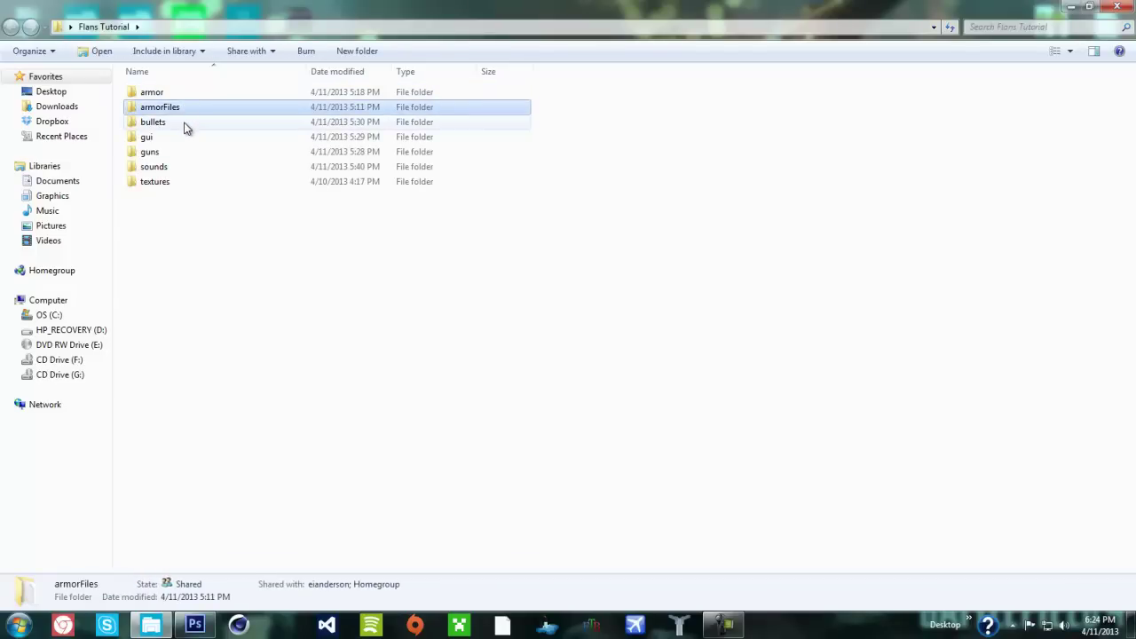
{"action": "left_click", "coordinate": [183, 126]}
{"action": "left_click", "coordinate": [186, 140]}
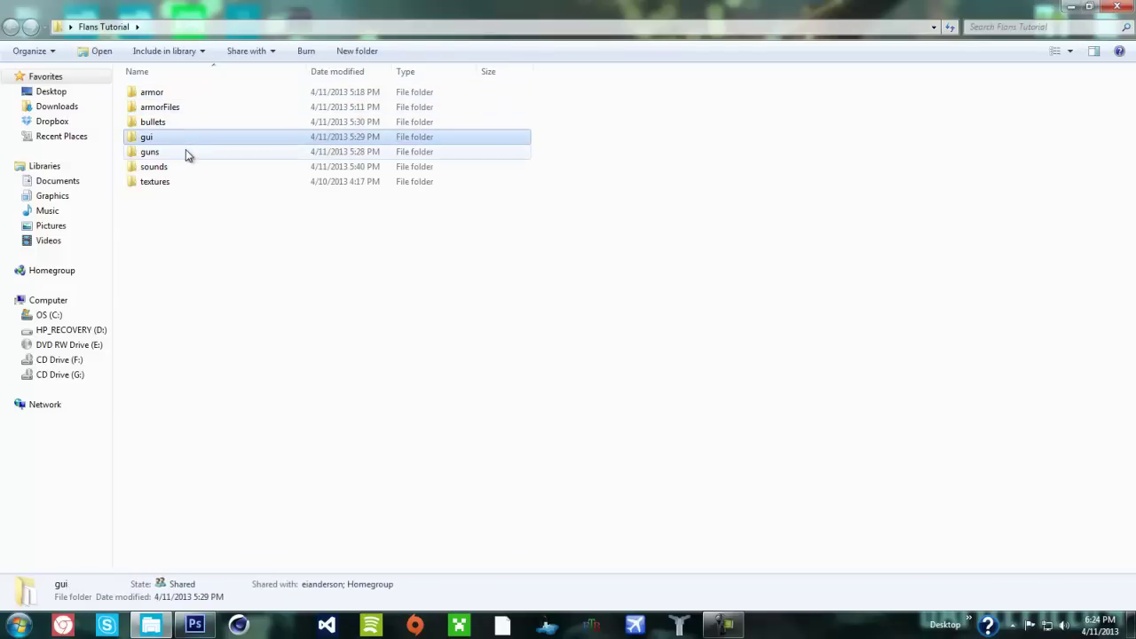
{"action": "left_click", "coordinate": [185, 153]}
{"action": "left_click", "coordinate": [183, 169]}
{"action": "left_click", "coordinate": [185, 184]}
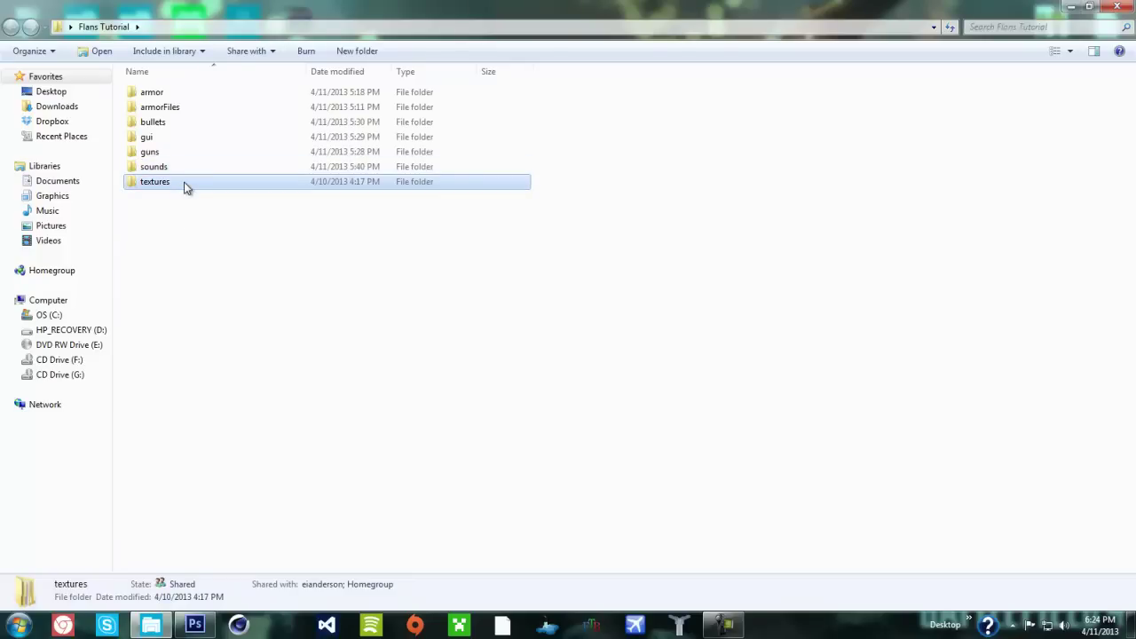
Step: Examine the item icons in the textures > items folder and return to the Flans Tutorial folder
{"action": "double_click", "coordinate": [185, 183]}
{"action": "double_click", "coordinate": [167, 94]}
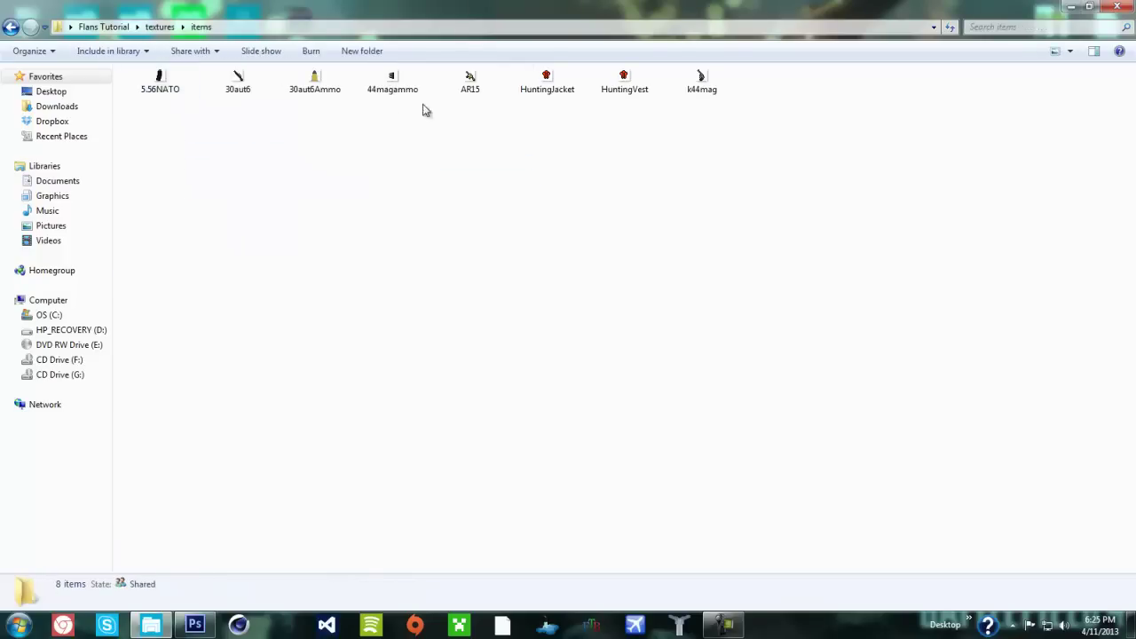
{"action": "left_click_drag", "start_coordinate": [749, 106], "coordinate": [124, 111]}
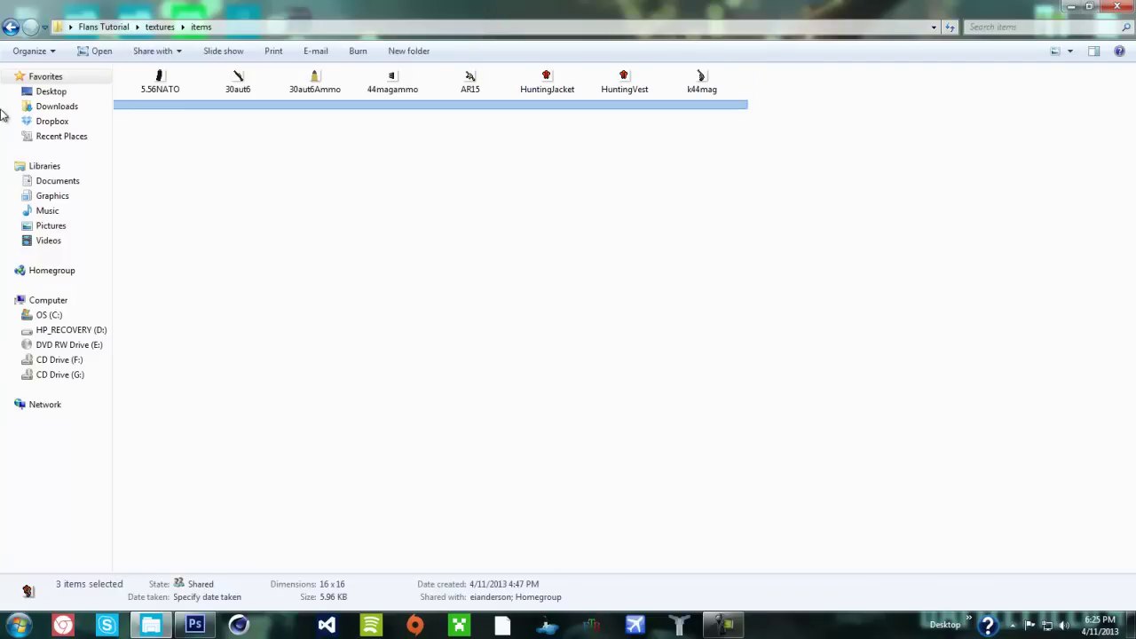
{"action": "left_click", "coordinate": [299, 114]}
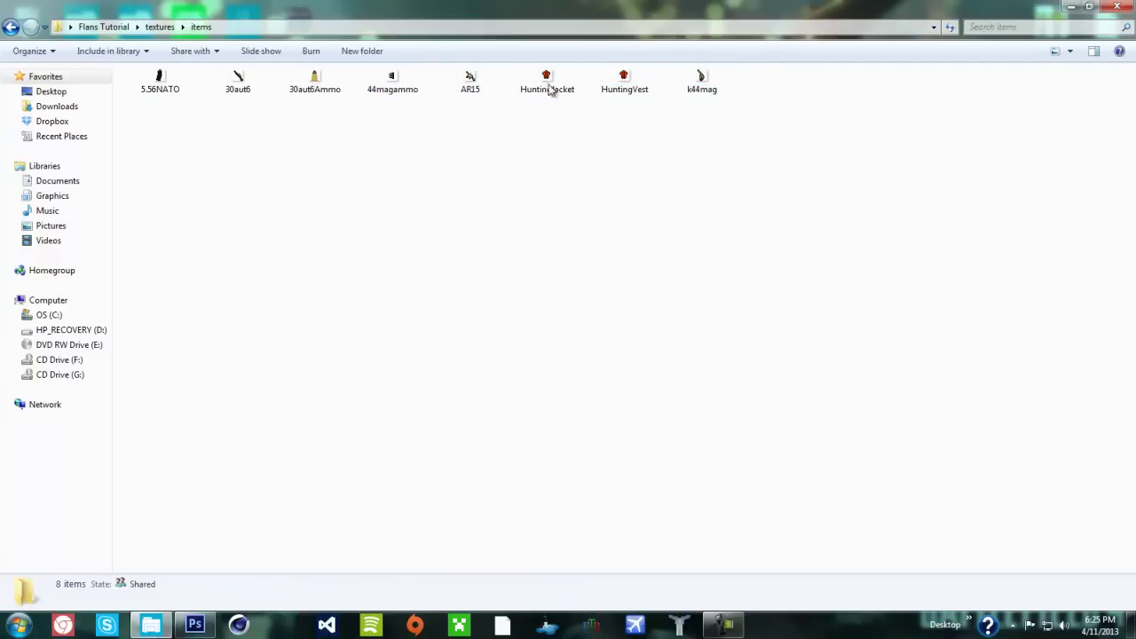
{"action": "left_click", "coordinate": [10, 26]}
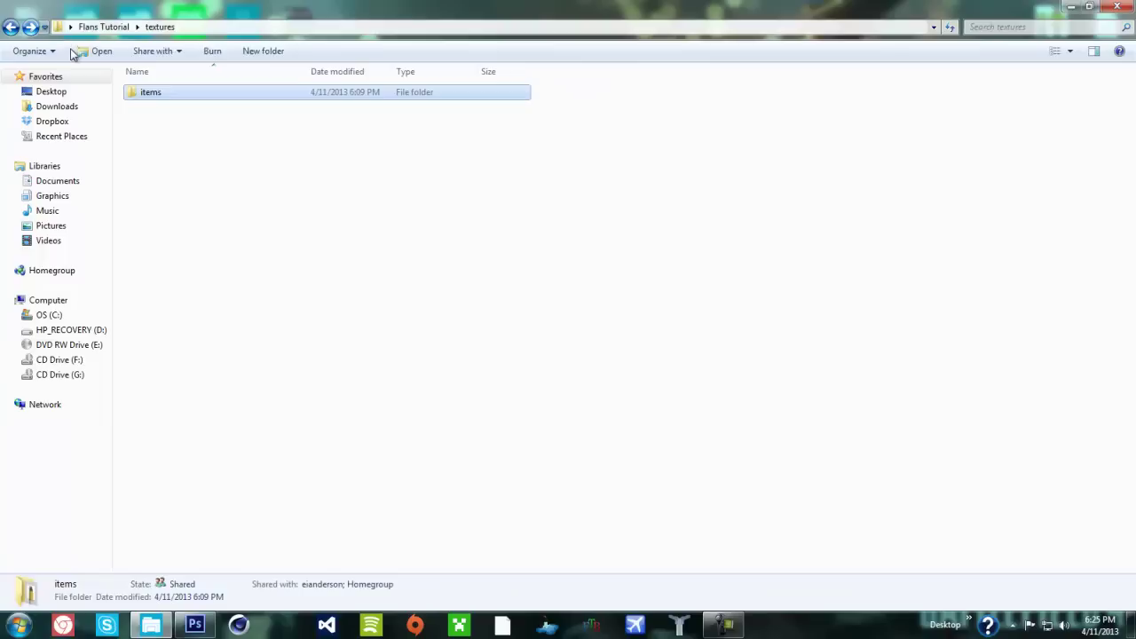
{"action": "left_click", "coordinate": [11, 28]}
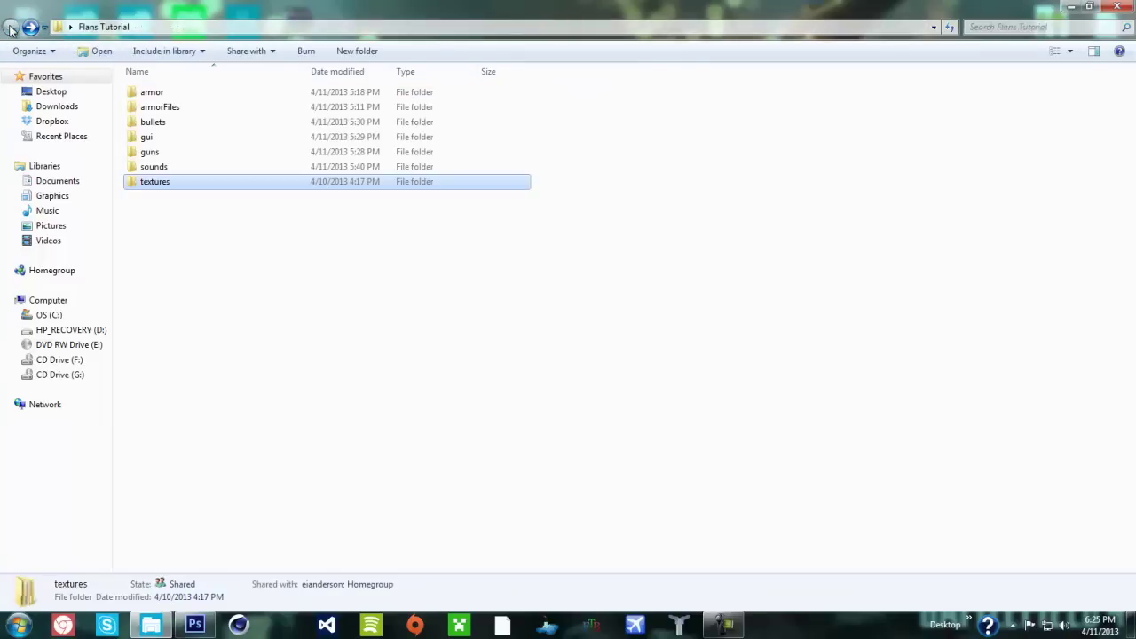
Step: Copy the entire text of the fluffgun file in the guns folder and close the file
{"action": "double_click", "coordinate": [201, 153]}
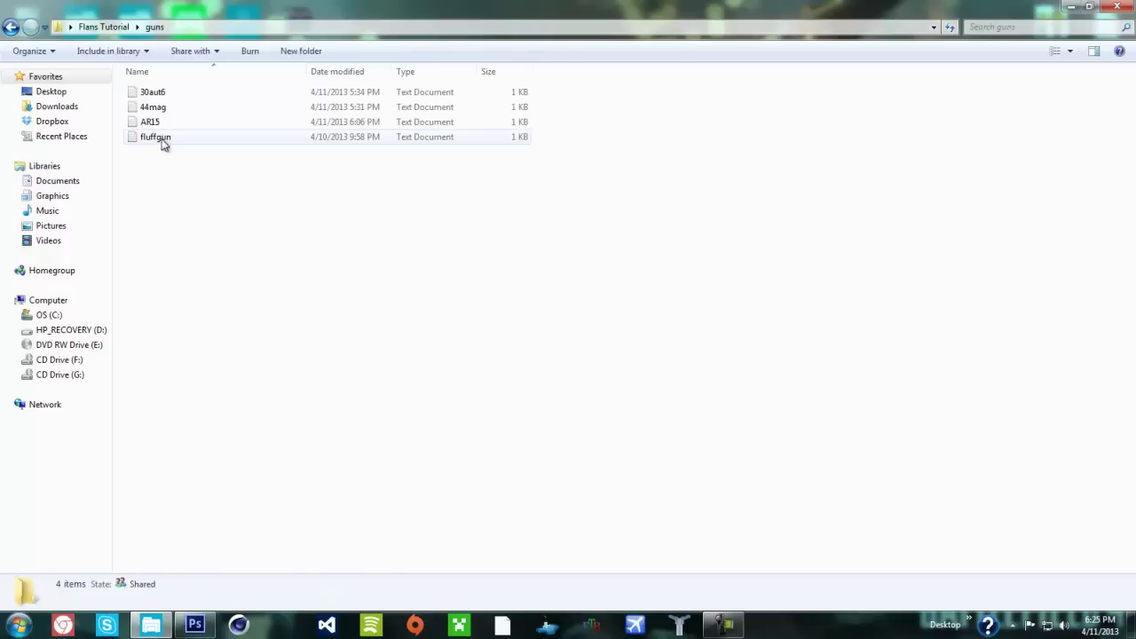
{"action": "double_click", "coordinate": [162, 140]}
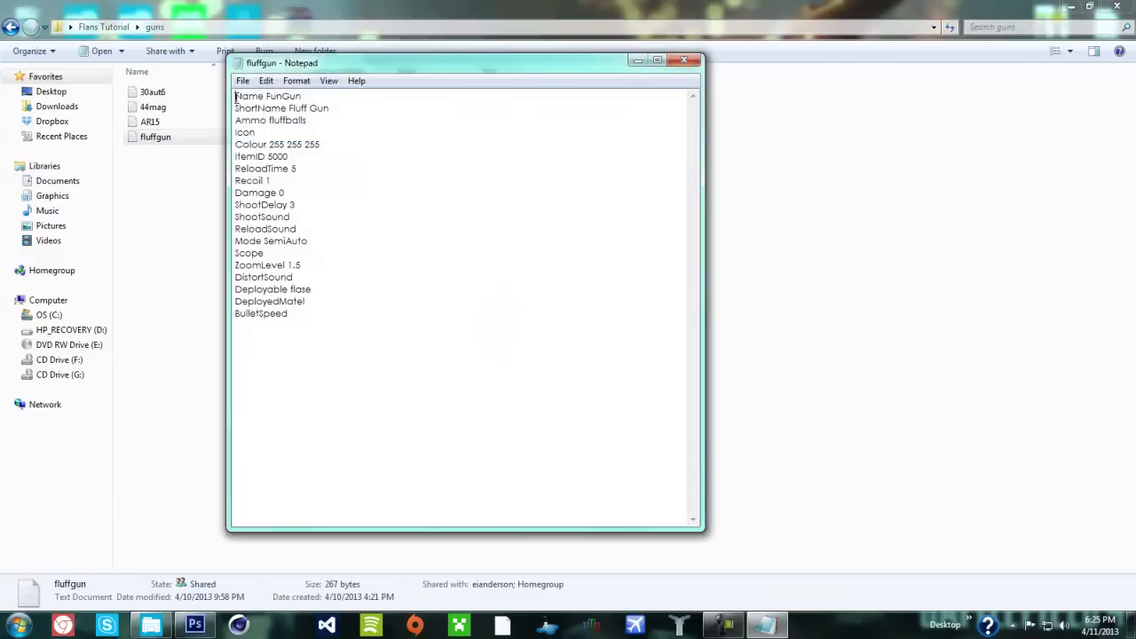
{"action": "left_click_drag", "start_coordinate": [237, 97], "coordinate": [361, 315]}
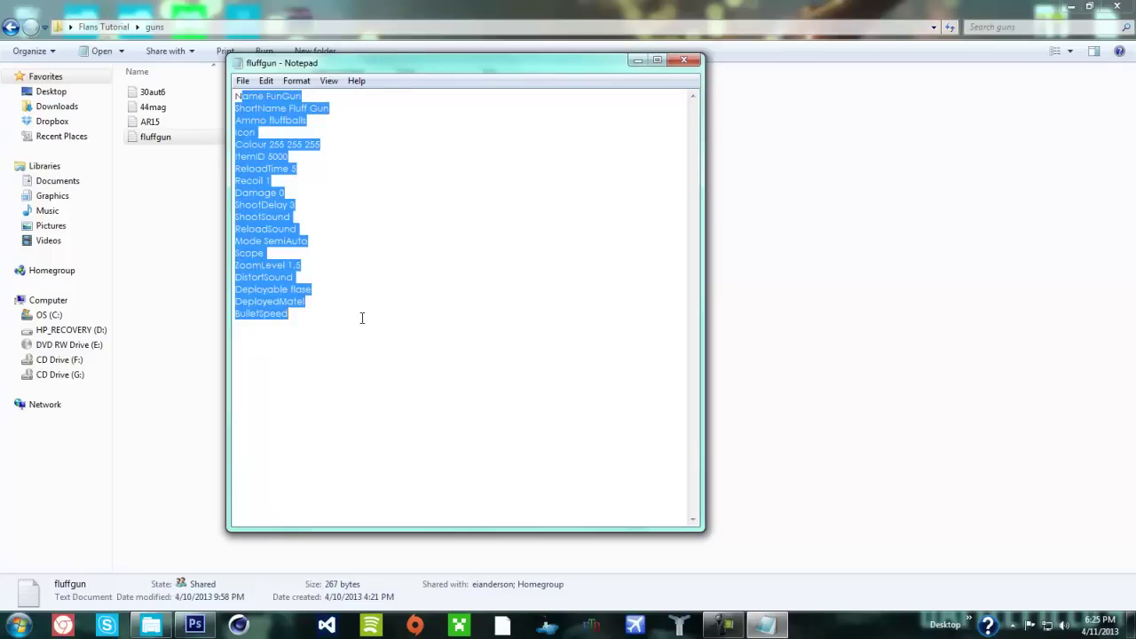
{"action": "left_click", "coordinate": [412, 203]}
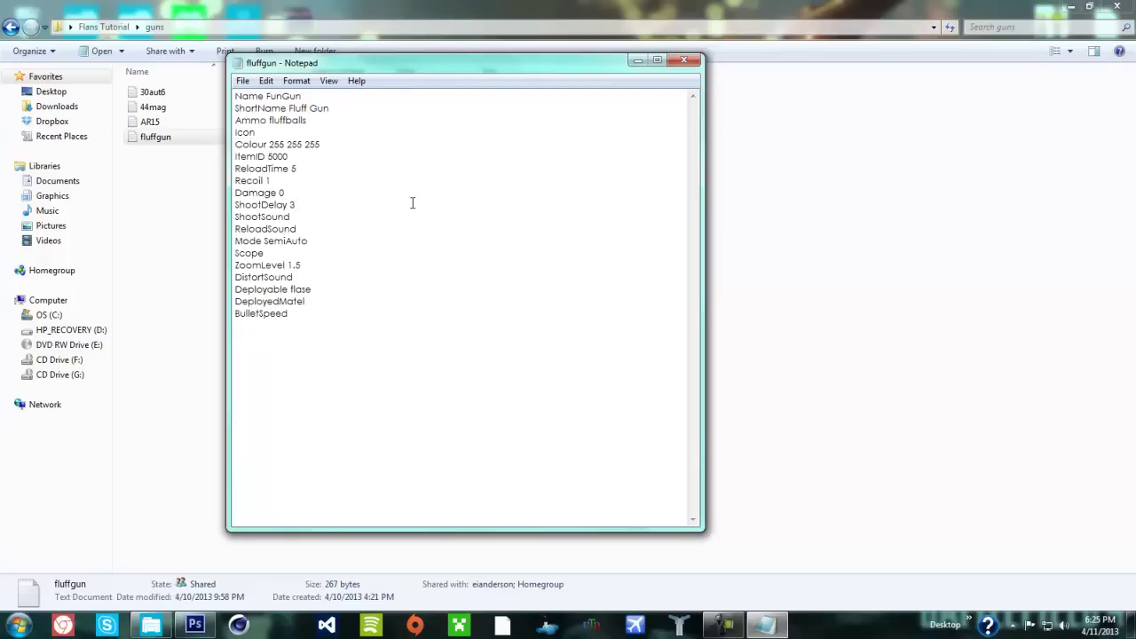
{"action": "key", "text": "ctrl+a"}
{"action": "key", "text": "ctrl+c"}
{"action": "left_click", "coordinate": [683, 61]}
Step: Create a new text document in the guns folder
{"action": "right_click", "coordinate": [152, 227]}
{"action": "mouse_move", "coordinate": [240, 412]}
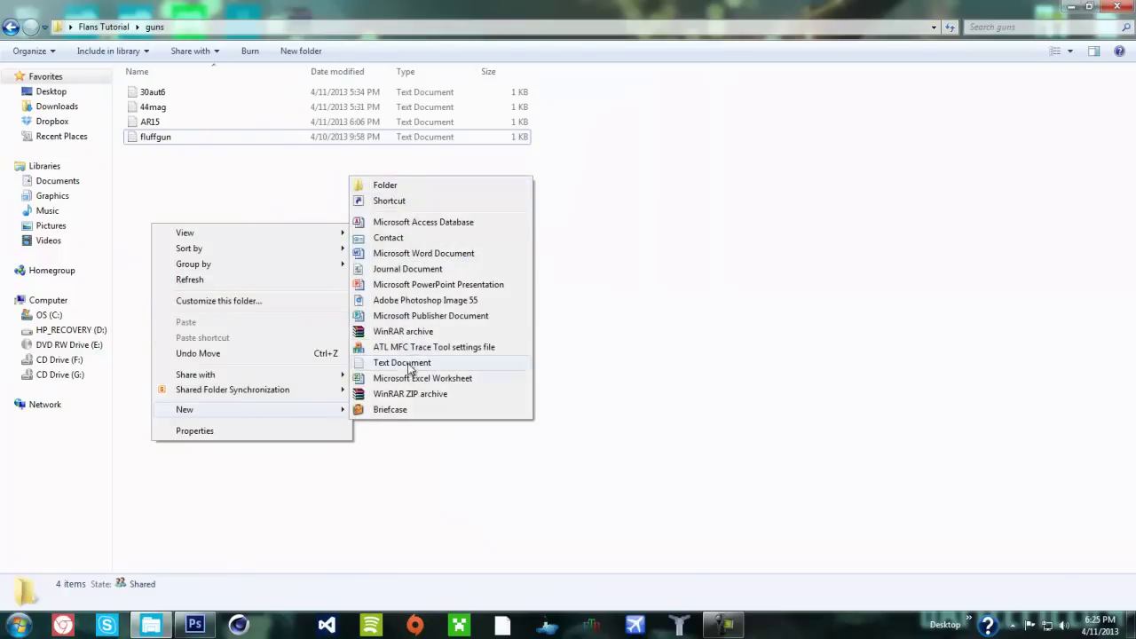
{"action": "left_click", "coordinate": [409, 364]}
{"action": "type", "text": "Fluff"}
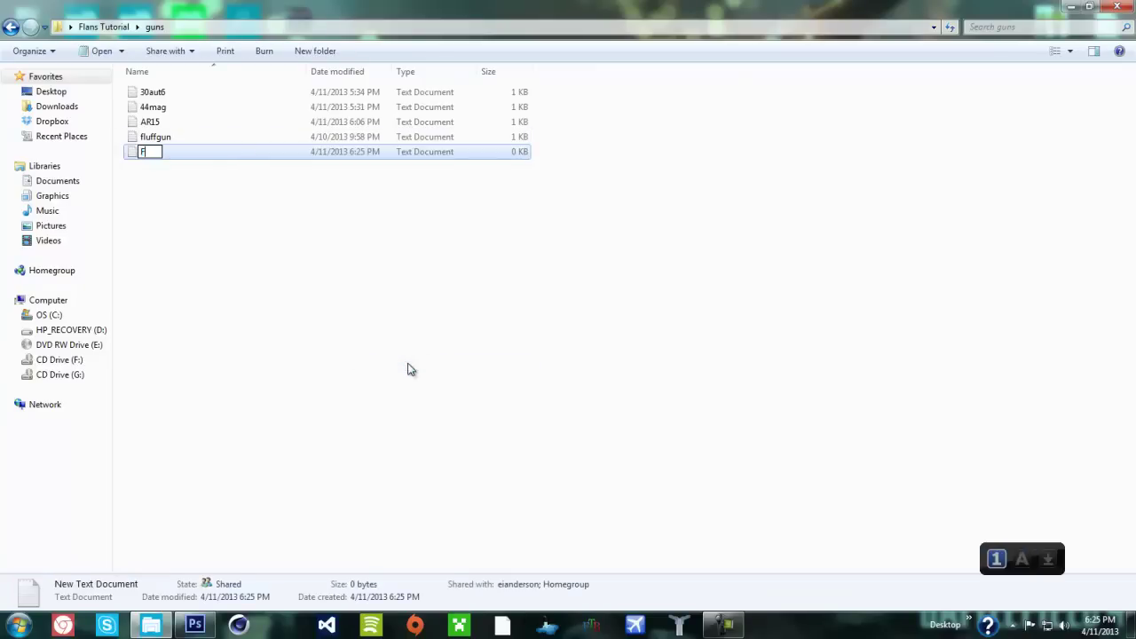
{"action": "key", "text": "BackSpace"}
{"action": "key", "text": "BackSpace"}
{"action": "key", "text": "BackSpace"}
{"action": "key", "text": "BackSpace"}
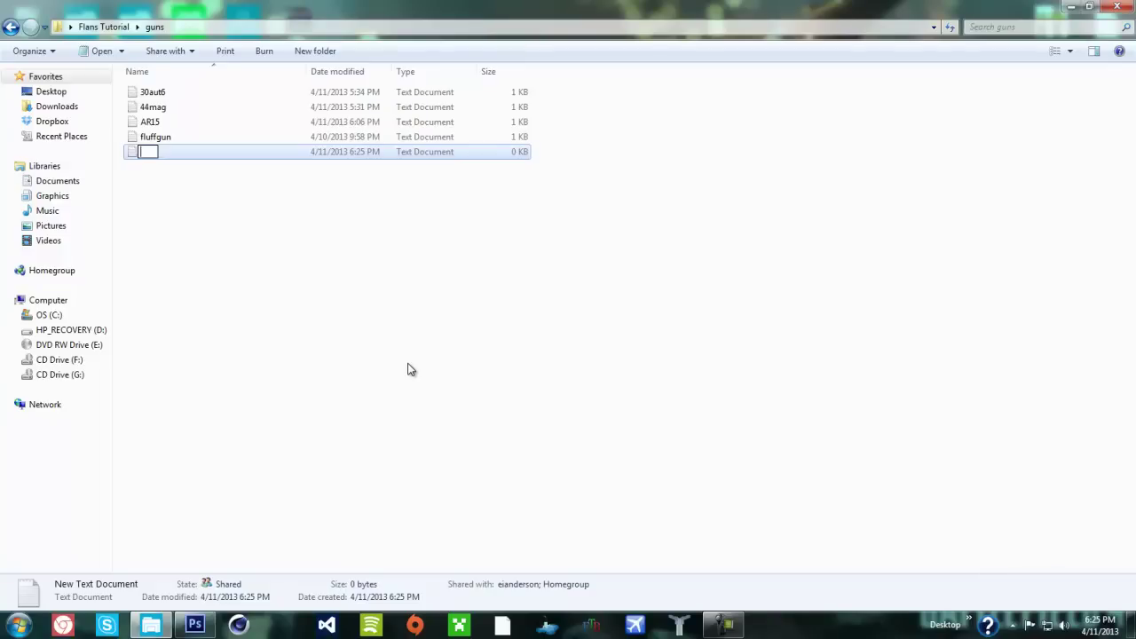
{"action": "key", "text": "Escape"}
{"action": "left_click", "coordinate": [191, 190]}
{"action": "left_click", "coordinate": [176, 126]}
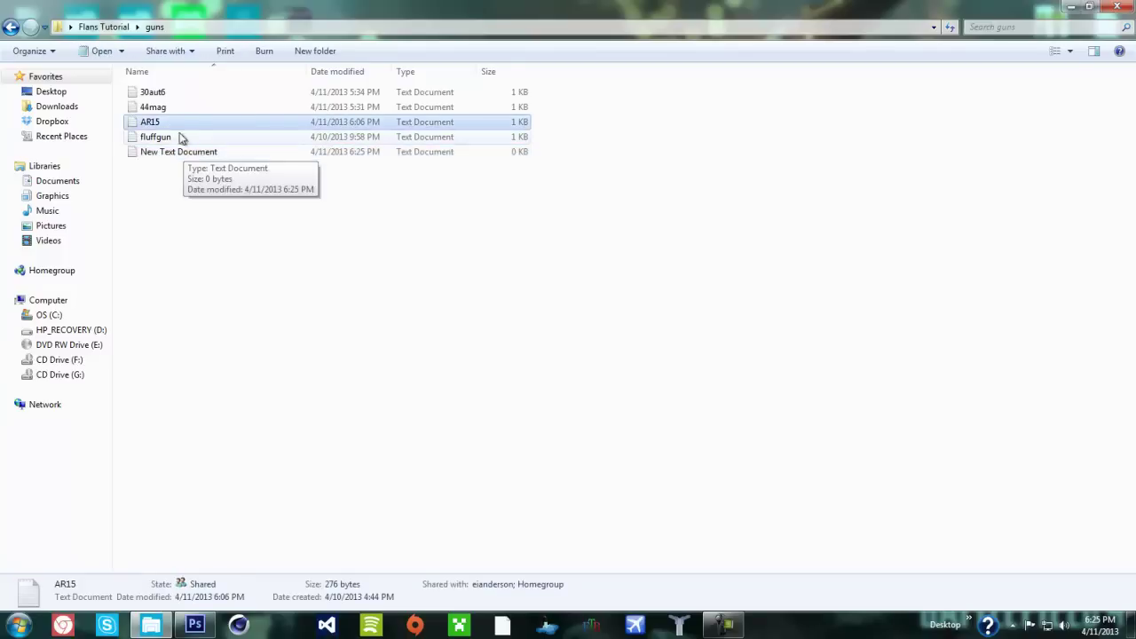
{"action": "double_click", "coordinate": [177, 153]}
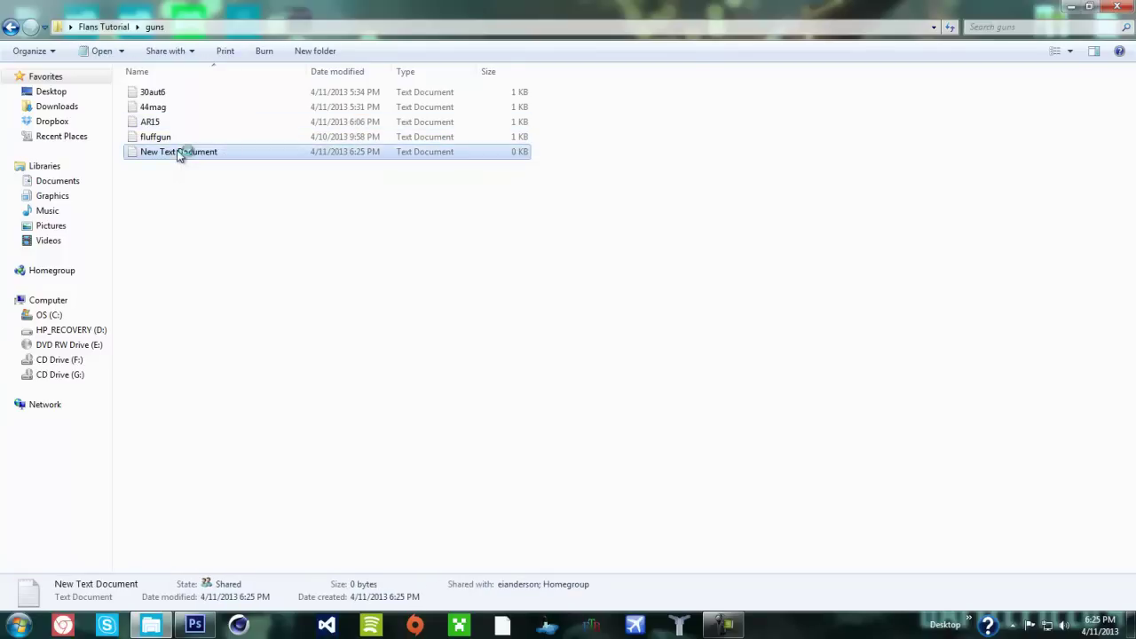
{"action": "left_click", "coordinate": [684, 62]}
Step: Rename the new text document as ShootyGun and paste the copied fluffgun definition into it
{"action": "right_click", "coordinate": [197, 153]}
{"action": "left_click", "coordinate": [298, 489]}
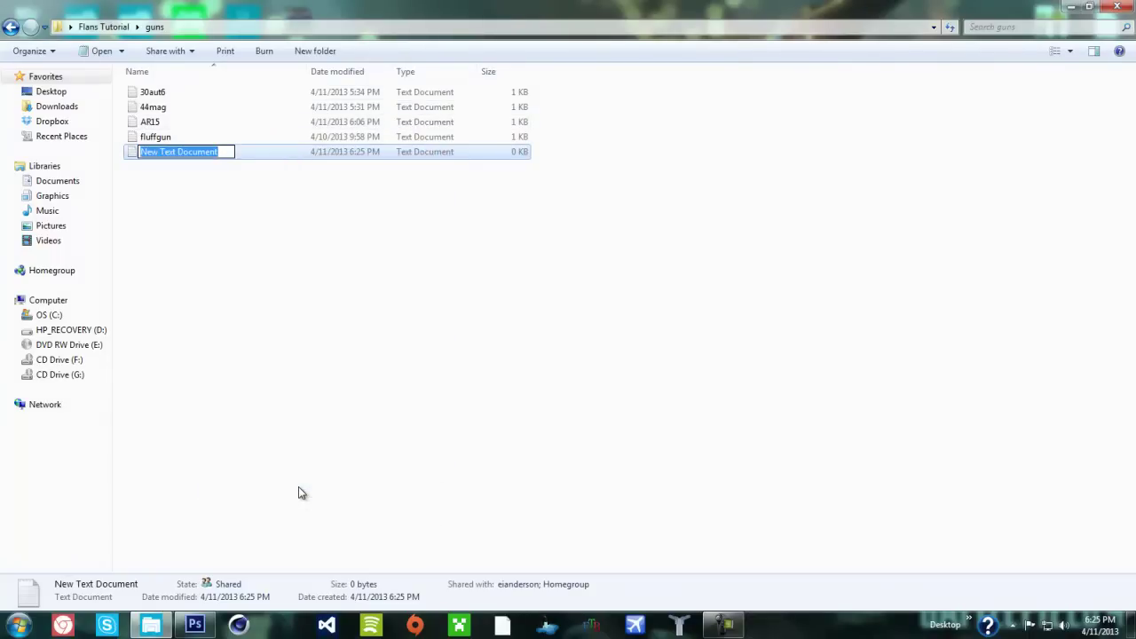
{"action": "type", "text": "Shh"}
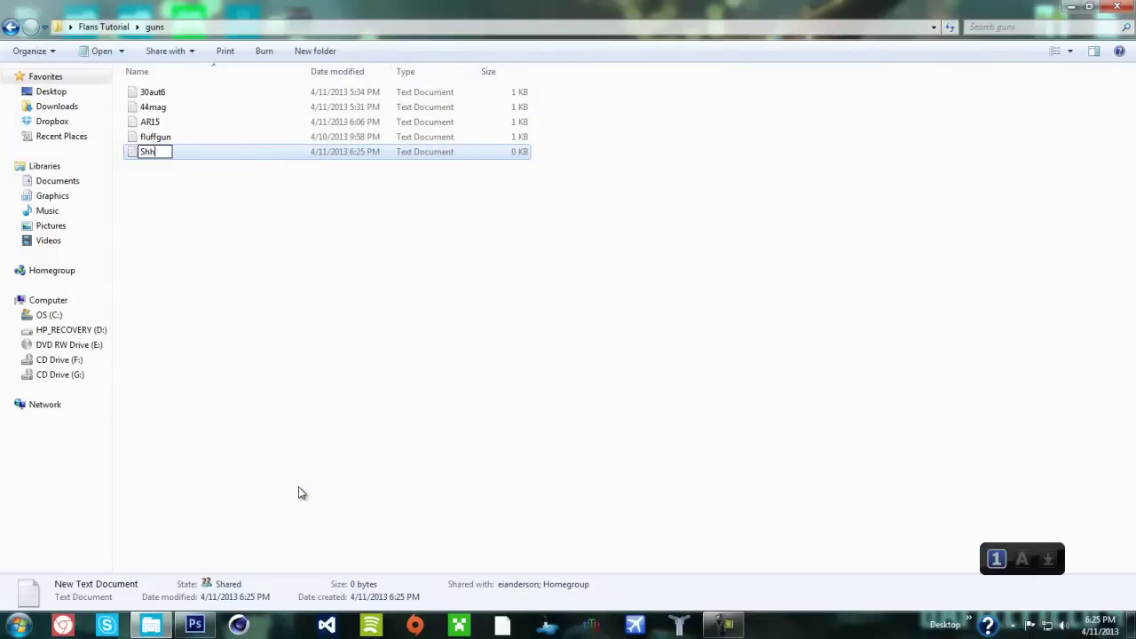
{"action": "type", "text": "otyG"}
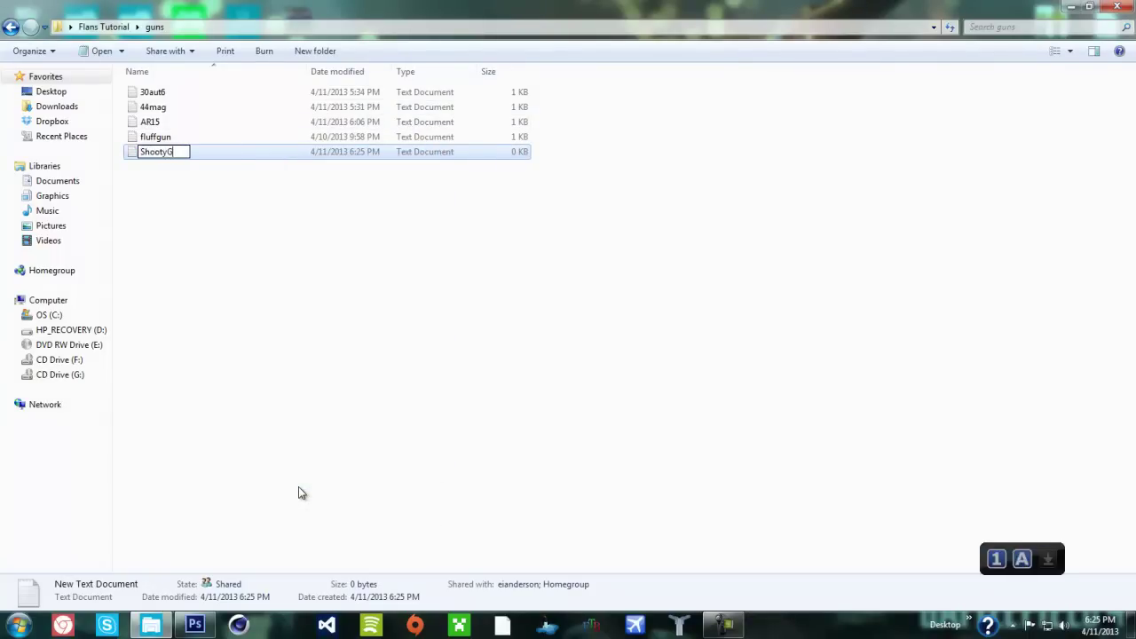
{"action": "type", "text": "un"}
{"action": "key", "text": "Return"}
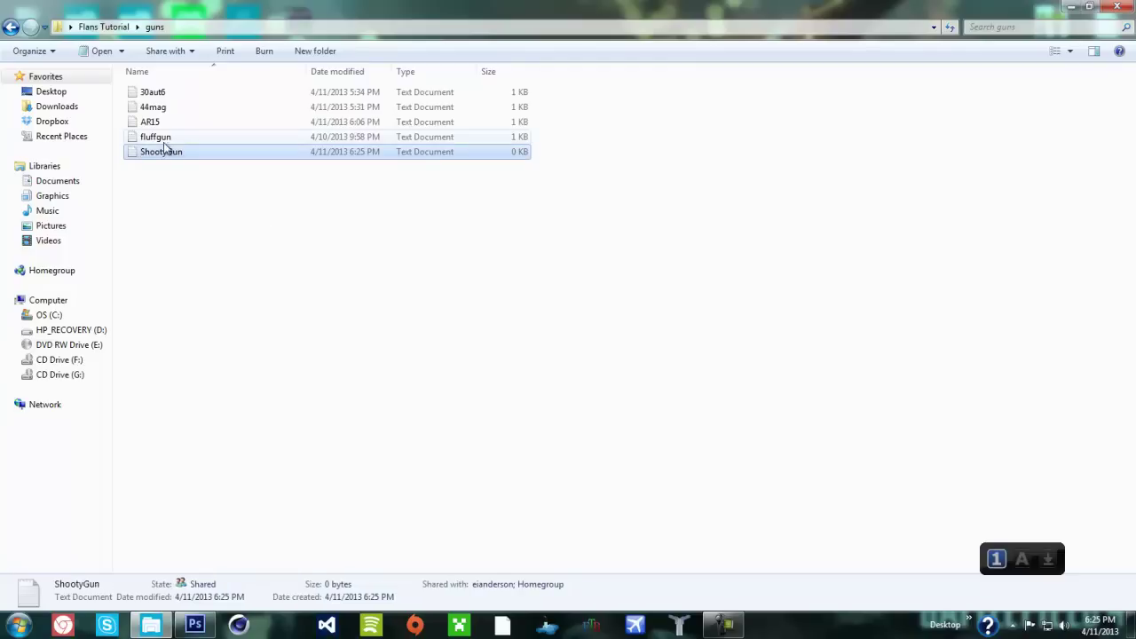
{"action": "double_click", "coordinate": [171, 157]}
{"action": "key", "text": "ctrl+v"}
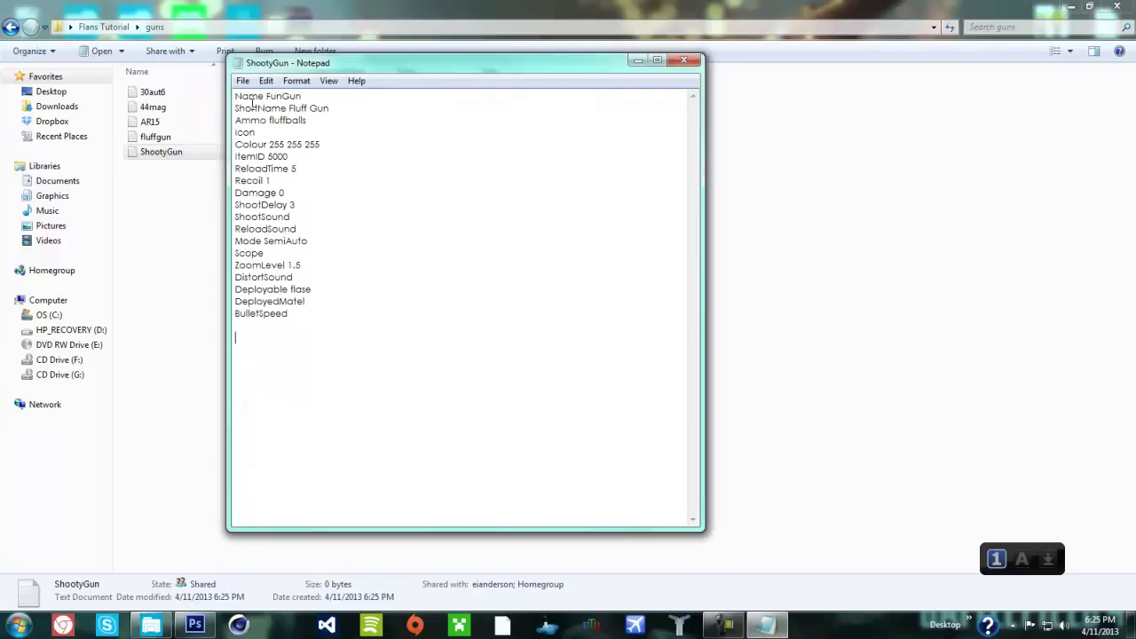
Step: Set the gun's Name to Shooter in the ShootyGun file
{"action": "left_click_drag", "start_coordinate": [312, 95], "coordinate": [183, 99]}
{"action": "left_click", "coordinate": [306, 98]}
{"action": "left_click", "coordinate": [328, 80]}
{"action": "left_click", "coordinate": [319, 98]}
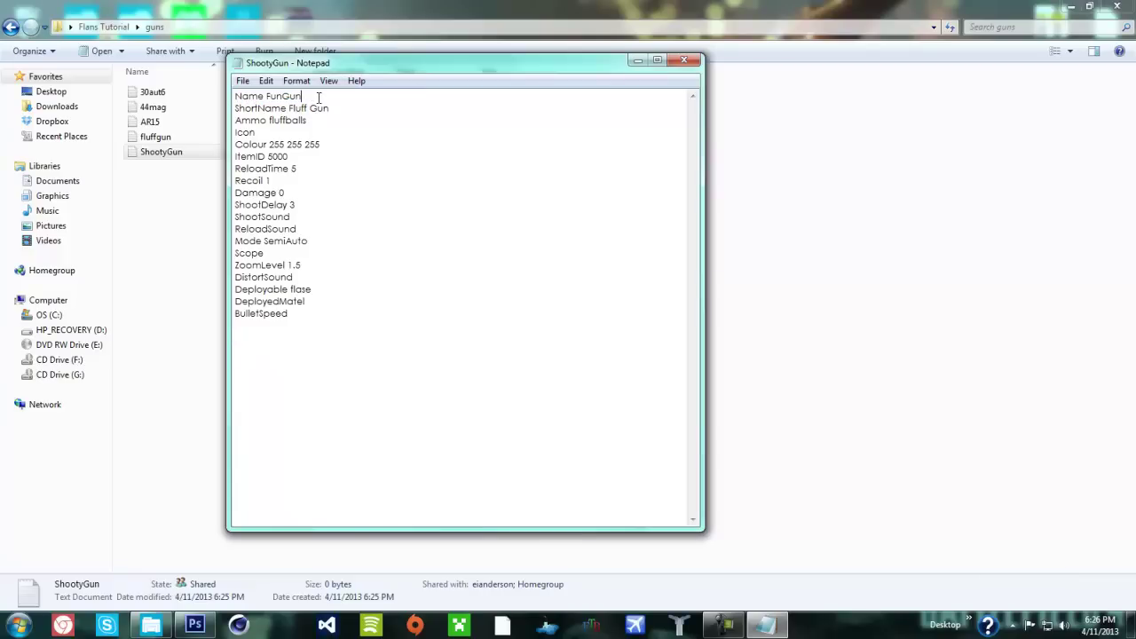
{"action": "key", "text": "BackSpace"}
{"action": "key", "text": "BackSpace"}
{"action": "key", "text": "BackSpace"}
{"action": "key", "text": "Caps_Lock"}
{"action": "type", "text": "S"}
{"action": "key", "text": "Caps_Lock"}
{"action": "type", "text": "hooter"}
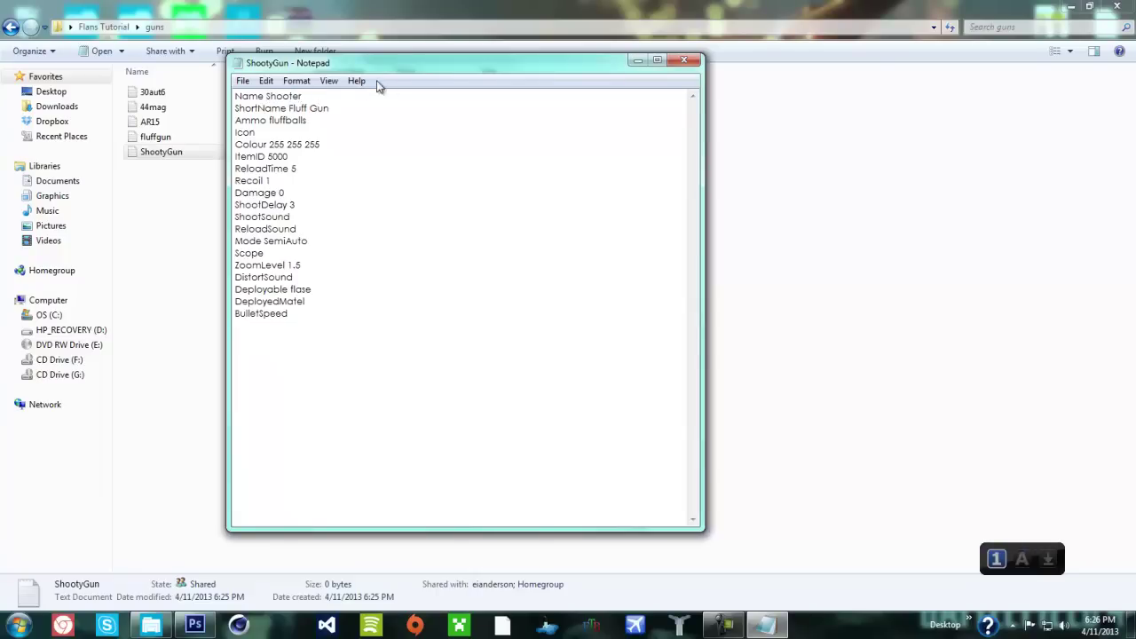
Step: Set the ShortName of the gun to youname
{"action": "key", "text": "BackSpace"}
{"action": "key", "text": "BackSpace"}
{"action": "key", "text": "BackSpace"}
{"action": "key", "text": "BackSpace"}
{"action": "key", "text": "BackSpace"}
{"action": "key", "text": "BackSpace"}
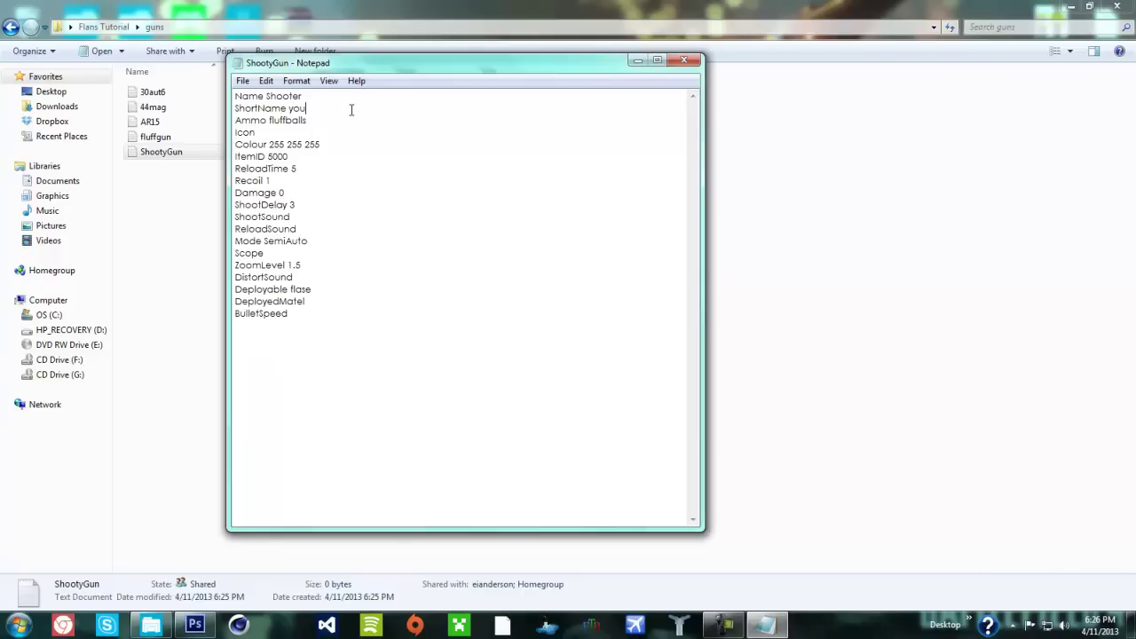
{"action": "type", "text": "yout"}
{"action": "key", "text": "BackSpace"}
{"action": "type", "text": "name"}
Step: Replace the gun's Ammo value with 5.60NATO
{"action": "key", "text": "BackSpace"}
{"action": "key", "text": "BackSpace"}
{"action": "key", "text": "BackSpace"}
{"action": "type", "text": "N"}
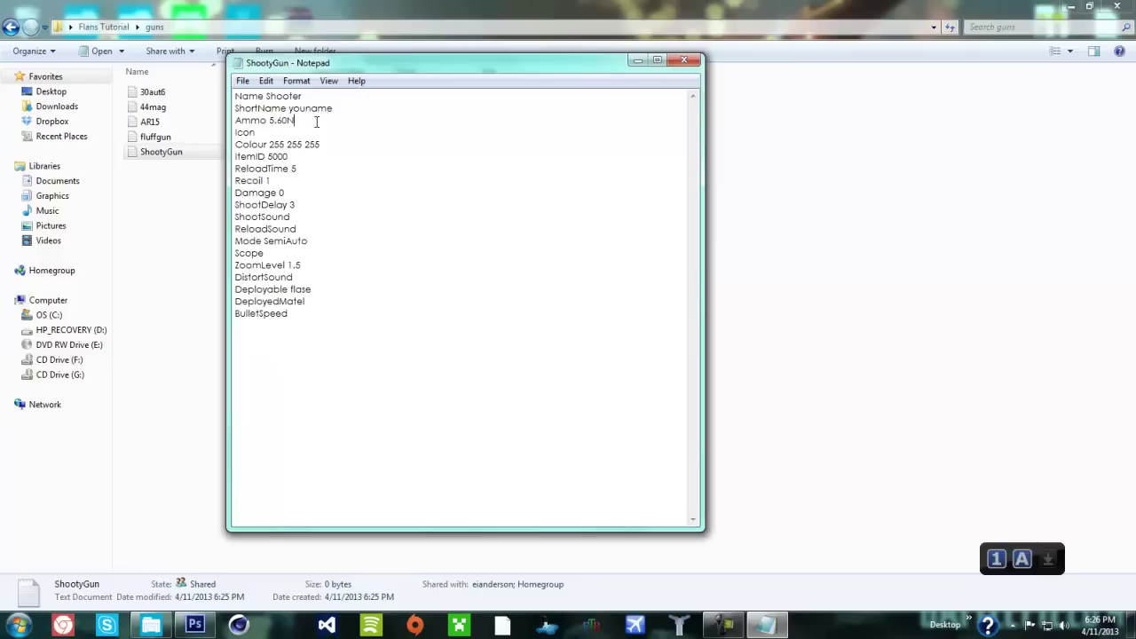
{"action": "type", "text": "ATO"}
{"action": "key", "text": "Caps_Lock"}
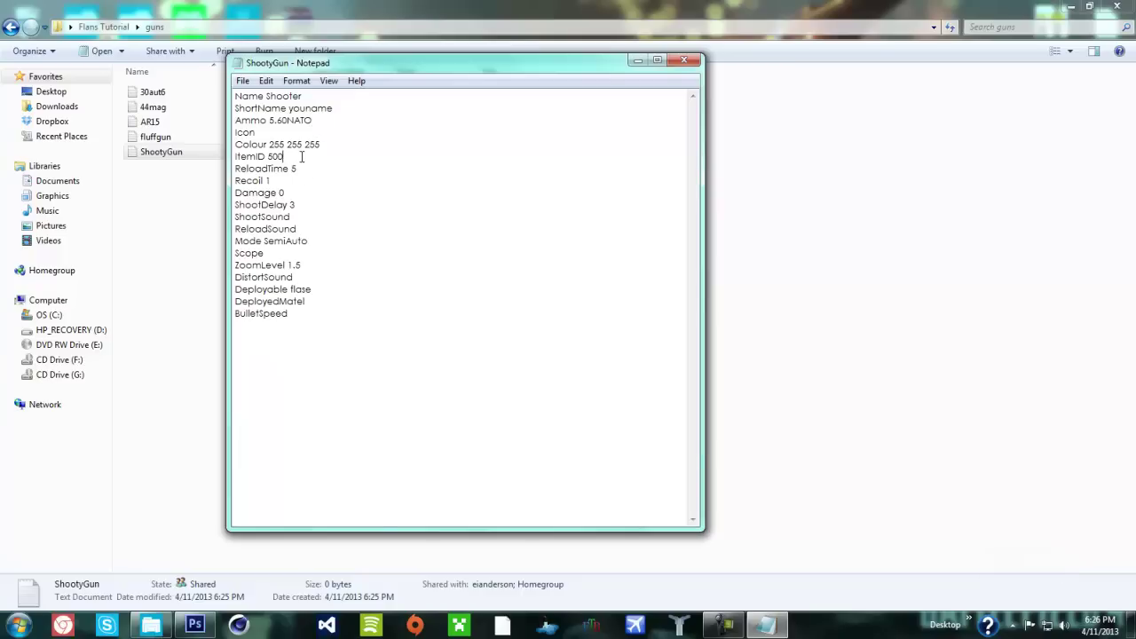
Step: Set the gun's ItemID to 1500
{"action": "key", "text": "BackSpace"}
{"action": "key", "text": "BackSpace"}
{"action": "key", "text": "BackSpace"}
{"action": "type", "text": "150"}
{"action": "key", "text": "BackSpace"}
{"action": "type", "text": "9"}
{"action": "key", "text": "BackSpace"}
{"action": "key", "text": "BackSpace"}
Step: Set the gun's Damage to 8 and its ShootDelay to 2
{"action": "left_click", "coordinate": [303, 172]}
{"action": "left_click", "coordinate": [295, 189]}
{"action": "type", "text": "2"}
Step: Change the gun's firing Mode to FullAuto
{"action": "left_click", "coordinate": [326, 242]}
{"action": "left_click", "coordinate": [288, 245]}
{"action": "key", "text": "BackSpace"}
{"action": "key", "text": "BackSpace"}
{"action": "key", "text": "BackSpace"}
{"action": "key", "text": "BackSpace"}
{"action": "type", "text": "Full"}
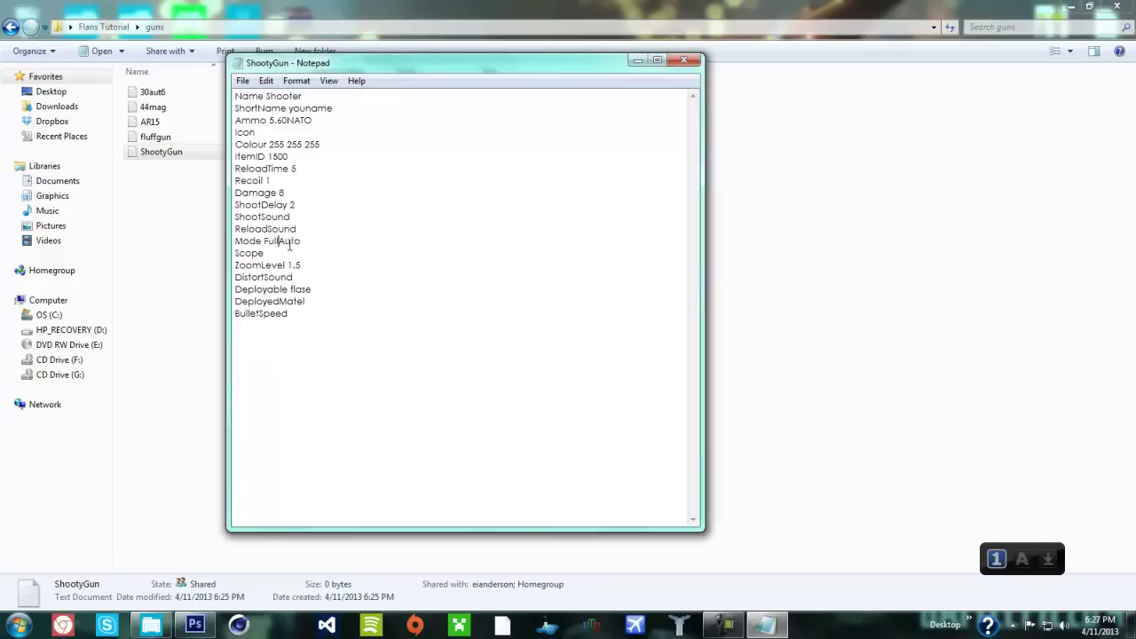
Step: Change the gun's firing Mode back to SemiAuto
{"action": "key", "text": "BackSpace"}
{"action": "key", "text": "BackSpace"}
{"action": "key", "text": "Caps_Lock"}
{"action": "type", "text": "S"}
{"action": "key", "text": "Caps_Lock"}
{"action": "type", "text": "emi"}
Step: Set DistortSound to false and BulletSpeed to 6 in the gun definition
{"action": "left_click", "coordinate": [276, 257]}
{"action": "left_click", "coordinate": [326, 267]}
{"action": "left_click", "coordinate": [315, 278]}
{"action": "type", "text": "false"}
{"action": "left_click", "coordinate": [321, 312]}
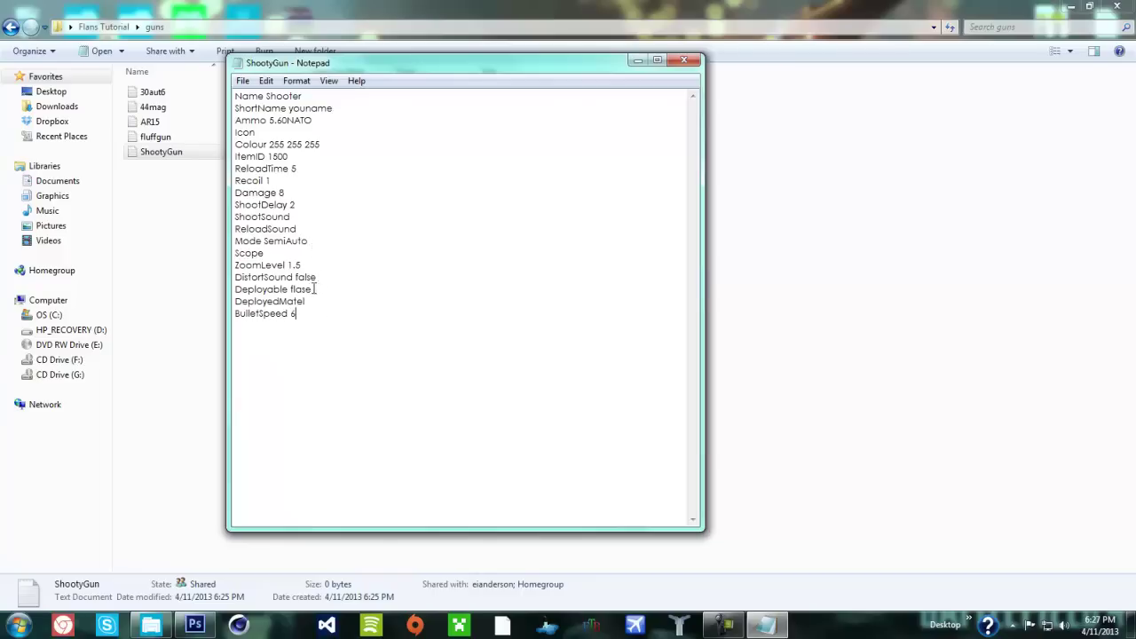
Step: Add the line "Accuracy 2" directly below the ReloadSound line
{"action": "left_click", "coordinate": [310, 232]}
{"action": "key", "text": "Return"}
{"action": "type", "text": "Accuracy 2"}
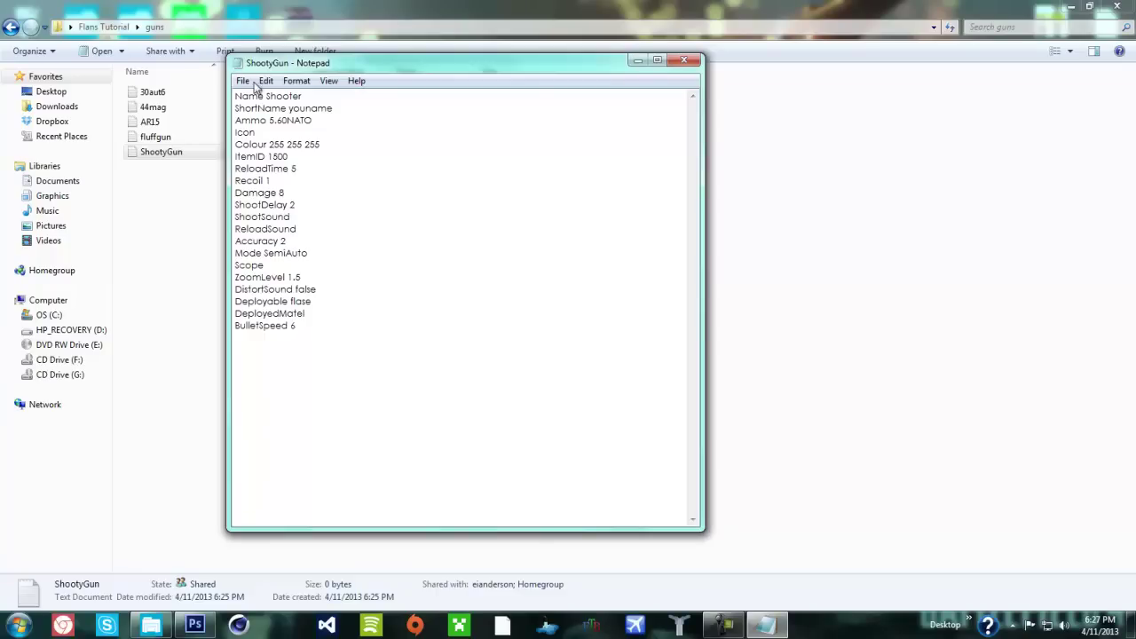
Step: Save the ShootyGun file and minimize it to return to the guns folder
{"action": "left_click", "coordinate": [242, 81]}
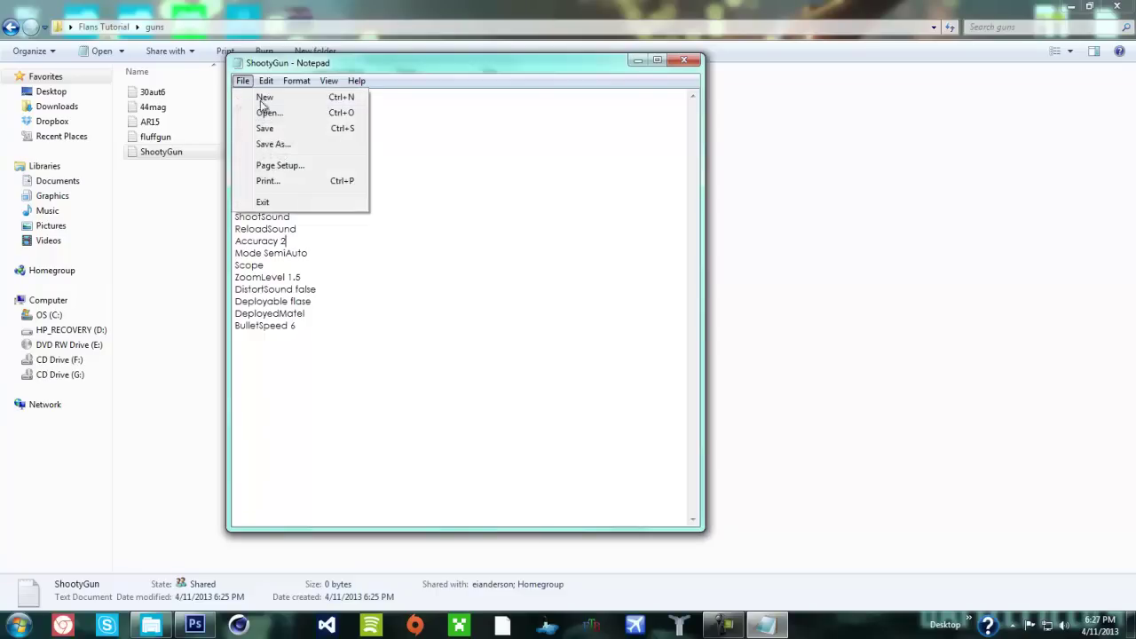
{"action": "left_click", "coordinate": [275, 132]}
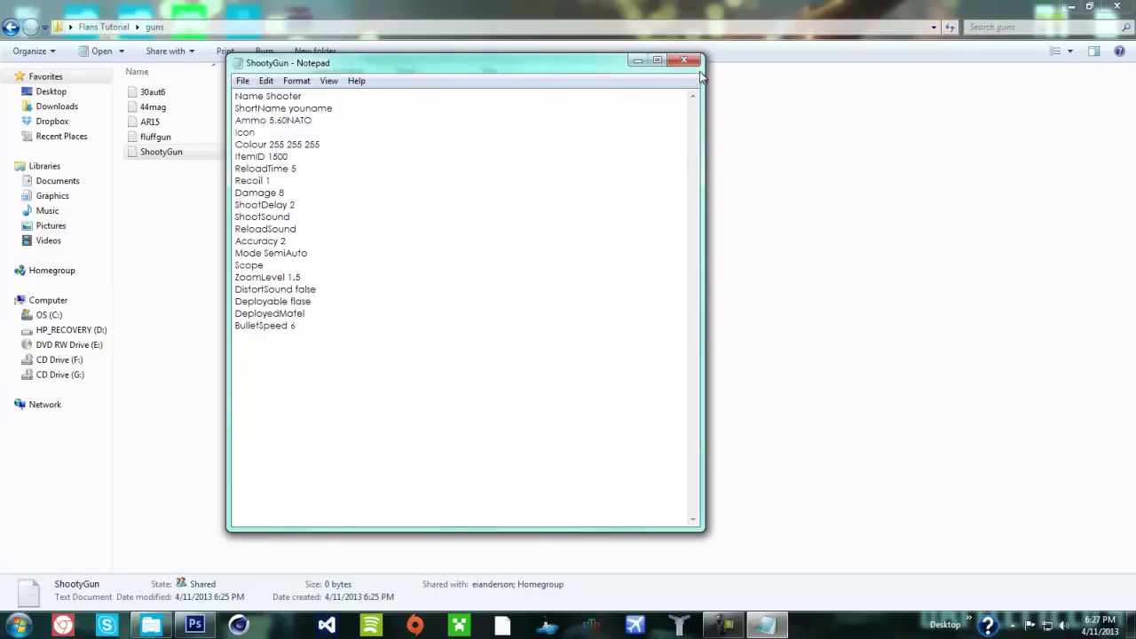
{"action": "left_click", "coordinate": [638, 61]}
{"action": "left_click", "coordinate": [201, 299]}
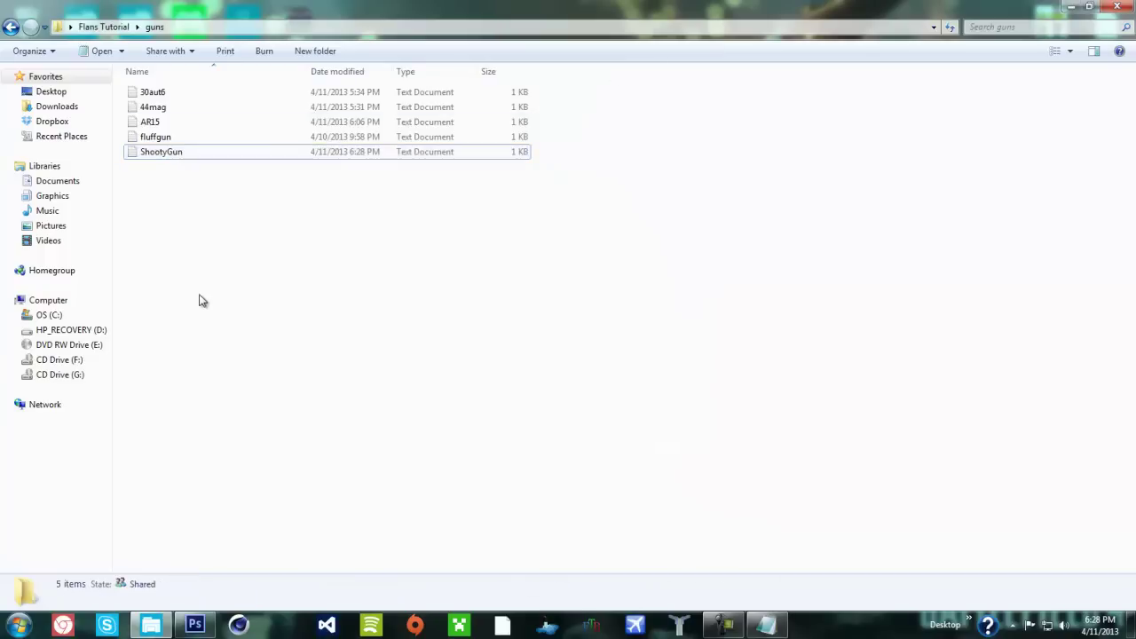
Step: View the AR15 scope overlay image in the Flans Tutorial gui folder and close it
{"action": "left_click", "coordinate": [7, 29]}
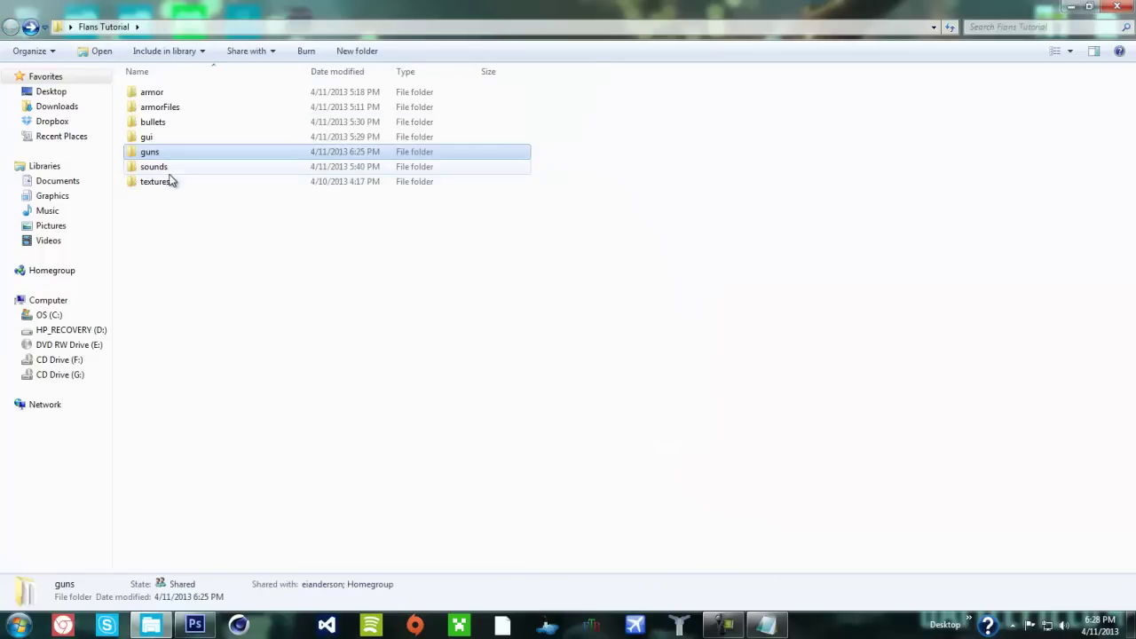
{"action": "double_click", "coordinate": [147, 137]}
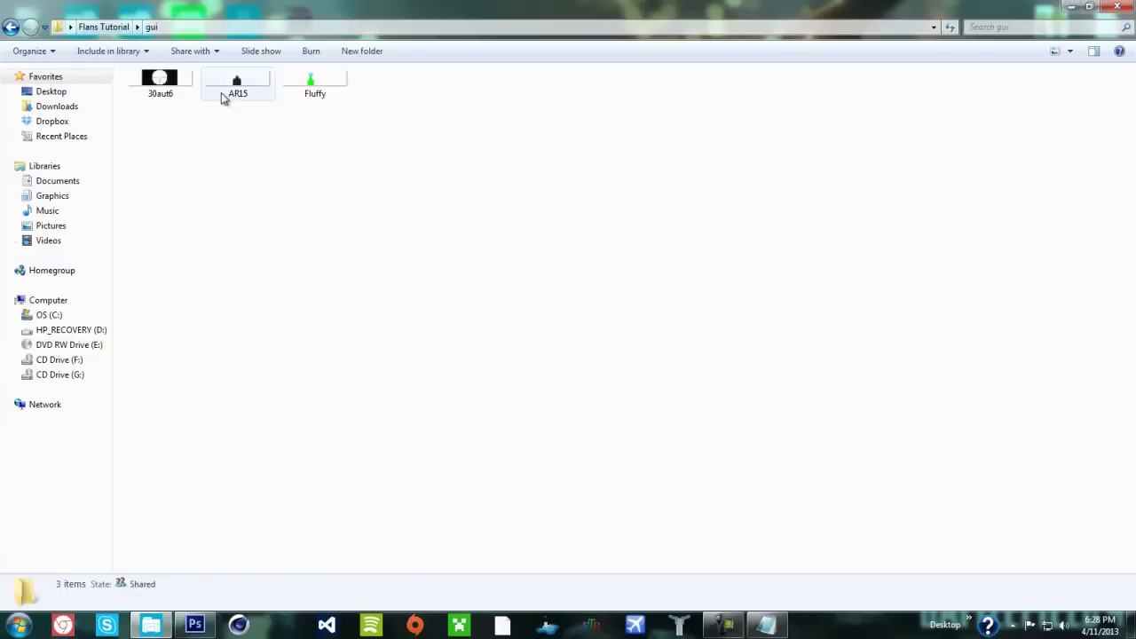
{"action": "left_click", "coordinate": [250, 95]}
{"action": "double_click", "coordinate": [249, 95]}
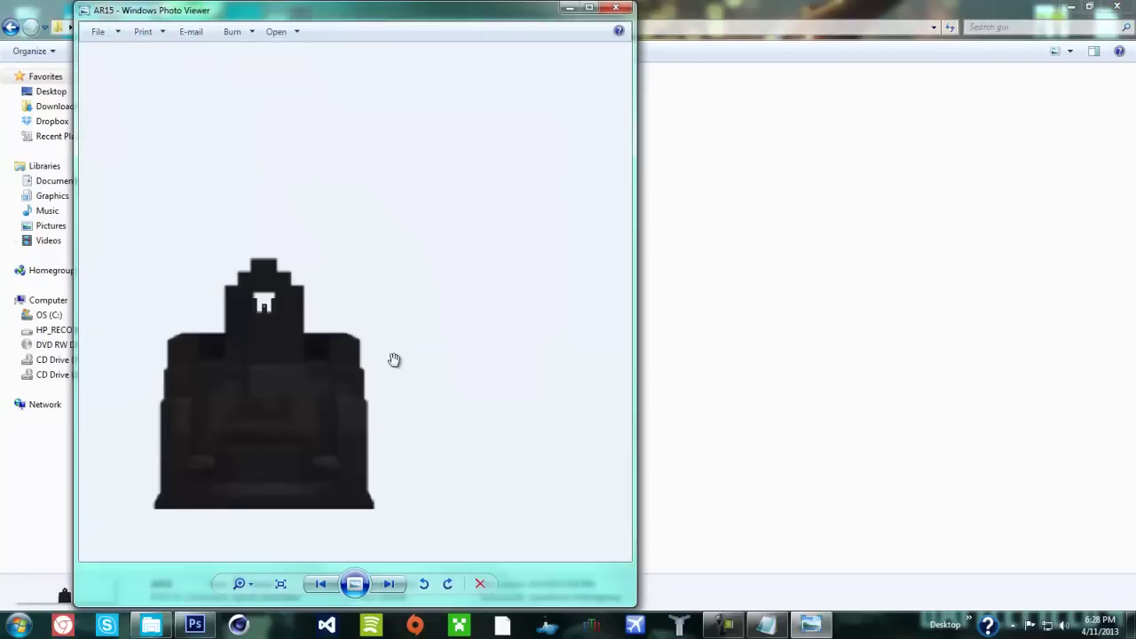
{"action": "left_click_drag", "start_coordinate": [240, 399], "coordinate": [322, 382]}
{"action": "left_click", "coordinate": [616, 8]}
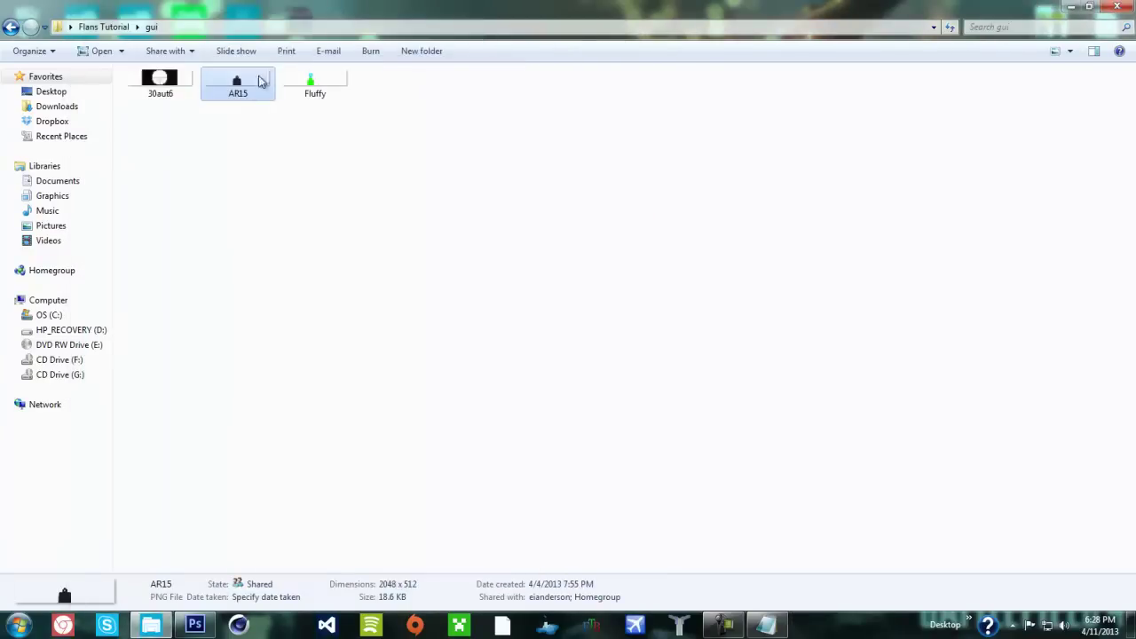
Step: Reopen the AR15 image, examine its sight opening up close, and close the image
{"action": "double_click", "coordinate": [253, 87]}
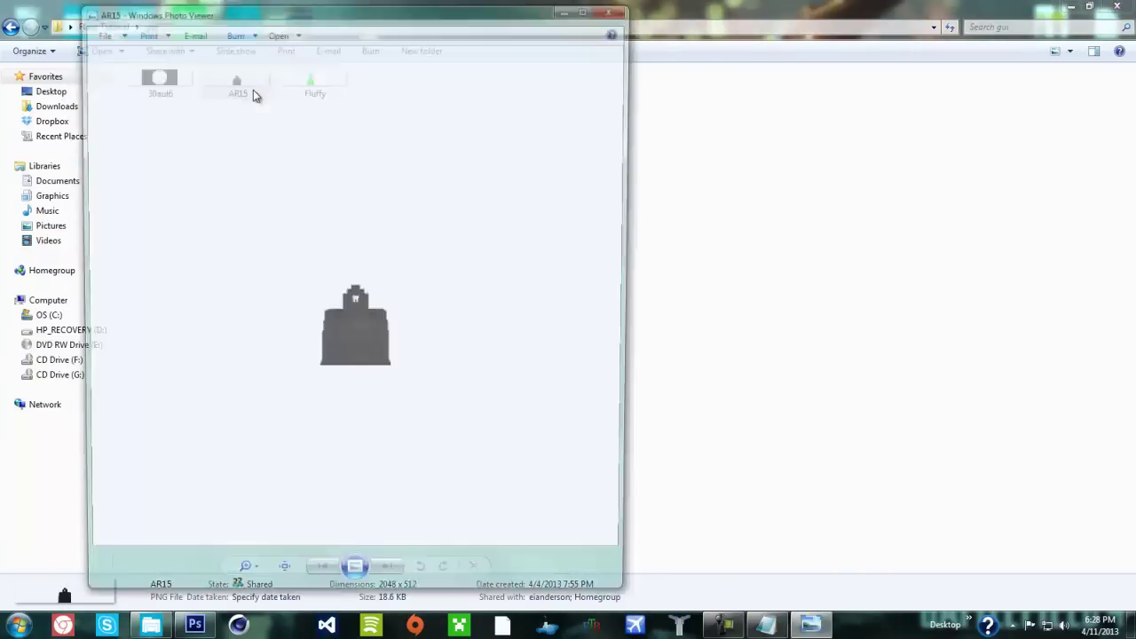
{"action": "scroll", "coordinate": [351, 346], "scroll_direction": "up", "scroll_amount": 8}
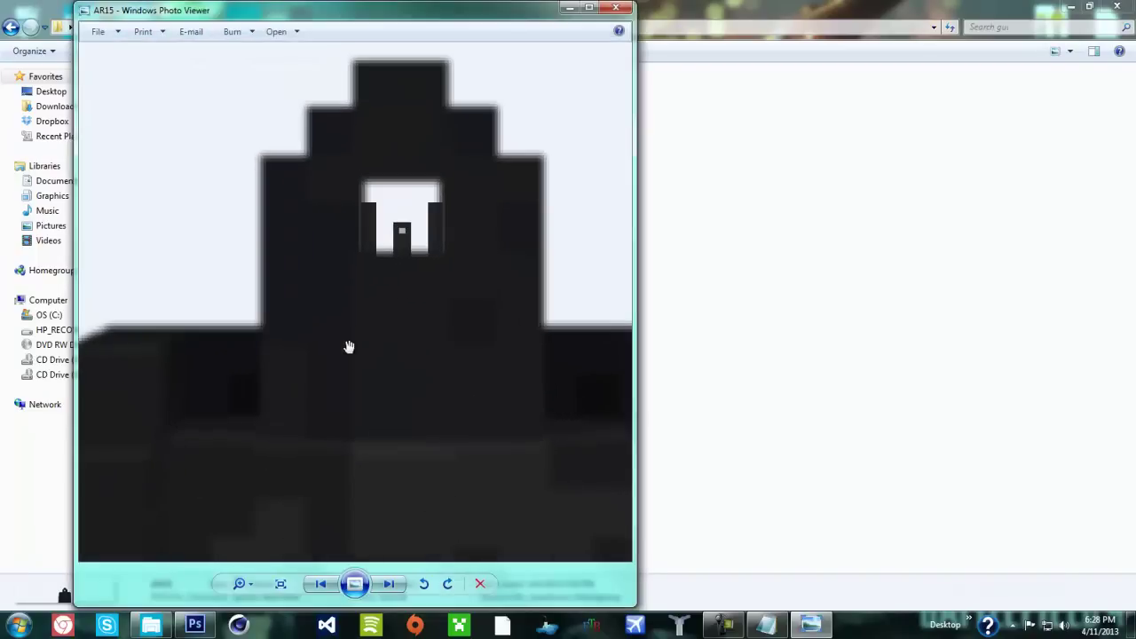
{"action": "scroll", "coordinate": [349, 346], "scroll_direction": "down", "scroll_amount": 10}
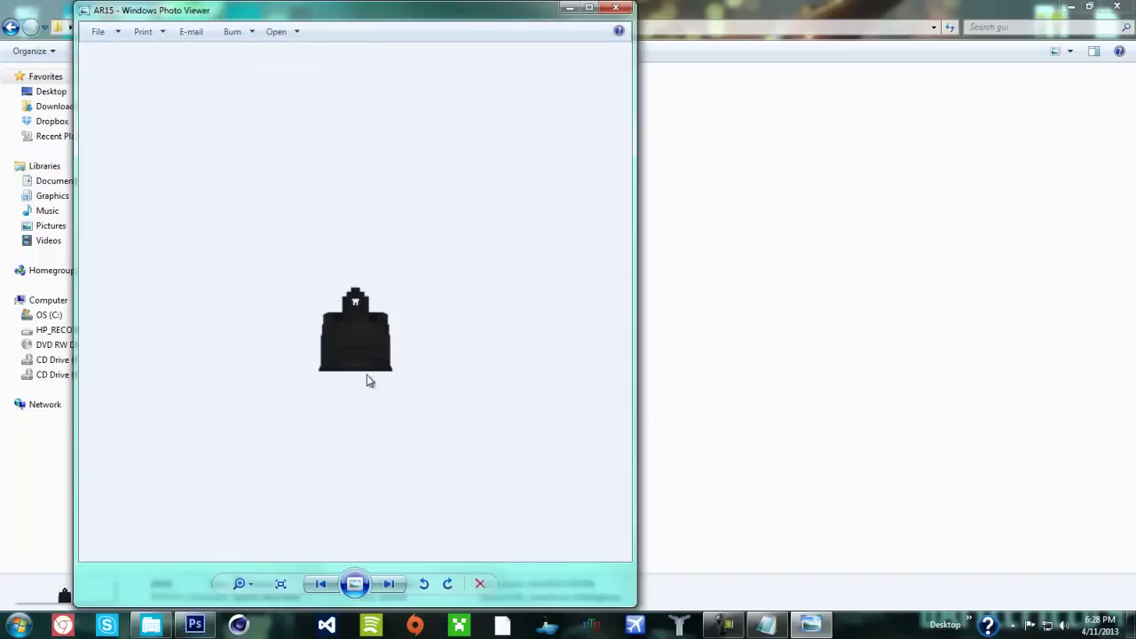
{"action": "scroll", "coordinate": [354, 358], "scroll_direction": "up", "scroll_amount": 6}
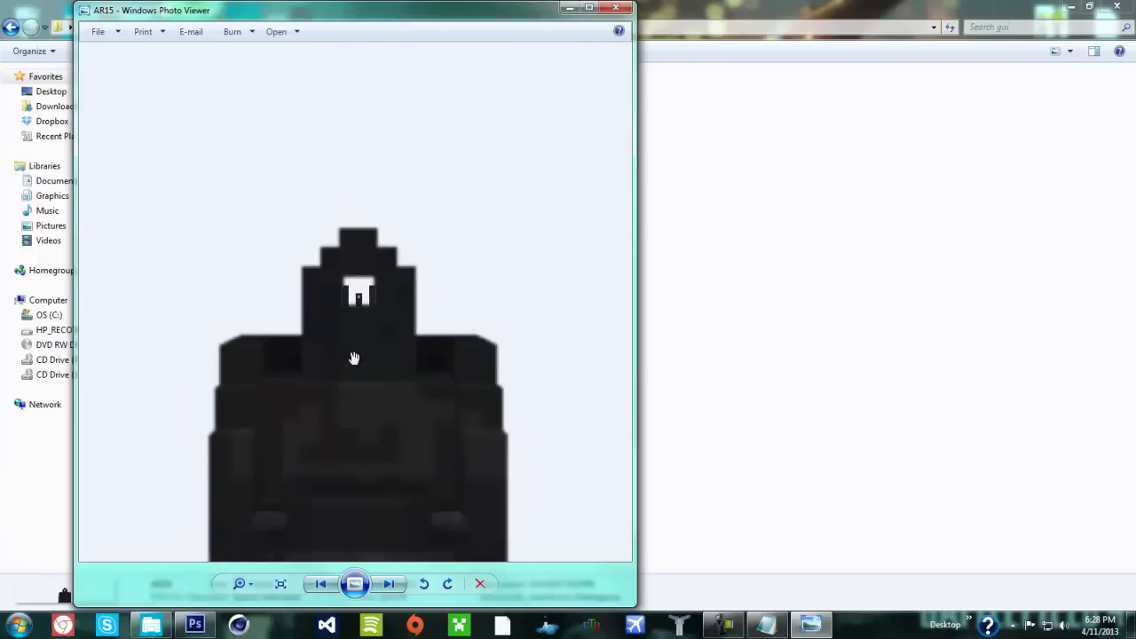
{"action": "scroll", "coordinate": [354, 358], "scroll_direction": "up", "scroll_amount": 2}
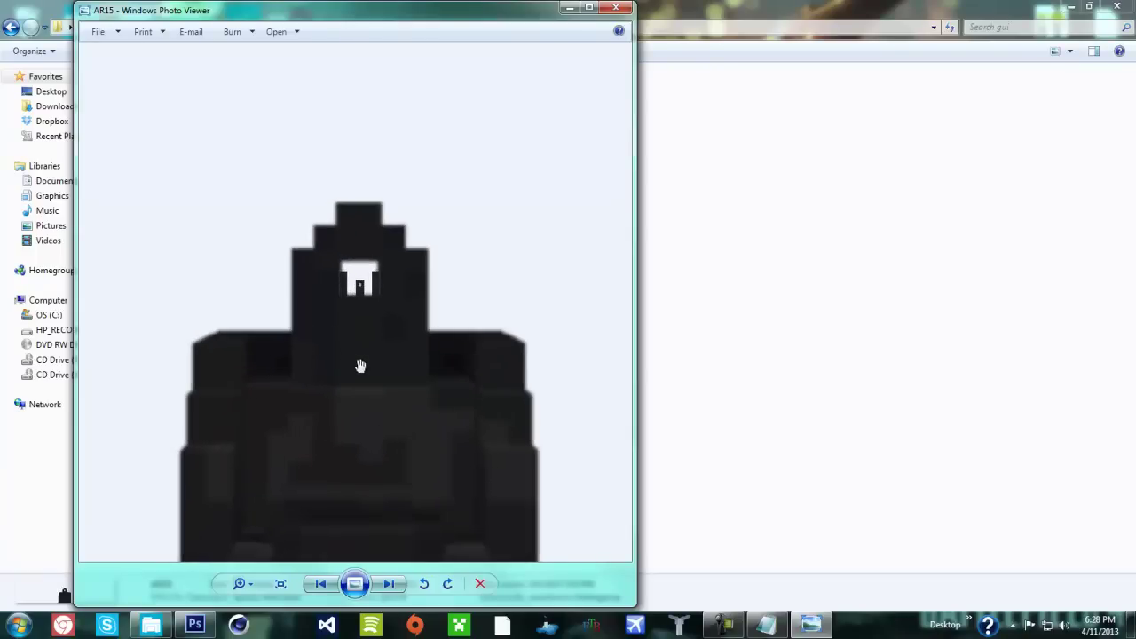
{"action": "scroll", "coordinate": [444, 476], "scroll_direction": "down", "scroll_amount": 8}
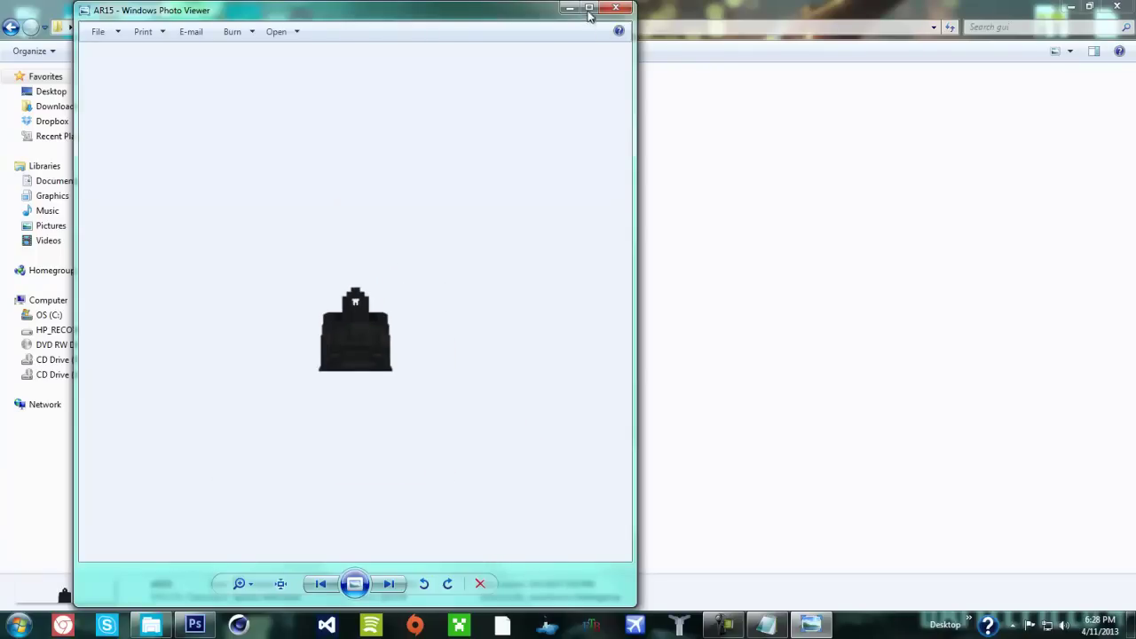
{"action": "left_click", "coordinate": [615, 8]}
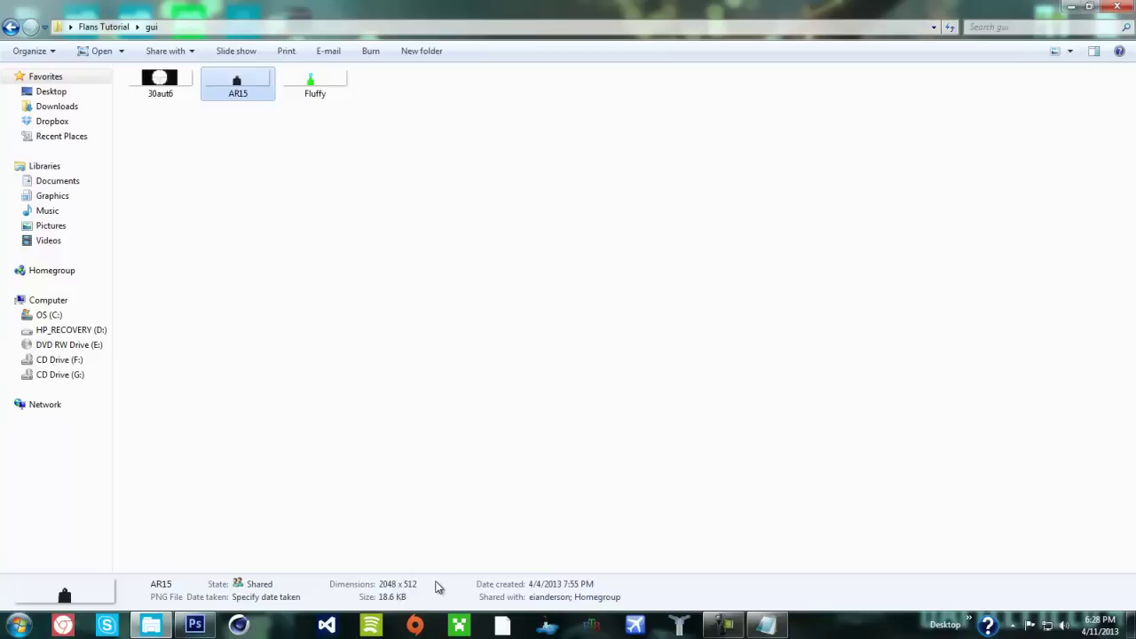
Step: Open the 44magammo file in the Flans Tutorial bullets folder and close it again
{"action": "left_click", "coordinate": [11, 26]}
{"action": "left_click", "coordinate": [174, 124]}
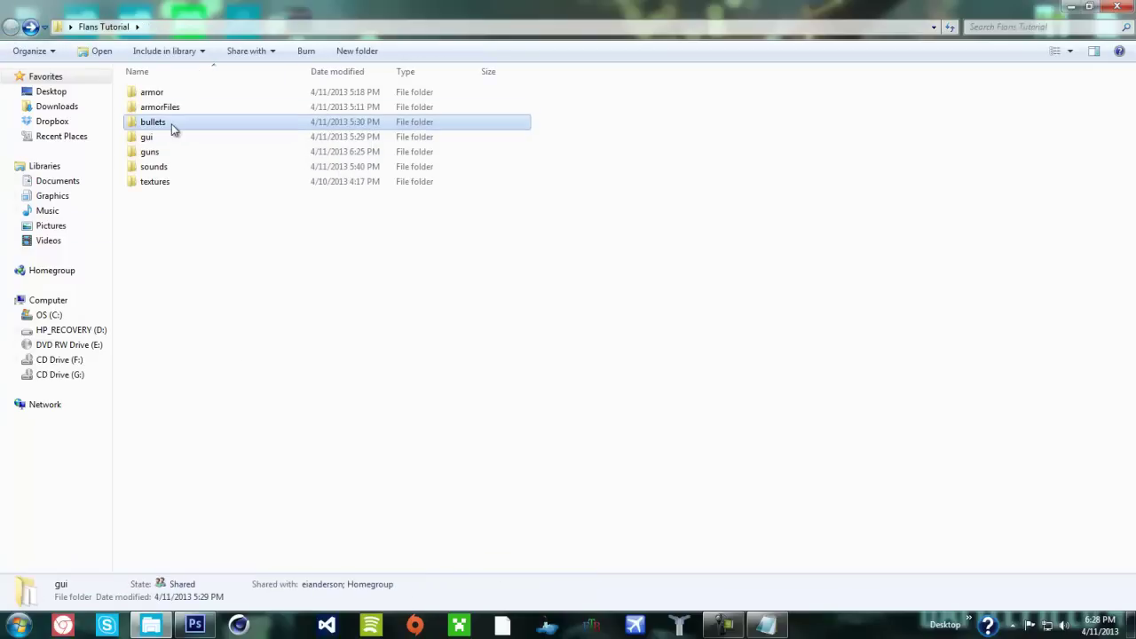
{"action": "double_click", "coordinate": [177, 129]}
{"action": "double_click", "coordinate": [178, 126]}
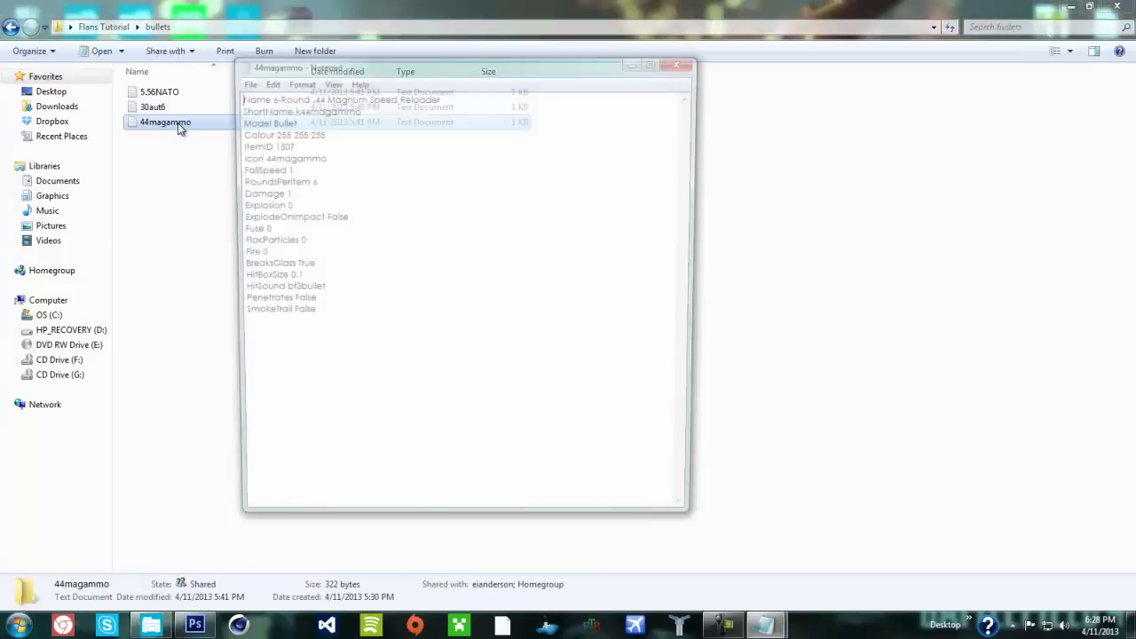
{"action": "left_click", "coordinate": [680, 55]}
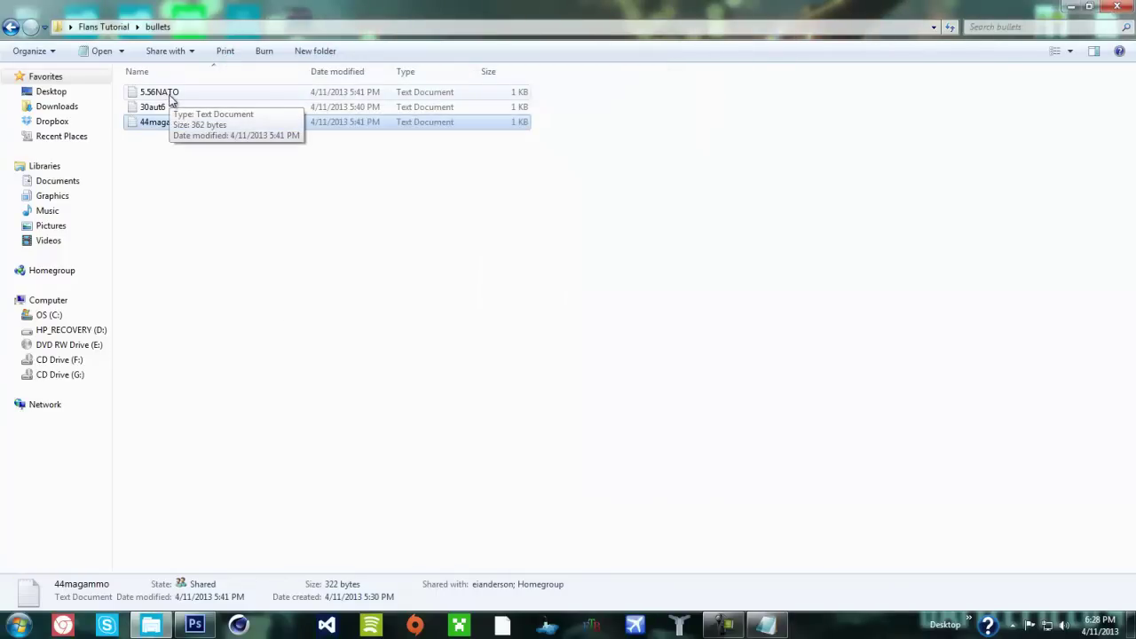
Step: Open the 5.56NATO bullet file and examine its Name and ShortName lines
{"action": "double_click", "coordinate": [196, 97]}
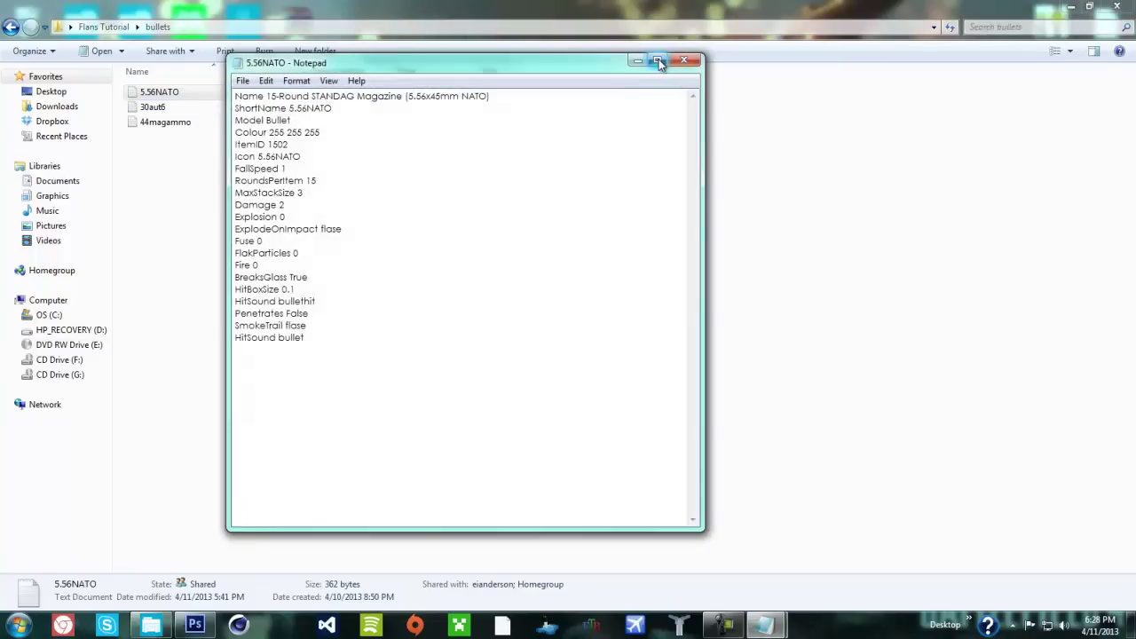
{"action": "left_click", "coordinate": [658, 61]}
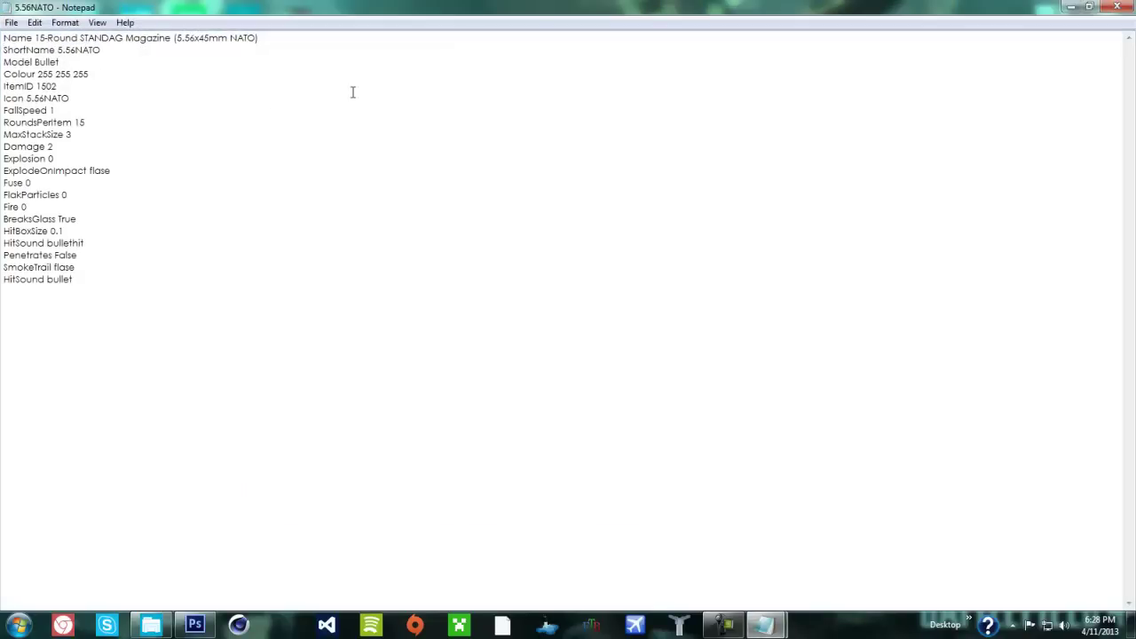
{"action": "left_click", "coordinate": [1089, 6]}
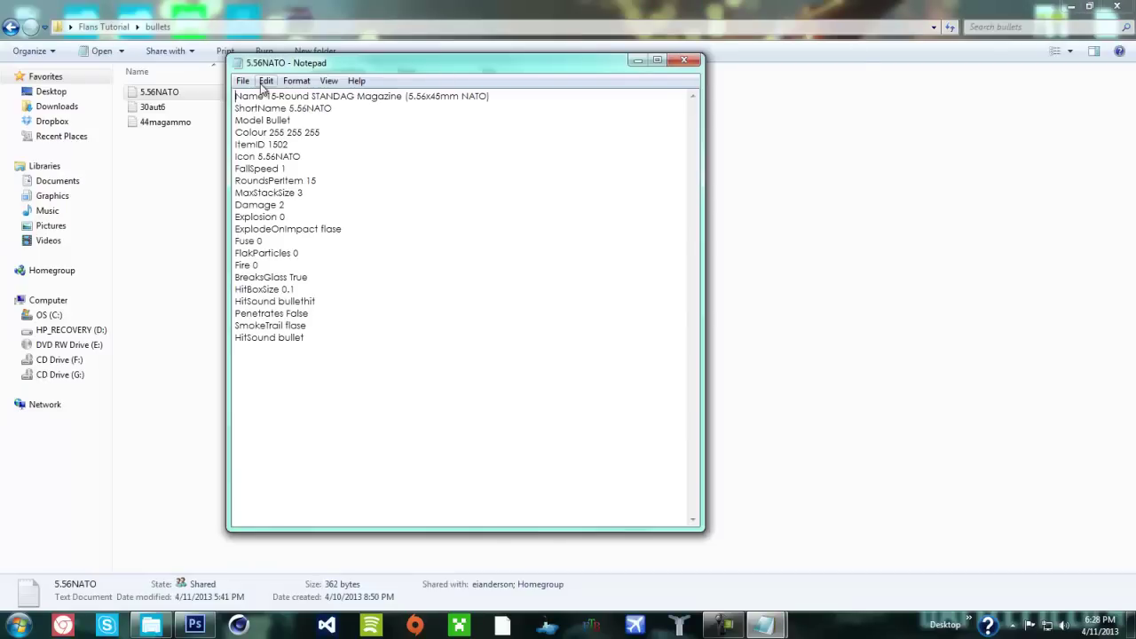
{"action": "left_click_drag", "start_coordinate": [270, 96], "coordinate": [278, 96]}
{"action": "left_click", "coordinate": [301, 108]}
{"action": "left_click_drag", "start_coordinate": [289, 108], "coordinate": [333, 108]}
{"action": "left_click", "coordinate": [335, 107]}
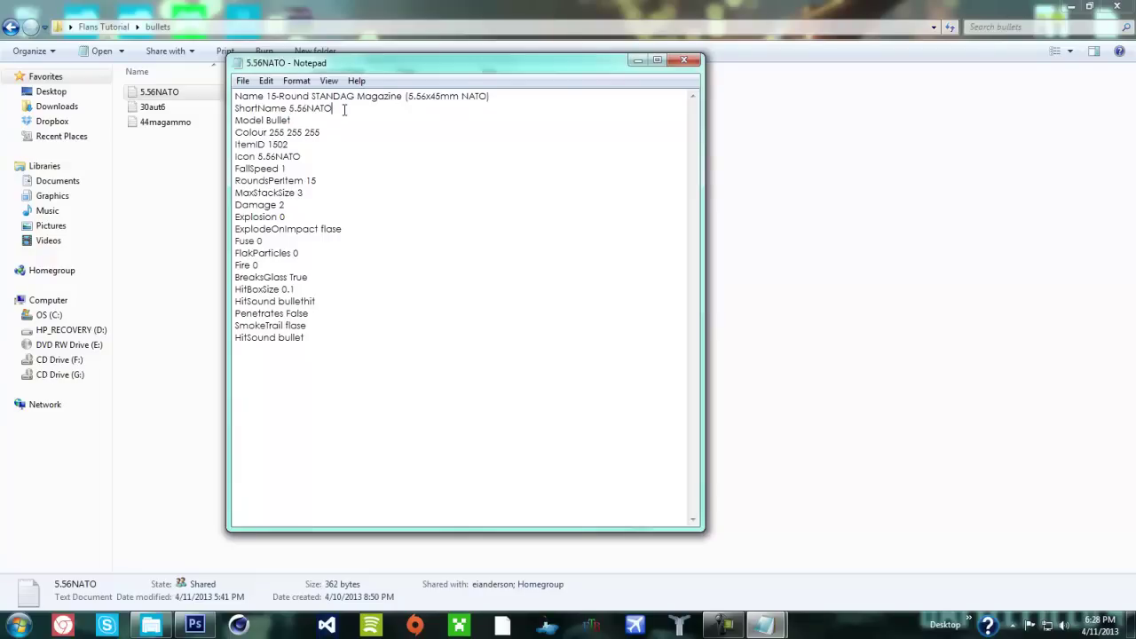
Step: Set the ItemID of the 5.56NATO bullet to 1501
{"action": "left_click", "coordinate": [293, 120]}
{"action": "left_click_drag", "start_coordinate": [269, 132], "coordinate": [302, 133]}
{"action": "left_click", "coordinate": [297, 119]}
{"action": "key", "text": "BackSpace"}
Step: Go through the 5.56NATO bullet's settings from FallSpeed to Explosion
{"action": "left_click", "coordinate": [353, 168]}
{"action": "left_click", "coordinate": [311, 196]}
{"action": "left_click", "coordinate": [317, 208]}
{"action": "key", "text": "BackSpace"}
{"action": "key", "text": "BackSpace"}
{"action": "left_click", "coordinate": [309, 219]}
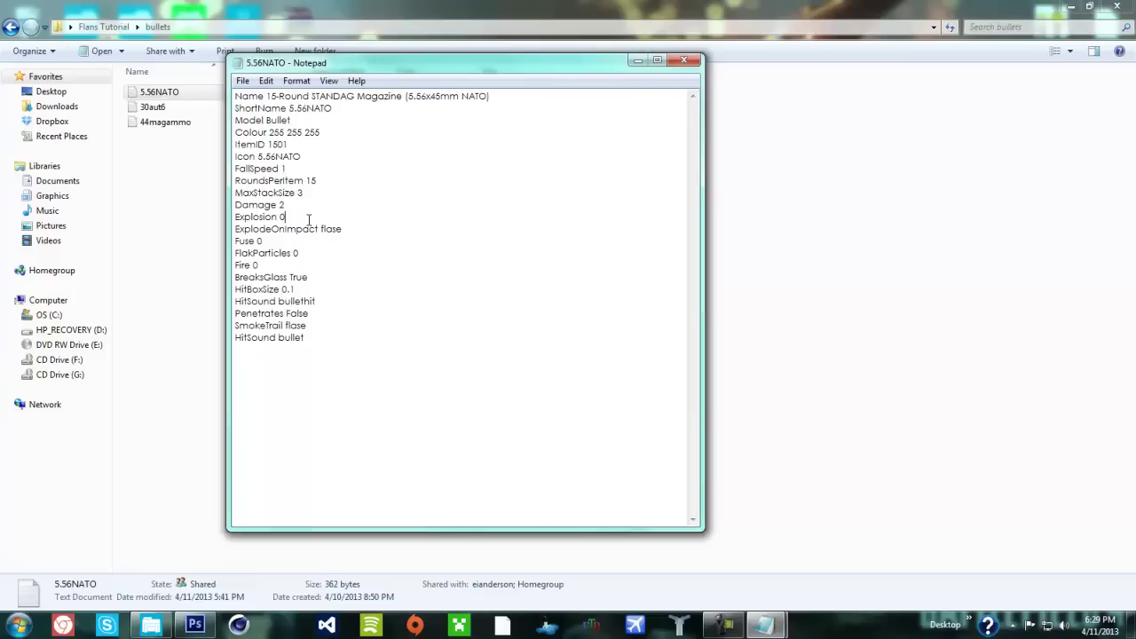
Step: Correct ExplodeOnImpact to false in the 5.56NATO bullet, delete its duplicate HitSound line at the end, and save and close the file
{"action": "left_click", "coordinate": [362, 233]}
{"action": "left_click_drag", "start_coordinate": [308, 338], "coordinate": [228, 337]}
{"action": "key", "text": "BackSpace"}
{"action": "left_click", "coordinate": [249, 83]}
{"action": "left_click", "coordinate": [275, 129]}
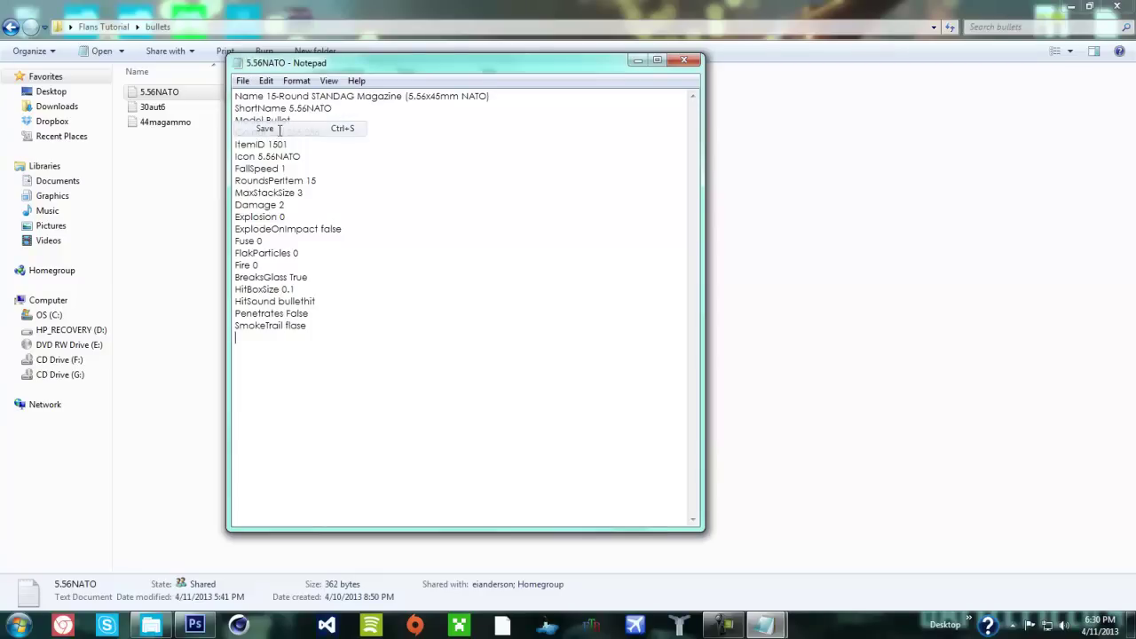
{"action": "left_click", "coordinate": [683, 60]}
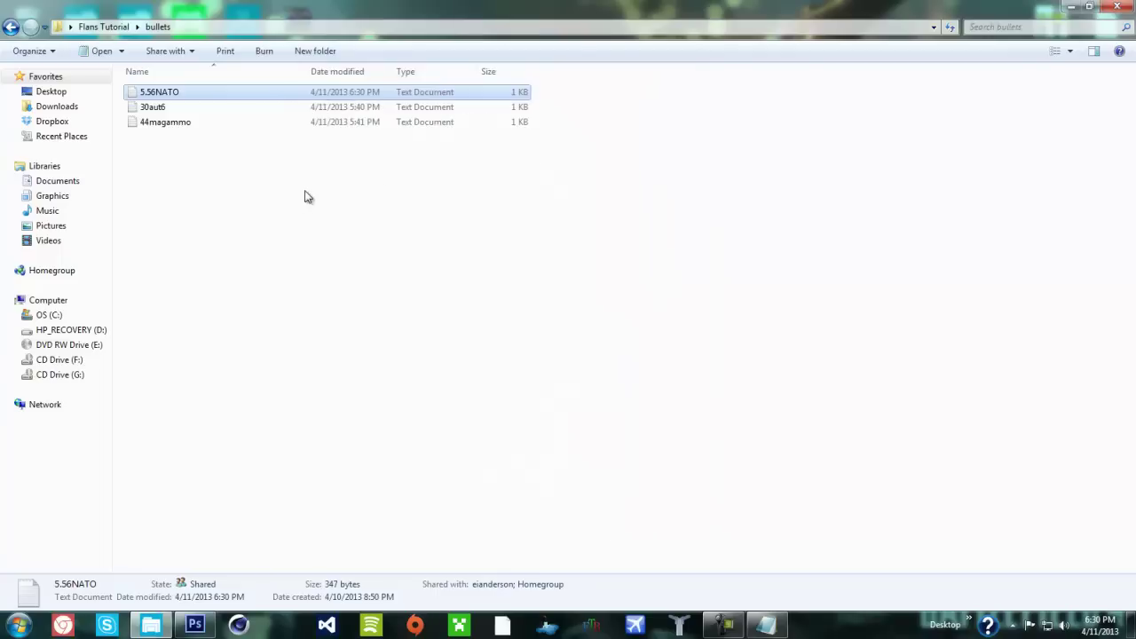
Step: Open the sounds folder of the Flans Tutorial pack and shrink its window so the desktop is accessible
{"action": "left_click", "coordinate": [11, 27]}
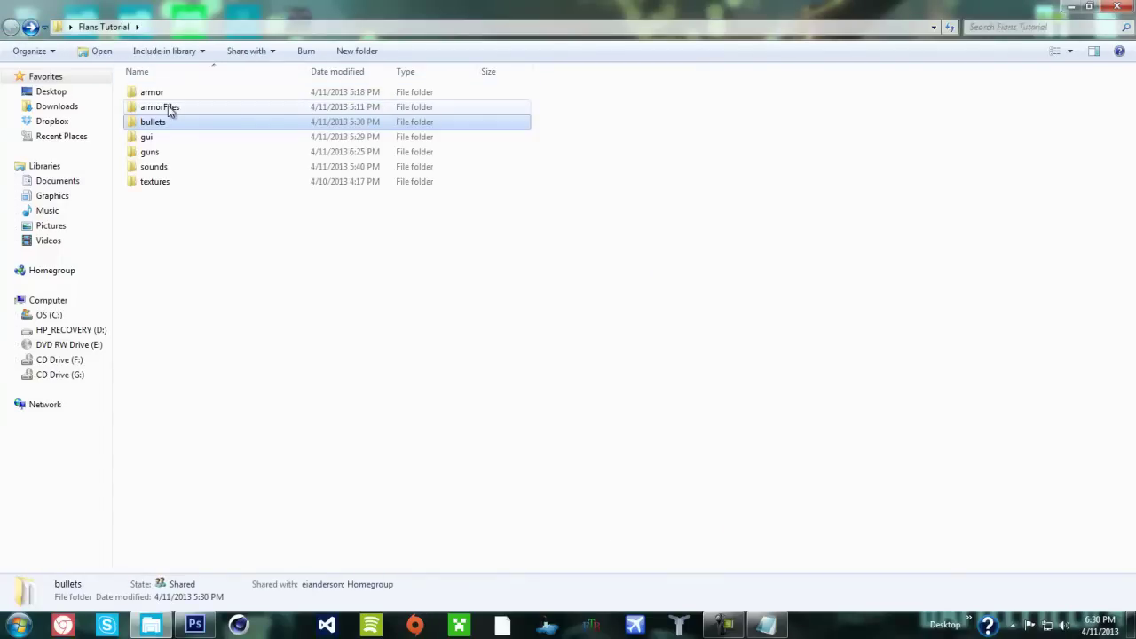
{"action": "double_click", "coordinate": [175, 173]}
{"action": "left_click_drag", "start_coordinate": [443, 9], "coordinate": [461, 166]}
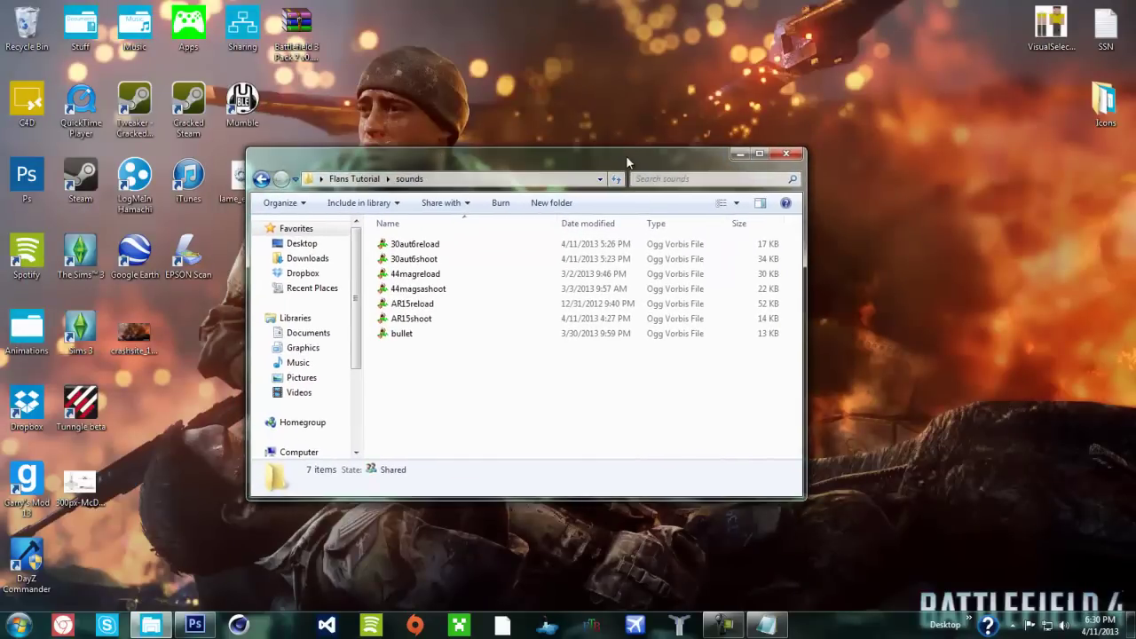
{"action": "left_click_drag", "start_coordinate": [627, 165], "coordinate": [787, 143]}
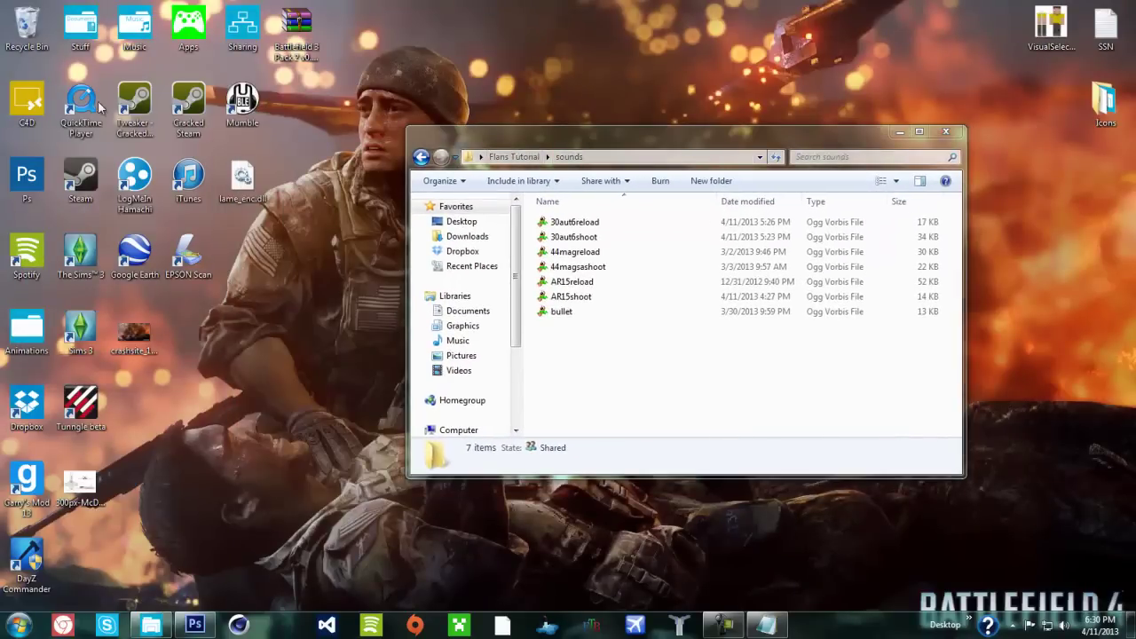
Step: Look at the deleted MP3 sound files in the Recycle Bin and close it again
{"action": "double_click", "coordinate": [24, 28]}
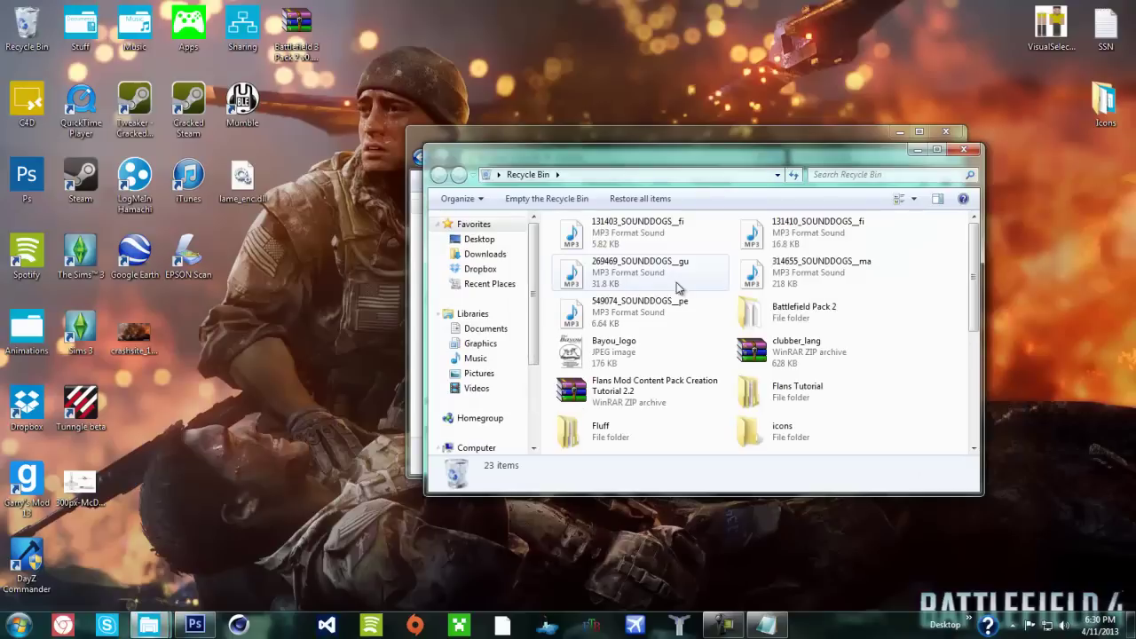
{"action": "left_click", "coordinate": [646, 306]}
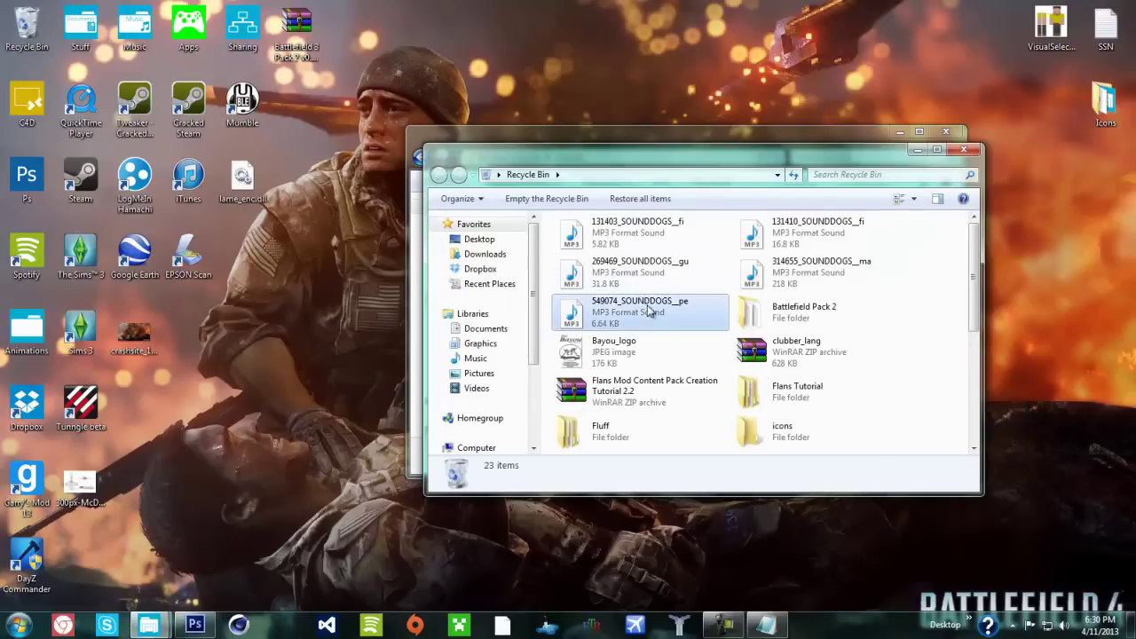
{"action": "left_click", "coordinate": [963, 151]}
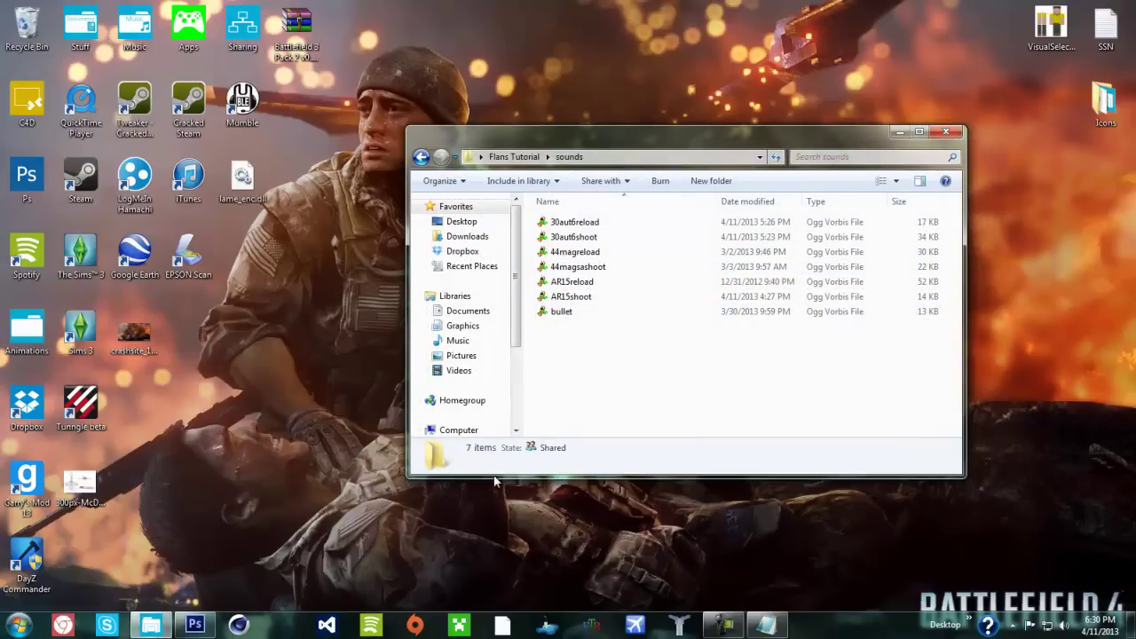
Step: Examine the bullet and 30aut6shoot sound files in the sounds folder
{"action": "left_click", "coordinate": [817, 314]}
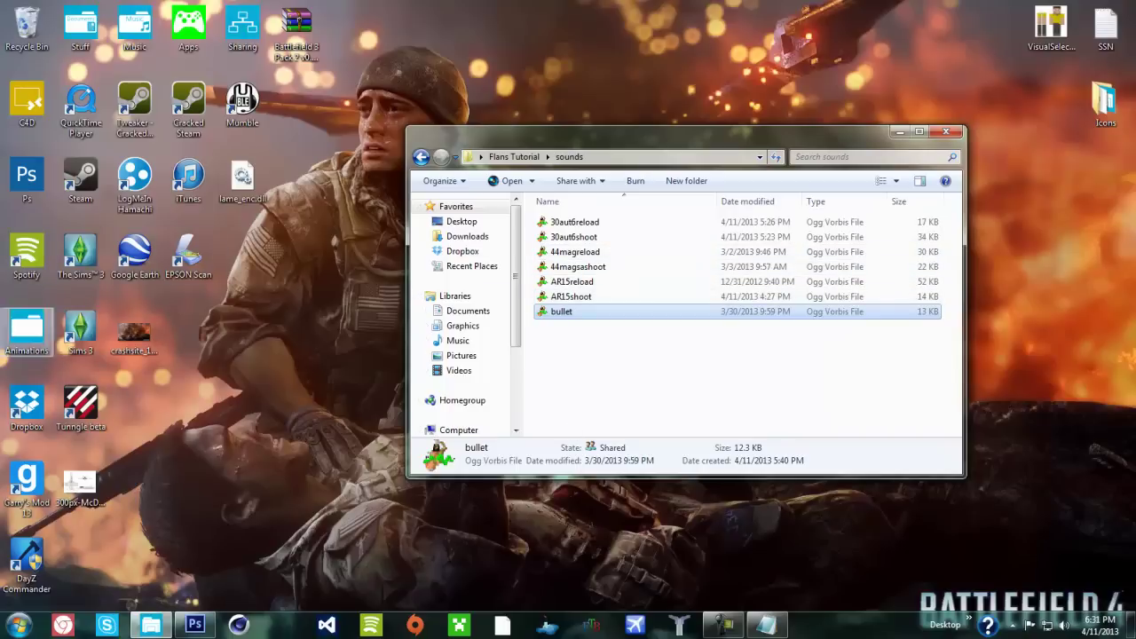
{"action": "left_click", "coordinate": [255, 305]}
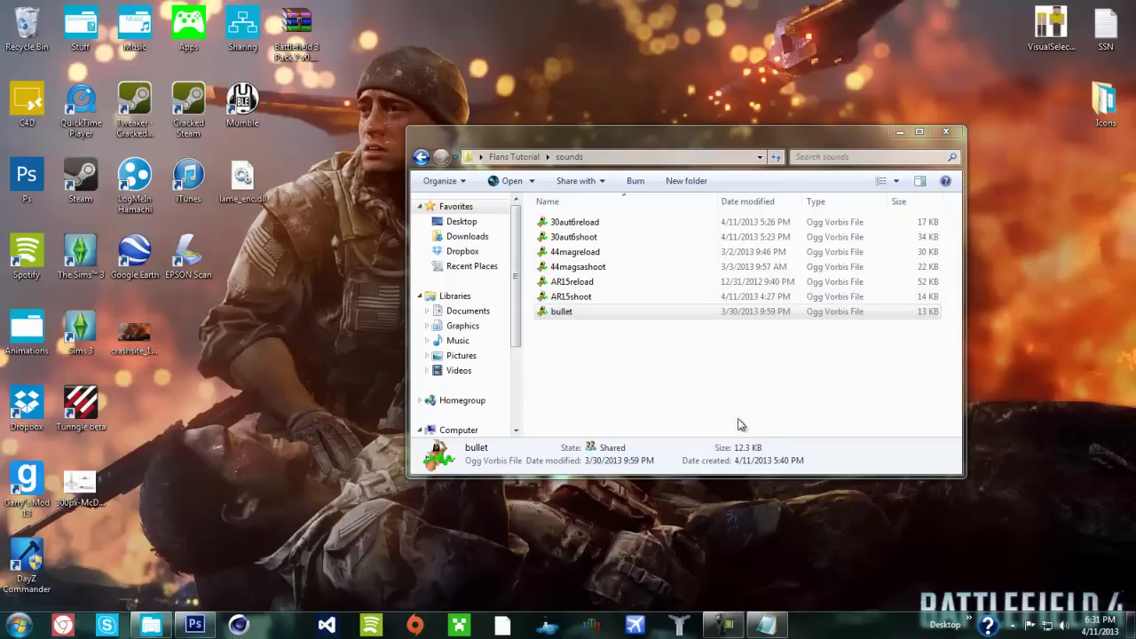
{"action": "left_click", "coordinate": [724, 380]}
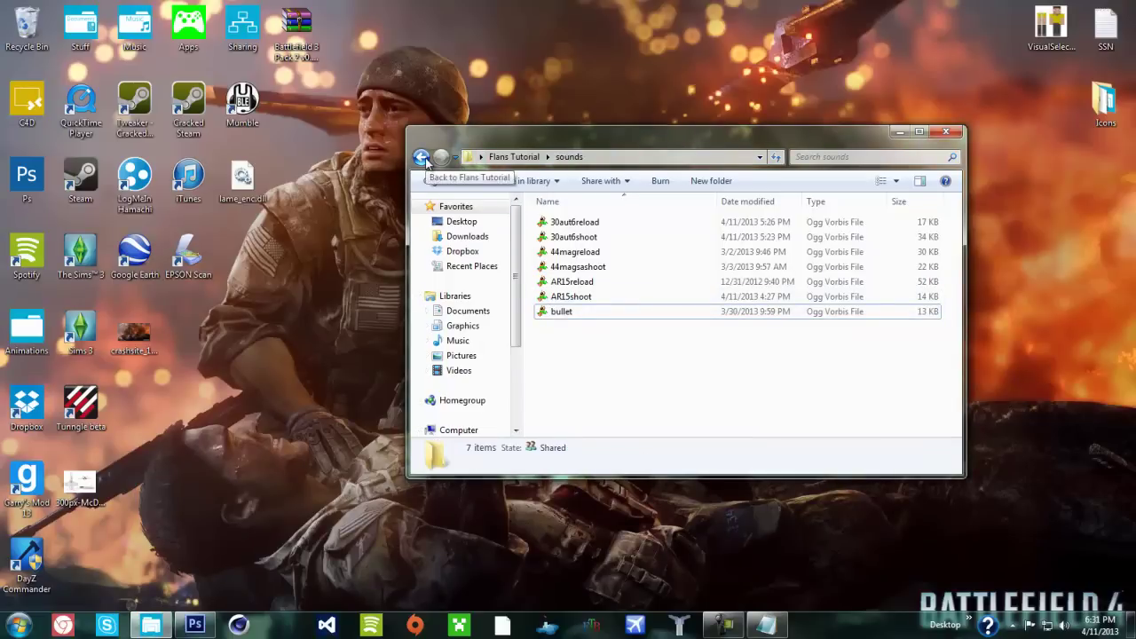
{"action": "double_click", "coordinate": [607, 225]}
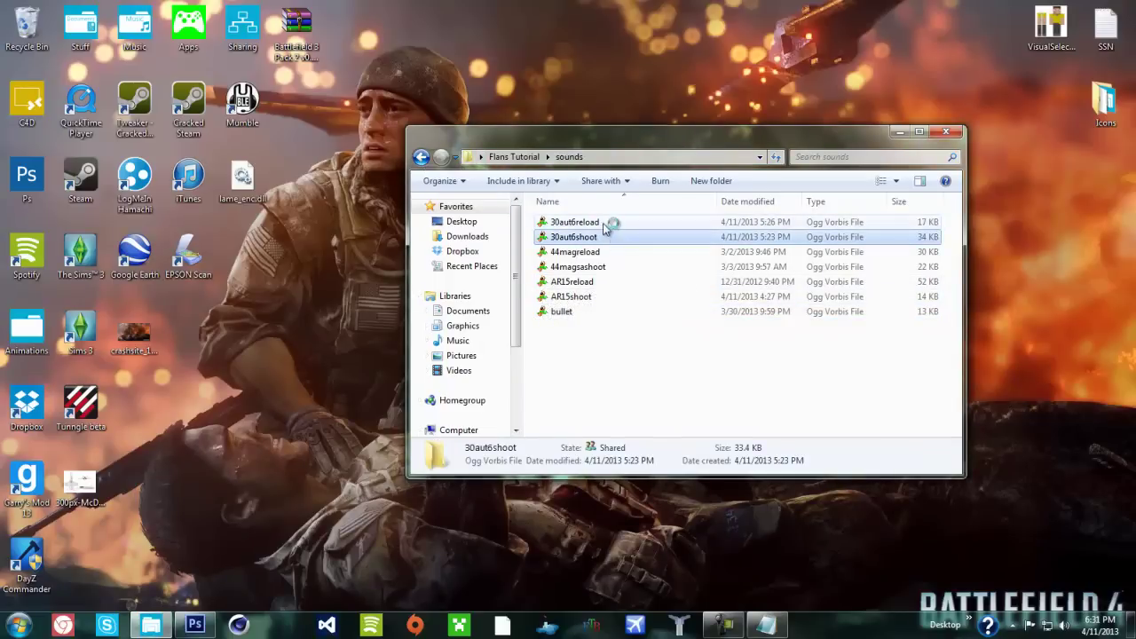
{"action": "left_click", "coordinate": [615, 237]}
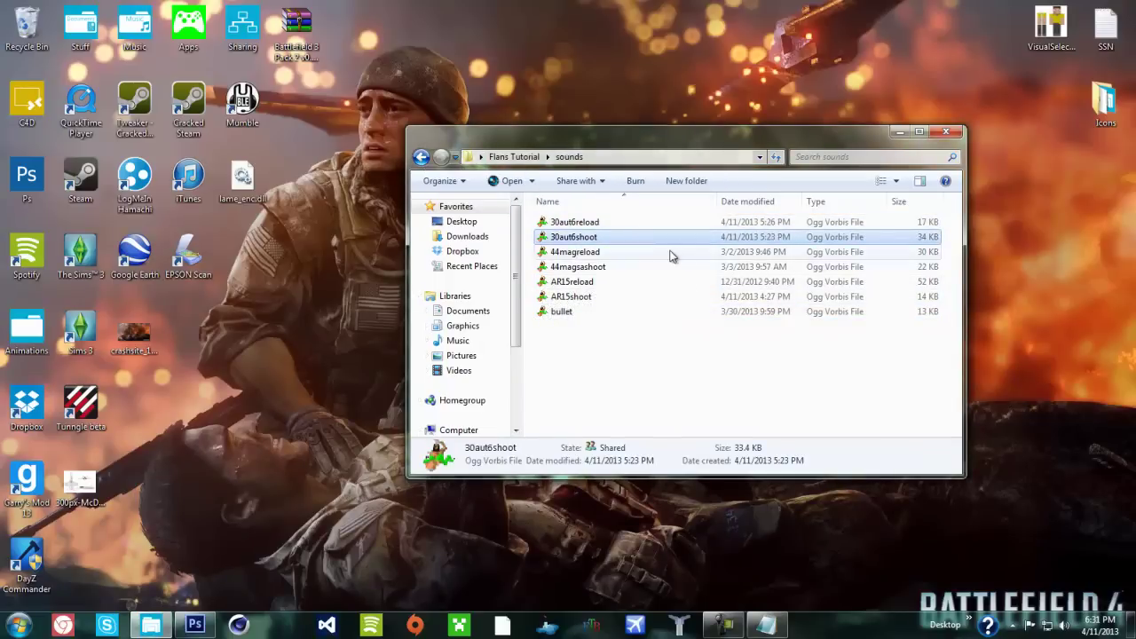
Step: Open the AR15 file in the Flans Tutorial guns folder and close it again
{"action": "left_click", "coordinate": [421, 156]}
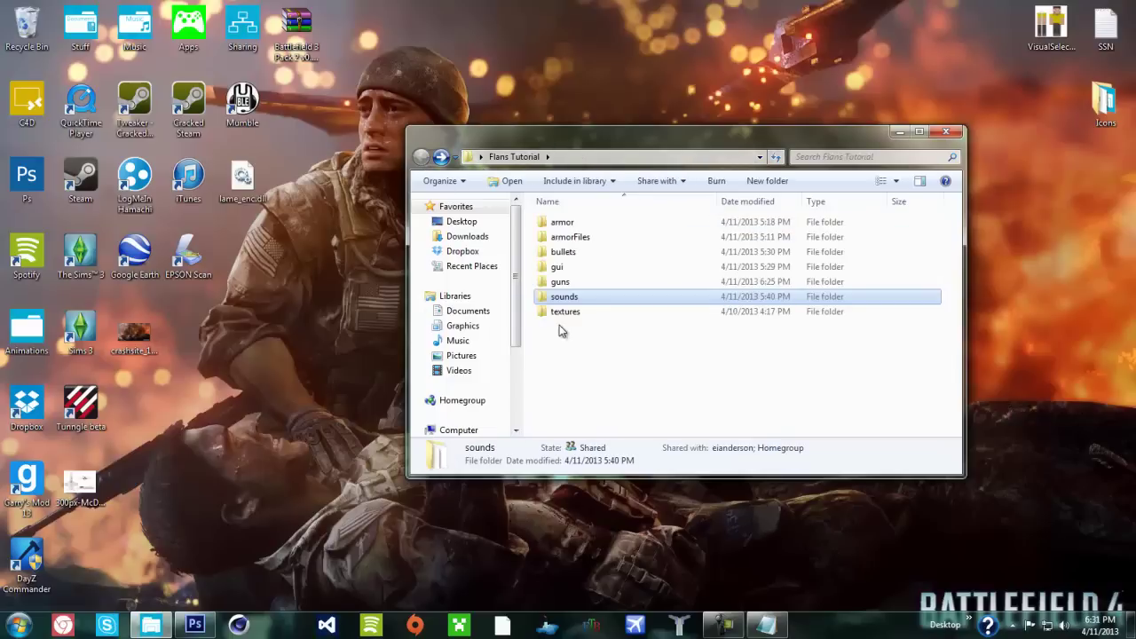
{"action": "double_click", "coordinate": [566, 282]}
{"action": "double_click", "coordinate": [568, 253]}
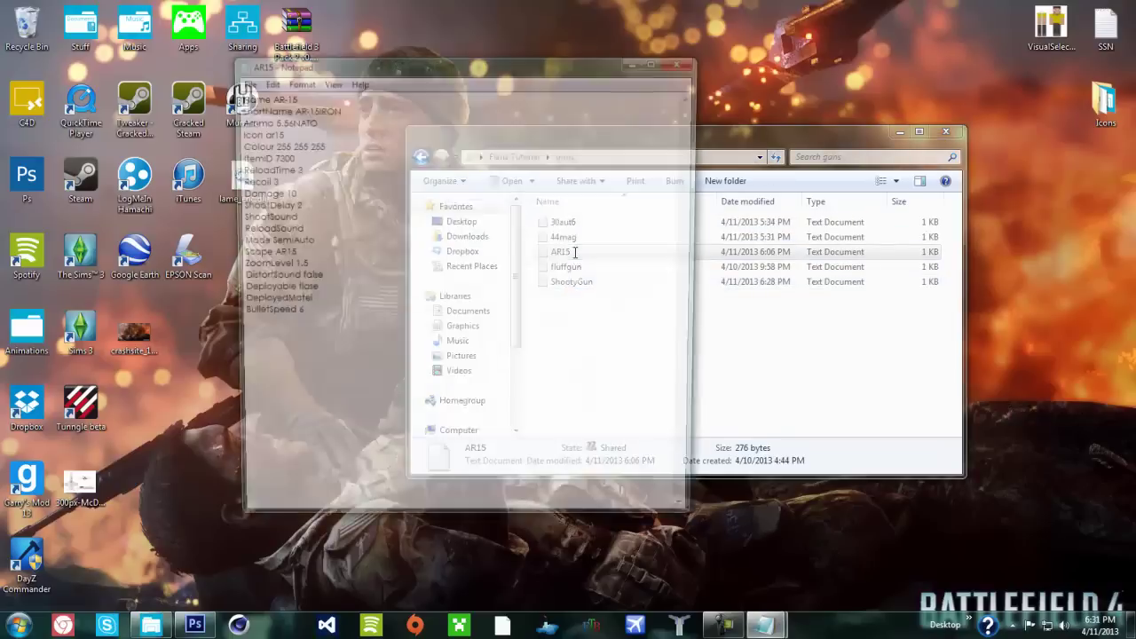
{"action": "left_click", "coordinate": [684, 59]}
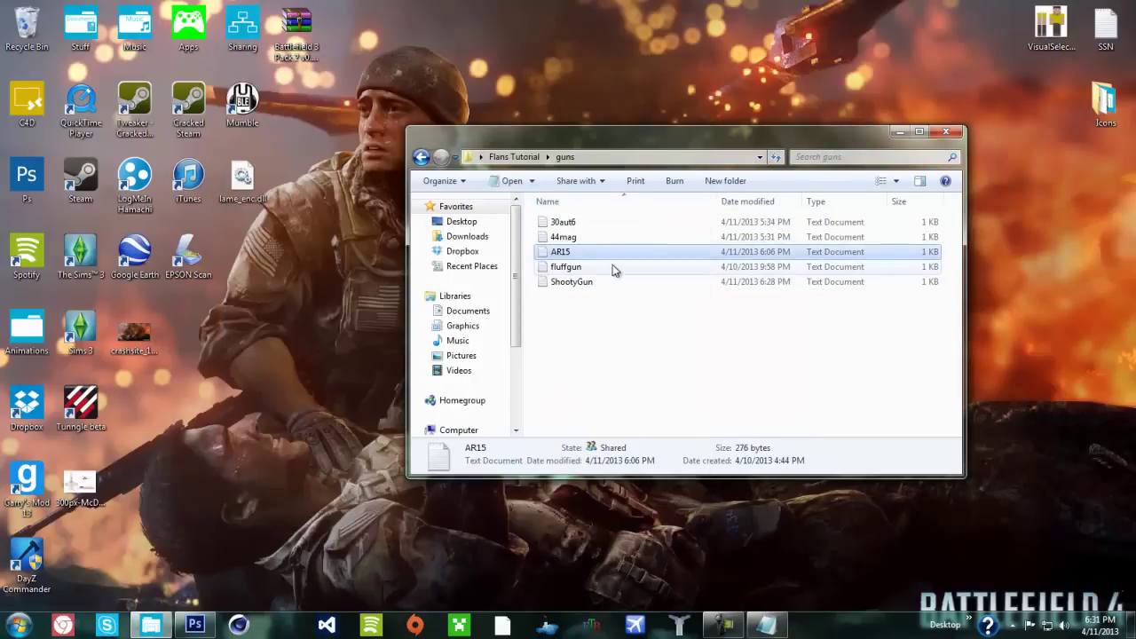
Step: Set ShootSound to AR15shoot and ReloadSound to AR15reload in the ShootyGun file, and save and close it
{"action": "double_click", "coordinate": [609, 284]}
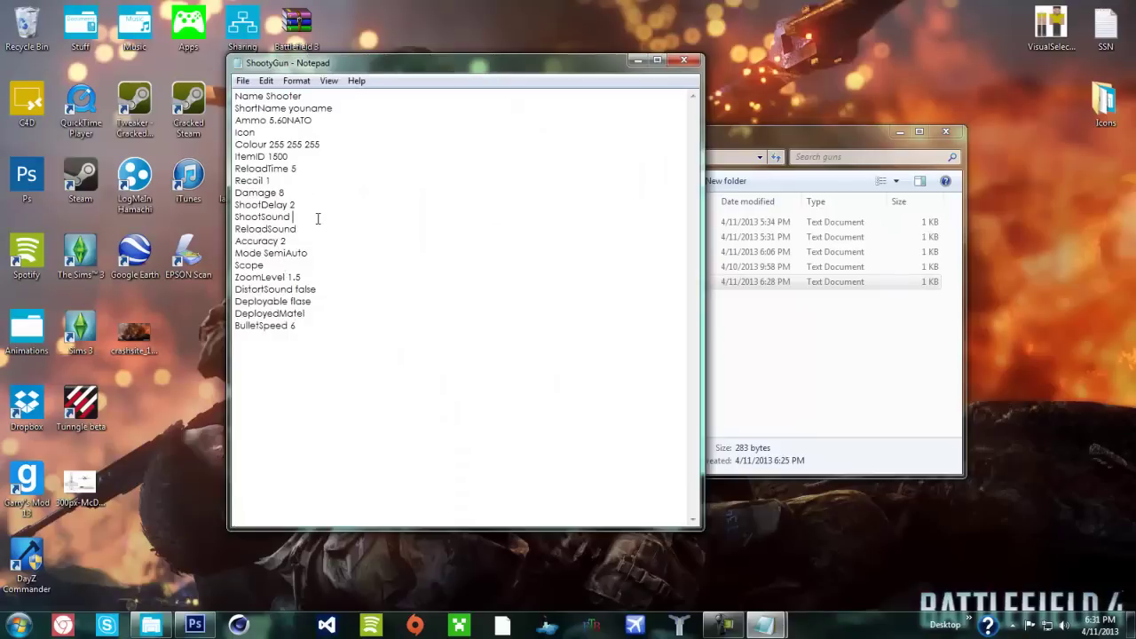
{"action": "key", "text": "Caps_Lock"}
{"action": "type", "text": "AR15"}
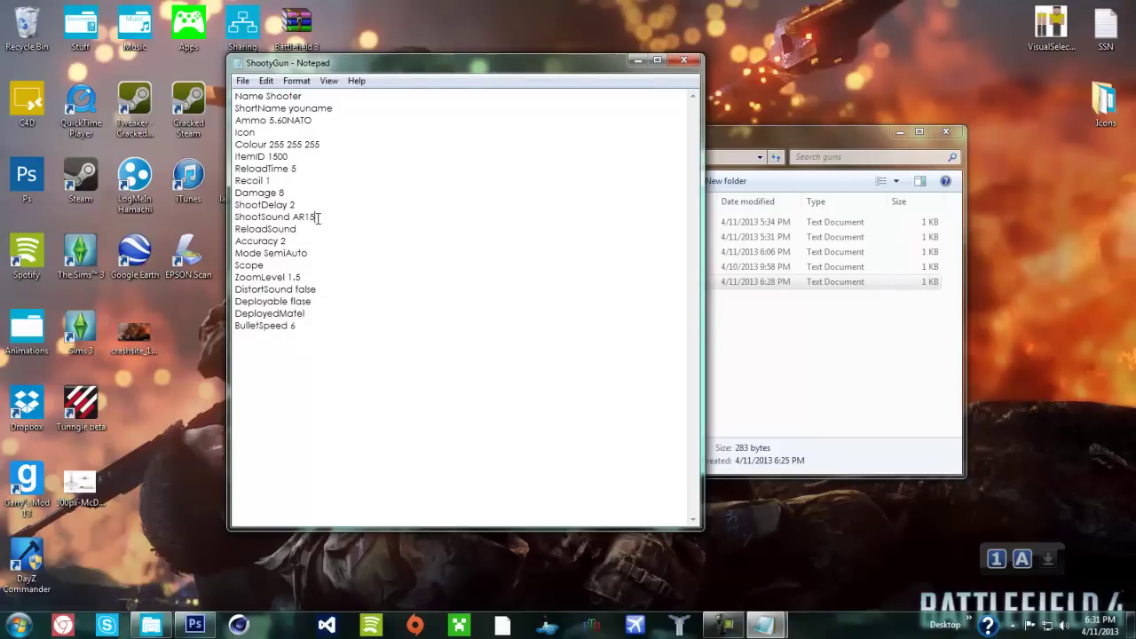
{"action": "key", "text": "Caps_Lock"}
{"action": "key", "text": "Caps_Lock"}
{"action": "type", "text": "AR15"}
{"action": "key", "text": "Caps_Lock"}
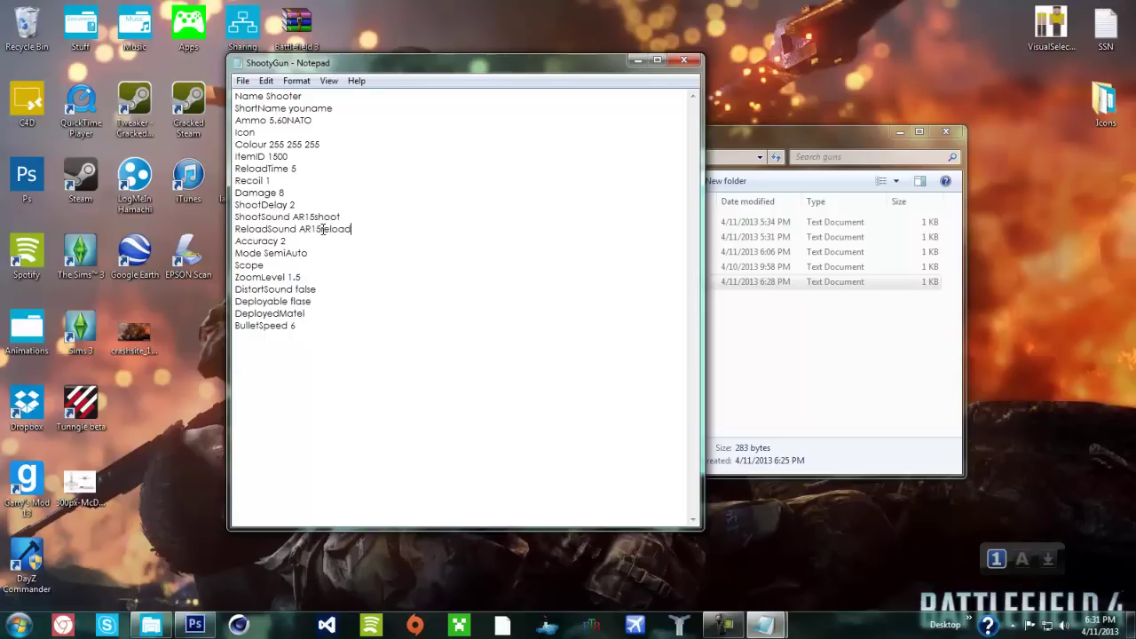
{"action": "left_click", "coordinate": [242, 81]}
{"action": "left_click", "coordinate": [360, 117]}
{"action": "left_click", "coordinate": [683, 59]}
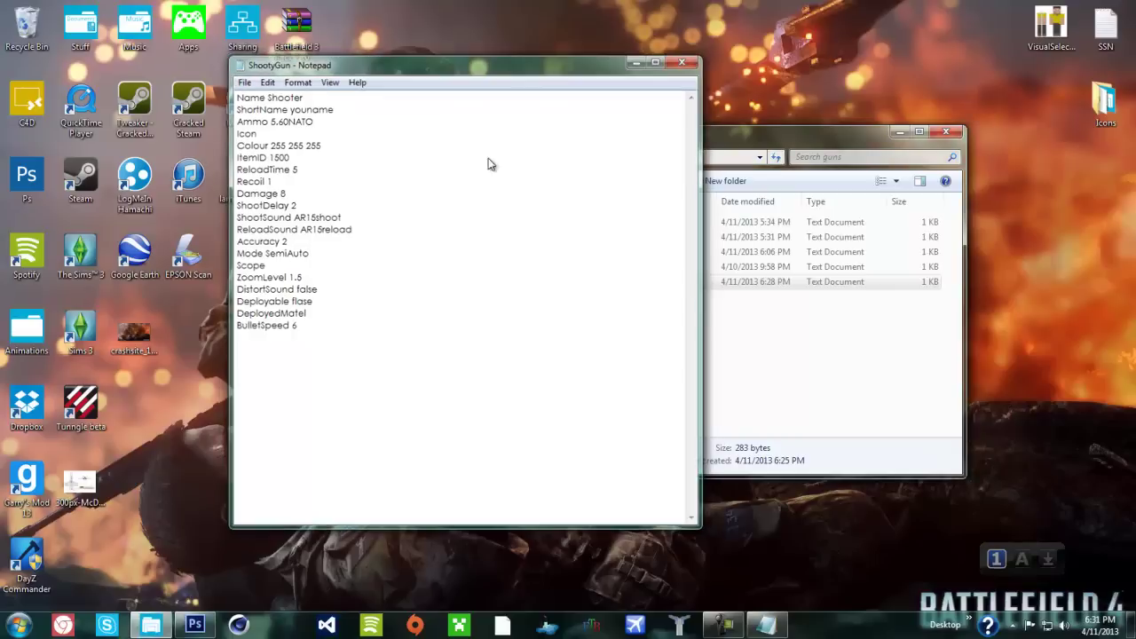
Step: Compare the bullet sound's file name in the sounds folder with the HitSound line of the 5.56NATO bullet
{"action": "left_click", "coordinate": [423, 157]}
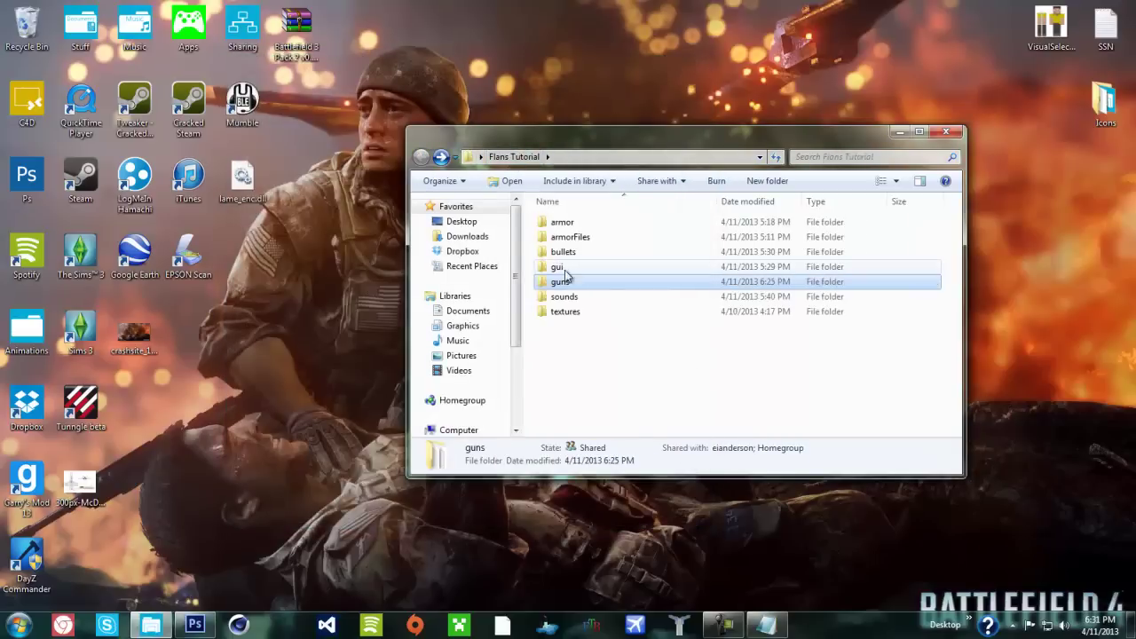
{"action": "double_click", "coordinate": [575, 300]}
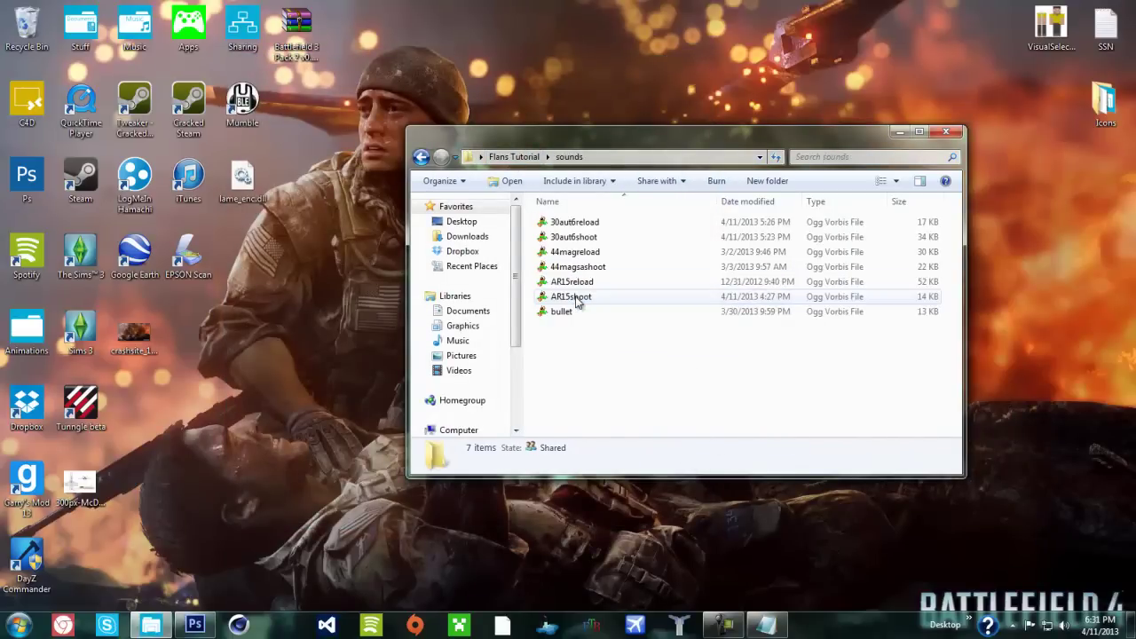
{"action": "left_click", "coordinate": [580, 311]}
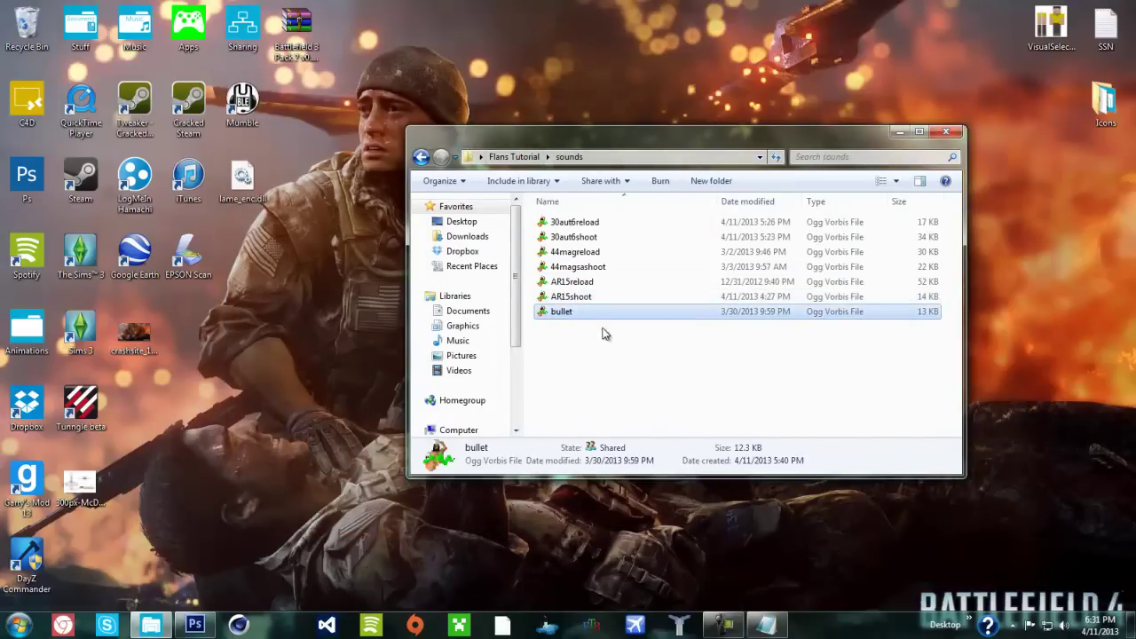
{"action": "left_click", "coordinate": [423, 157]}
{"action": "double_click", "coordinate": [564, 252]}
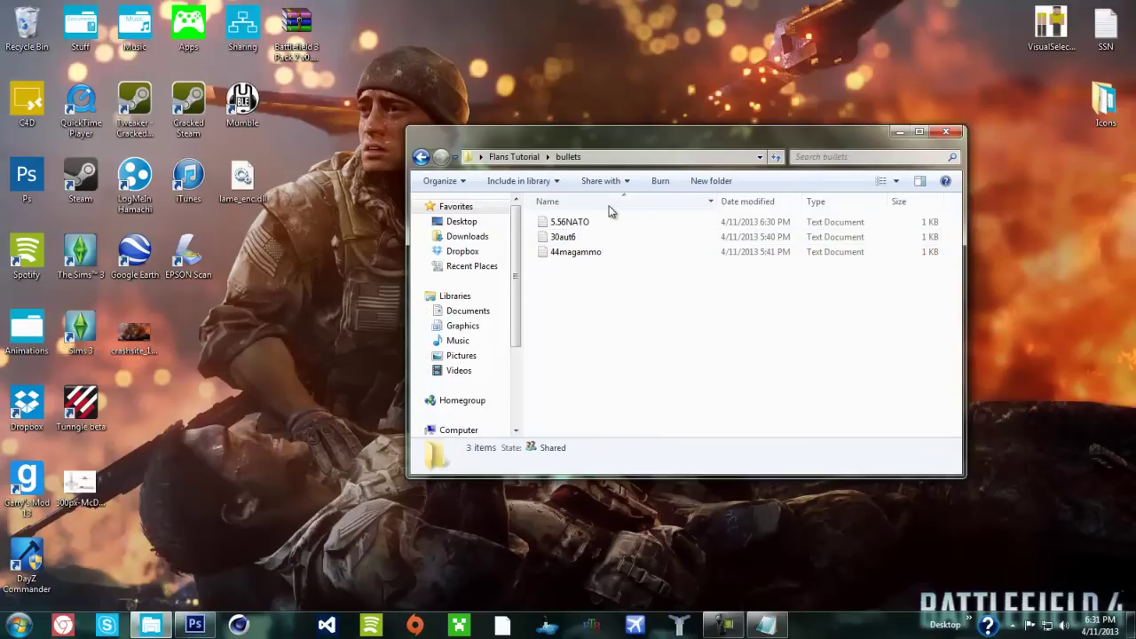
{"action": "double_click", "coordinate": [569, 223]}
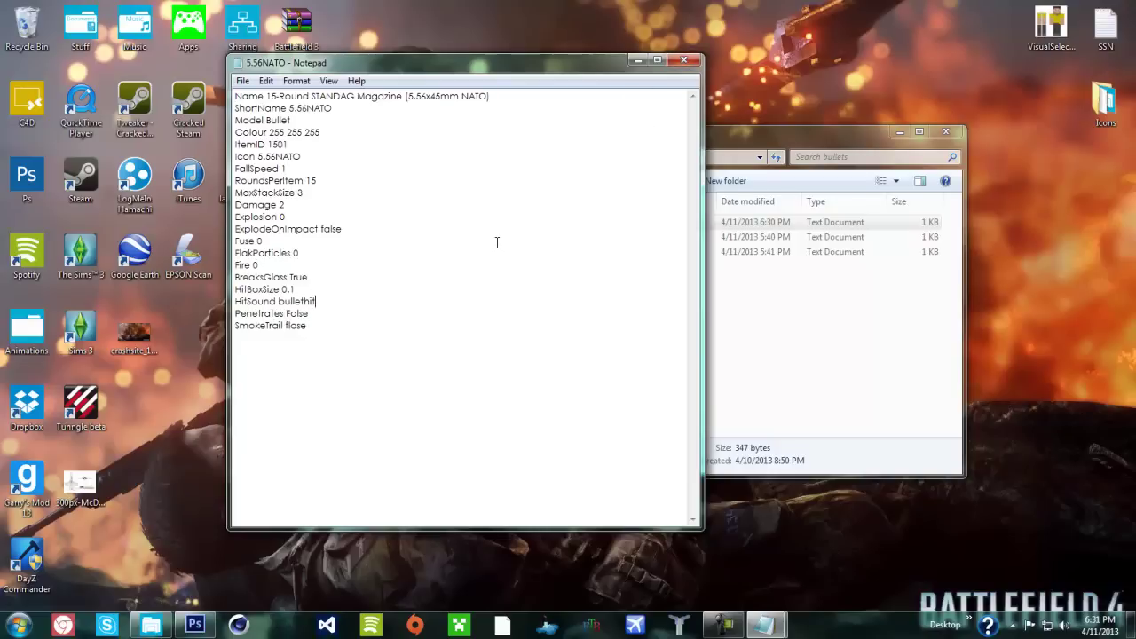
{"action": "left_click", "coordinate": [683, 59]}
{"action": "left_click", "coordinate": [420, 157]}
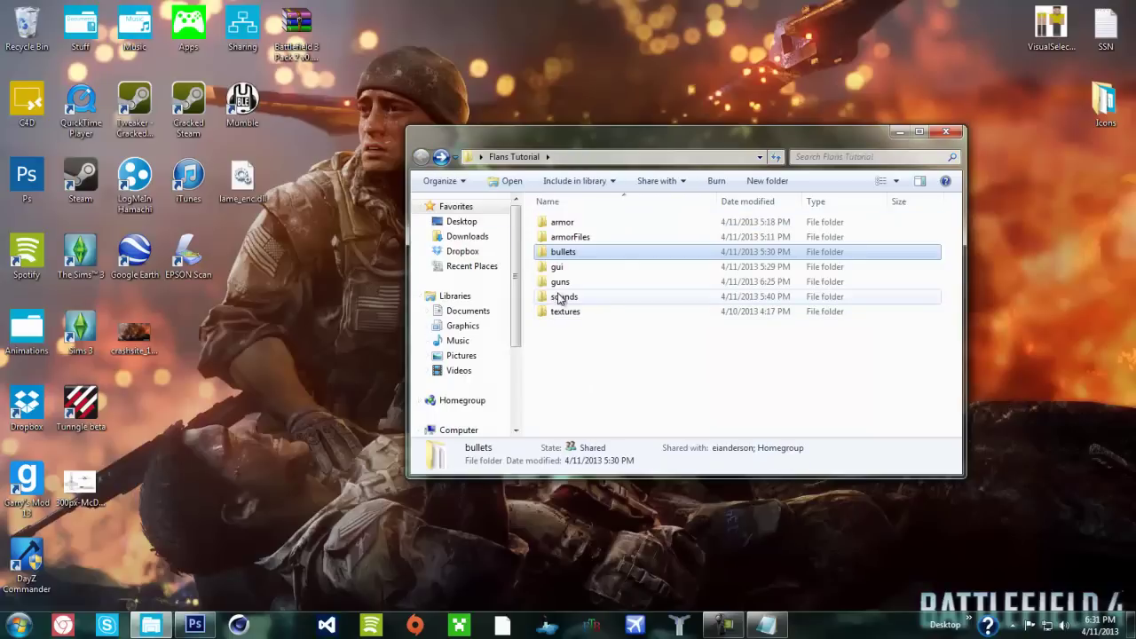
{"action": "double_click", "coordinate": [559, 296]}
{"action": "key", "text": "BackSpace"}
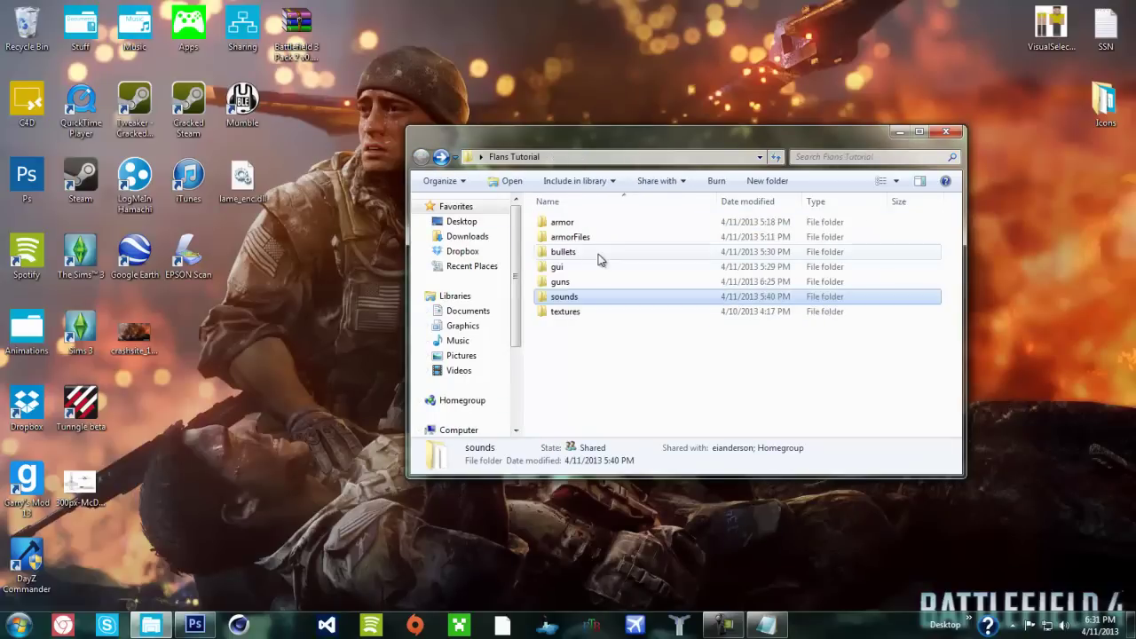
Step: Set the HitSound of the 5.56NATO bullet to bullet, and save and close the file
{"action": "left_click", "coordinate": [582, 253]}
{"action": "double_click", "coordinate": [582, 254]}
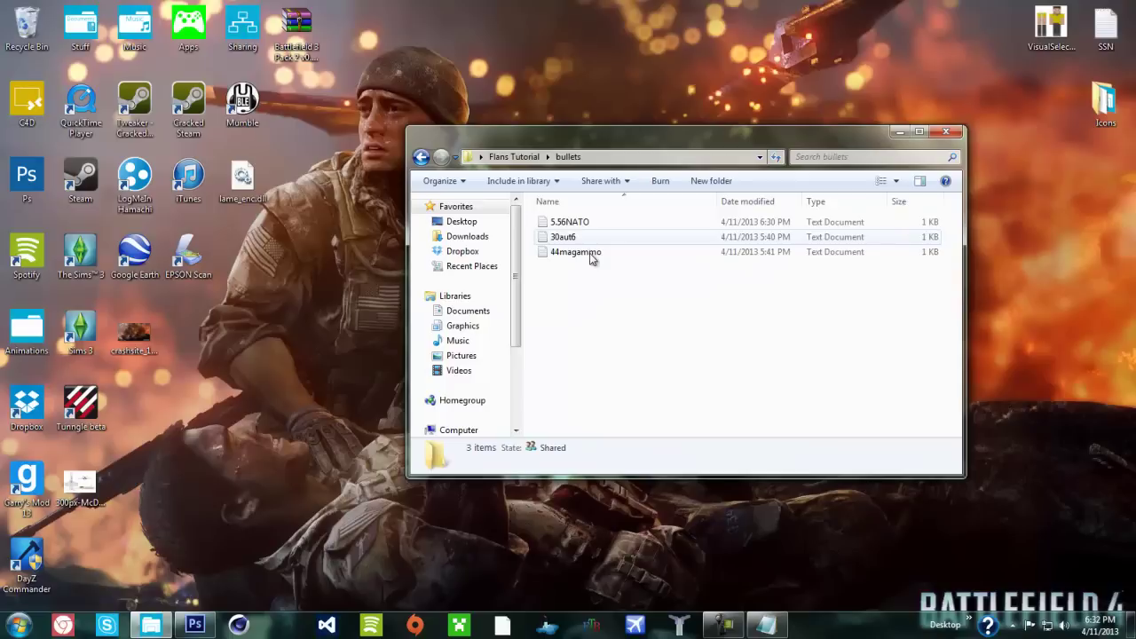
{"action": "key", "text": "Down"}
{"action": "key", "text": "Return"}
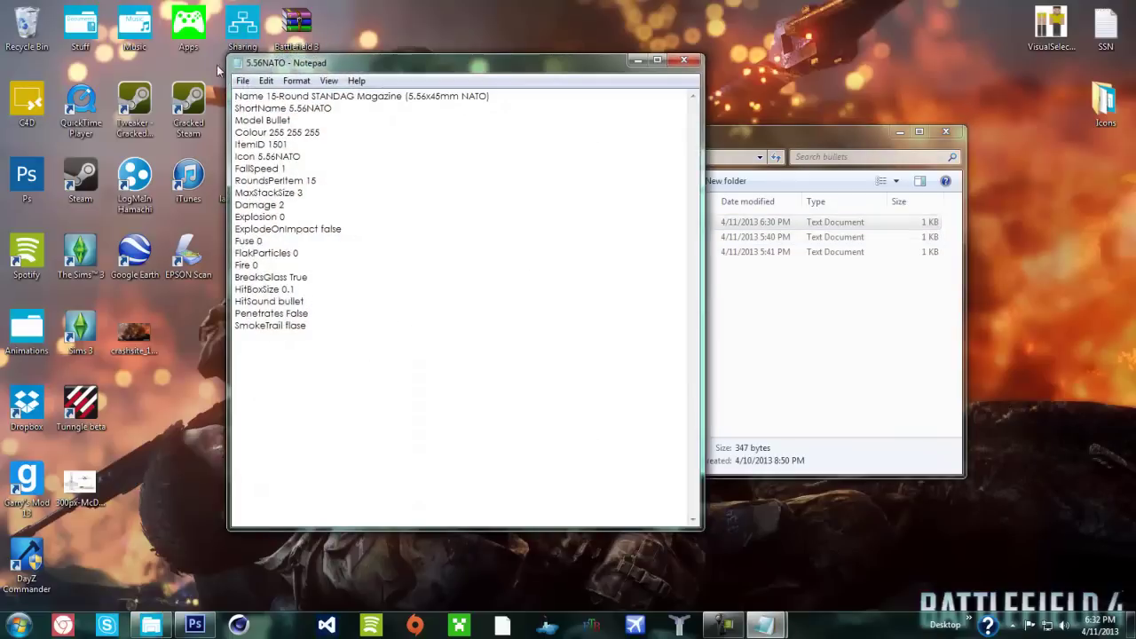
{"action": "left_click", "coordinate": [242, 80]}
{"action": "left_click", "coordinate": [267, 131]}
{"action": "left_click", "coordinate": [684, 60]}
Step: Set the first HitSound line of the 30aut6 bullet to bullet, and save and close the file
{"action": "double_click", "coordinate": [595, 237]}
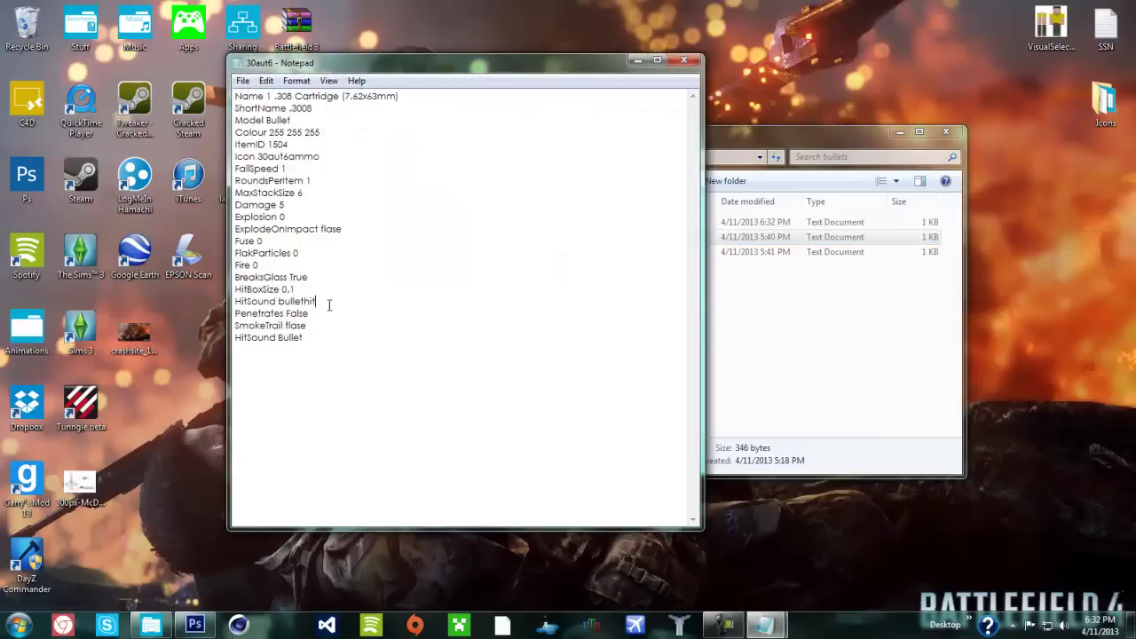
{"action": "left_click", "coordinate": [242, 80]}
{"action": "left_click", "coordinate": [266, 132]}
{"action": "left_click", "coordinate": [684, 60]}
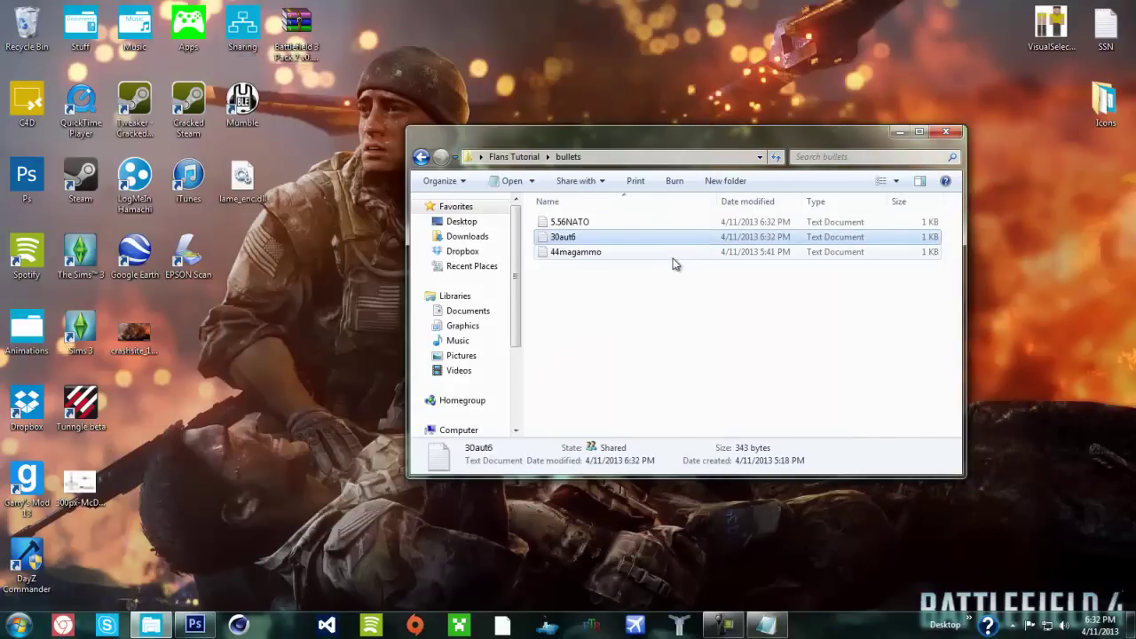
Step: Set the HitSound of the 44magammo bullet to bullet, and save and close the file
{"action": "double_click", "coordinate": [667, 254]}
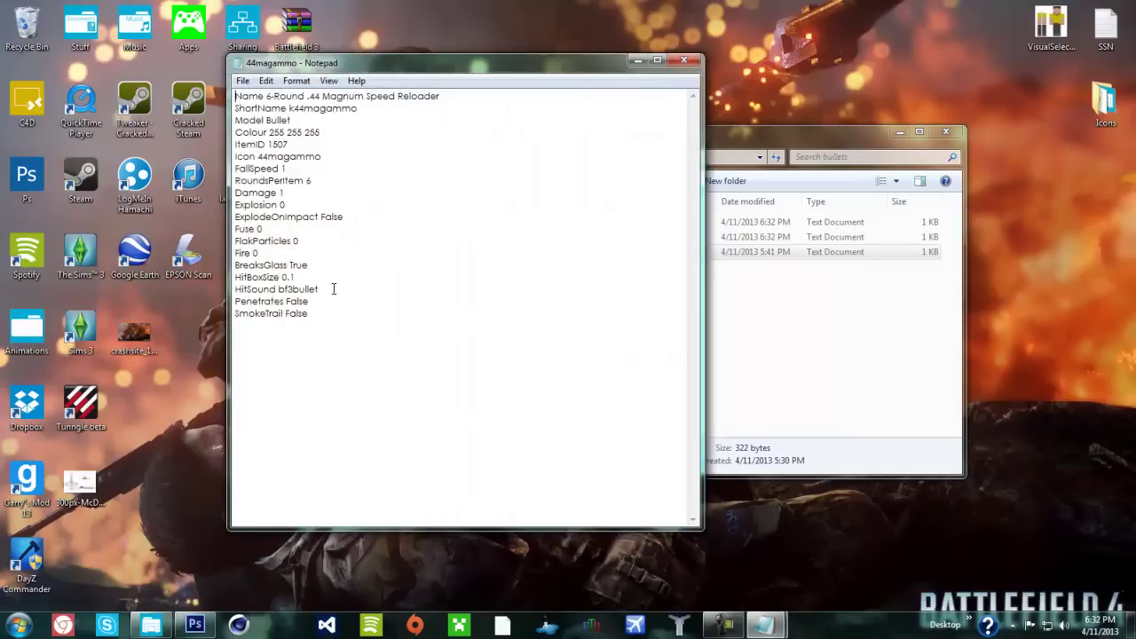
{"action": "left_click_drag", "start_coordinate": [297, 289], "coordinate": [287, 290]}
{"action": "key", "text": "BackSpace"}
{"action": "type", "text": "ullet"}
{"action": "left_click", "coordinate": [242, 80]}
{"action": "left_click", "coordinate": [266, 126]}
{"action": "left_click", "coordinate": [684, 59]}
Step: Open the items folder inside the Flans Tutorial textures folder in a maximized window, and switch to Photoshop
{"action": "key", "text": "BackSpace"}
{"action": "left_click", "coordinate": [920, 131]}
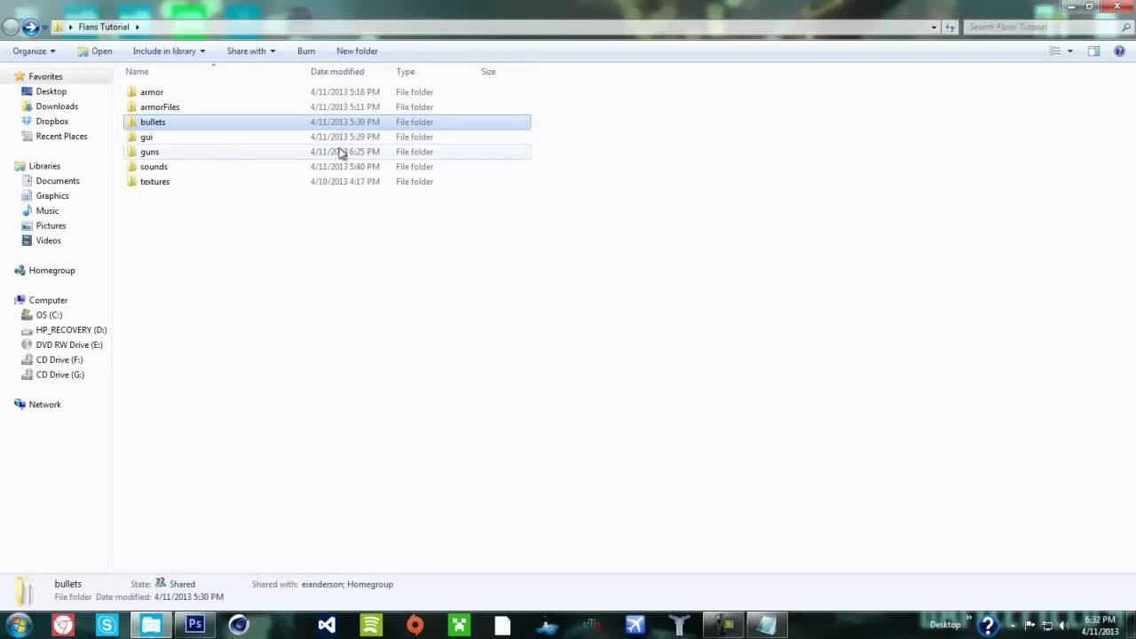
{"action": "double_click", "coordinate": [197, 184]}
{"action": "double_click", "coordinate": [142, 97]}
{"action": "left_click_drag", "start_coordinate": [144, 144], "coordinate": [700, 124]}
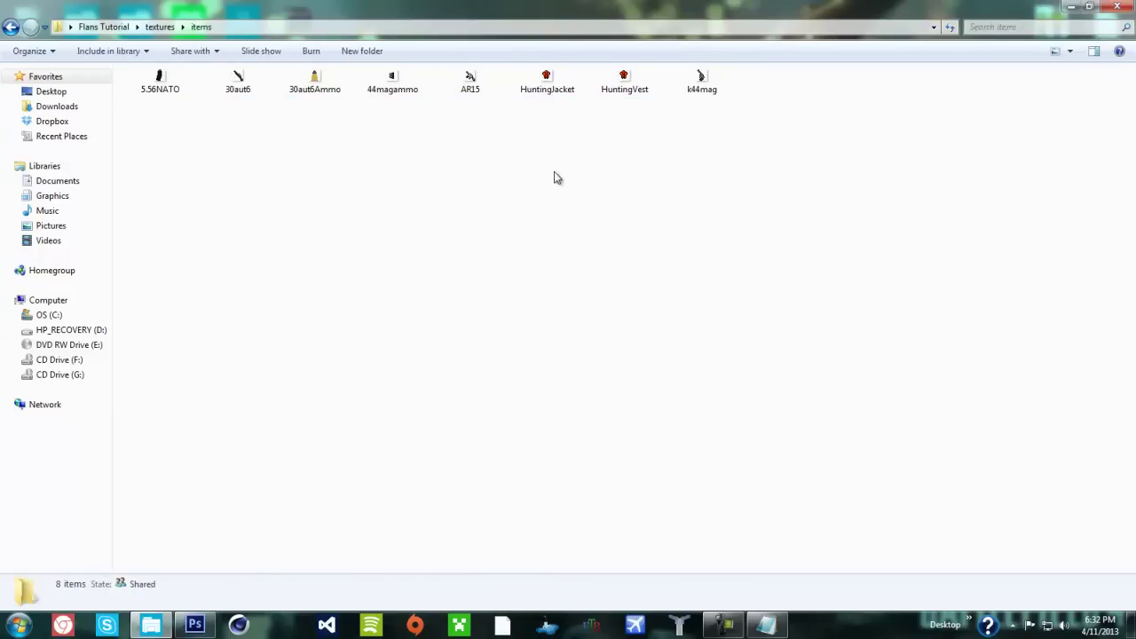
{"action": "left_click", "coordinate": [203, 624]}
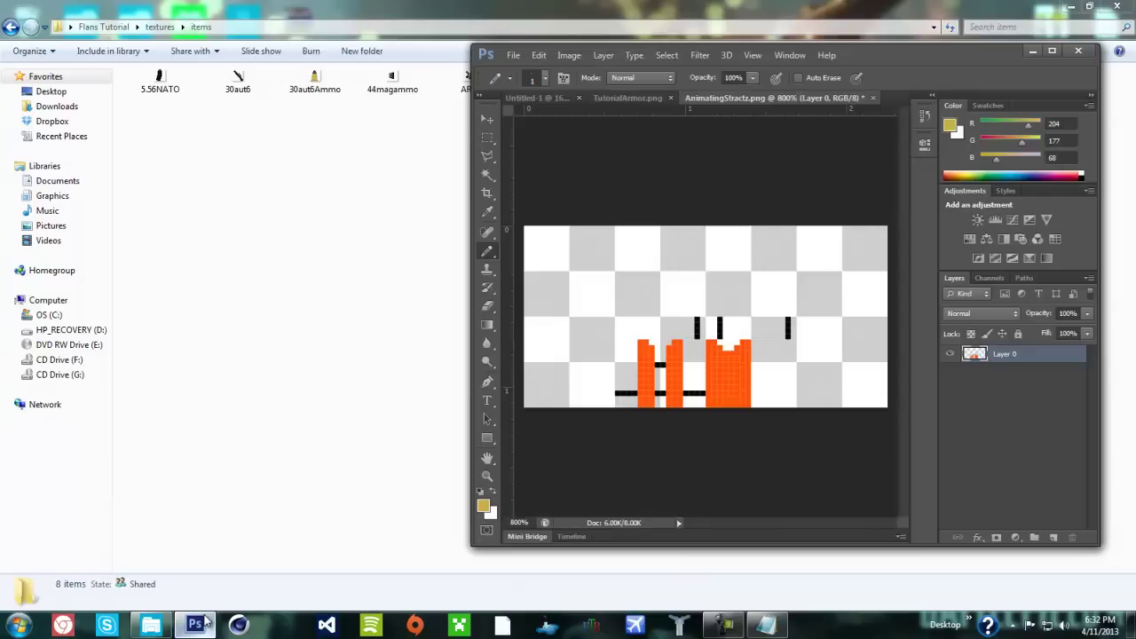
Step: Review the bullet drawing in TutorialArmor.png and the rifle drawing in Untitled-1, and return to the items folder
{"action": "left_click", "coordinate": [615, 95]}
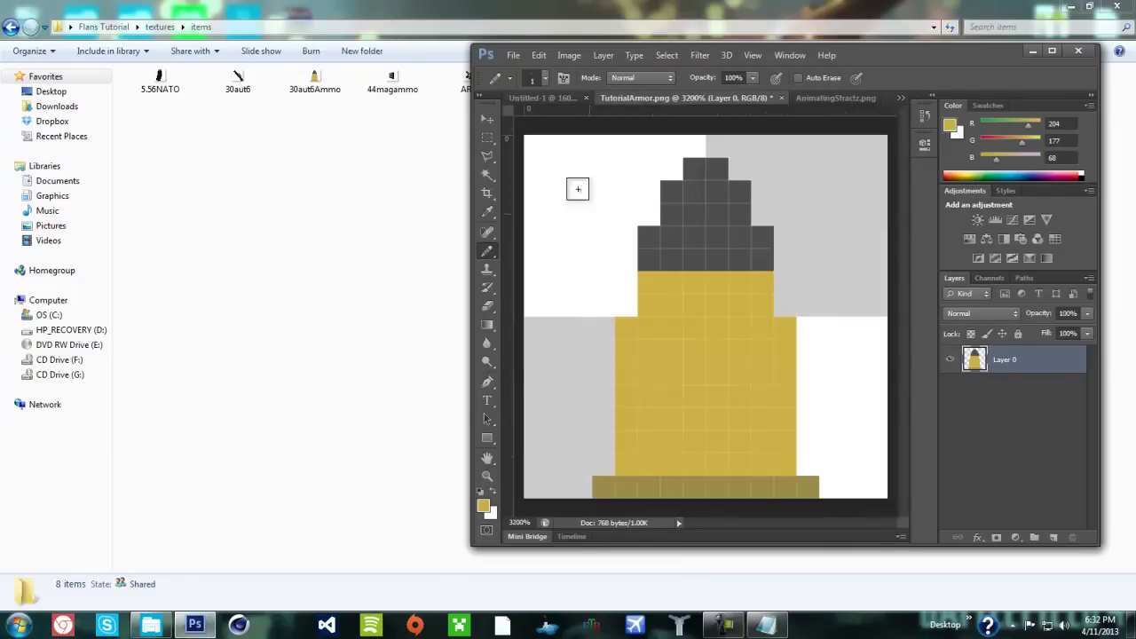
{"action": "left_click", "coordinate": [546, 101]}
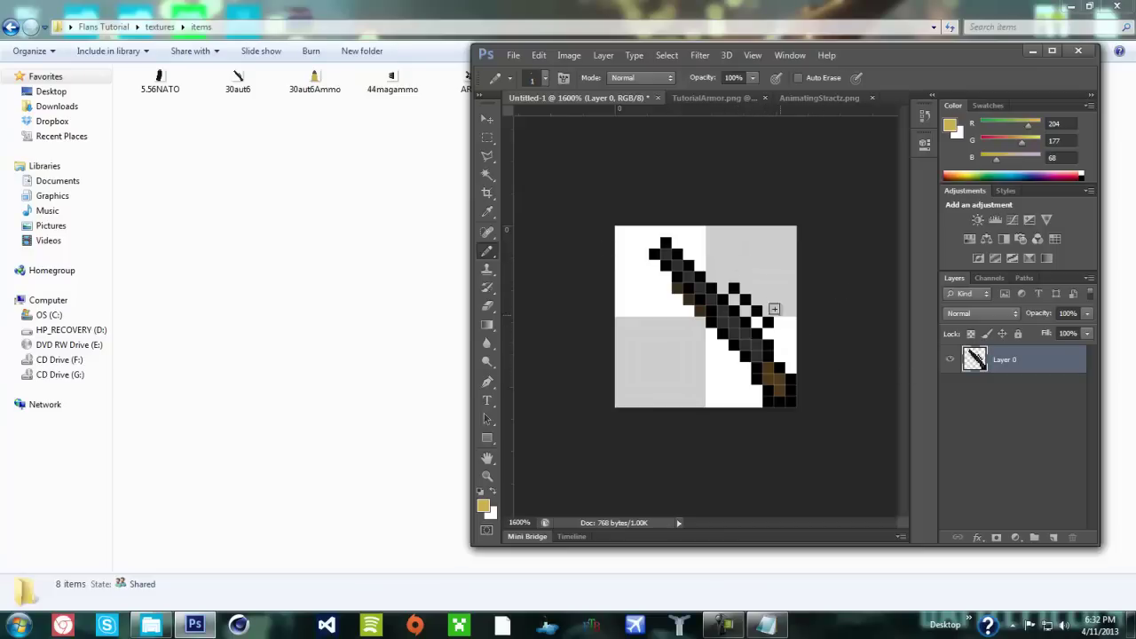
{"action": "left_click", "coordinate": [1033, 52]}
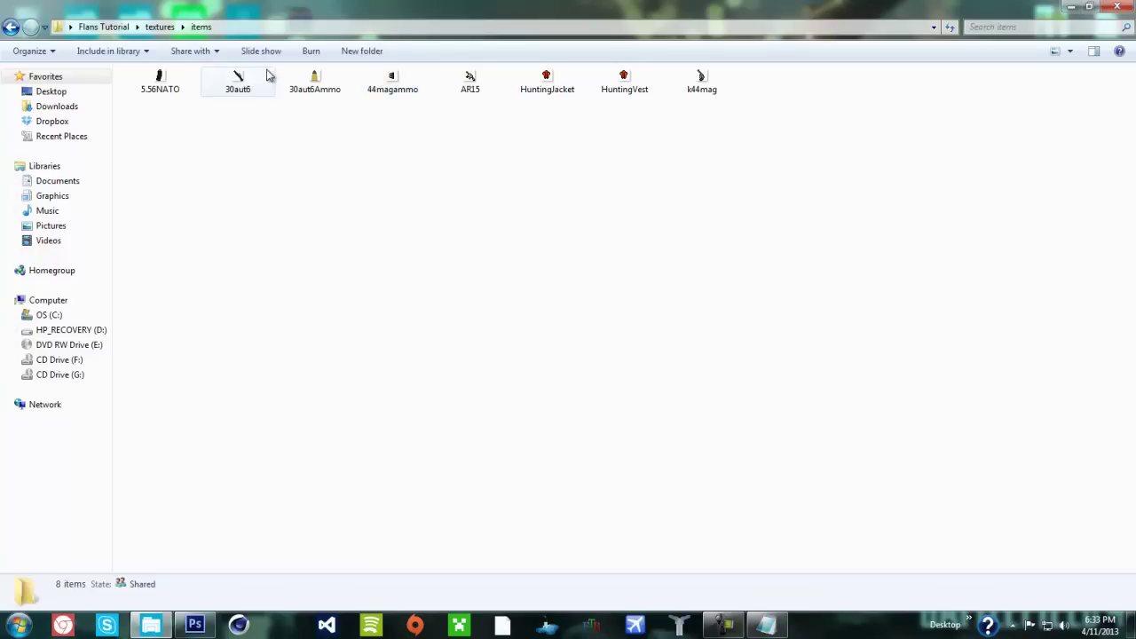
Step: Preview the 30aut6Ammo and 5.56NATO icon images from the items folder, closing each one after viewing
{"action": "double_click", "coordinate": [325, 86]}
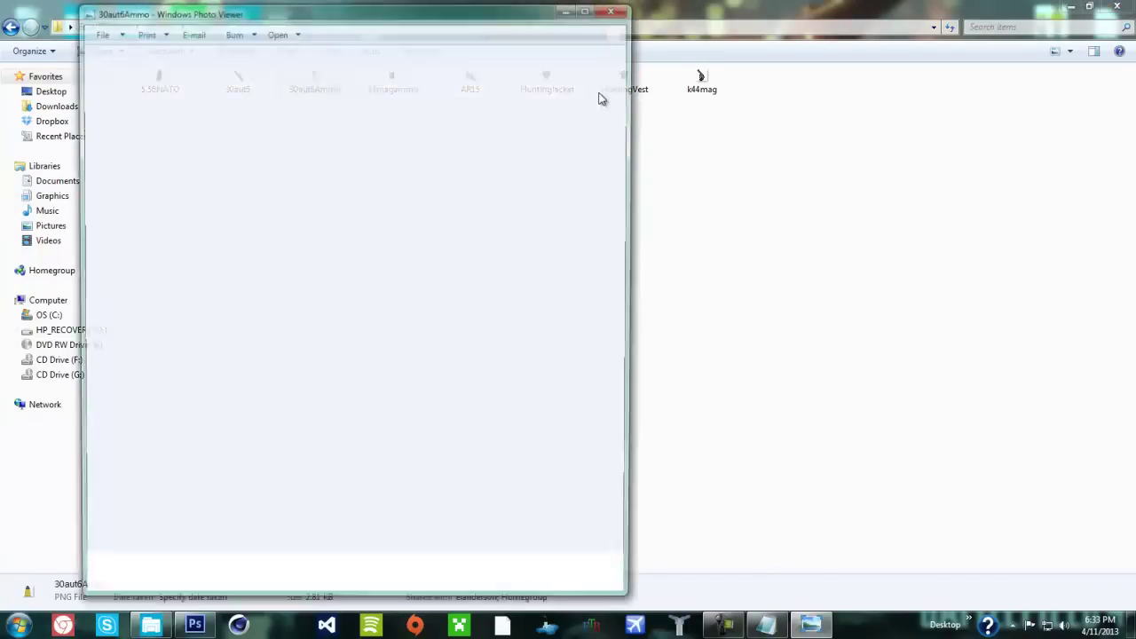
{"action": "left_click", "coordinate": [616, 8]}
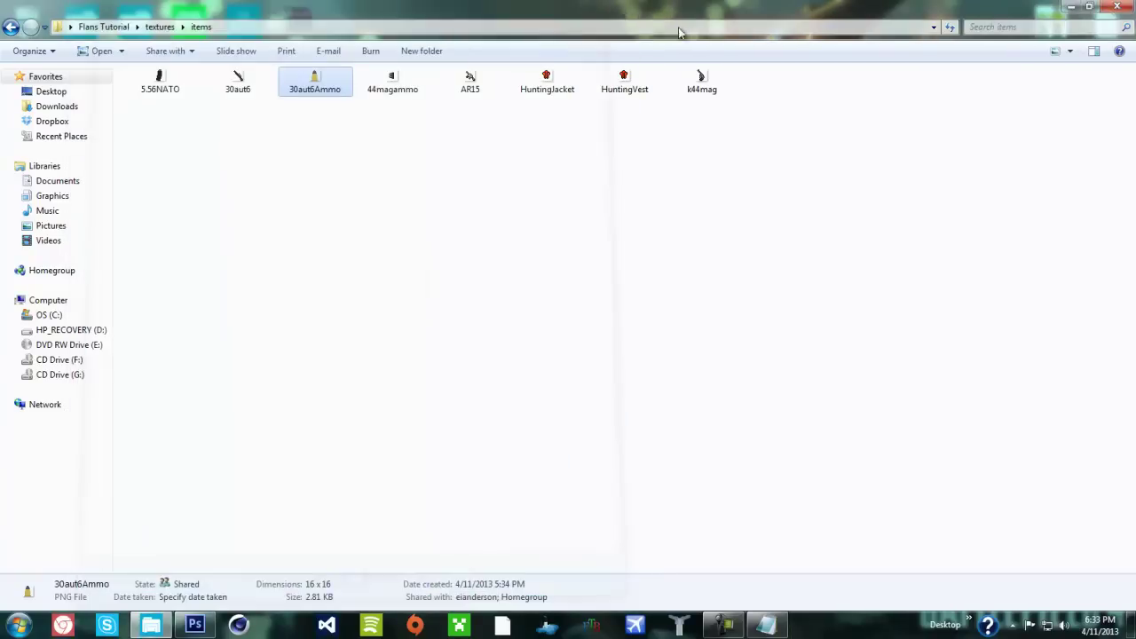
{"action": "double_click", "coordinate": [197, 83]}
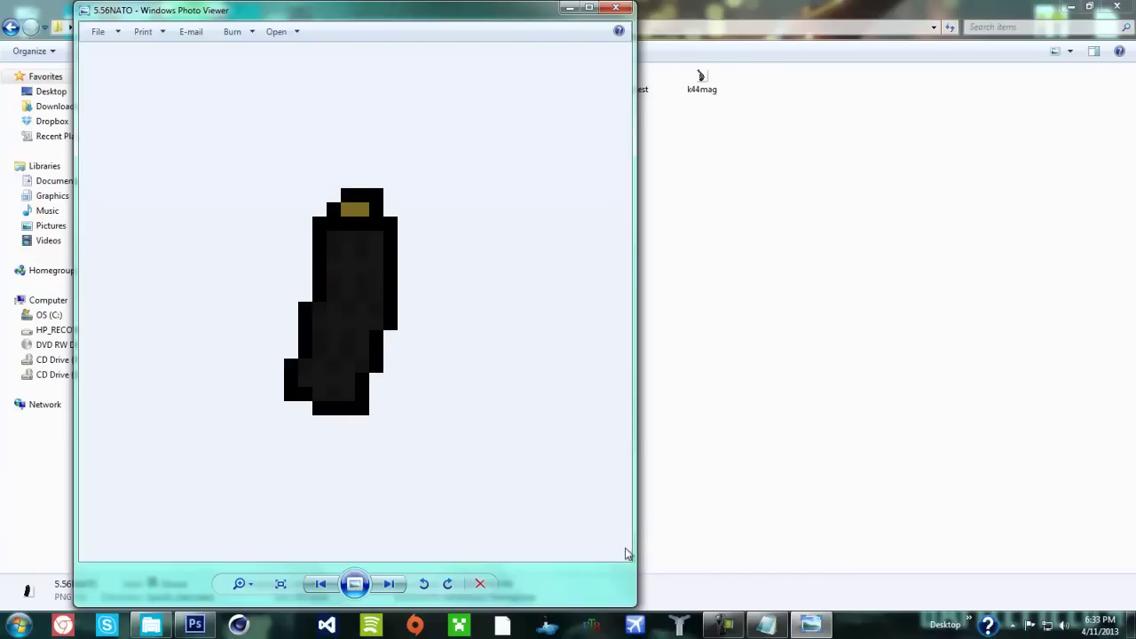
{"action": "left_click", "coordinate": [615, 8]}
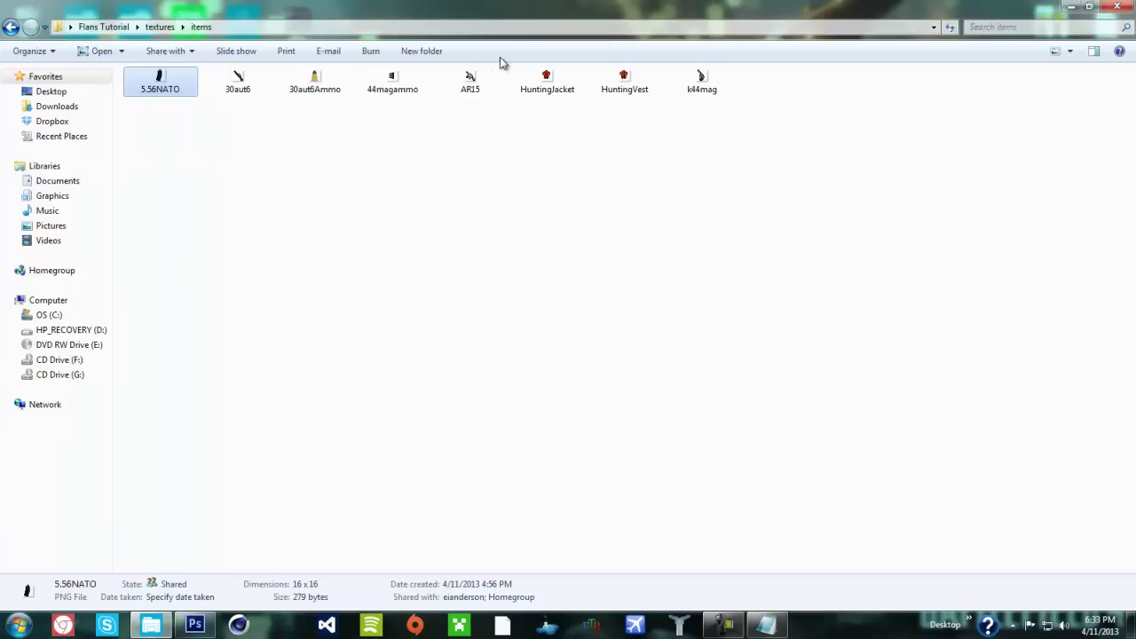
{"action": "left_click", "coordinate": [237, 187]}
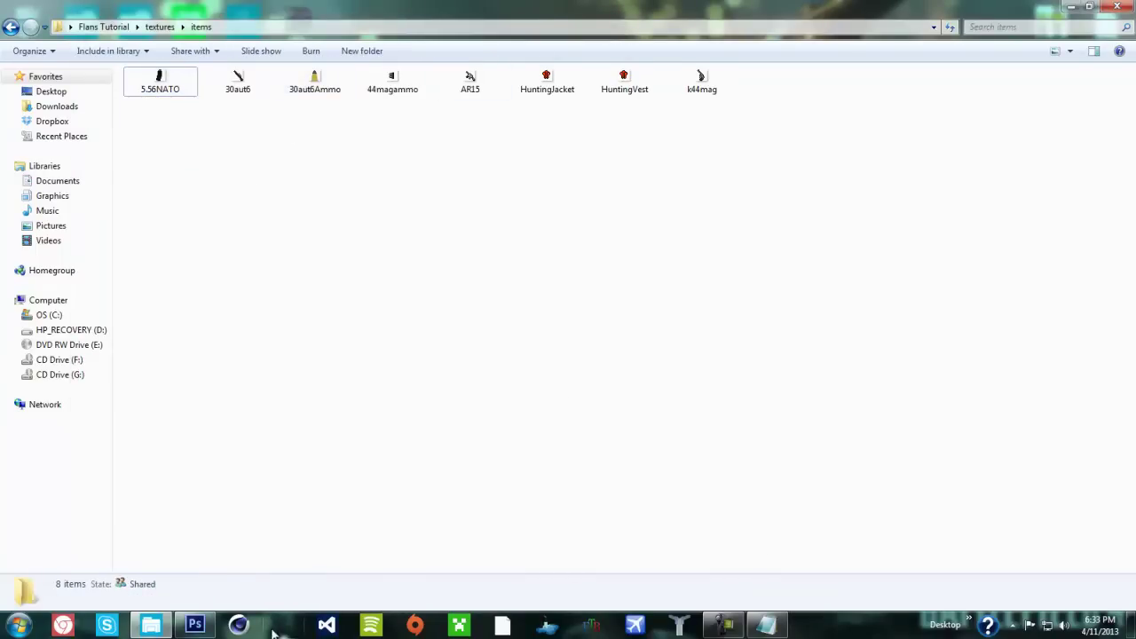
Step: Switch to Photoshop to examine the TutorialArmor.png bullet drawing once more, and return to the items folder
{"action": "left_click", "coordinate": [195, 625]}
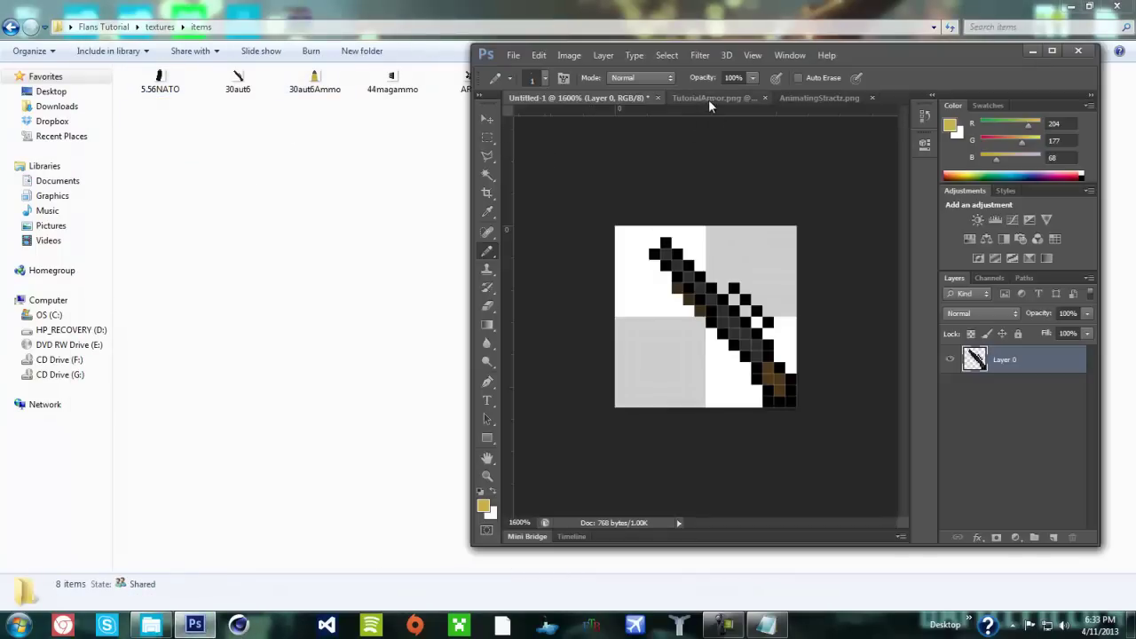
{"action": "left_click", "coordinate": [711, 99]}
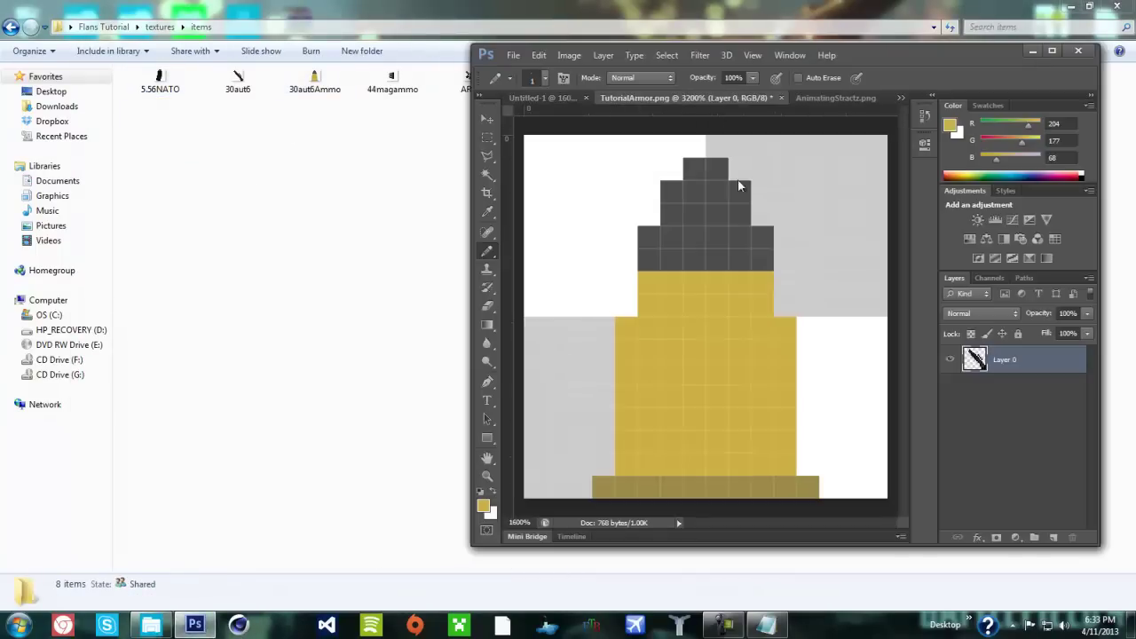
{"action": "left_click", "coordinate": [1030, 53]}
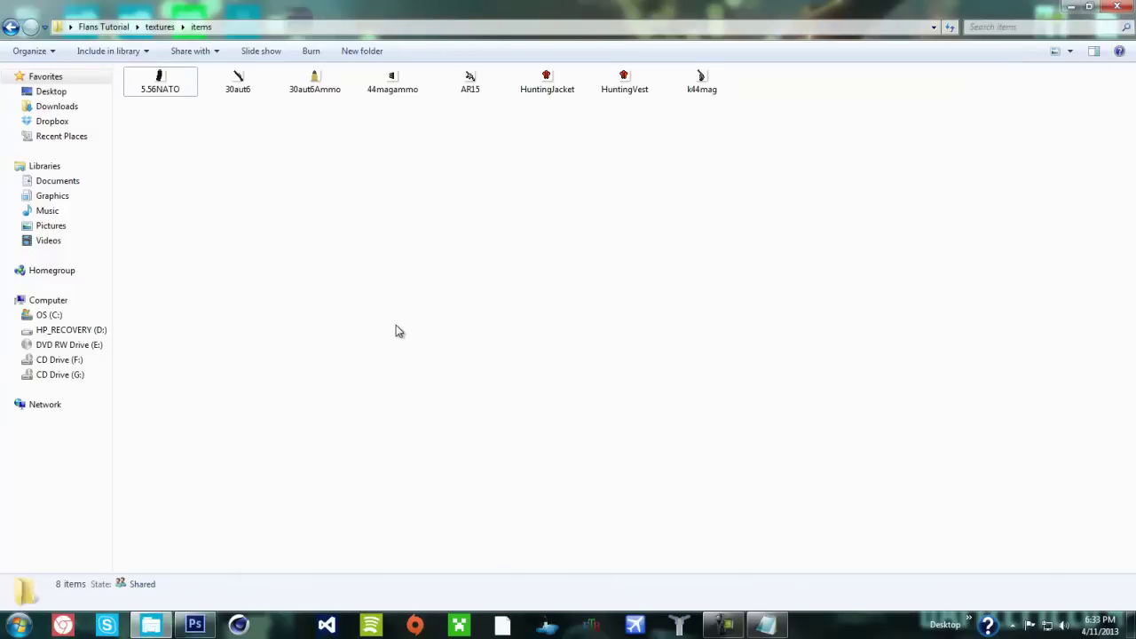
Step: Examine the scope images in the gui folder of Flans Tutorial, and return to the Flans Tutorial folder
{"action": "left_click", "coordinate": [11, 28]}
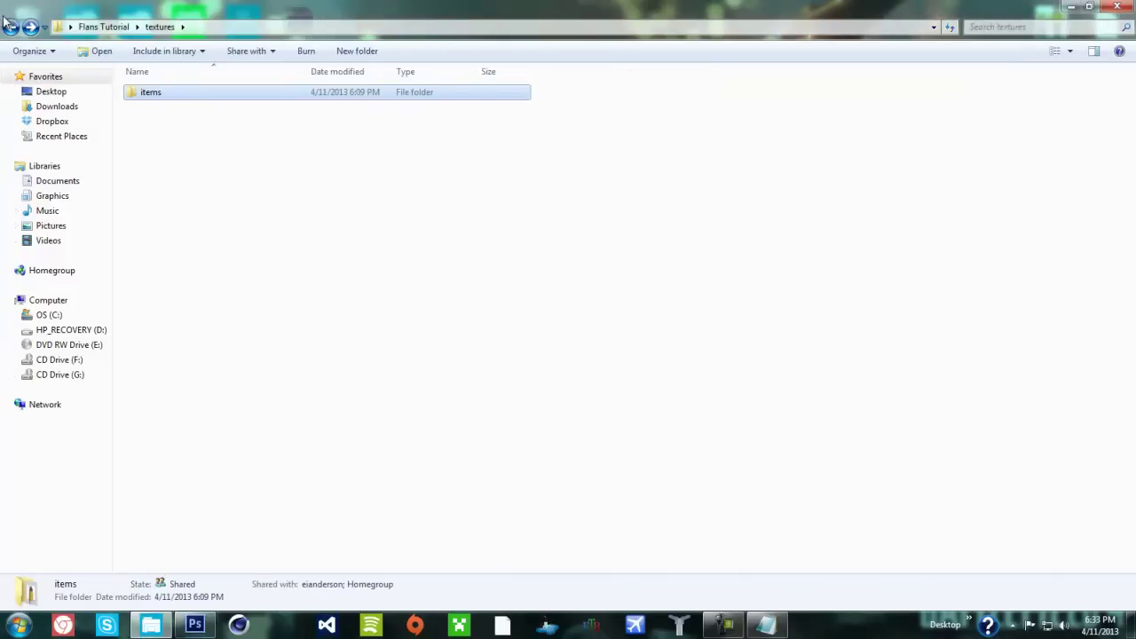
{"action": "left_click", "coordinate": [11, 27]}
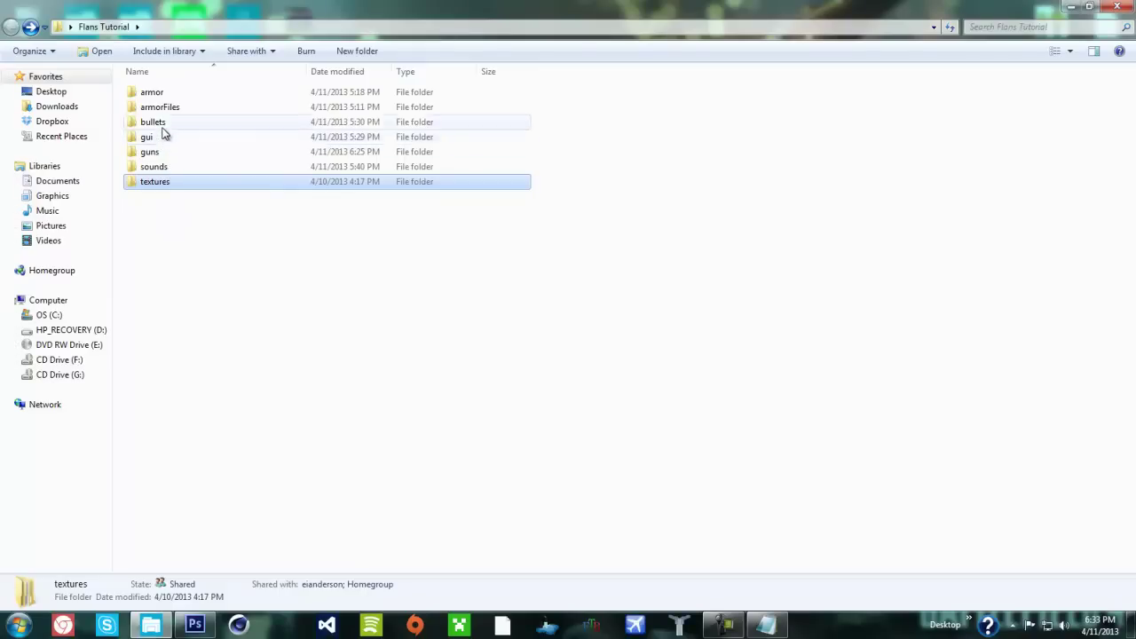
{"action": "double_click", "coordinate": [153, 138]}
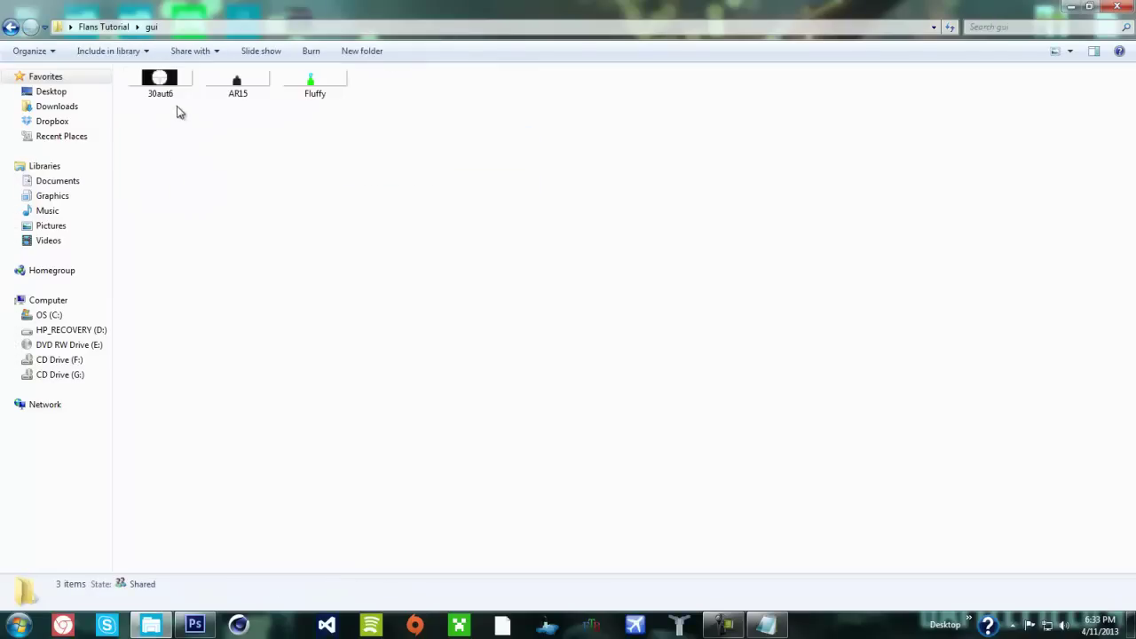
{"action": "left_click", "coordinate": [11, 27]}
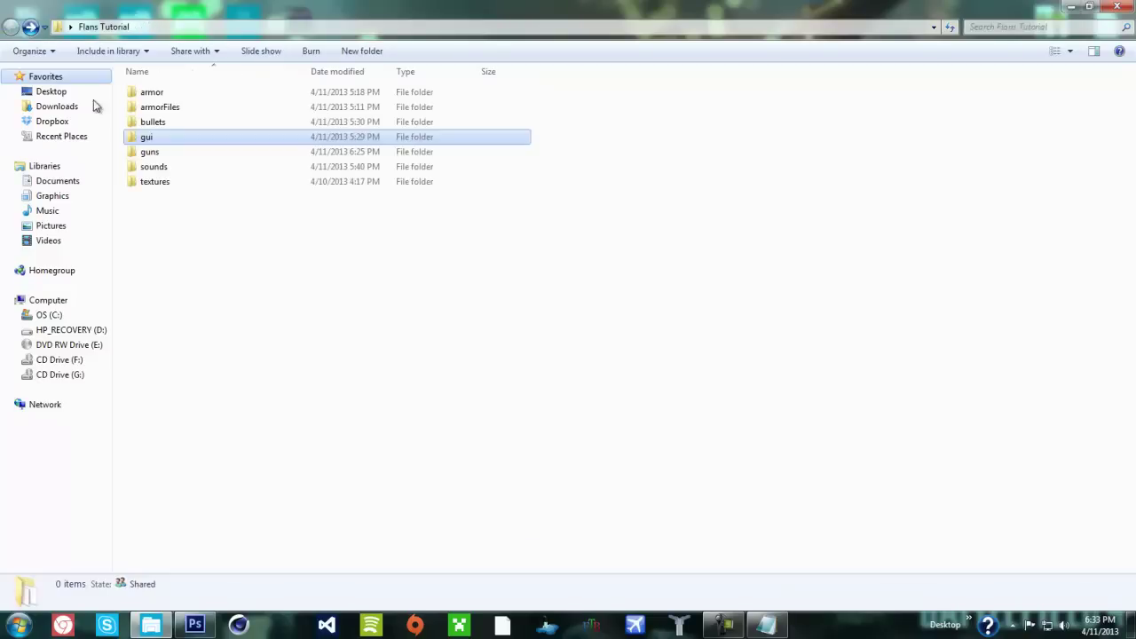
{"action": "double_click", "coordinate": [167, 139]}
{"action": "left_click", "coordinate": [11, 27]}
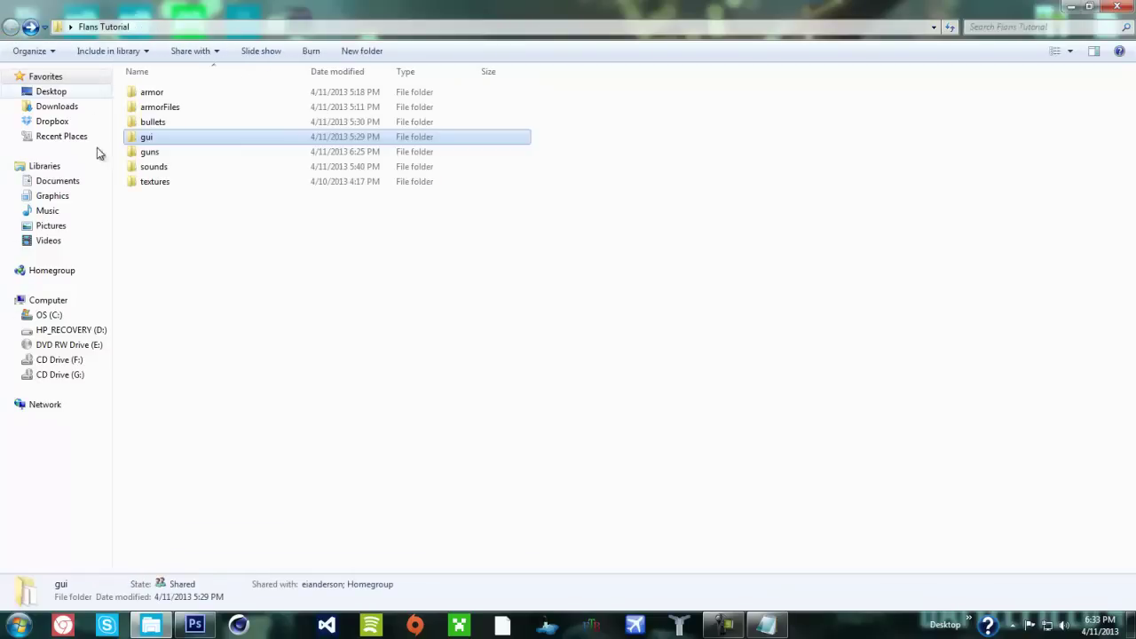
Step: Open the ShootyGun file from the guns folder, set its Scope to AR15, and save the file
{"action": "left_click", "coordinate": [163, 167]}
{"action": "double_click", "coordinate": [160, 155]}
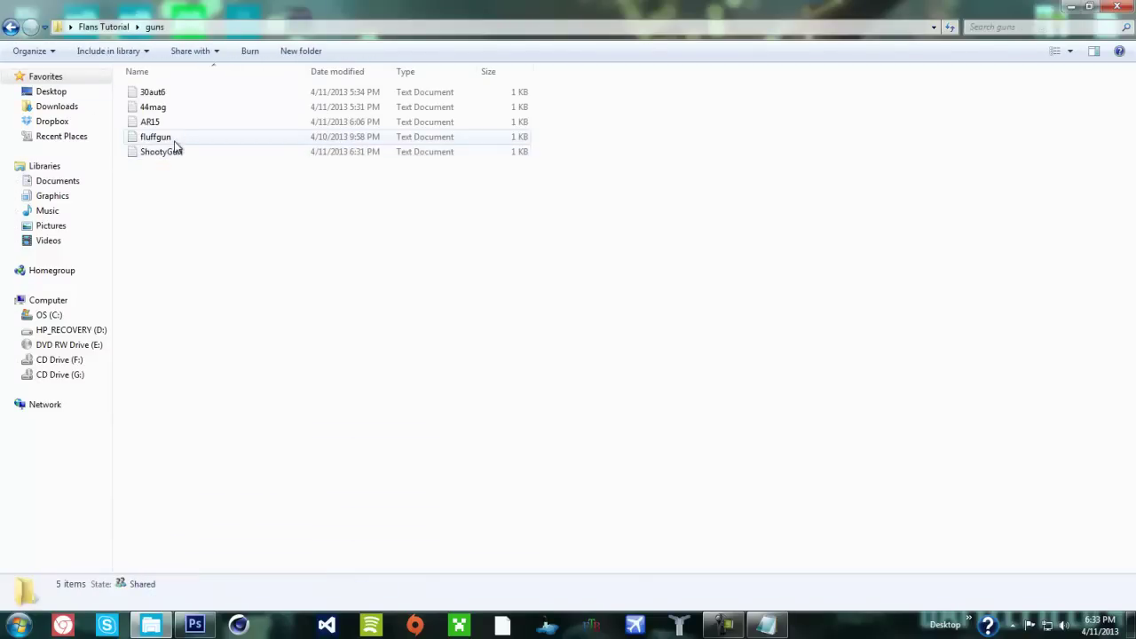
{"action": "double_click", "coordinate": [175, 151]}
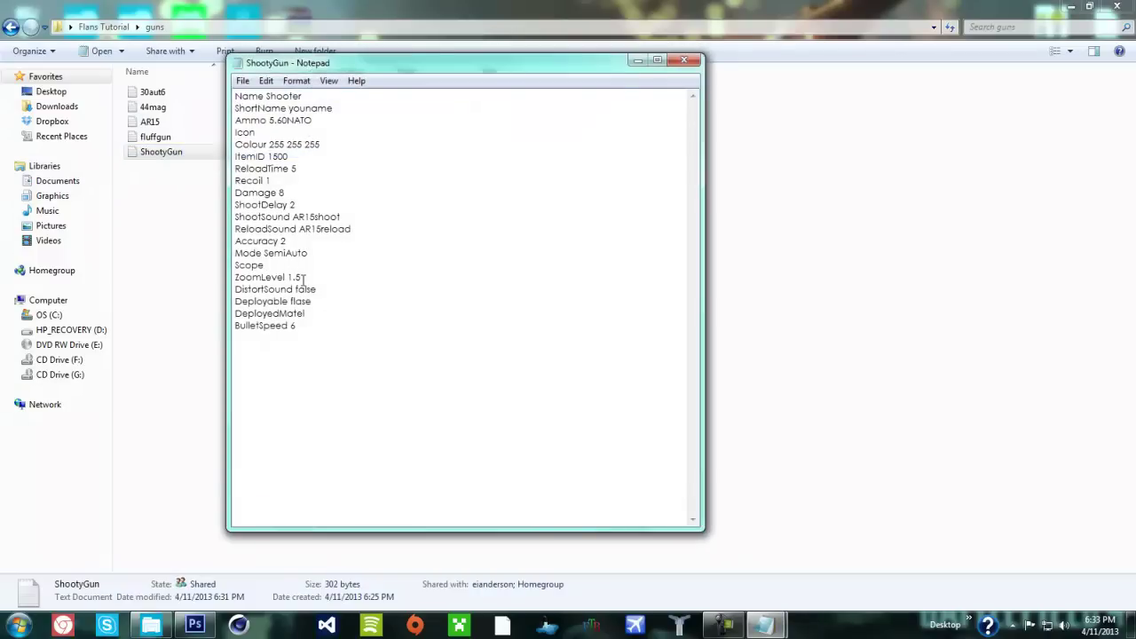
{"action": "key", "text": "Caps_Lock"}
{"action": "type", "text": "AR15"}
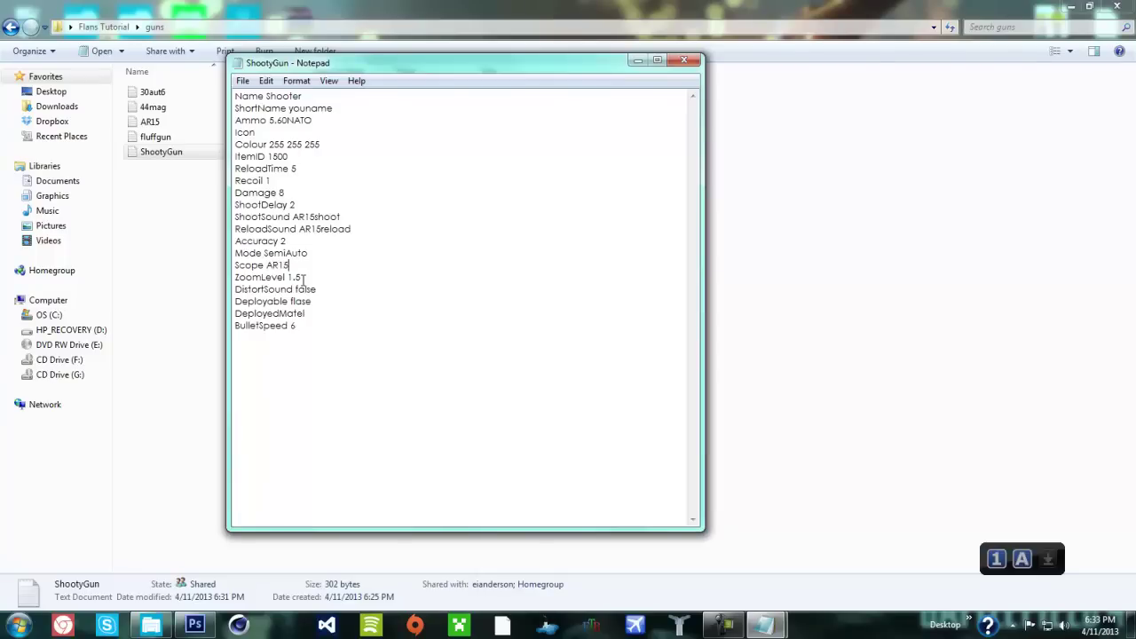
{"action": "key", "text": "Caps_Lock"}
{"action": "left_click", "coordinate": [243, 80]}
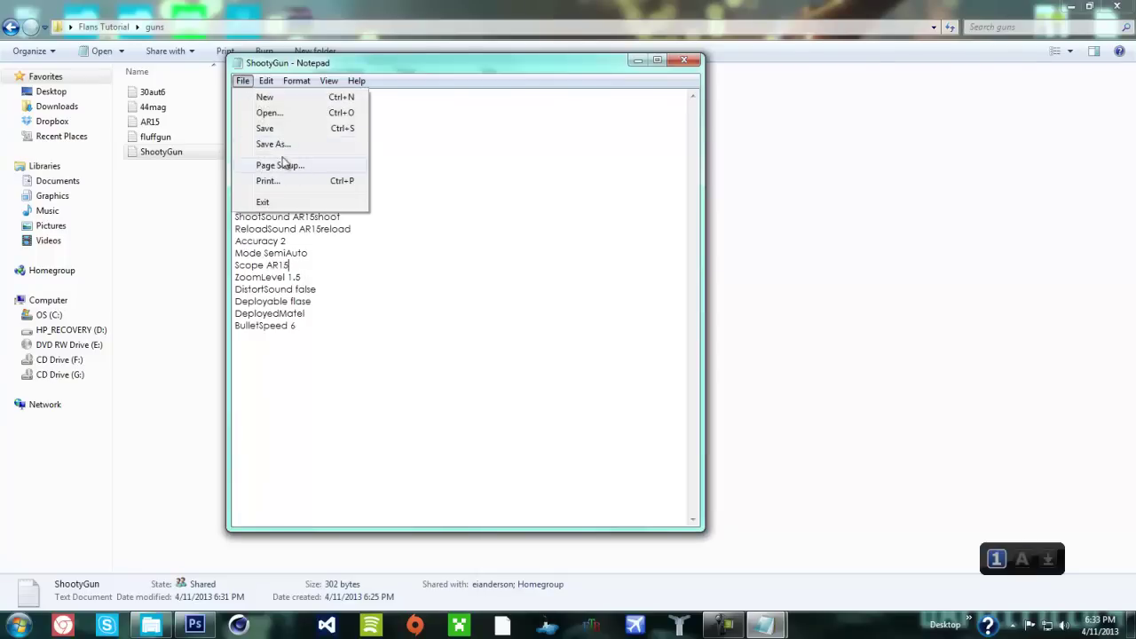
{"action": "left_click", "coordinate": [281, 130]}
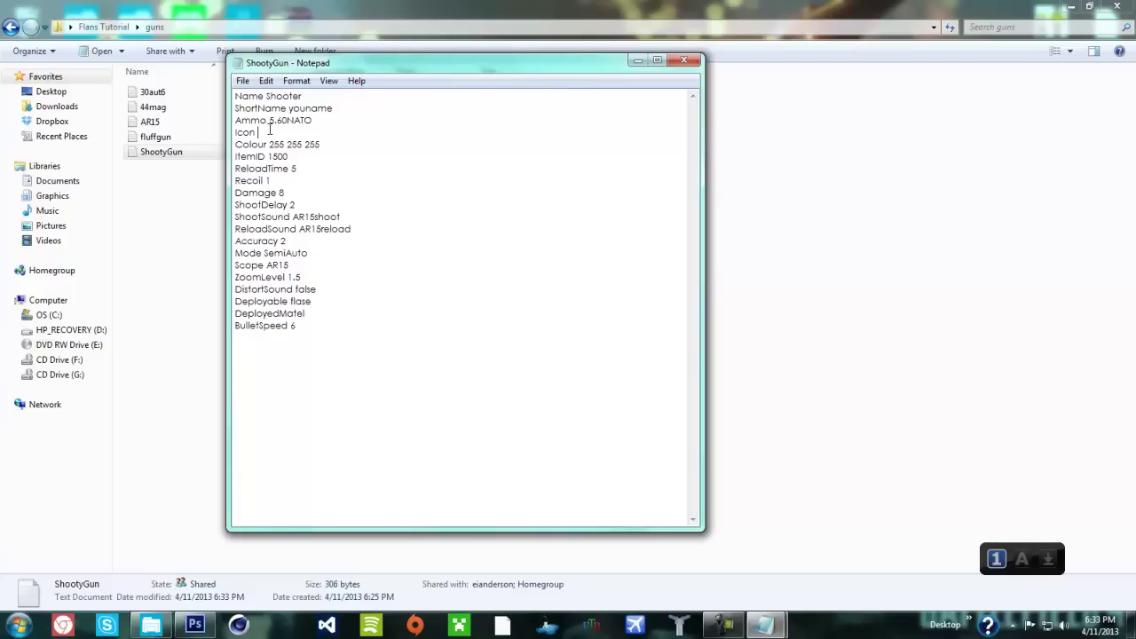
Step: Set the Icon of the ShootyGun file to AR15, and save and close the file
{"action": "key", "text": "Caps_Lock"}
{"action": "type", "text": "AR15"}
{"action": "key", "text": "Caps_Lock"}
{"action": "left_click", "coordinate": [242, 80]}
{"action": "left_click", "coordinate": [281, 129]}
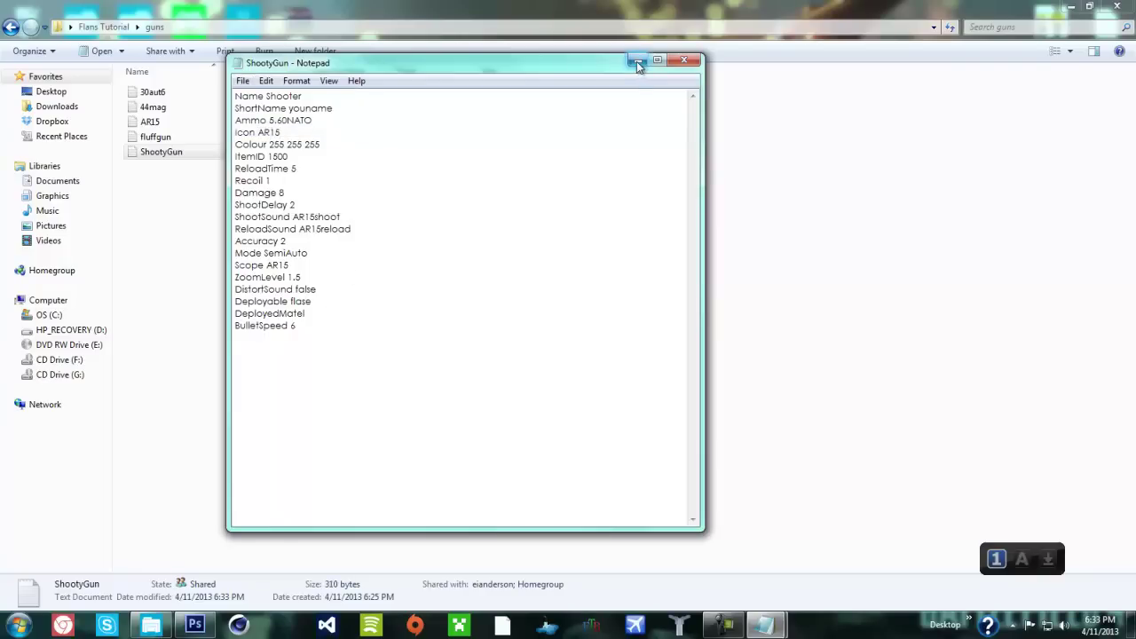
{"action": "left_click", "coordinate": [683, 61]}
Step: Reopen the ShootyGun file to check its contents, close it, and return to the Flans Tutorial folder
{"action": "left_click", "coordinate": [148, 283]}
{"action": "key", "text": "BackSpace"}
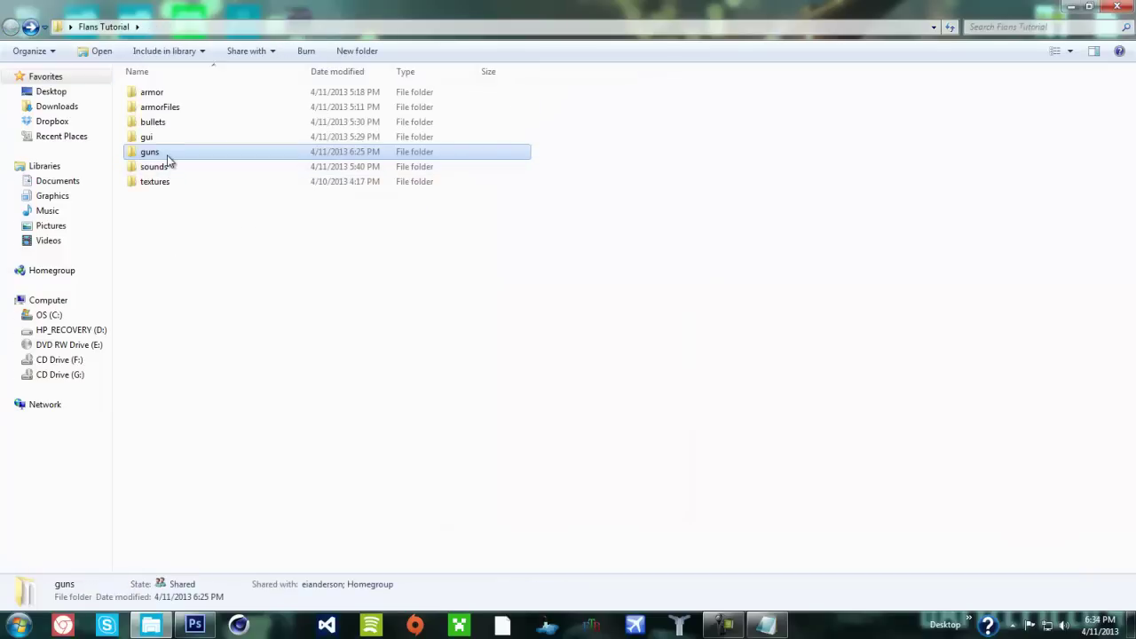
{"action": "double_click", "coordinate": [166, 154]}
{"action": "left_click", "coordinate": [182, 151]}
{"action": "double_click", "coordinate": [182, 151]}
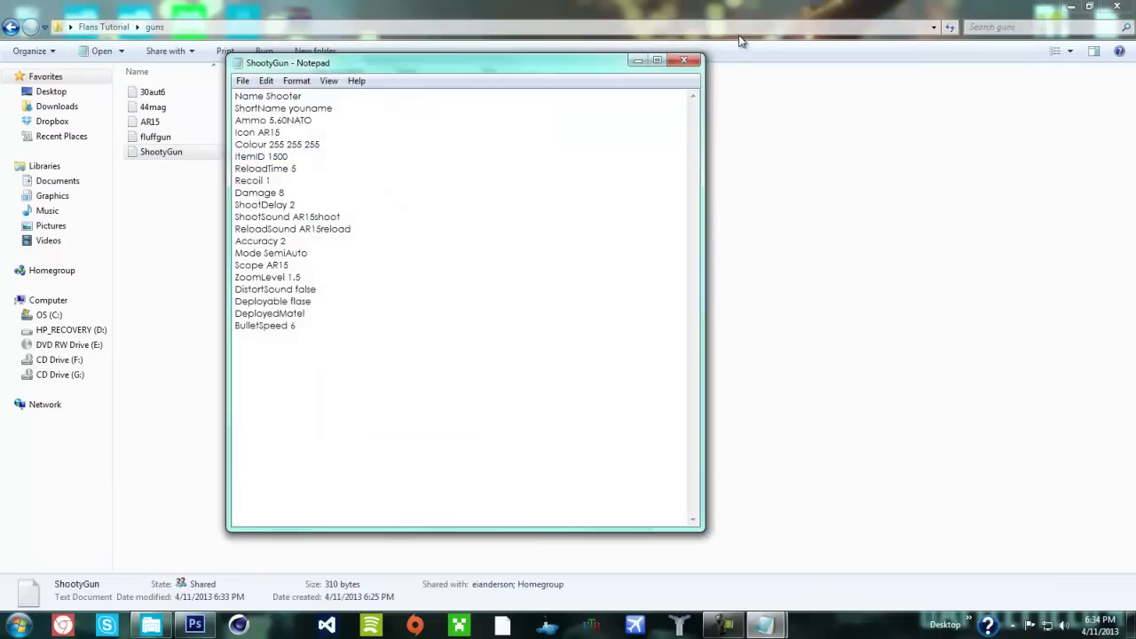
{"action": "left_click", "coordinate": [684, 60]}
{"action": "left_click", "coordinate": [11, 26]}
{"action": "left_click", "coordinate": [432, 312]}
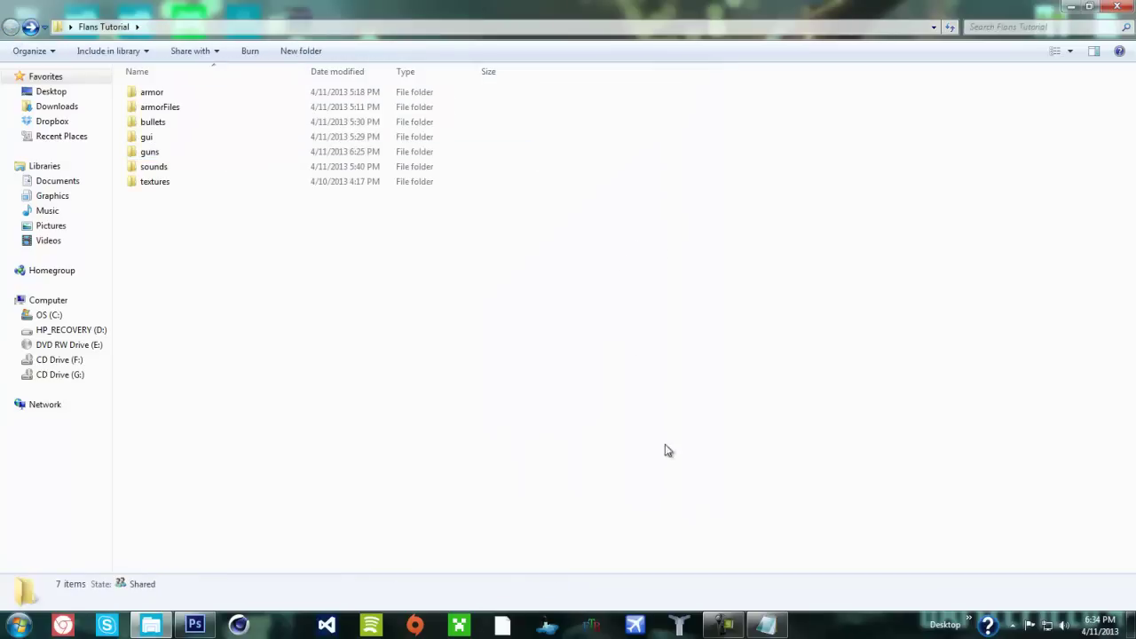
{"action": "left_click", "coordinate": [724, 625]}
{"action": "left_click", "coordinate": [1062, 566]}
Step: Open the HuntingVest file in the armorFiles folder and delete the comments above its Name, ShortName and ItemID lines
{"action": "double_click", "coordinate": [156, 108]}
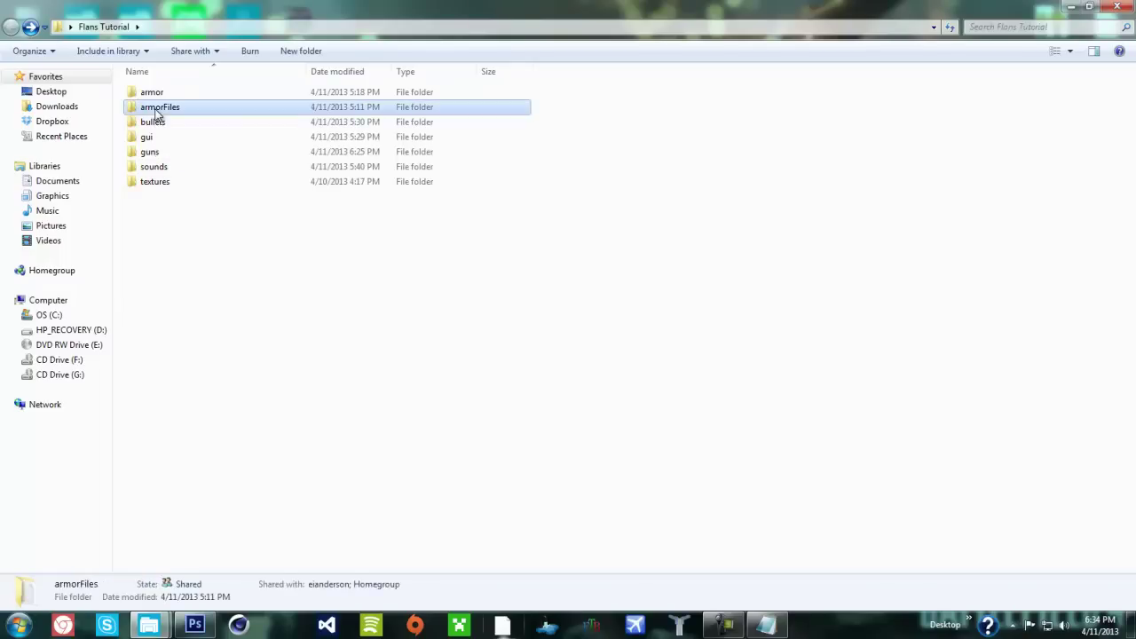
{"action": "left_click", "coordinate": [174, 97]}
{"action": "double_click", "coordinate": [174, 99]}
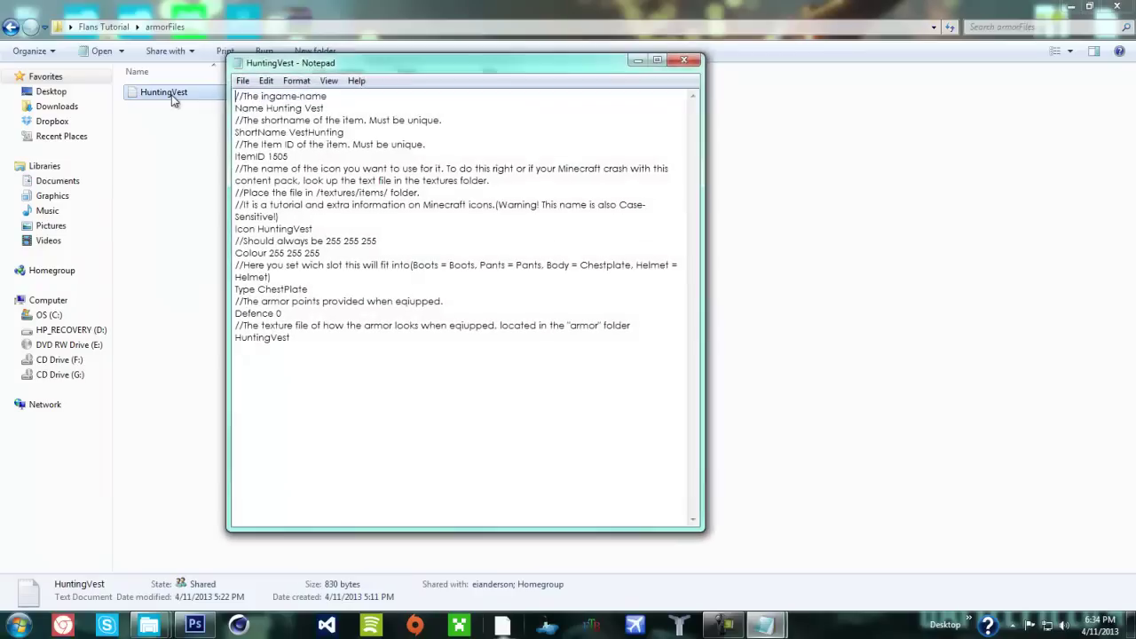
{"action": "left_click_drag", "start_coordinate": [236, 96], "coordinate": [337, 101]}
{"action": "key", "text": "BackSpace"}
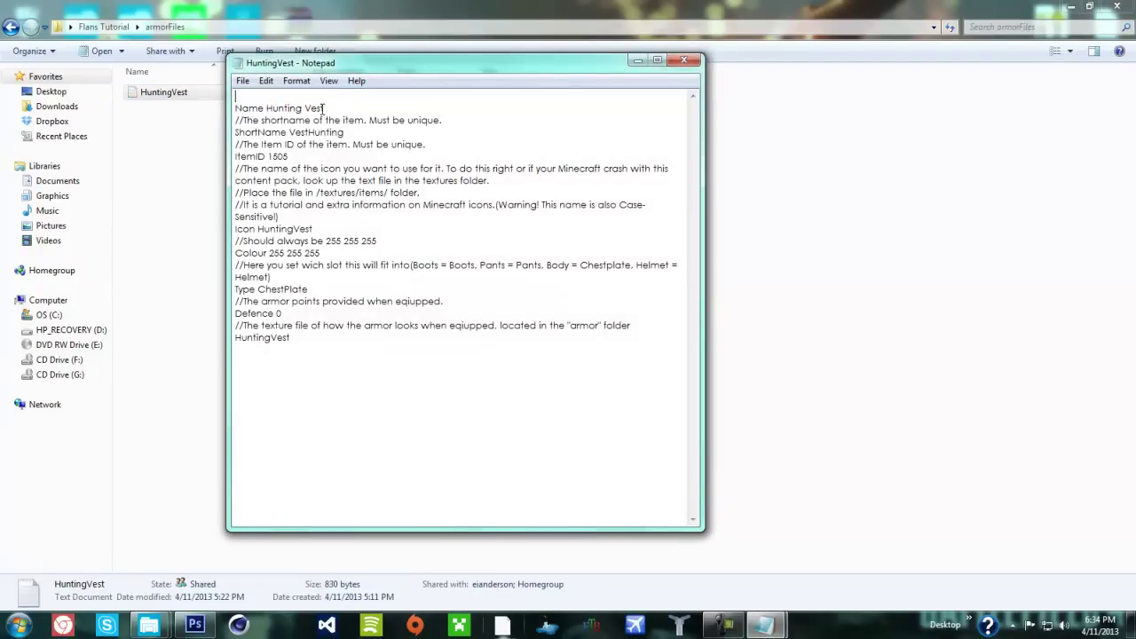
{"action": "left_click_drag", "start_coordinate": [234, 120], "coordinate": [444, 119]}
{"action": "key", "text": "BackSpace"}
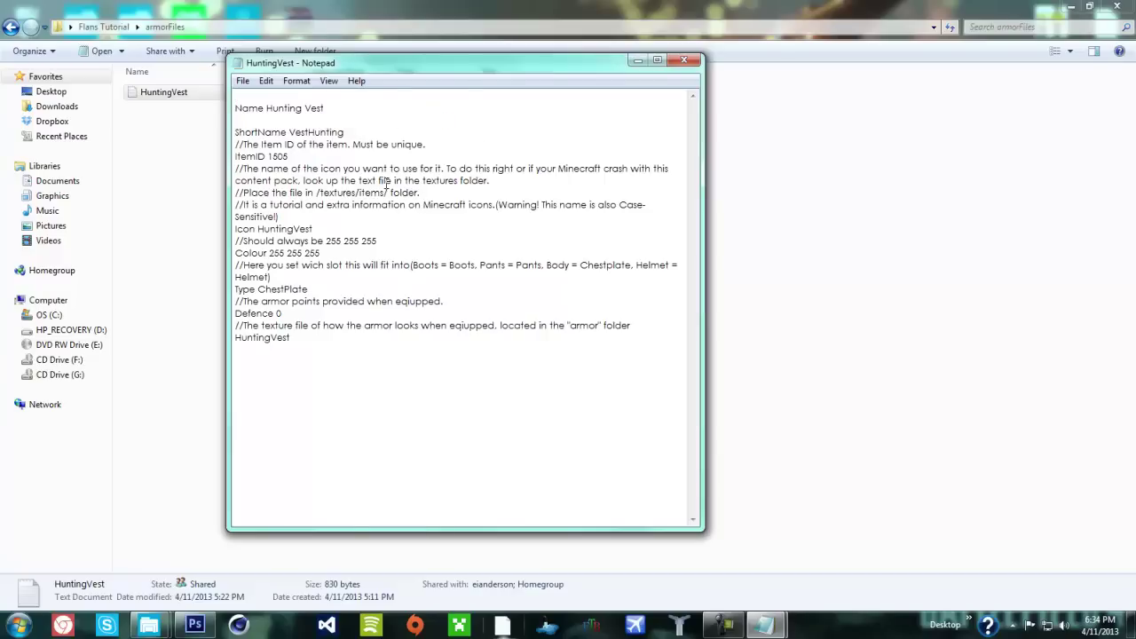
{"action": "left_click_drag", "start_coordinate": [234, 143], "coordinate": [430, 146]}
{"action": "key", "text": "BackSpace"}
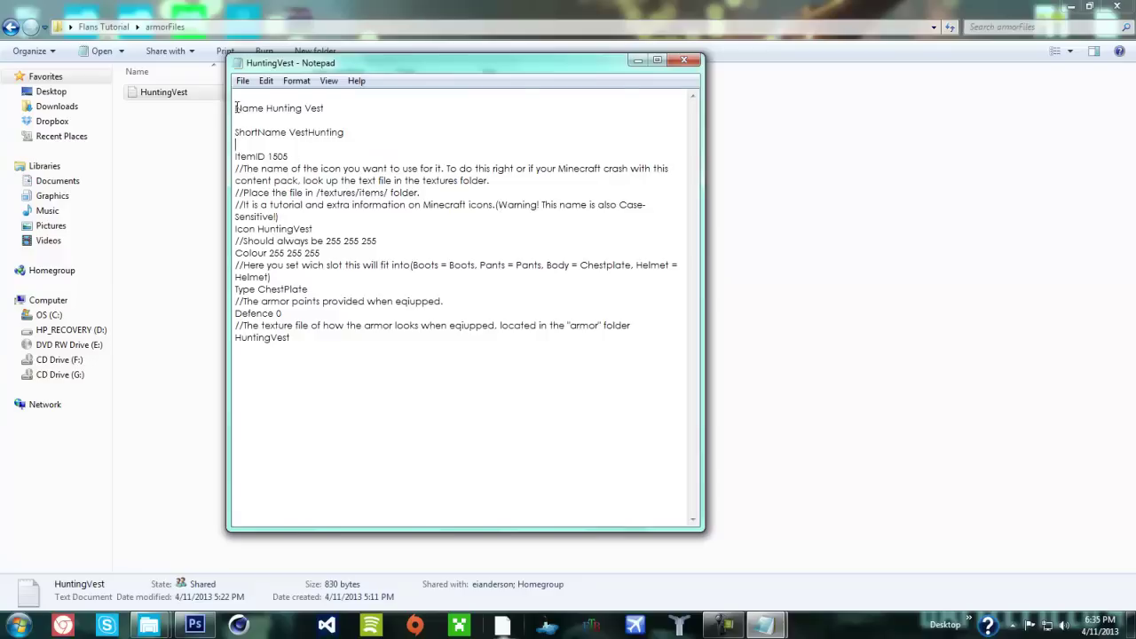
Step: Remove the blank lines above the ShortName and ItemID lines of the HuntingVest file
{"action": "left_click_drag", "start_coordinate": [236, 107], "coordinate": [334, 111]}
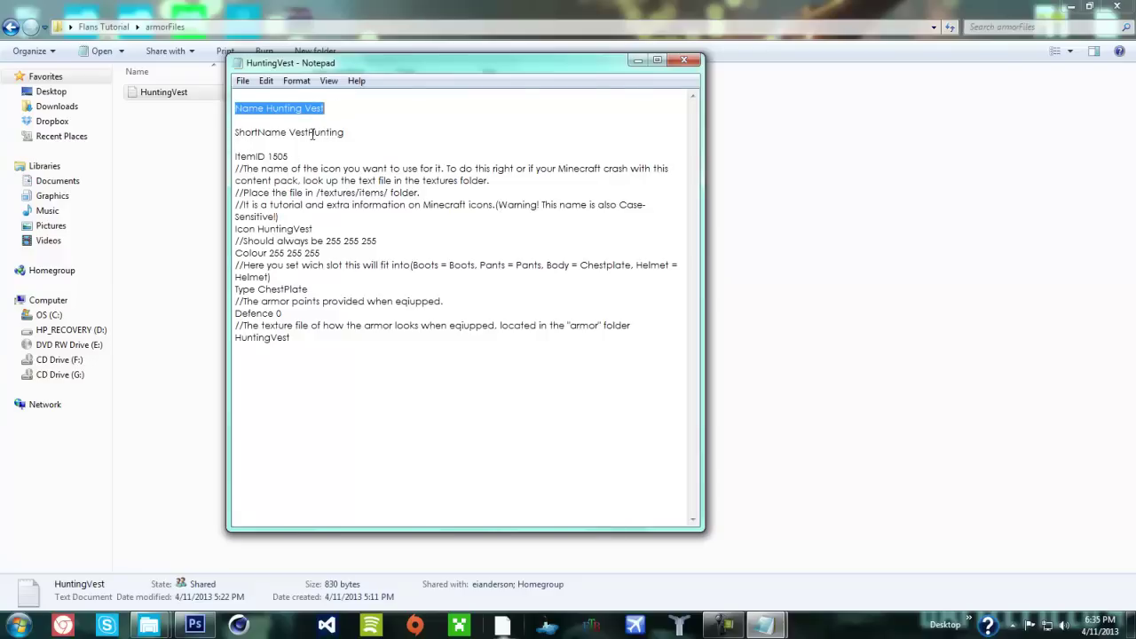
{"action": "left_click", "coordinate": [313, 133]}
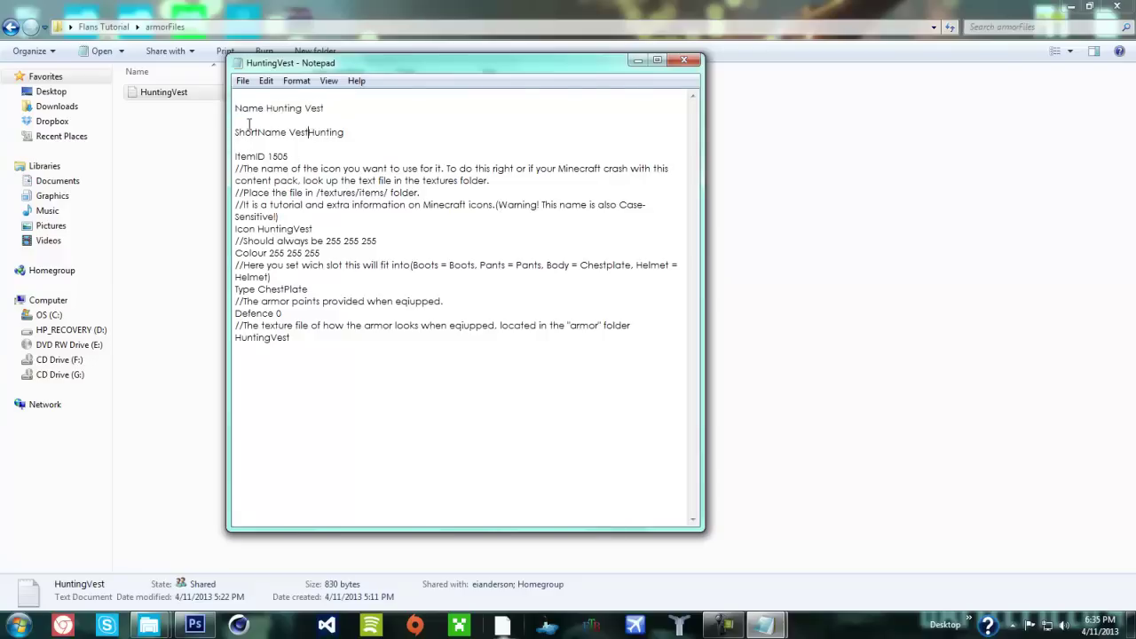
{"action": "key", "text": "BackSpace"}
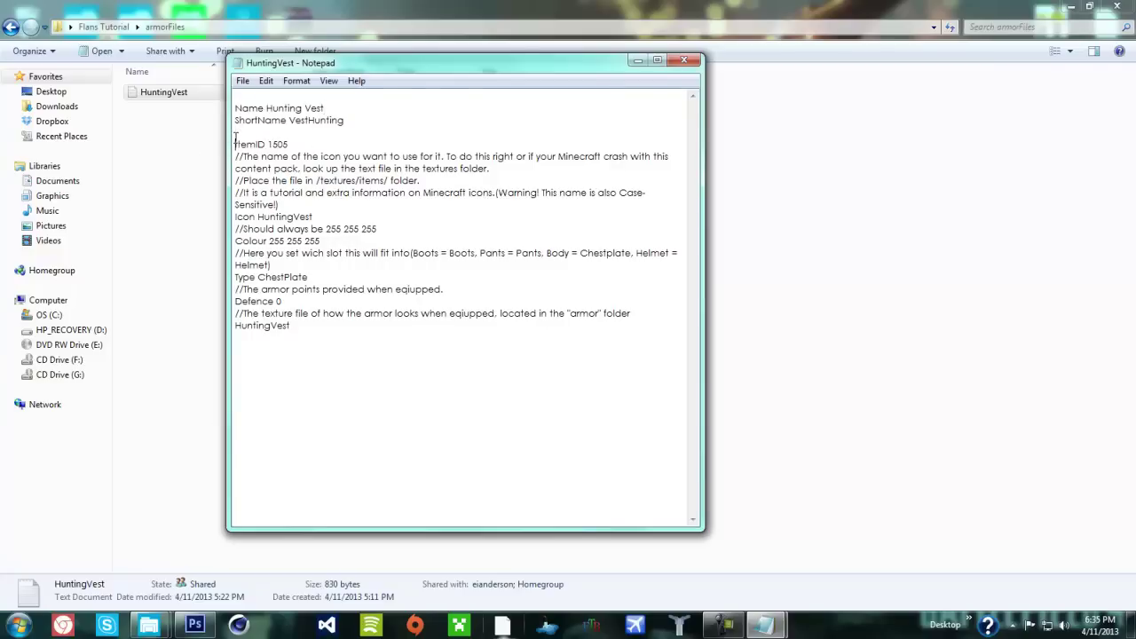
{"action": "left_click", "coordinate": [235, 134]}
{"action": "key", "text": "BackSpace"}
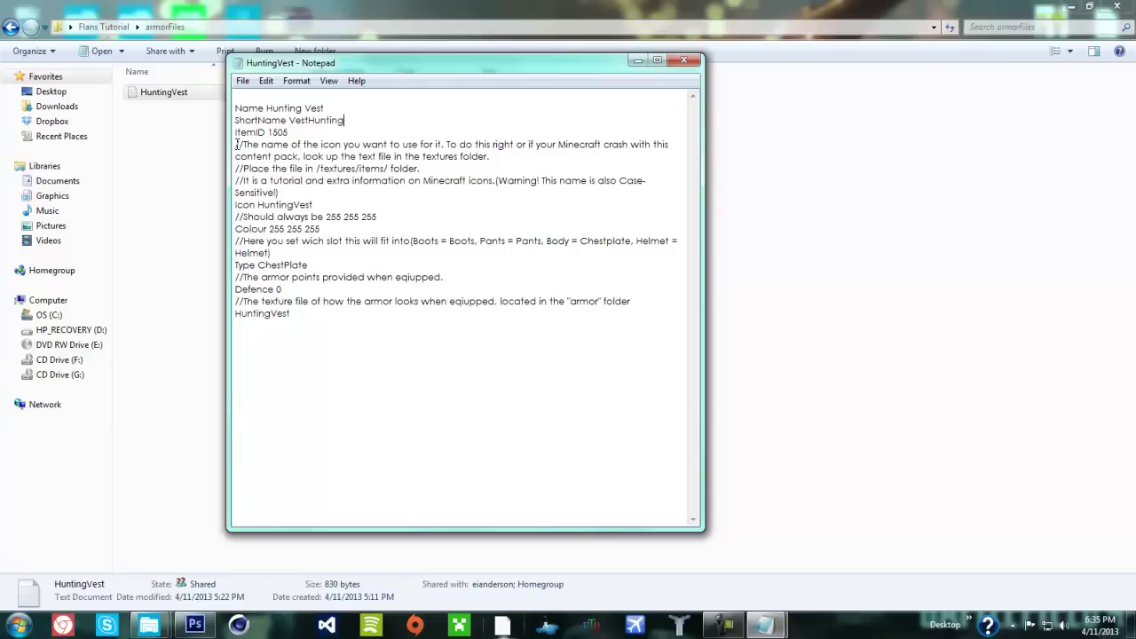
Step: Delete the icon comment lines above the Icon line of the HuntingVest file, along with the blank lines left behind
{"action": "left_click_drag", "start_coordinate": [237, 144], "coordinate": [668, 164]}
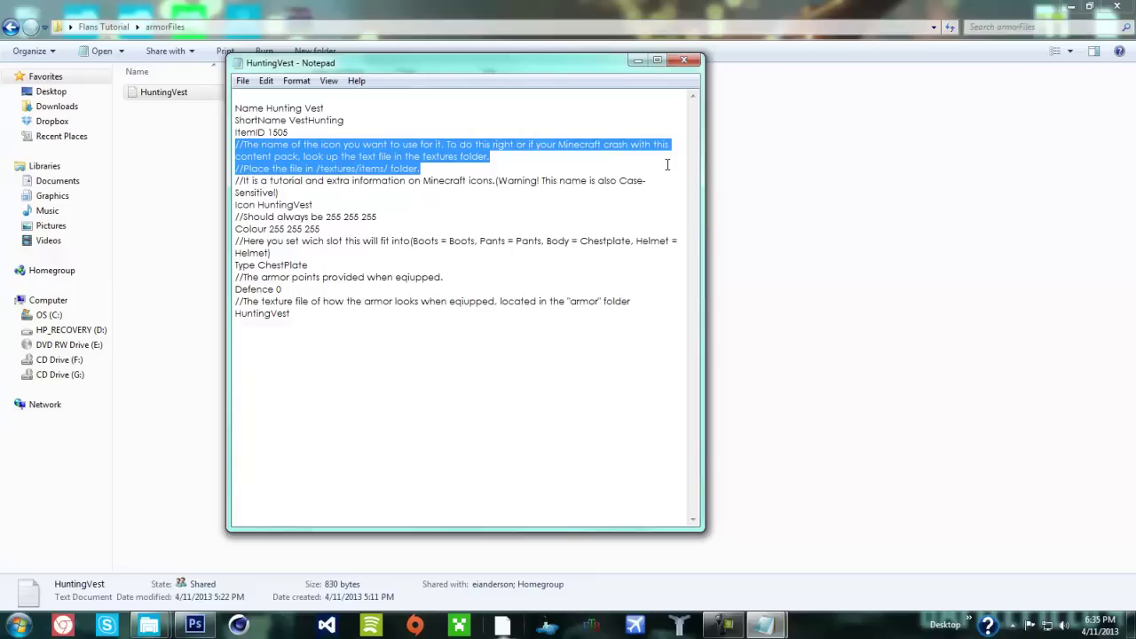
{"action": "key", "text": "BackSpace"}
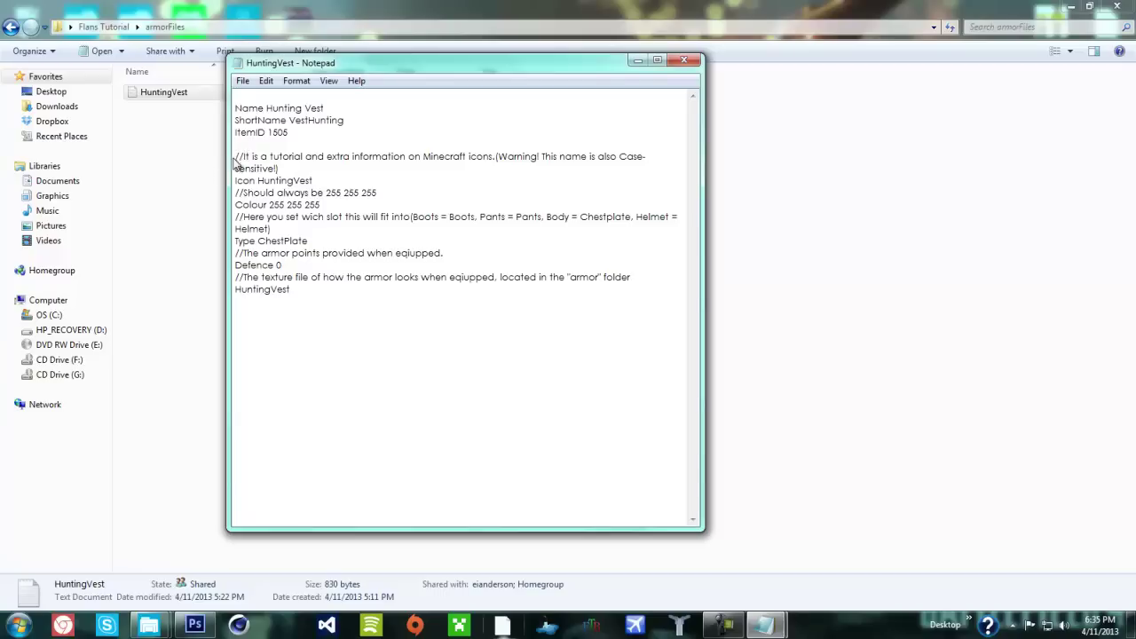
{"action": "left_click_drag", "start_coordinate": [234, 156], "coordinate": [280, 168]}
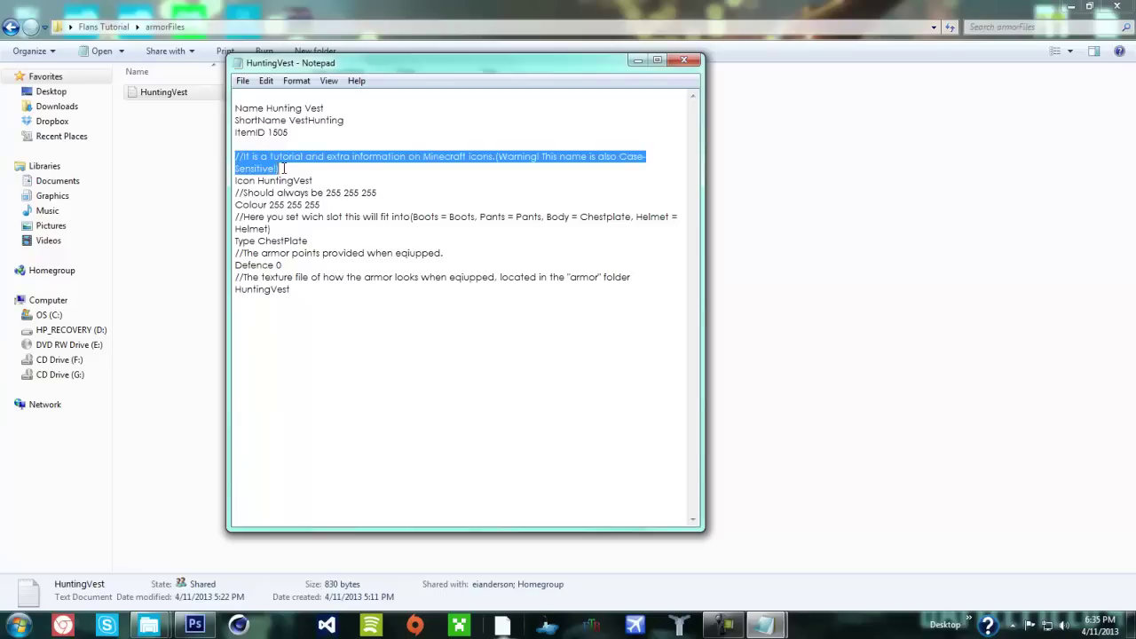
{"action": "key", "text": "BackSpace"}
{"action": "key", "text": "BackSpace"}
{"action": "key", "text": "BackSpace"}
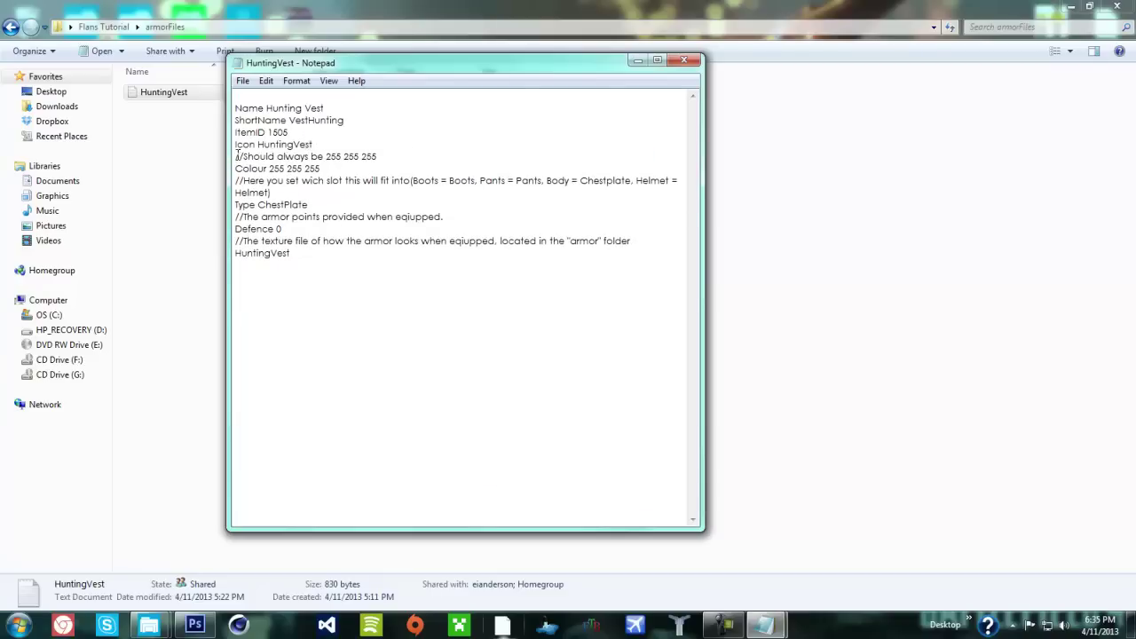
Step: Delete the comments above the Colour and Type lines of the HuntingVest file, leaving no blank lines
{"action": "left_click_drag", "start_coordinate": [237, 152], "coordinate": [376, 155]}
{"action": "key", "text": "BackSpace"}
{"action": "key", "text": "BackSpace"}
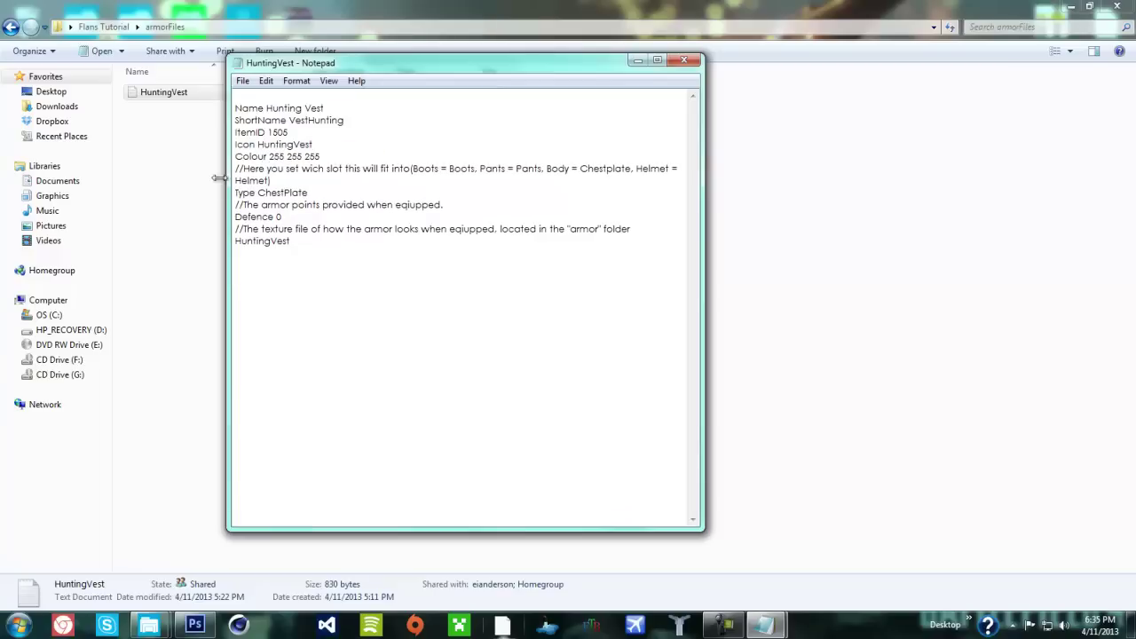
{"action": "left_click_drag", "start_coordinate": [236, 168], "coordinate": [284, 180]}
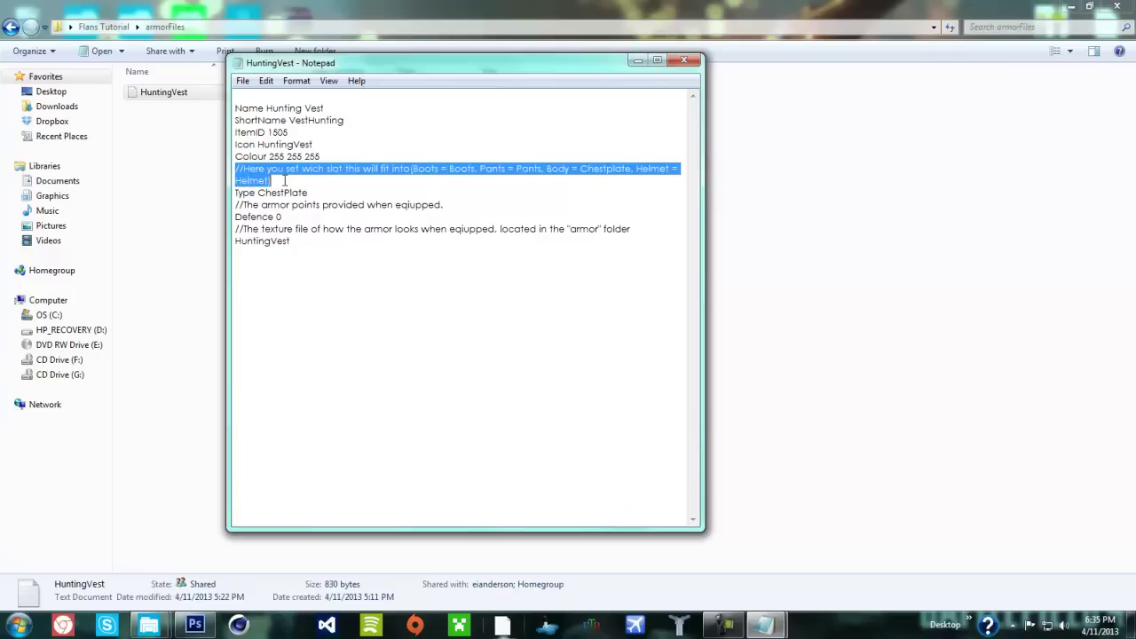
{"action": "key", "text": "BackSpace"}
{"action": "key", "text": "BackSpace"}
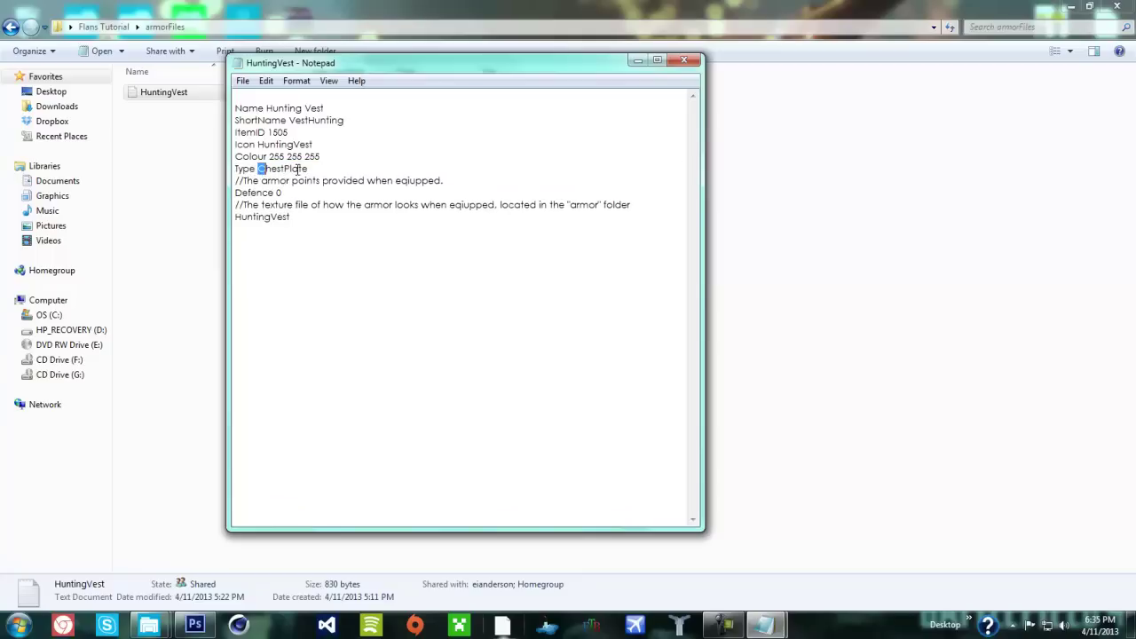
Step: Delete the comment above the Defence line and the texture file comment above the last HuntingVest line, leaving no blank lines
{"action": "left_click", "coordinate": [297, 169]}
{"action": "left_click_drag", "start_coordinate": [236, 182], "coordinate": [442, 182]}
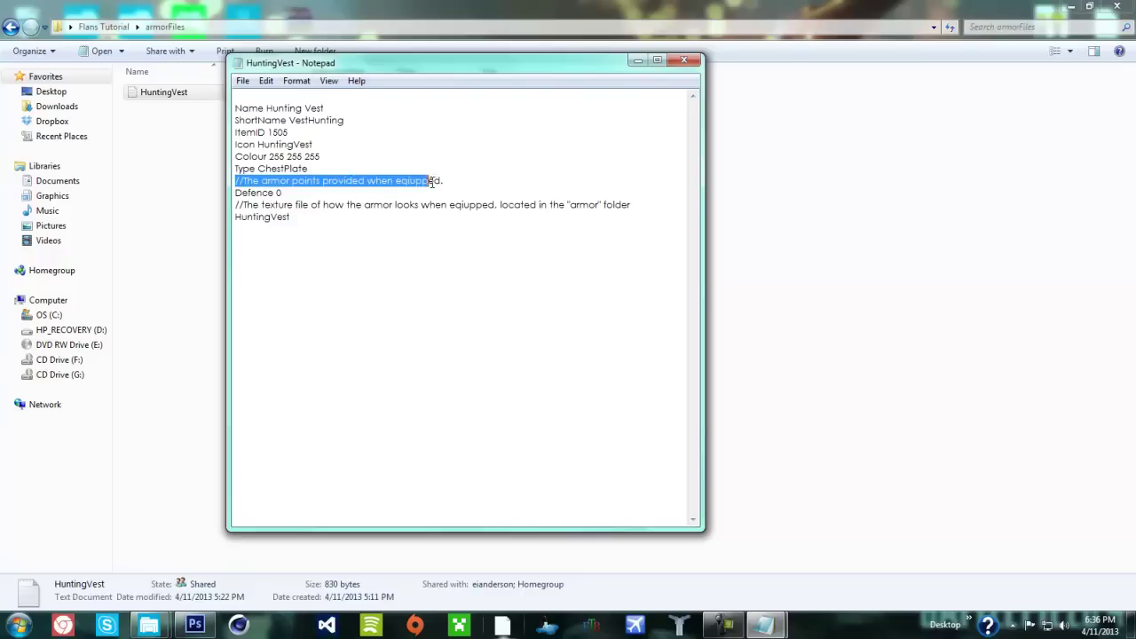
{"action": "key", "text": "BackSpace"}
{"action": "key", "text": "BackSpace"}
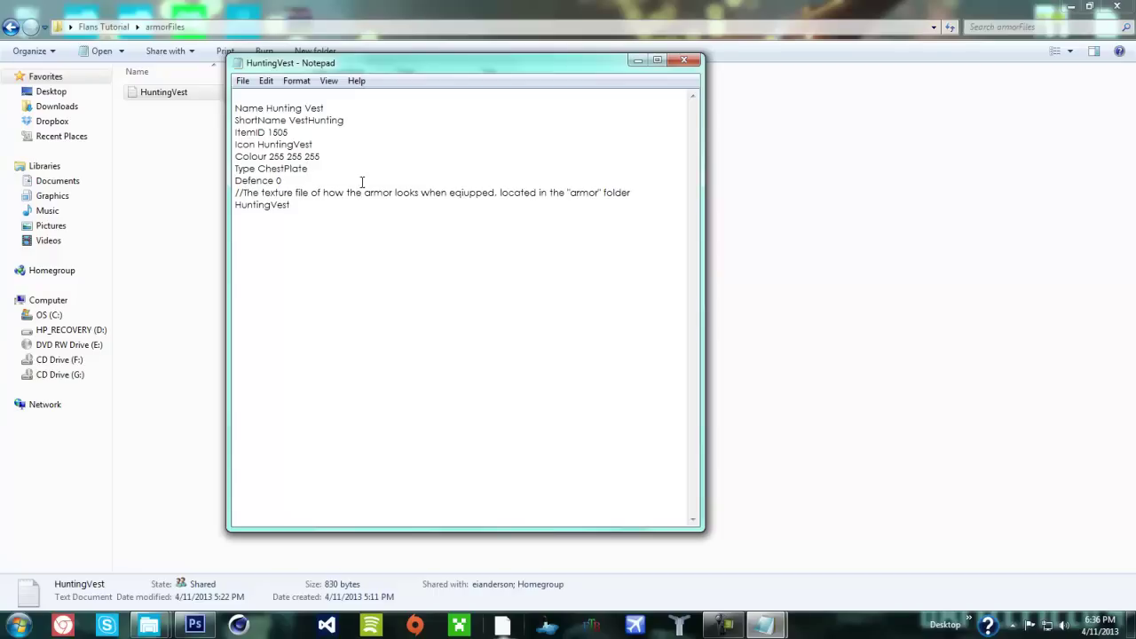
{"action": "left_click", "coordinate": [238, 96]}
{"action": "left_click", "coordinate": [237, 193]}
{"action": "left_click", "coordinate": [654, 183], "text": "shift"}
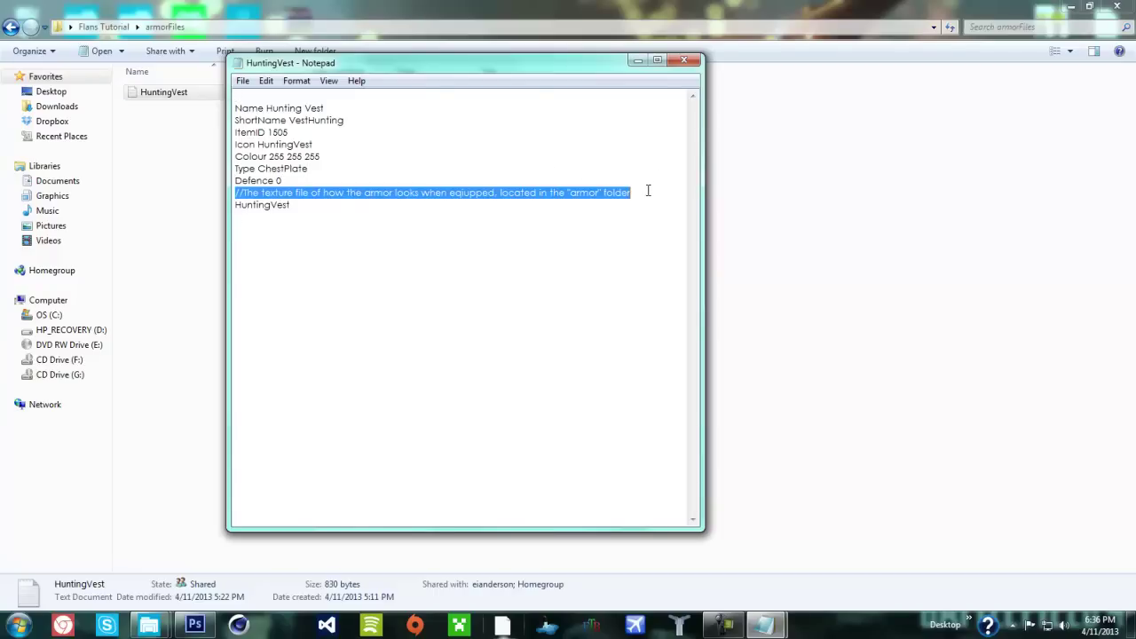
{"action": "key", "text": "BackSpace"}
{"action": "key", "text": "BackSpace"}
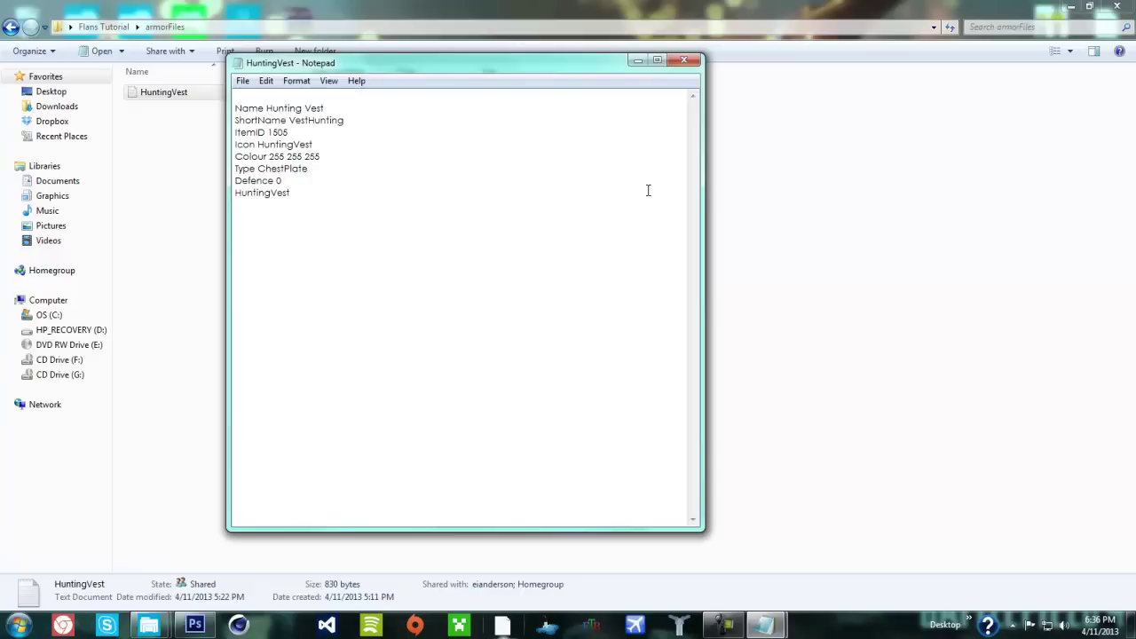
Step: Remove the blank line above the Name line, save the HuntingVest file, and minimize the open windows to show the desktop
{"action": "left_click", "coordinate": [235, 108]}
{"action": "key", "text": "BackSpace"}
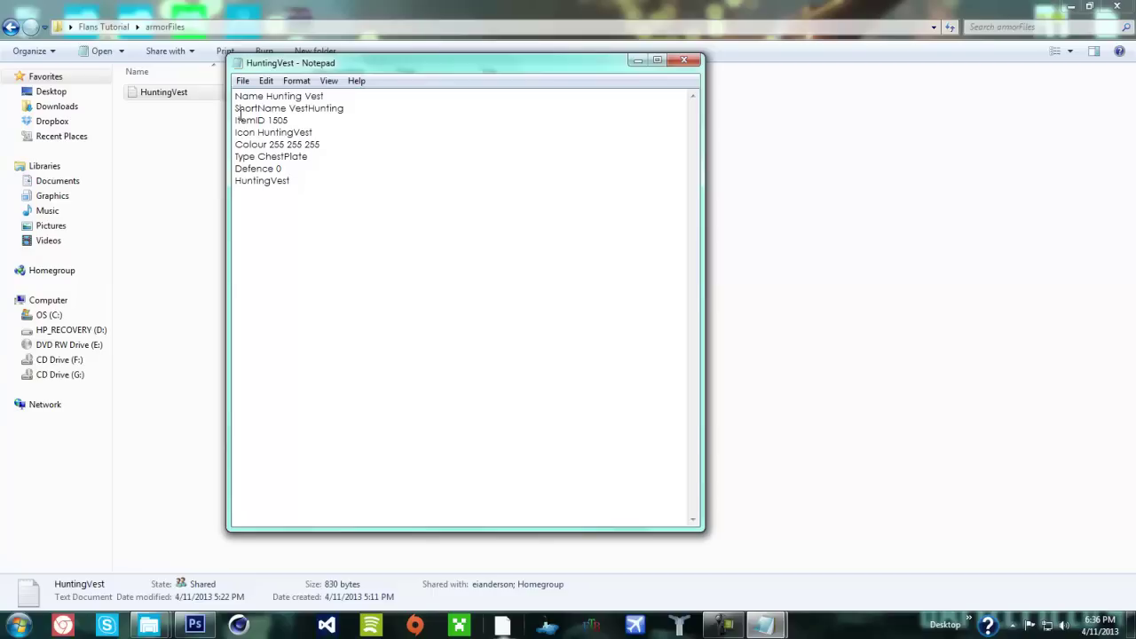
{"action": "left_click", "coordinate": [242, 81]}
{"action": "left_click", "coordinate": [270, 129]}
{"action": "left_click", "coordinate": [635, 59]}
{"action": "left_click", "coordinate": [1067, 6]}
{"action": "left_click", "coordinate": [751, 175]}
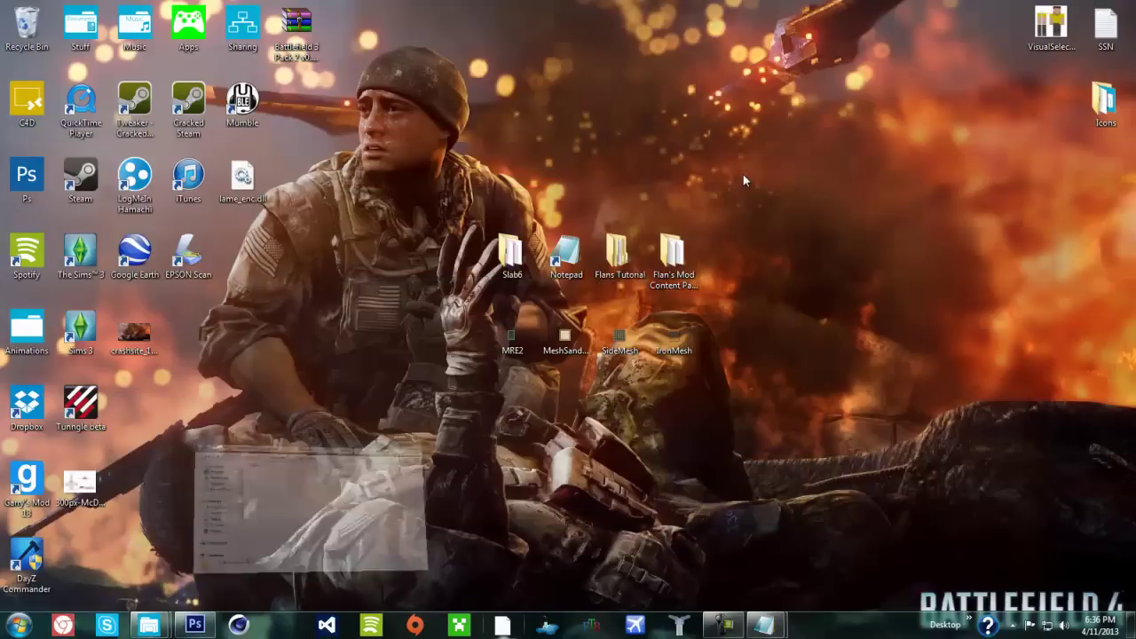
Step: Check the armor folder and the TutorialArmor file in armorFiles of the Flan's Mod Content Pack Creation Tutorial 2.2 folder for reference
{"action": "double_click", "coordinate": [676, 257]}
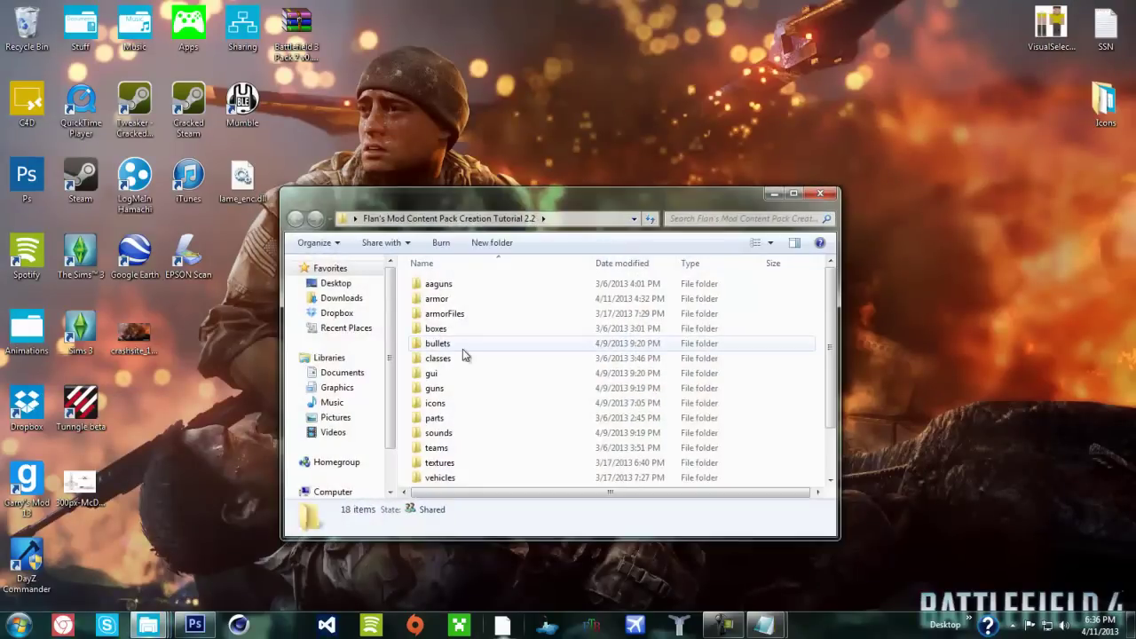
{"action": "double_click", "coordinate": [464, 302]}
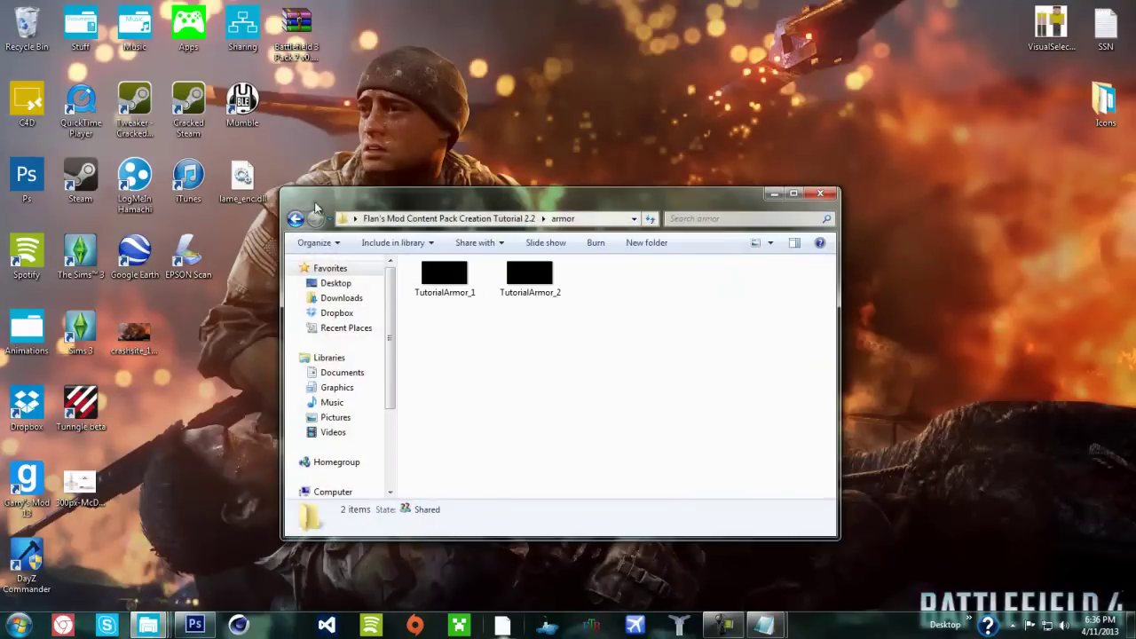
{"action": "key", "text": "BackSpace"}
{"action": "double_click", "coordinate": [467, 314]}
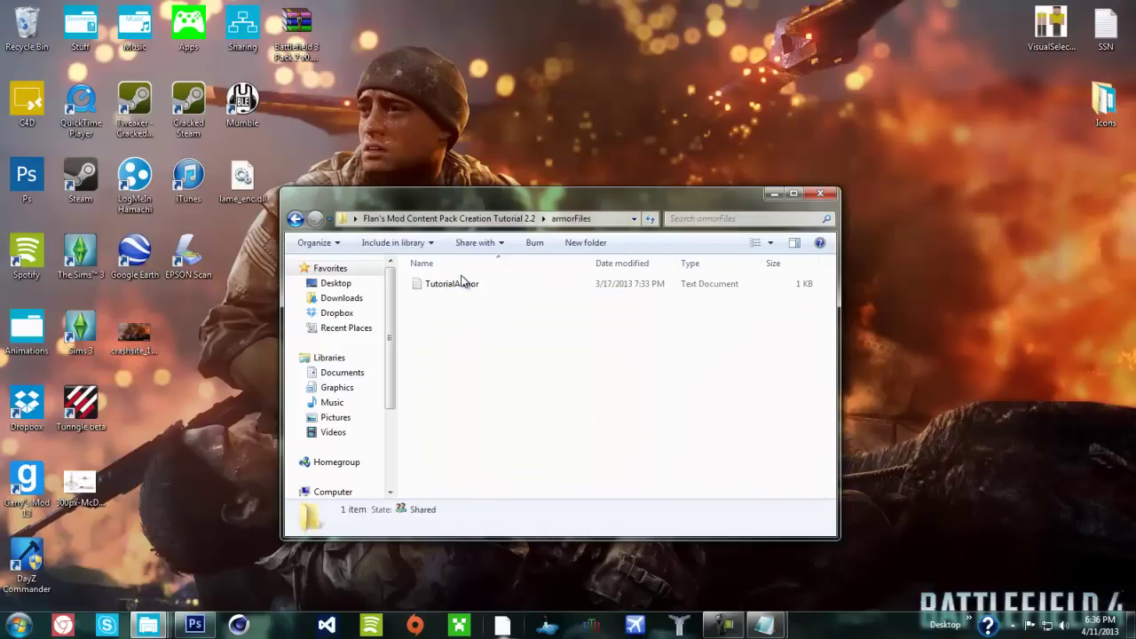
{"action": "double_click", "coordinate": [461, 283]}
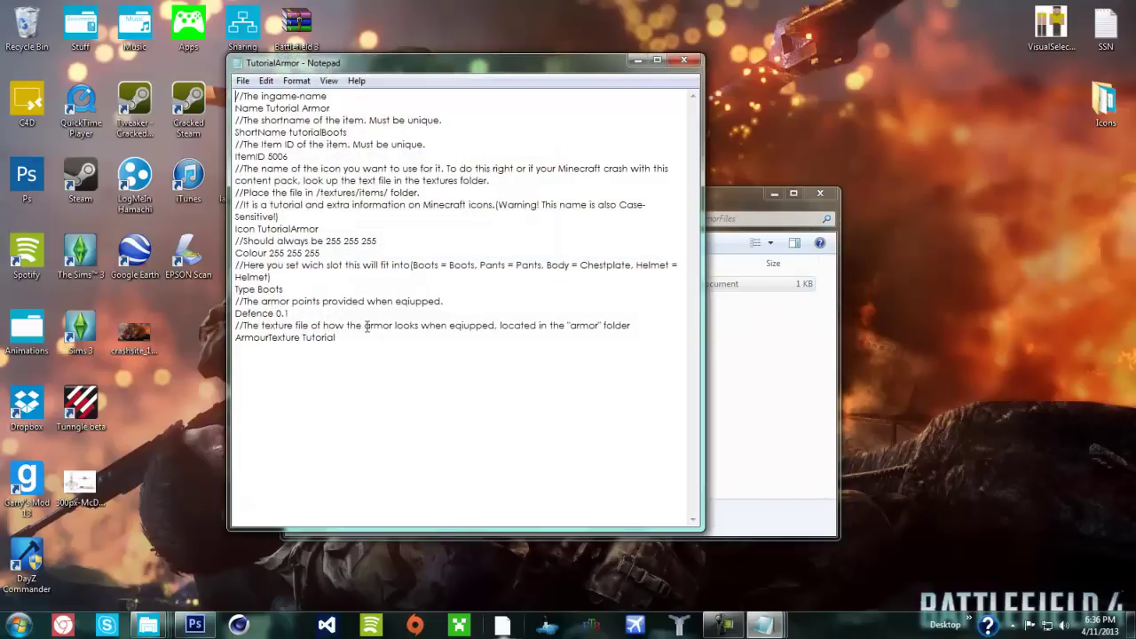
{"action": "left_click", "coordinate": [683, 59]}
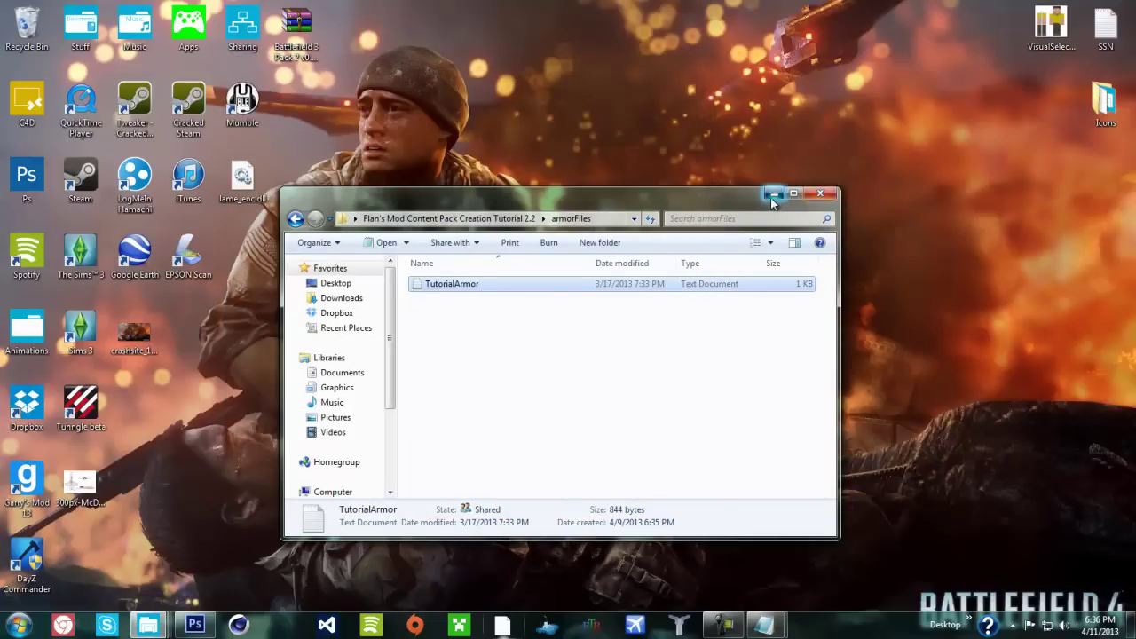
{"action": "left_click", "coordinate": [820, 193]}
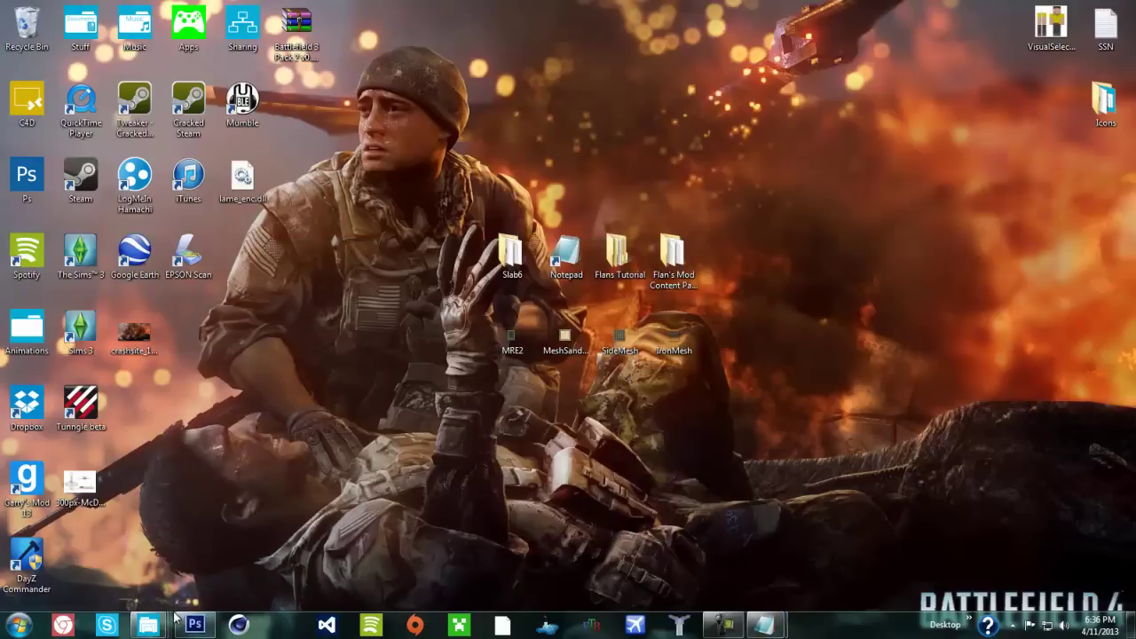
Step: Bring back the reference pack's armorFiles window, return to its parent folder, and close the window
{"action": "mouse_move", "coordinate": [173, 620]}
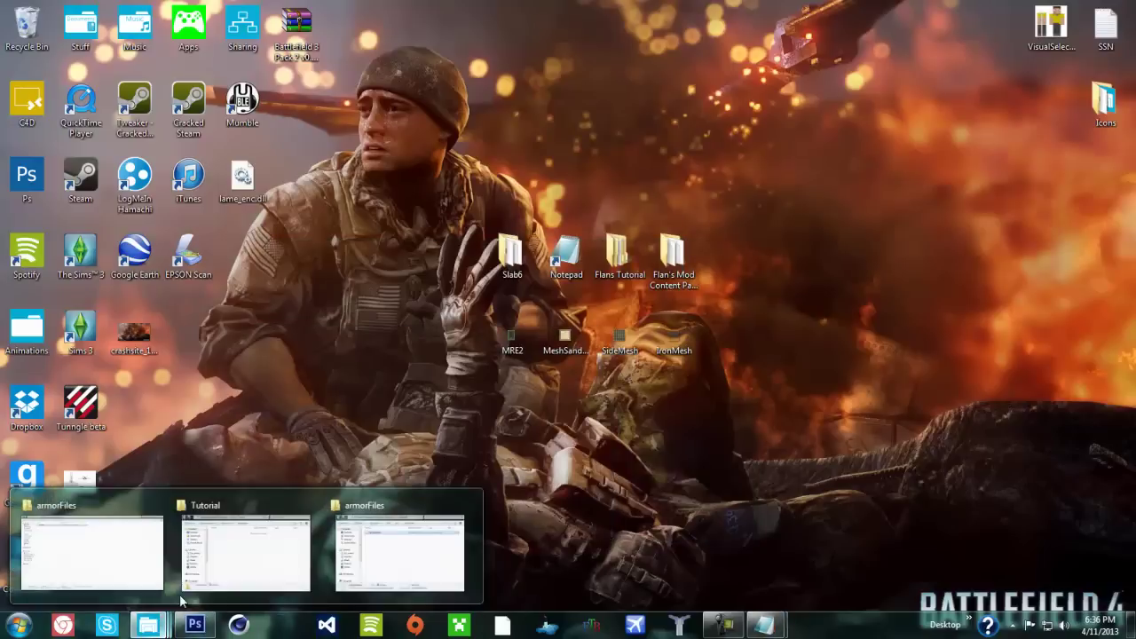
{"action": "left_click", "coordinate": [271, 552]}
{"action": "left_click", "coordinate": [757, 180]}
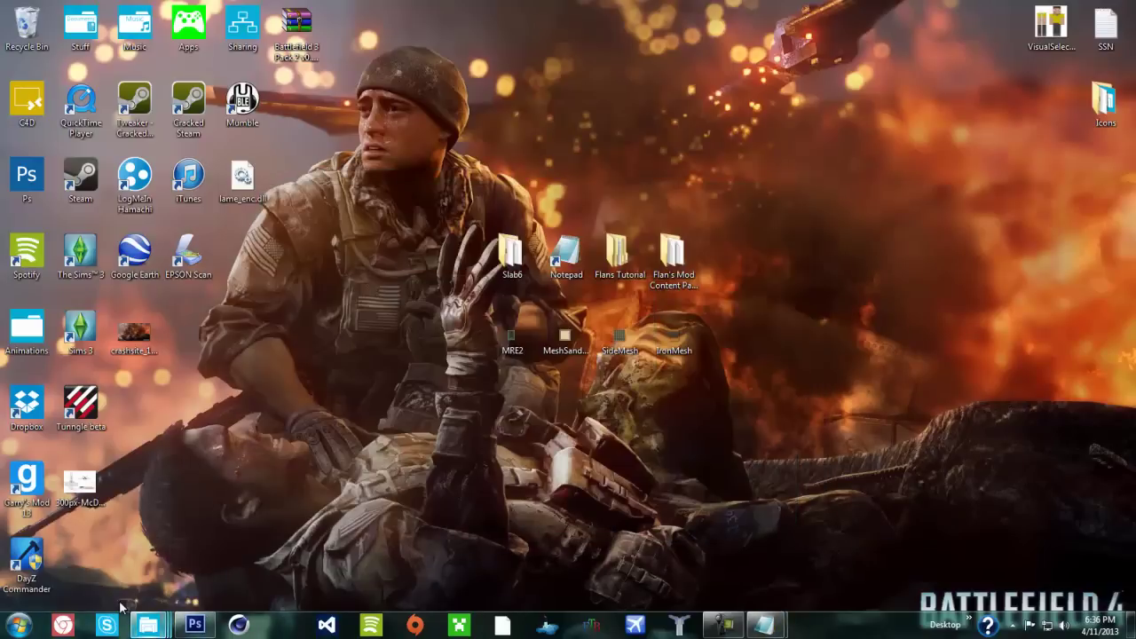
{"action": "mouse_move", "coordinate": [148, 621]}
{"action": "left_click", "coordinate": [422, 533]}
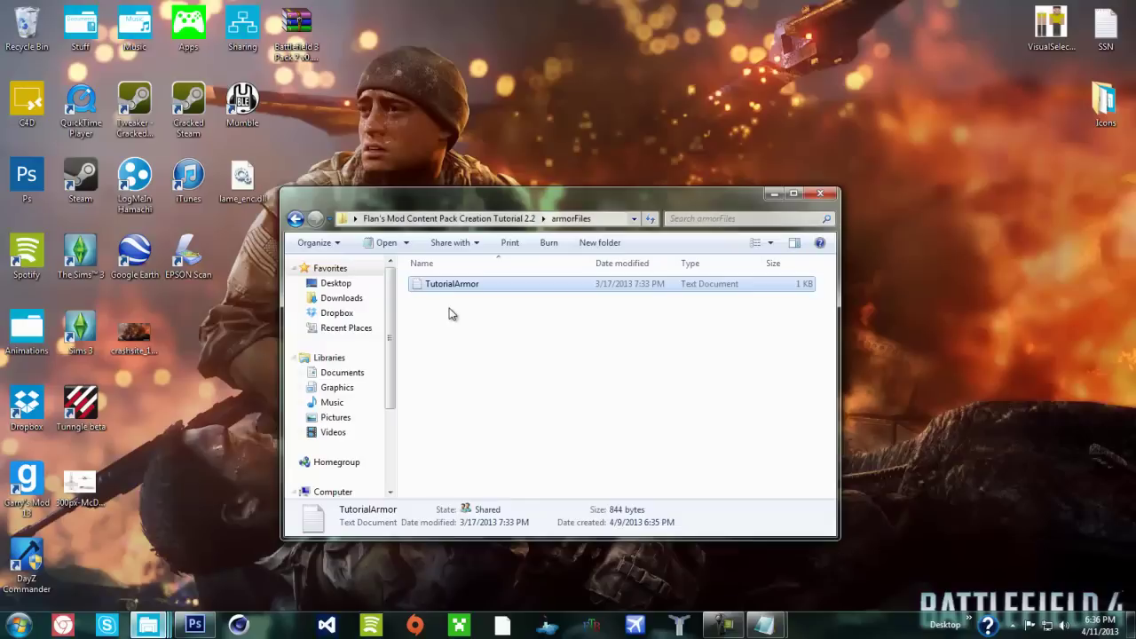
{"action": "left_click", "coordinate": [296, 220]}
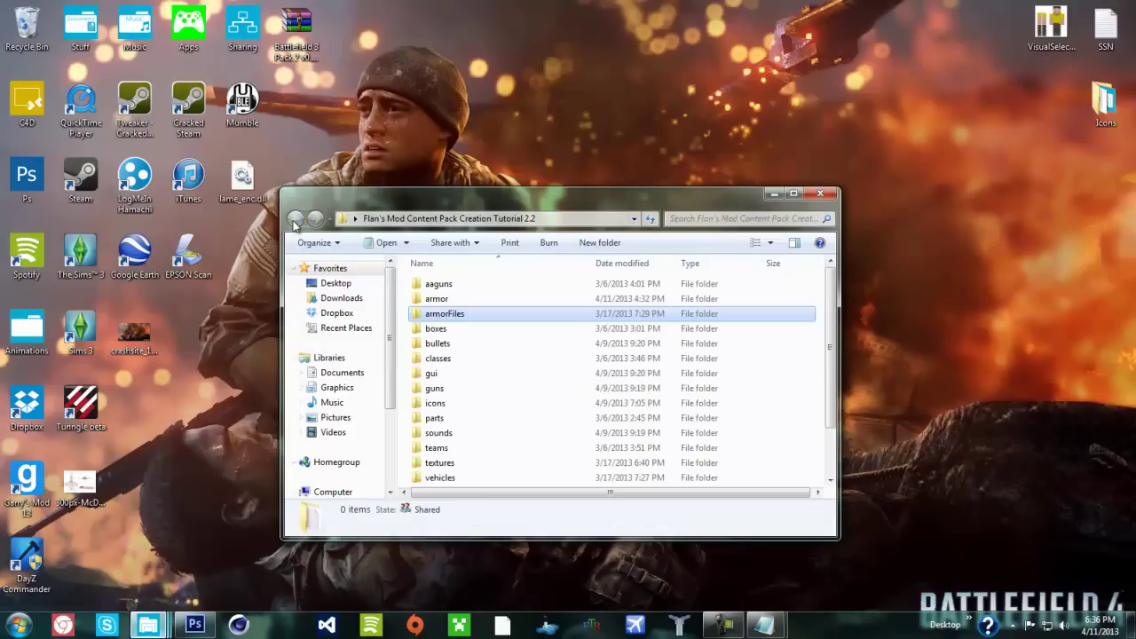
{"action": "left_click", "coordinate": [819, 194]}
Step: Open the HuntingVest file in the armorFiles folder of Flans Tutorial to check its contents, close it, and return to Flans Tutorial
{"action": "double_click", "coordinate": [621, 256]}
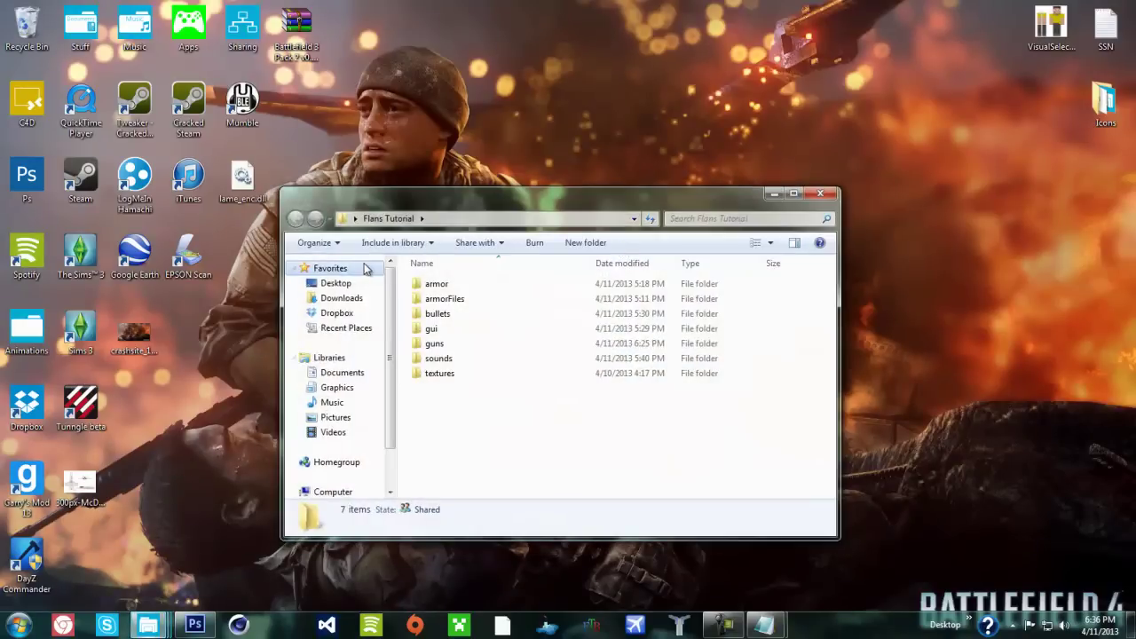
{"action": "double_click", "coordinate": [466, 299]}
{"action": "double_click", "coordinate": [469, 284]}
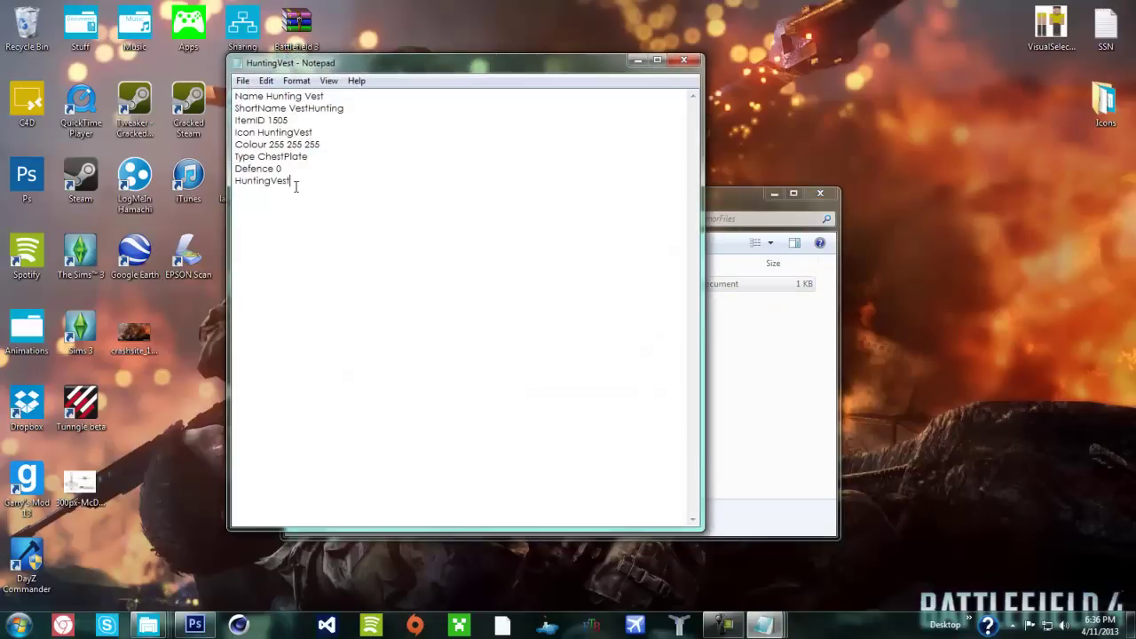
{"action": "left_click", "coordinate": [683, 59]}
{"action": "left_click", "coordinate": [296, 218]}
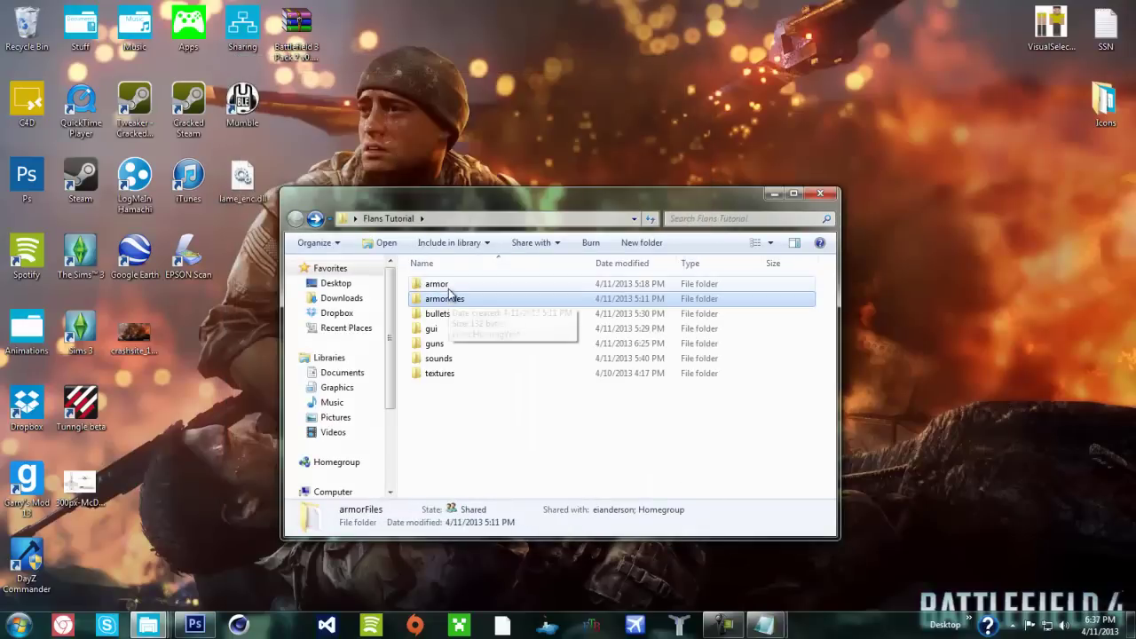
Step: View the HuntingVest texture in the armor folder, and look at the contents of the gui folder in Flans Tutorial
{"action": "double_click", "coordinate": [446, 284]}
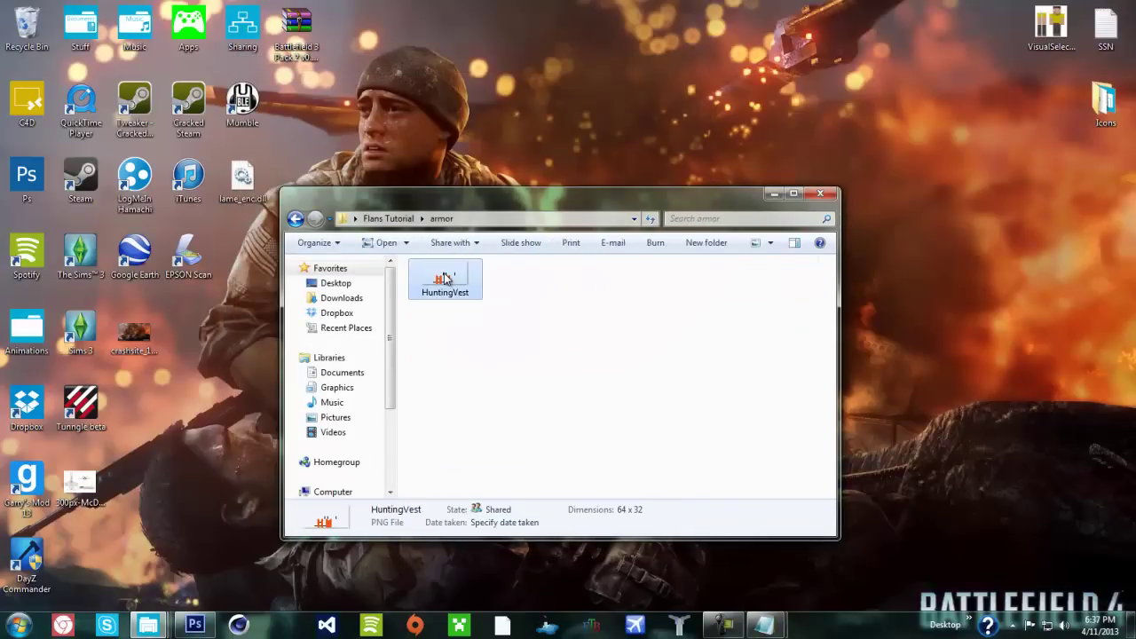
{"action": "double_click", "coordinate": [446, 279]}
{"action": "scroll", "coordinate": [367, 300], "scroll_direction": "up", "scroll_amount": 5}
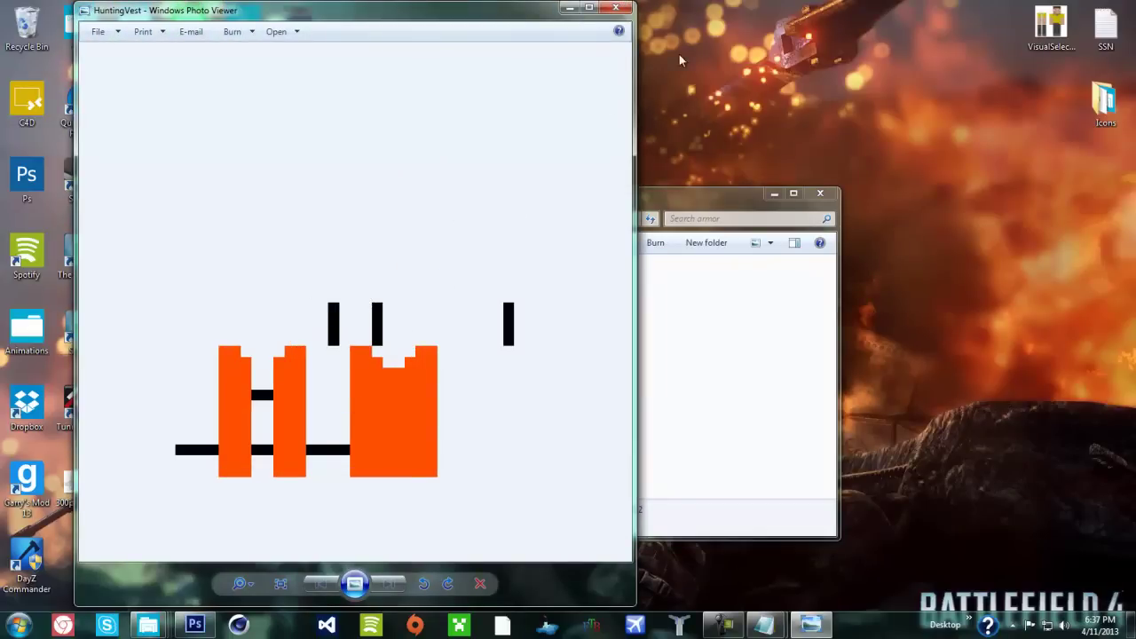
{"action": "left_click", "coordinate": [615, 8]}
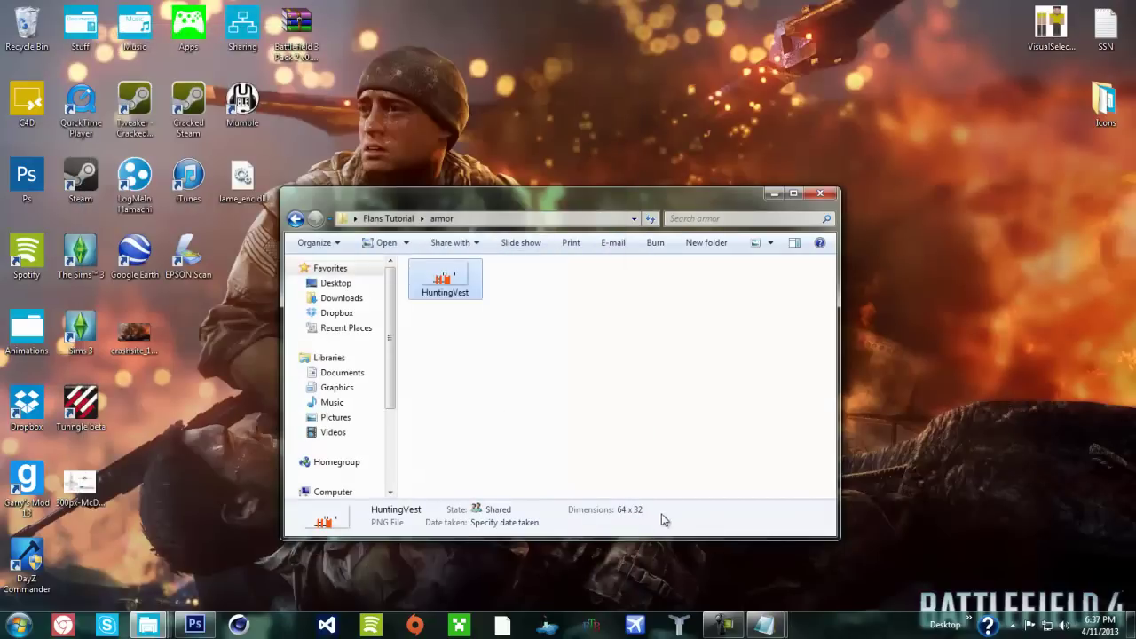
{"action": "left_click", "coordinate": [295, 218]}
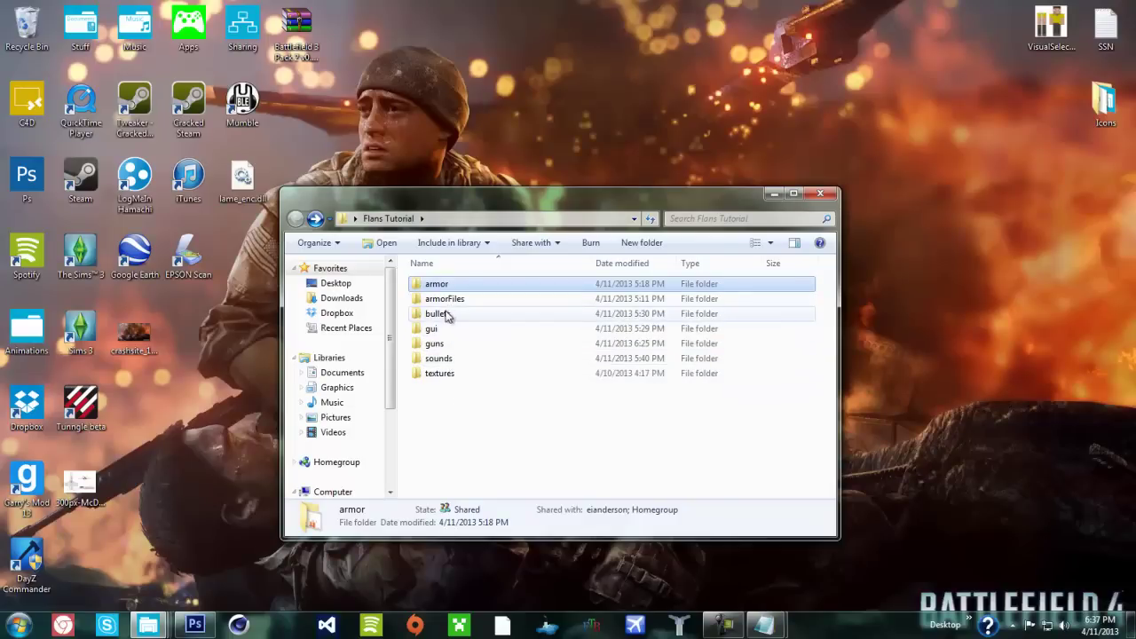
{"action": "double_click", "coordinate": [457, 330]}
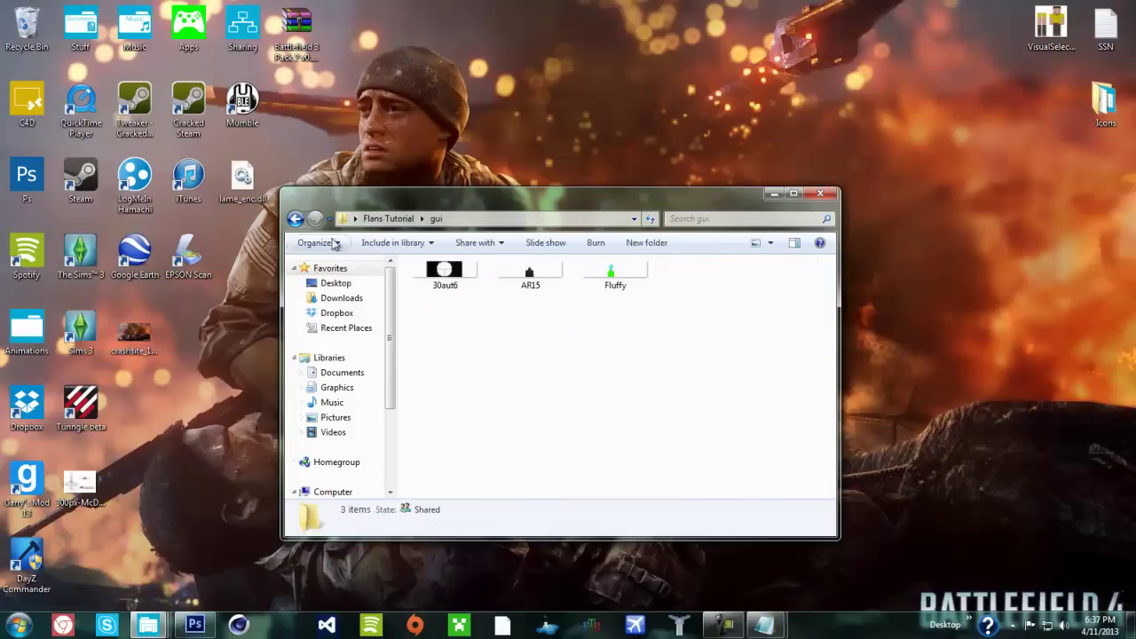
{"action": "key", "text": "BackSpace"}
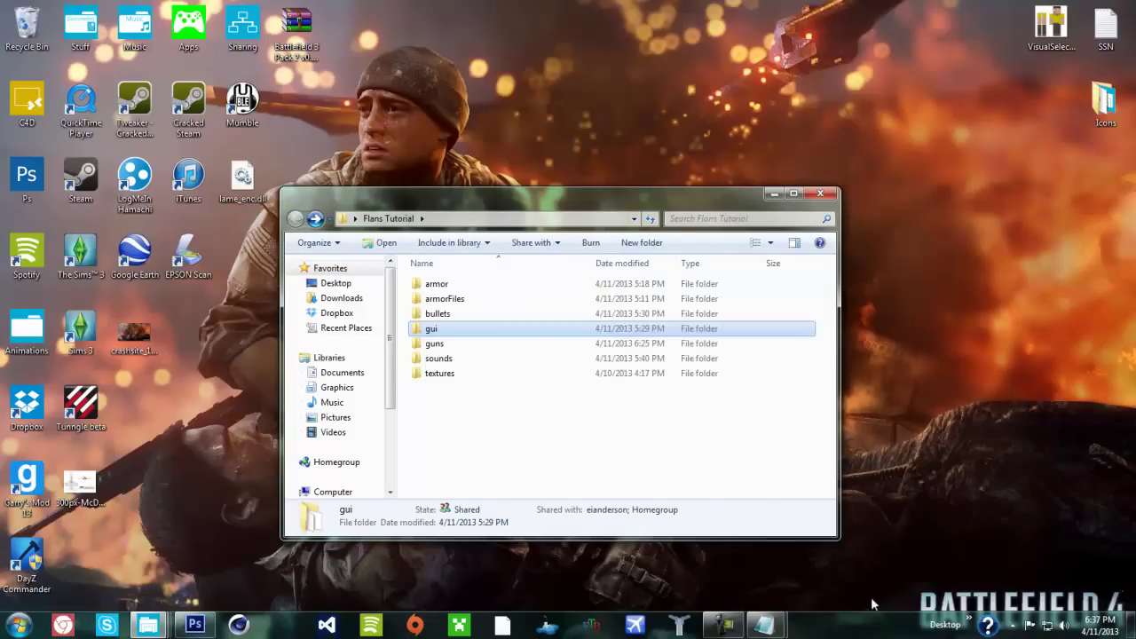
{"action": "left_click", "coordinate": [726, 625]}
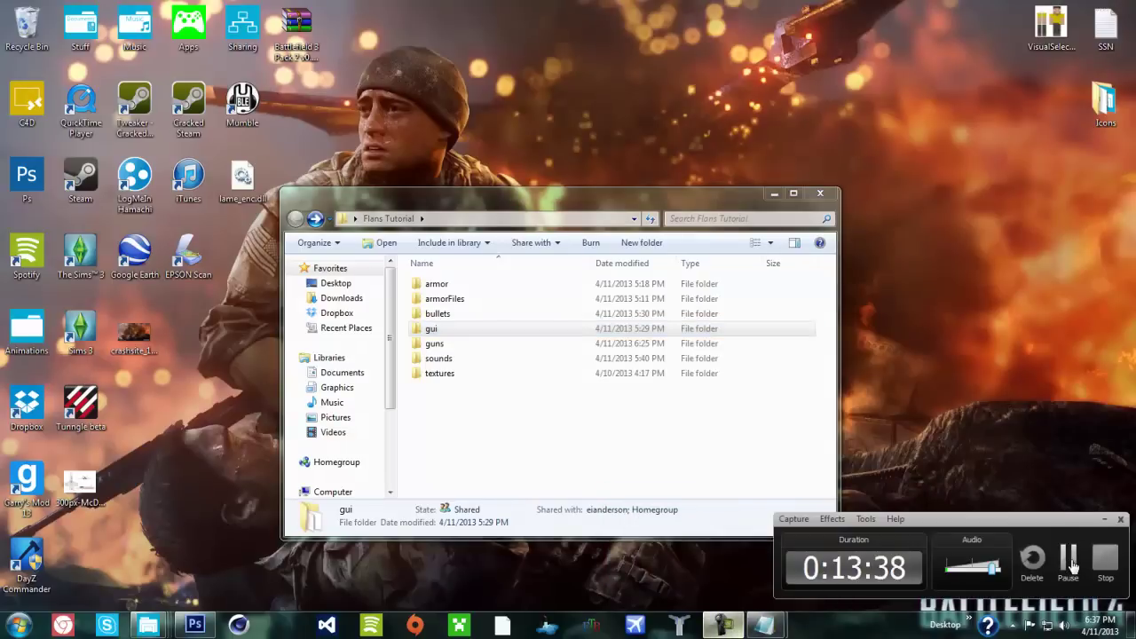
{"action": "left_click", "coordinate": [1070, 560]}
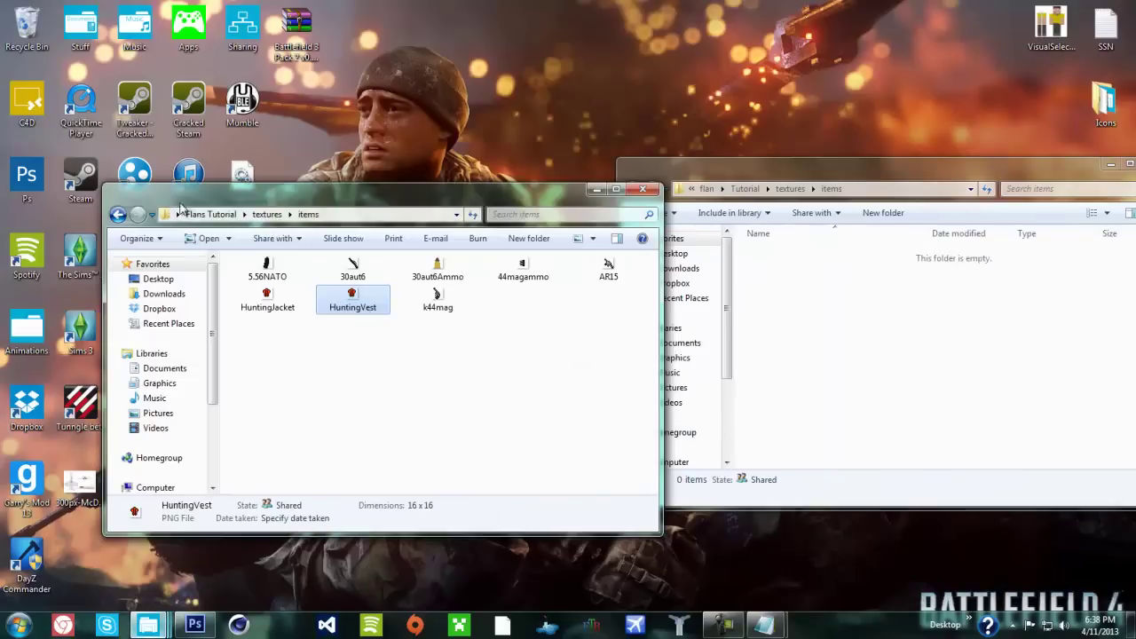
Step: Move the HuntingJacket image out of the textures items folder of Flans Tutorial onto the desktop
{"action": "left_click", "coordinate": [283, 306], "text": "ctrl"}
{"action": "left_click", "coordinate": [276, 306]}
{"action": "left_click_drag", "start_coordinate": [270, 307], "coordinate": [466, 106]}
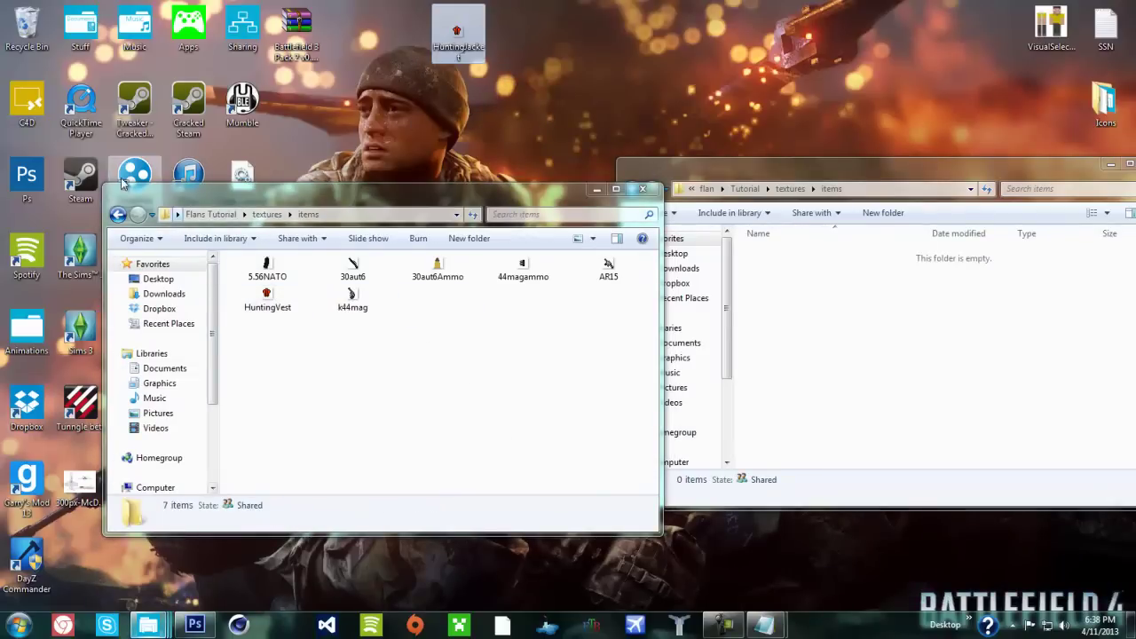
Step: Check the Icon line of the HuntingVest file in the armorFiles folder, close the file, and return to Flans Tutorial
{"action": "left_click", "coordinate": [117, 214]}
{"action": "left_click", "coordinate": [117, 214]}
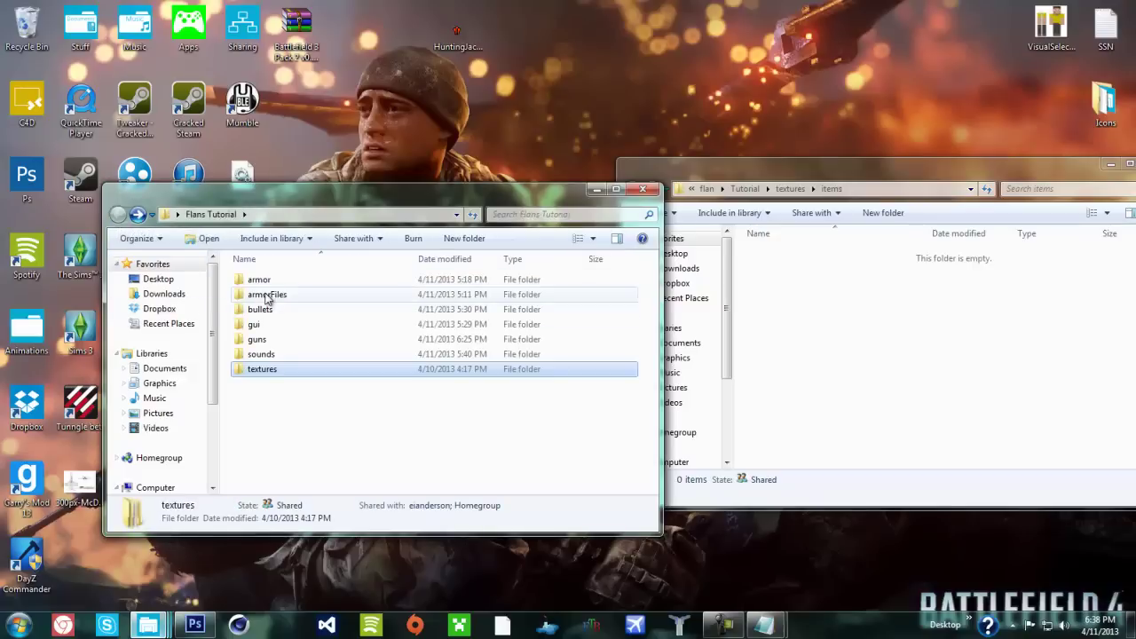
{"action": "left_click", "coordinate": [266, 298]}
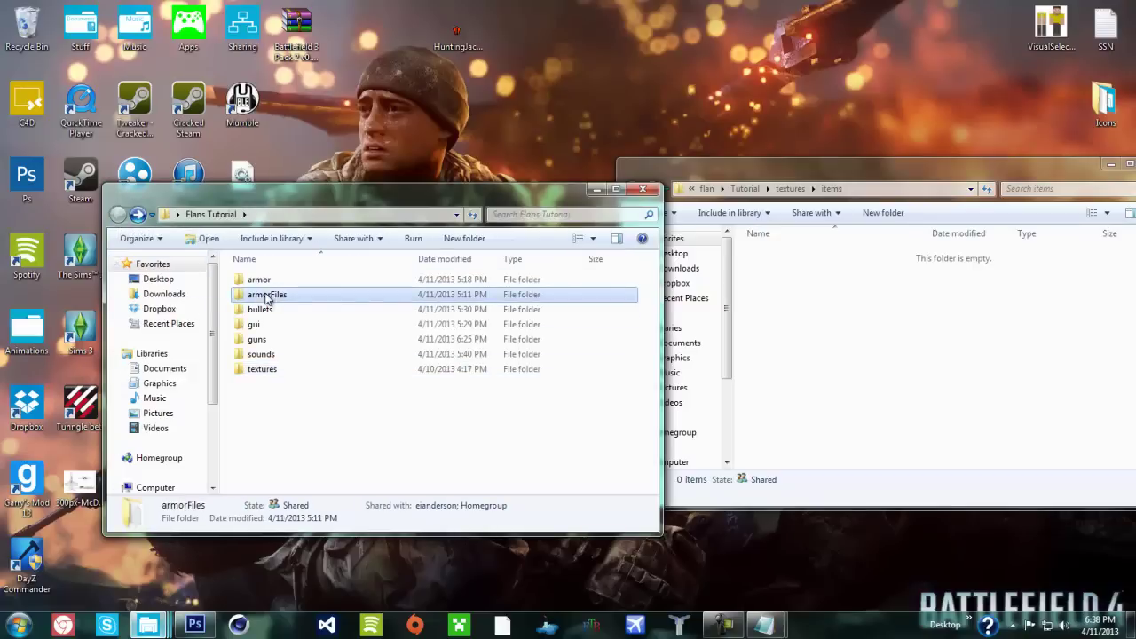
{"action": "double_click", "coordinate": [386, 294]}
{"action": "double_click", "coordinate": [271, 281]}
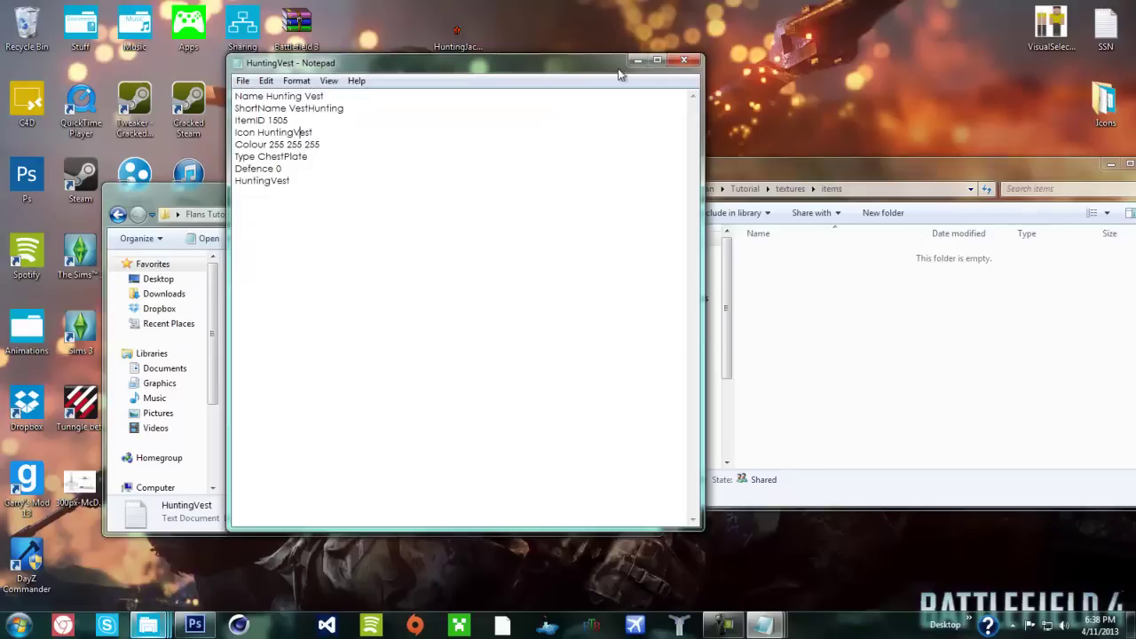
{"action": "left_click", "coordinate": [684, 62]}
{"action": "left_click", "coordinate": [117, 214]}
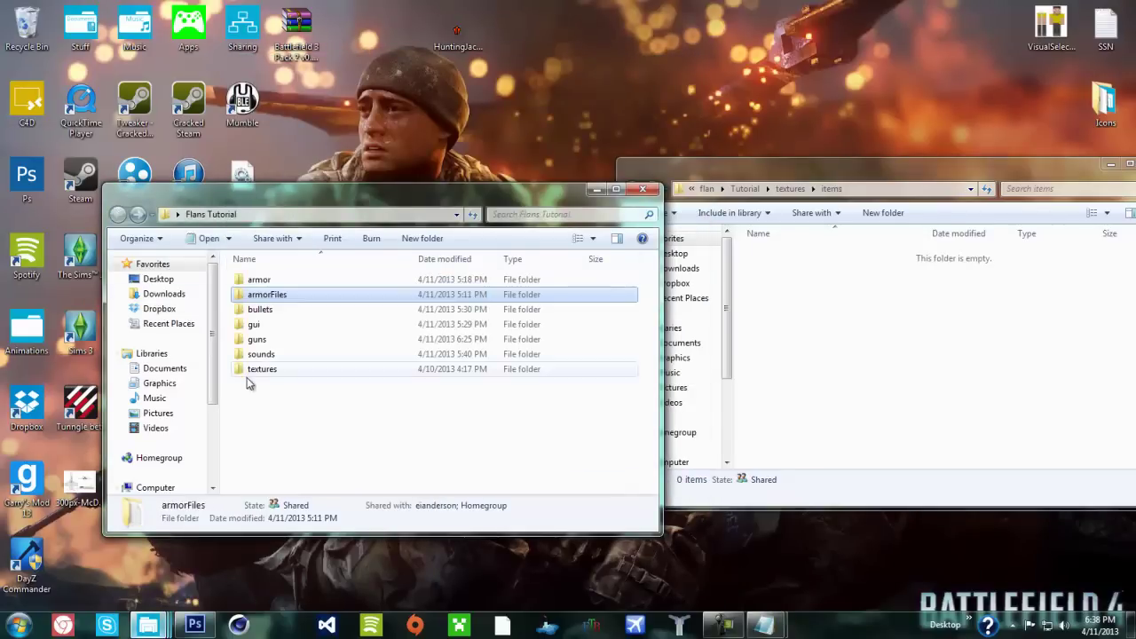
Step: Open the items folder inside textures and look at the HuntingVest icon image
{"action": "double_click", "coordinate": [249, 375]}
{"action": "double_click", "coordinate": [278, 283]}
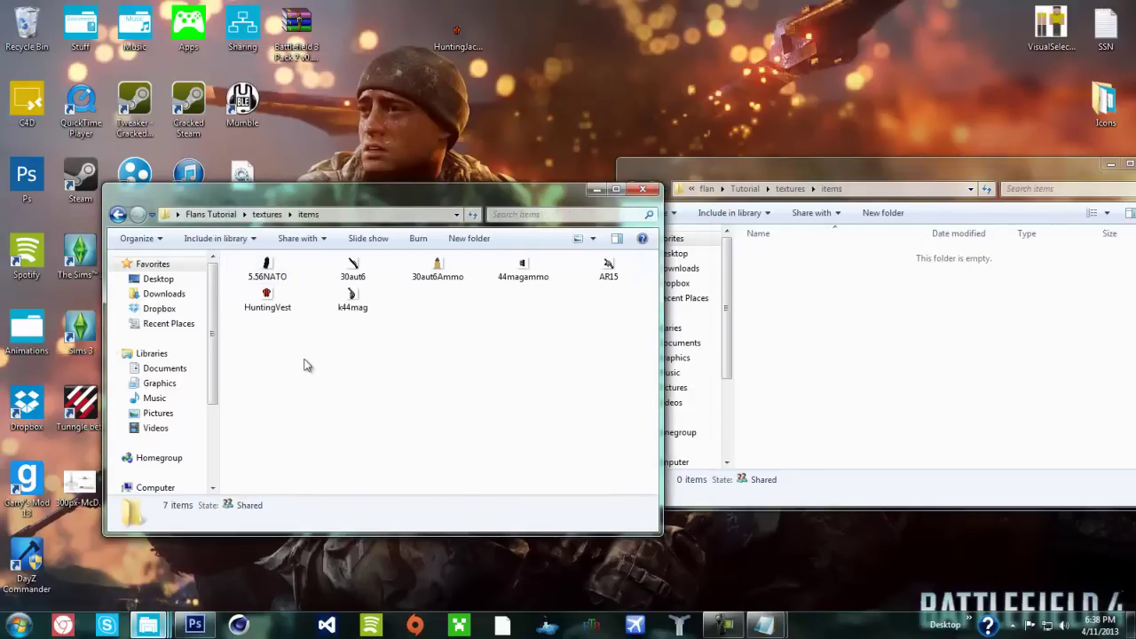
{"action": "left_click_drag", "start_coordinate": [294, 362], "coordinate": [387, 380]}
{"action": "left_click", "coordinate": [261, 302]}
{"action": "left_click", "coordinate": [474, 380]}
{"action": "mouse_move", "coordinate": [694, 615]}
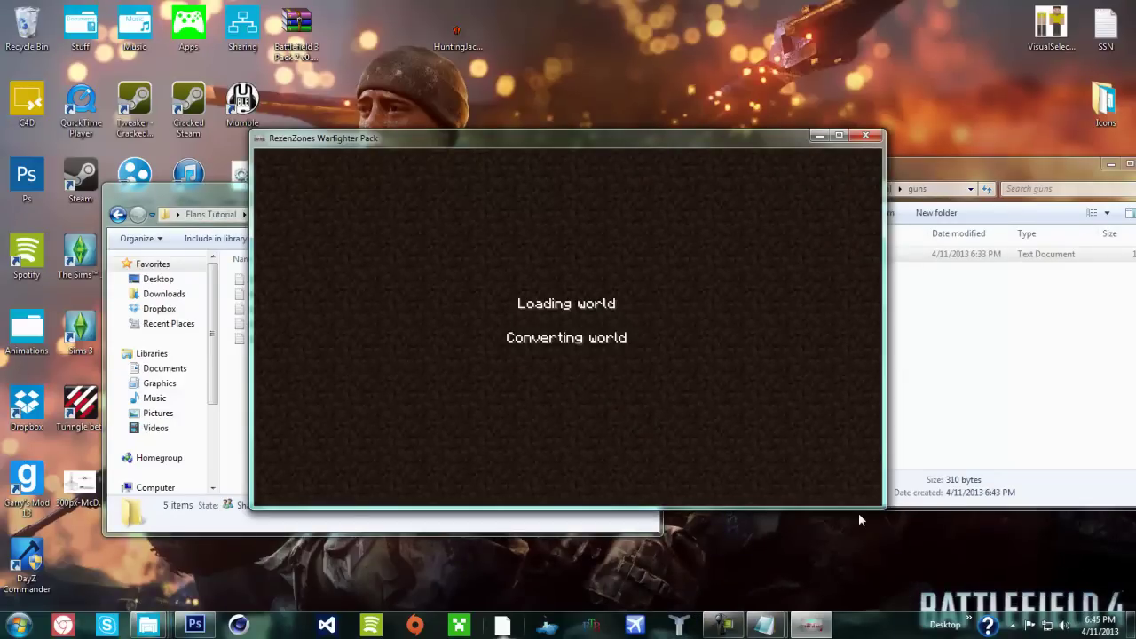
{"action": "left_click", "coordinate": [724, 625]}
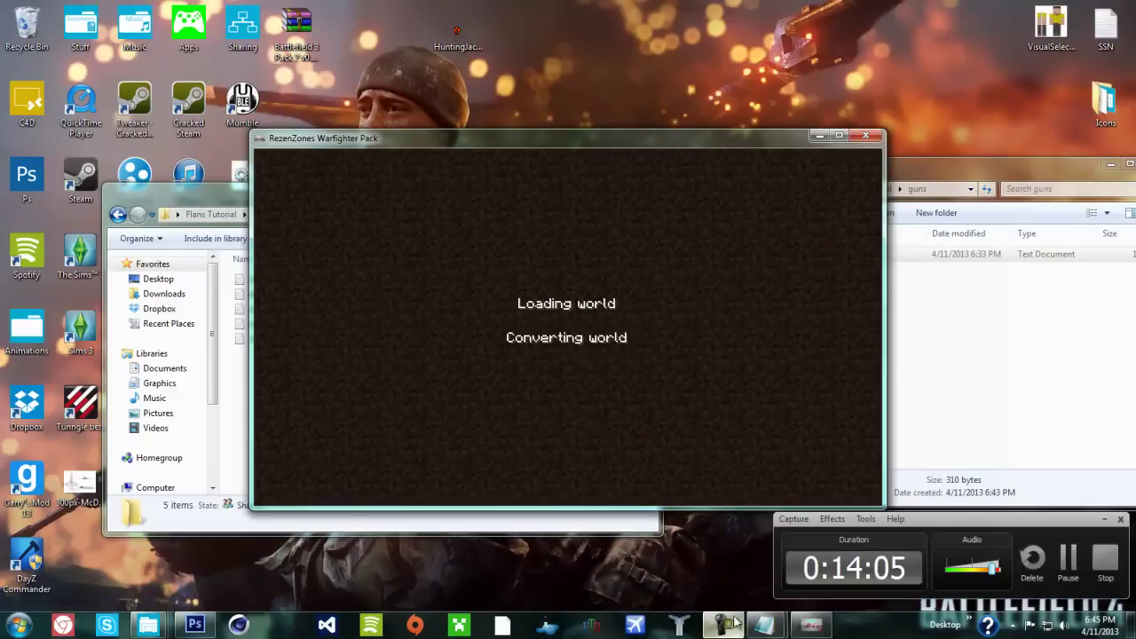
{"action": "left_click", "coordinate": [1072, 556]}
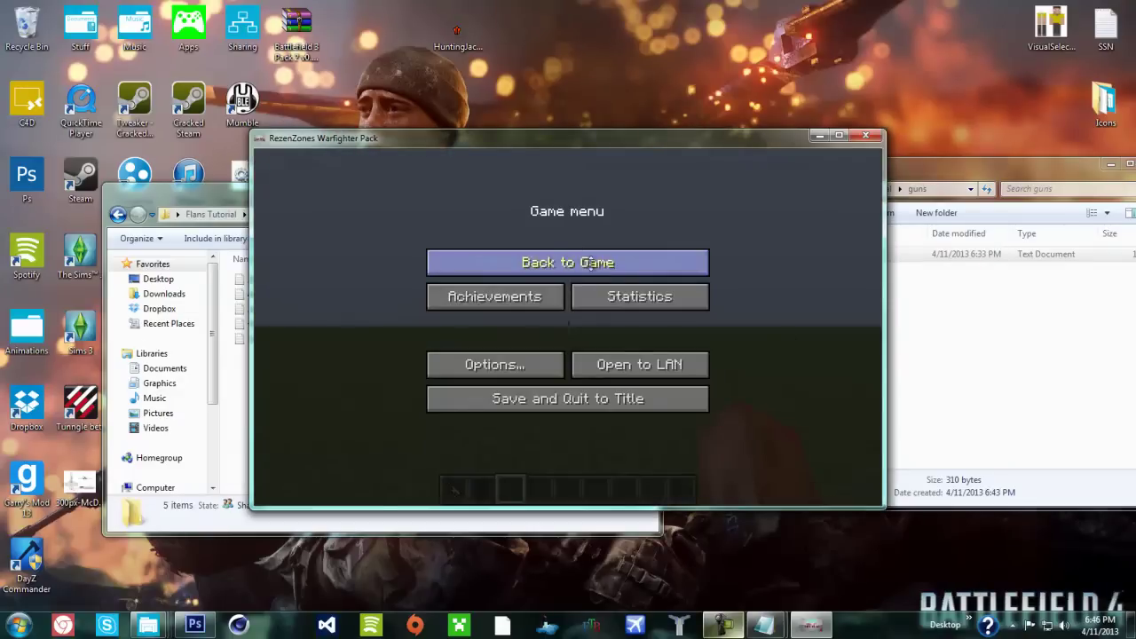
Step: Resume the game and put the red vest from Flan's Mod Team Stuff into the third hotbar slot
{"action": "left_click", "coordinate": [593, 263]}
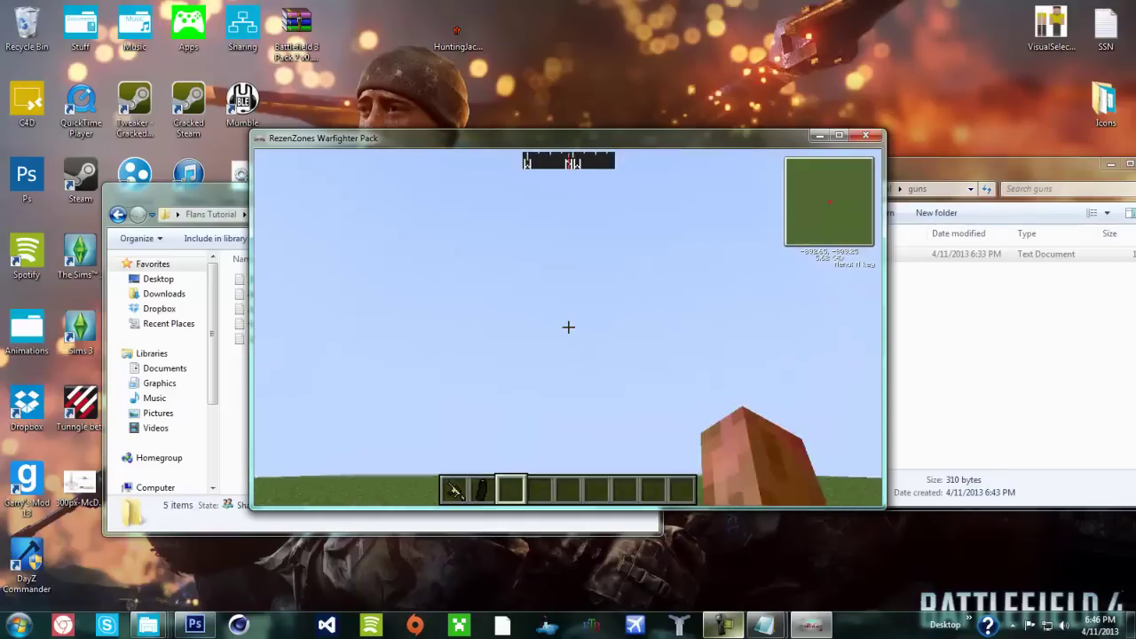
{"action": "key", "text": "e"}
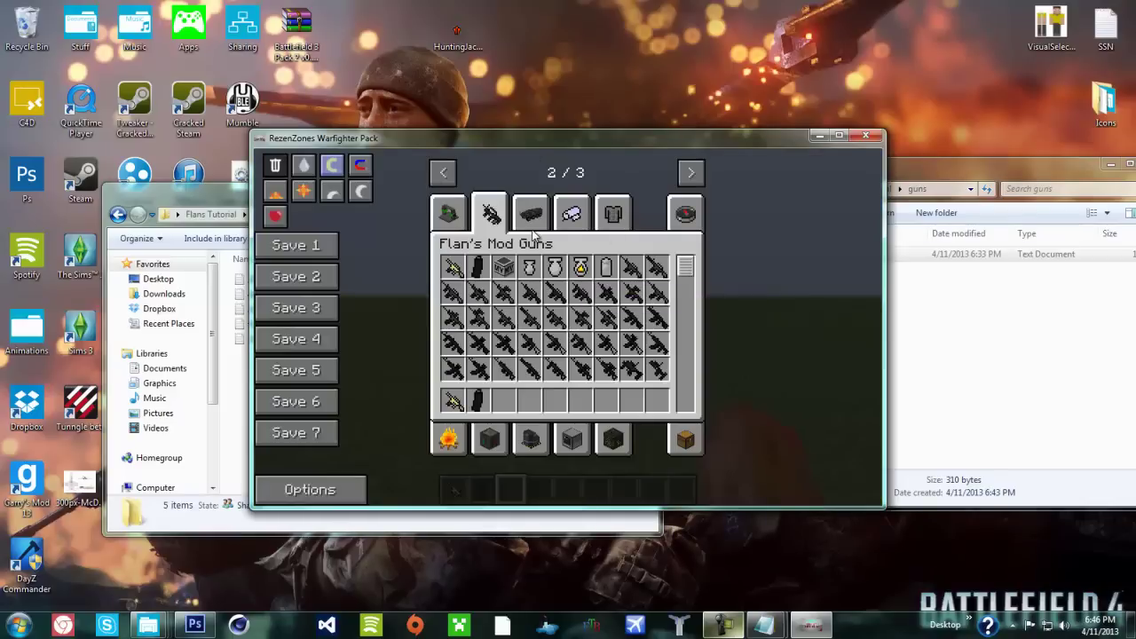
{"action": "left_click", "coordinate": [615, 213]}
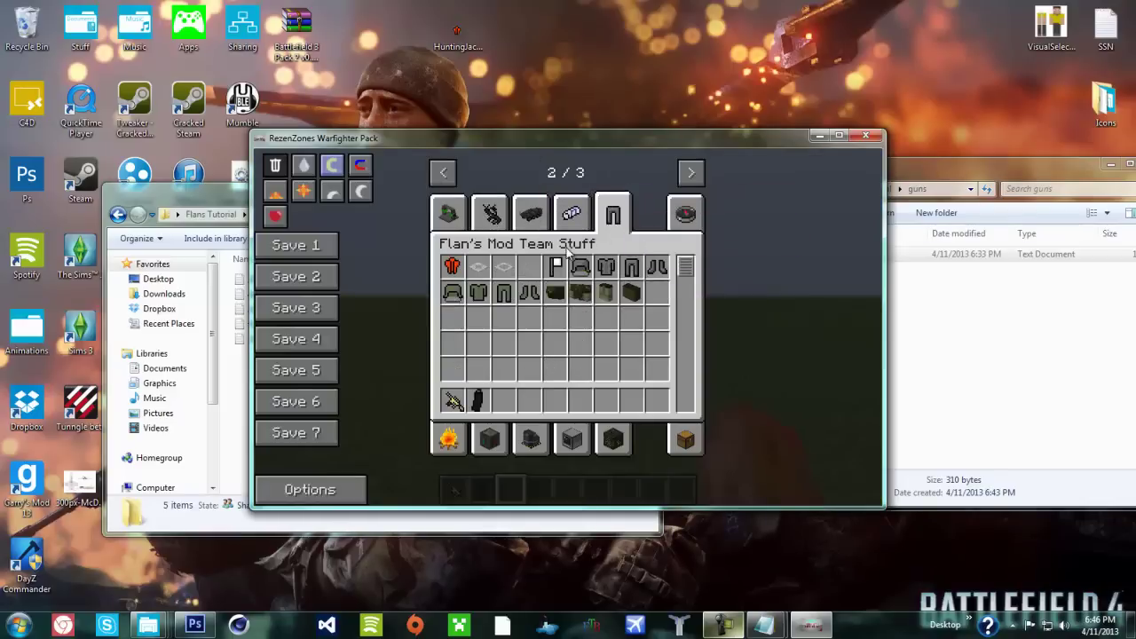
{"action": "left_click", "coordinate": [452, 266]}
{"action": "left_click", "coordinate": [506, 403]}
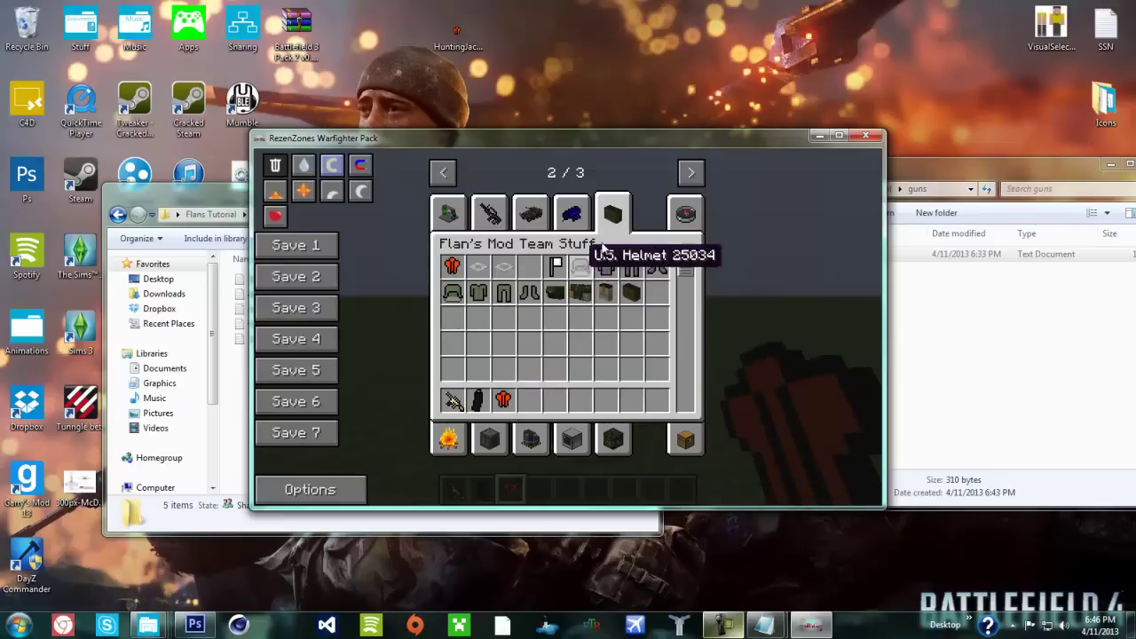
Step: Add the Tent and the Sleeping Bag from Camping Stuff to the seventh and ninth hotbar slots
{"action": "left_click", "coordinate": [448, 213]}
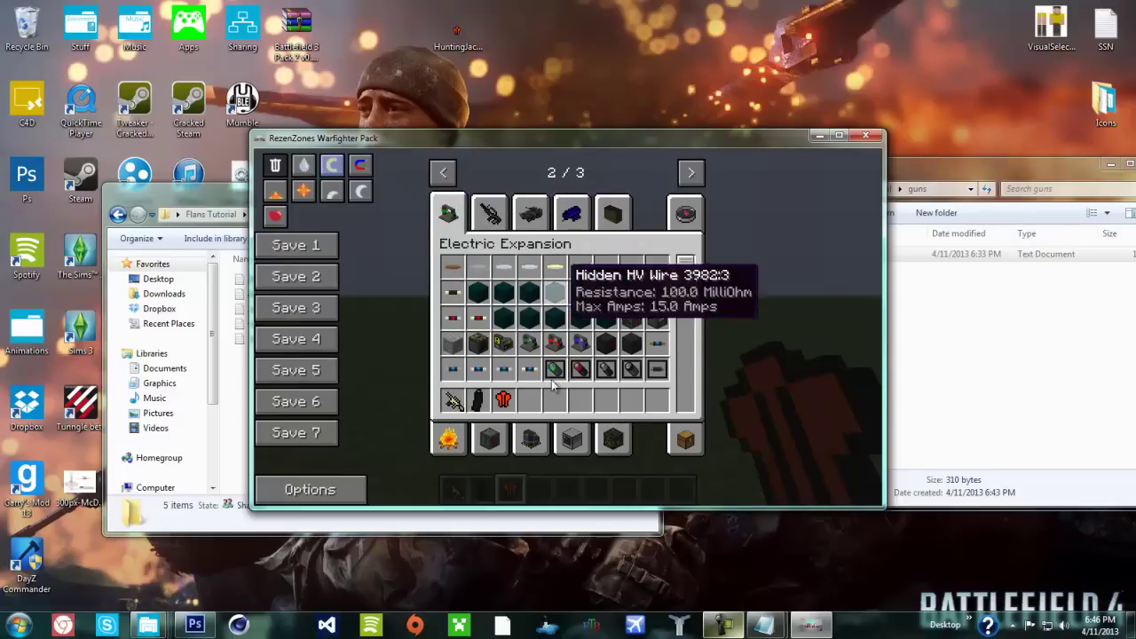
{"action": "left_click", "coordinate": [444, 439]}
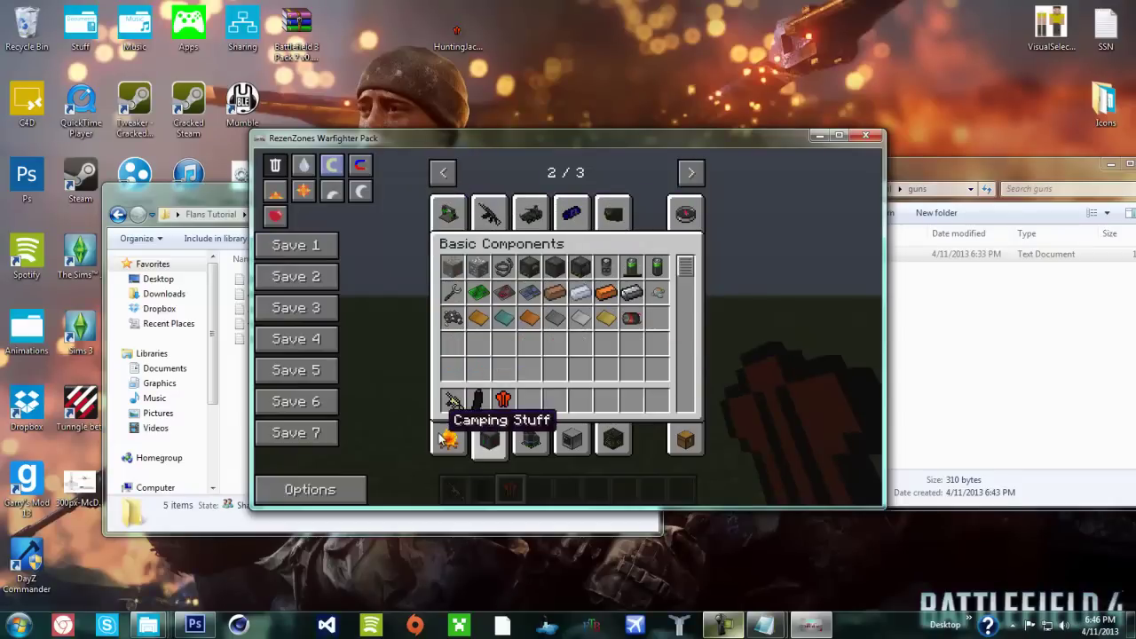
{"action": "left_click", "coordinate": [449, 433]}
{"action": "left_click", "coordinate": [585, 277]}
{"action": "left_click", "coordinate": [607, 399]}
{"action": "left_click", "coordinate": [655, 265]}
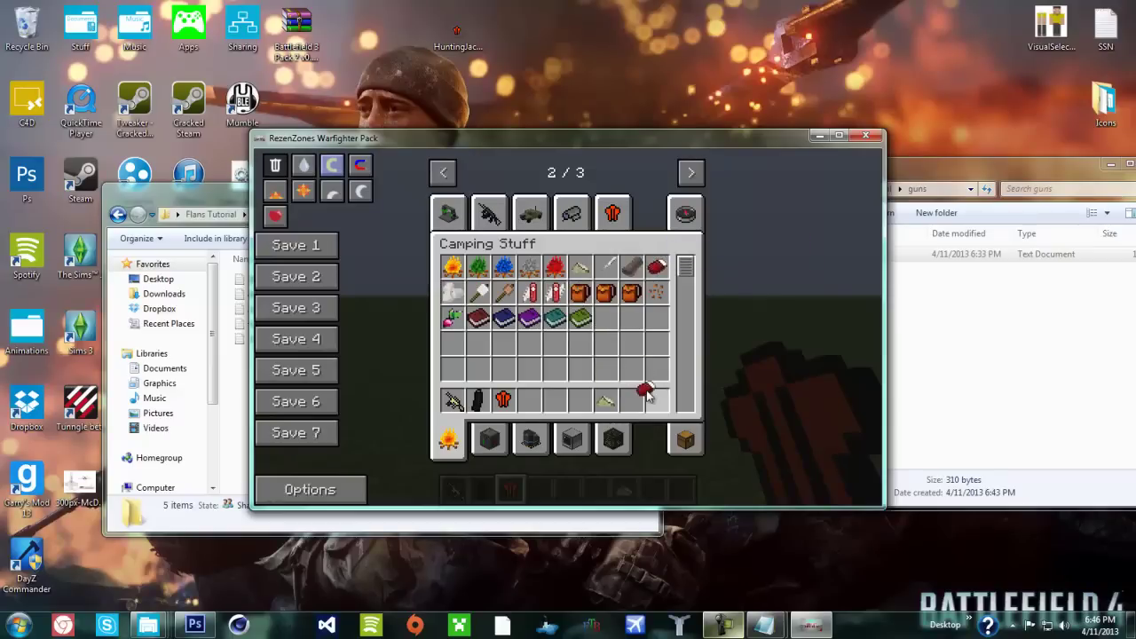
{"action": "left_click", "coordinate": [657, 401]}
{"action": "key", "text": "e"}
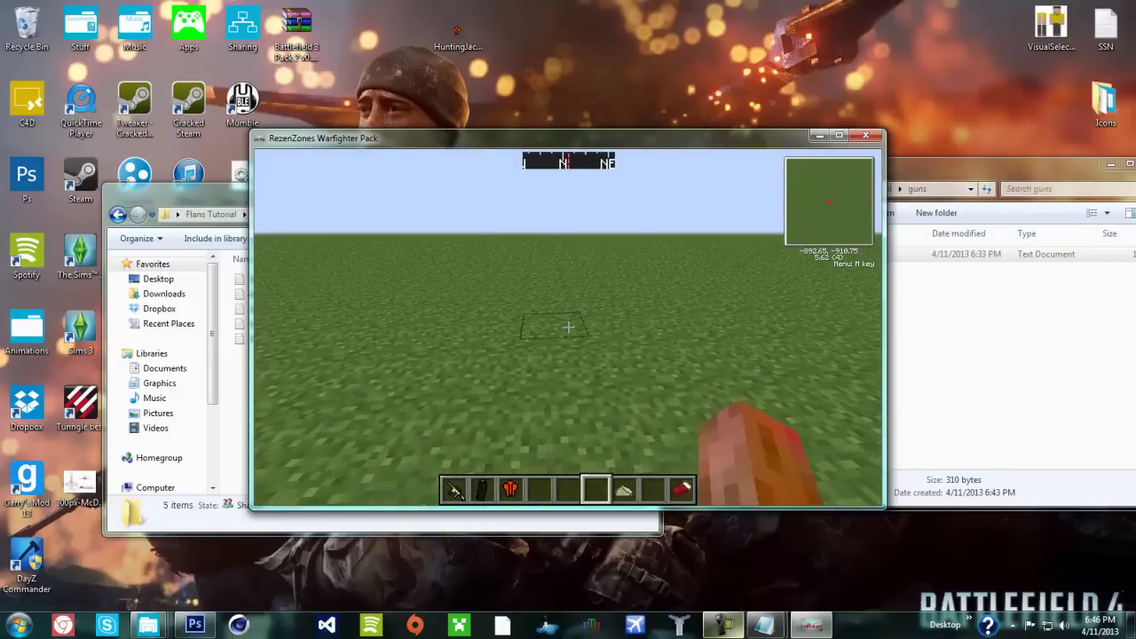
Step: Place the Tent on the grass with the Sleeping Bag inside it, and try to sleep in the bag
{"action": "scroll", "coordinate": [569, 327], "scroll_direction": "down", "scroll_amount": 1}
{"action": "right_click", "coordinate": [568, 326]}
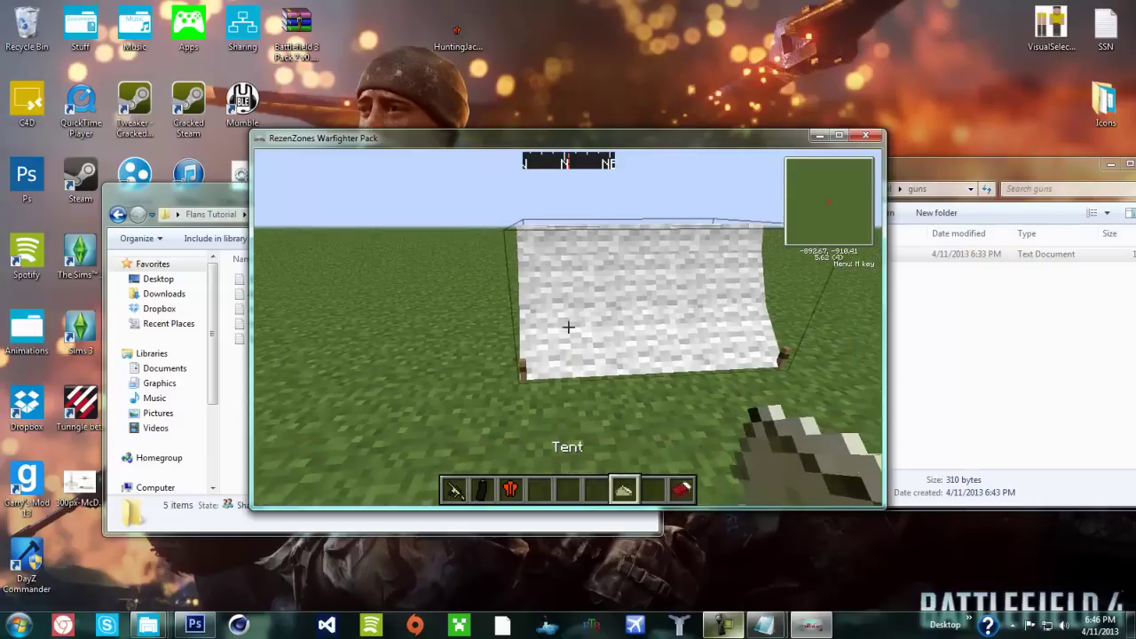
{"action": "scroll", "coordinate": [568, 326], "scroll_direction": "down", "scroll_amount": 2}
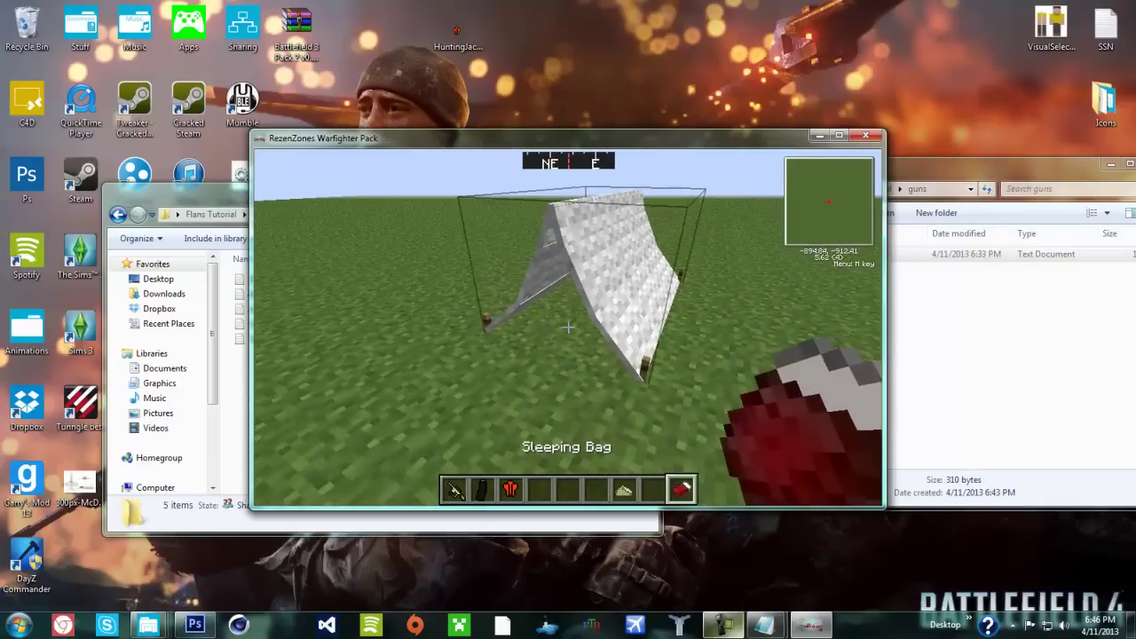
{"action": "right_click", "coordinate": [568, 327]}
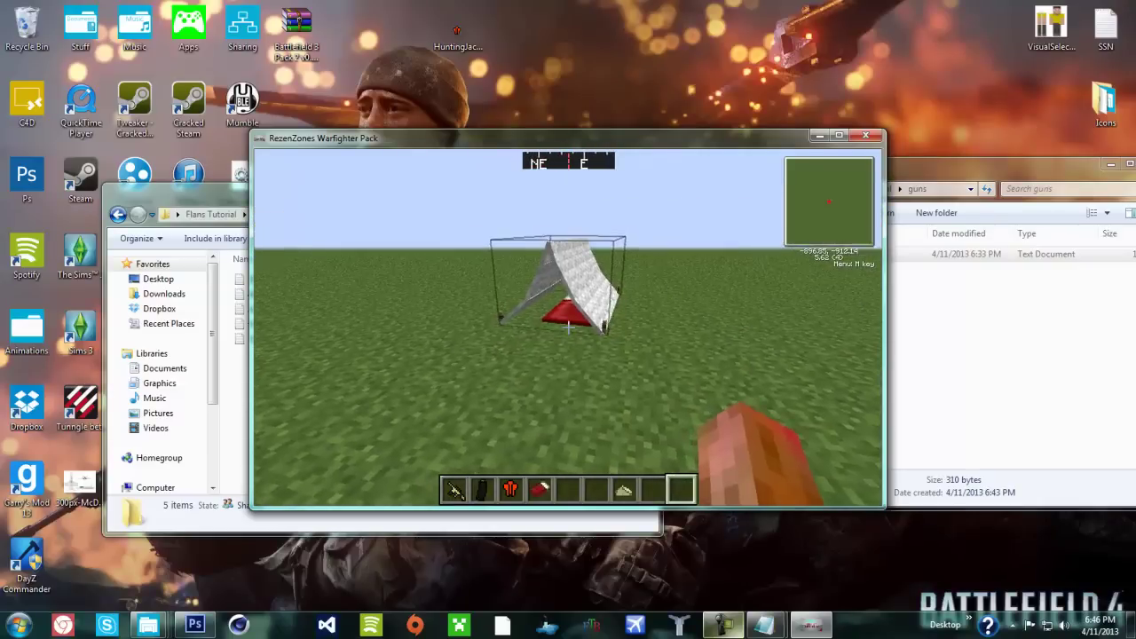
{"action": "right_click", "coordinate": [568, 326]}
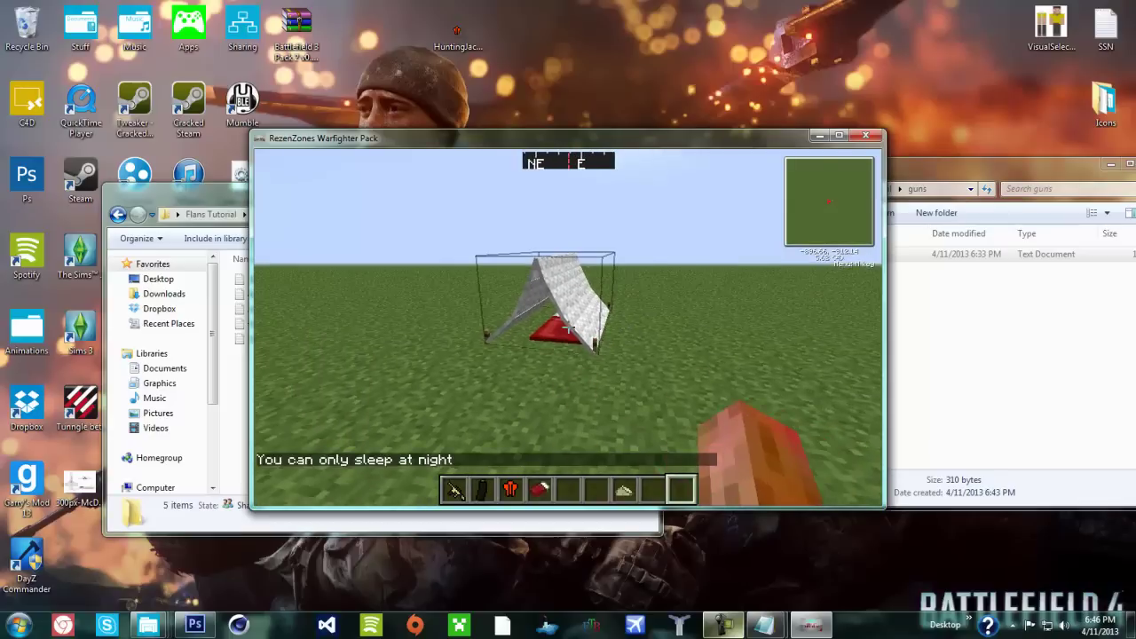
{"action": "key", "text": "s"}
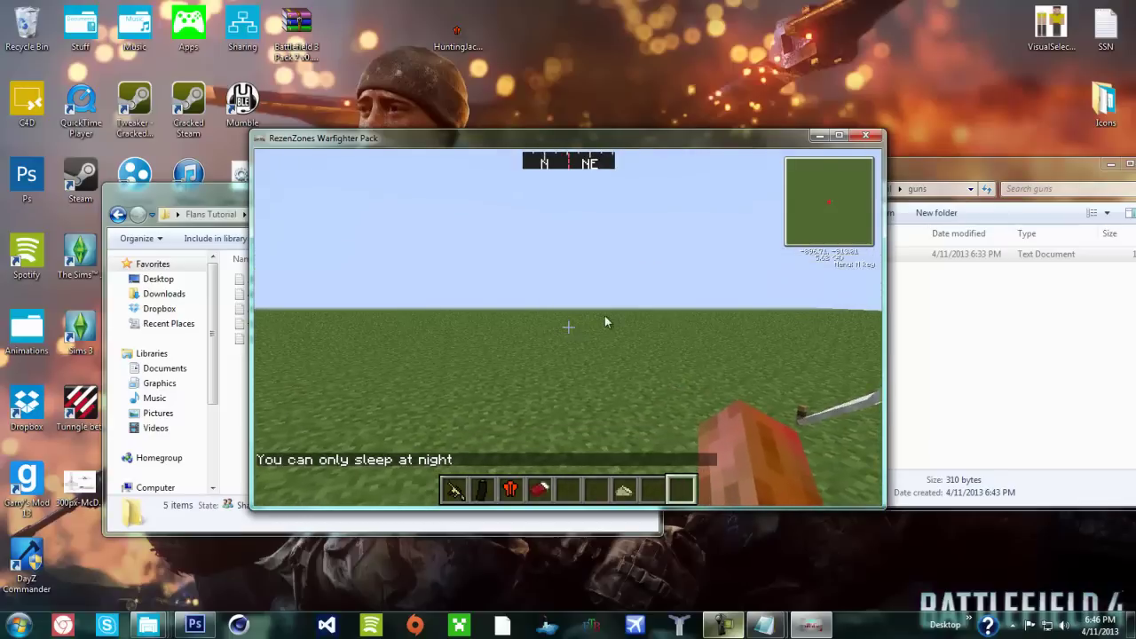
Step: Add a Campfire and marshmallows on a stick to the hotbar, and place the Campfire on the grass near the tent
{"action": "key", "text": "e"}
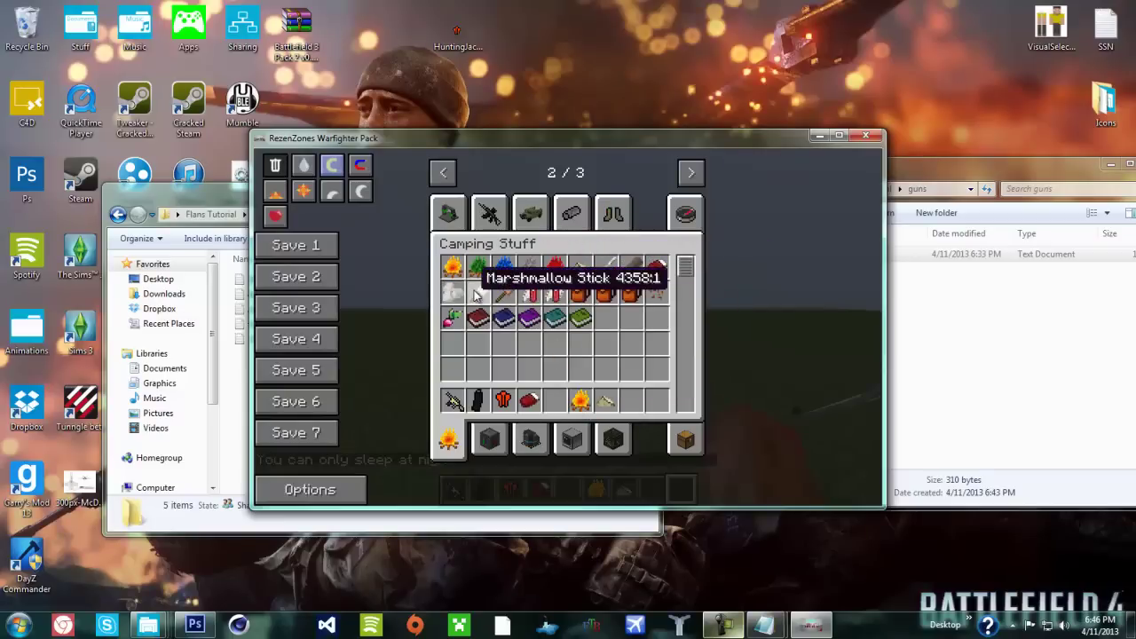
{"action": "key", "text": "e"}
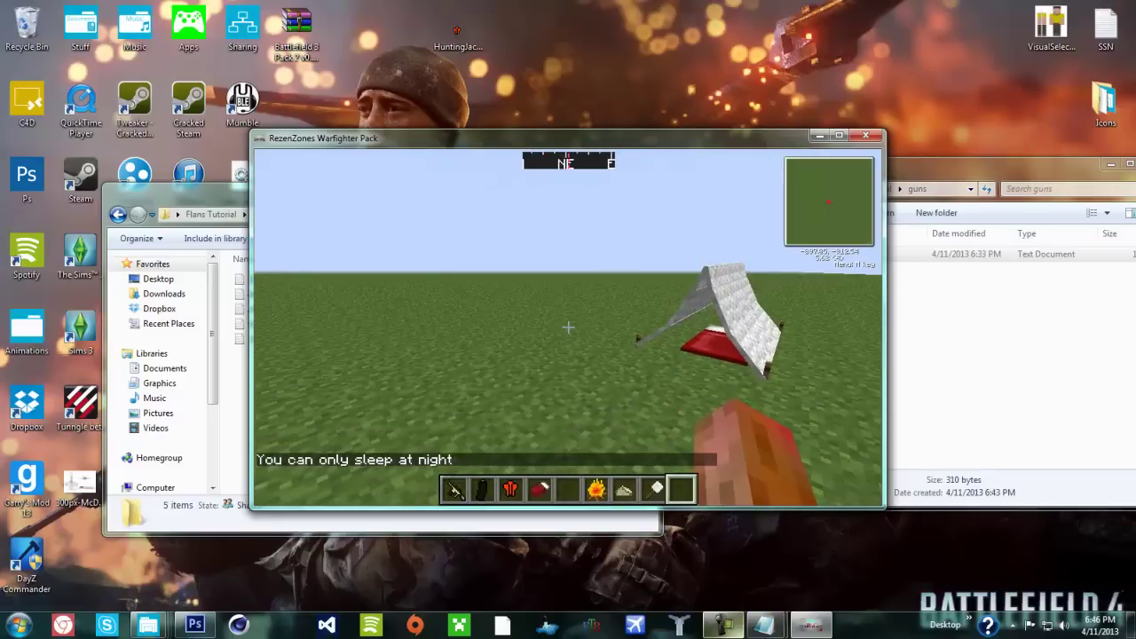
{"action": "scroll", "coordinate": [568, 326], "scroll_direction": "up", "scroll_amount": 3}
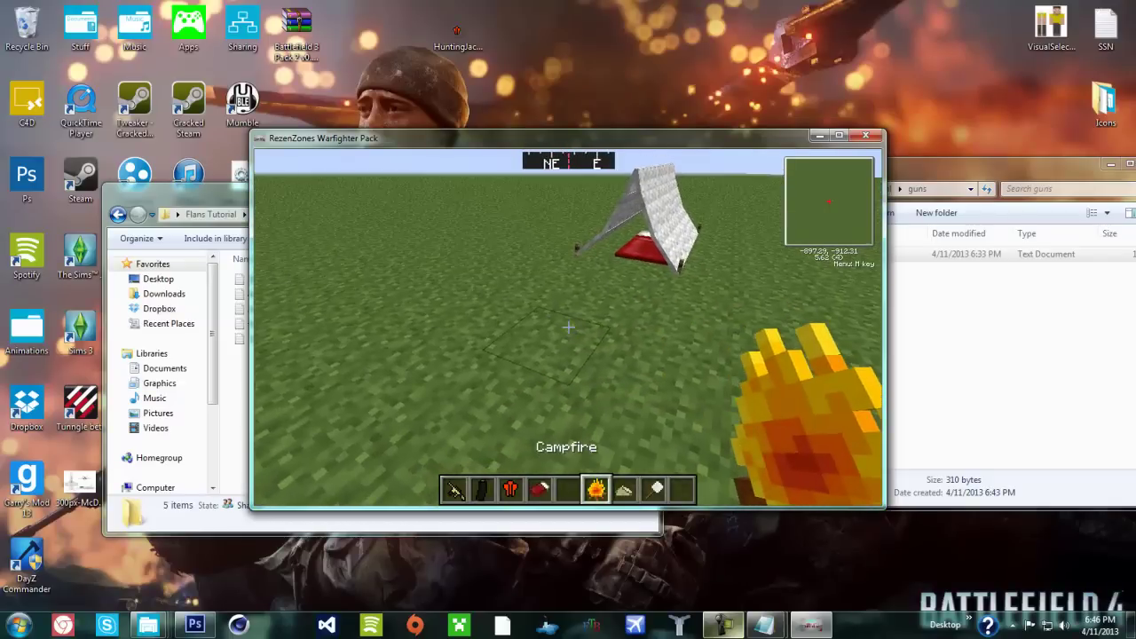
{"action": "right_click", "coordinate": [568, 327]}
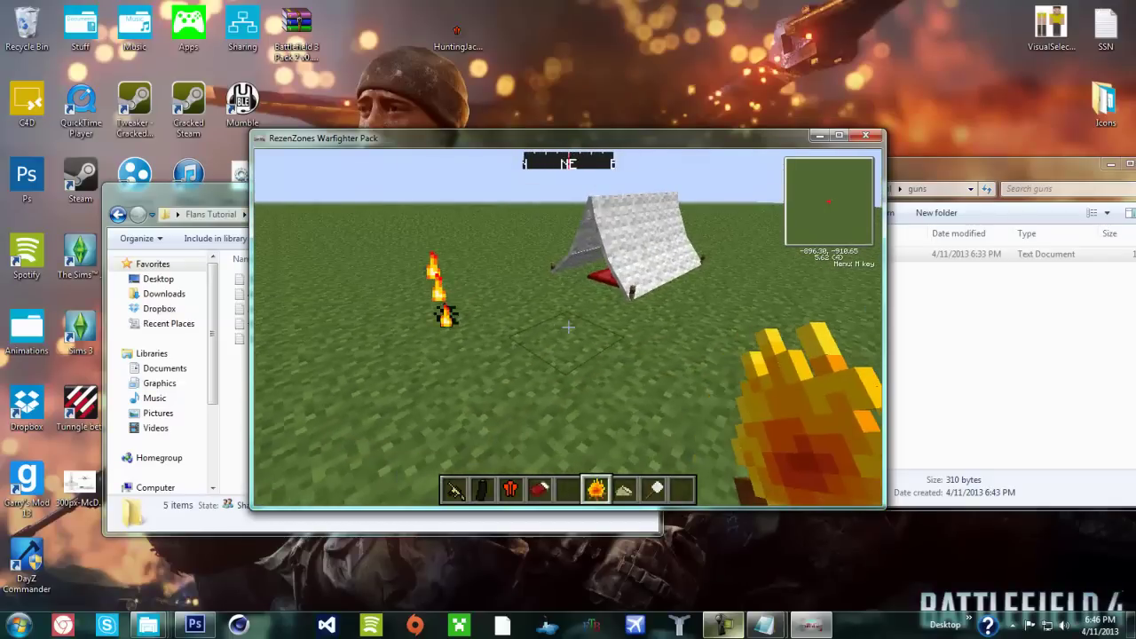
Step: Cook the marshmallows over the campfire, check the Cooked Marshmallows in hand, and switch to an empty hotbar slot
{"action": "scroll", "coordinate": [569, 326], "scroll_direction": "down", "scroll_amount": 1}
{"action": "scroll", "coordinate": [568, 327], "scroll_direction": "down", "scroll_amount": 1}
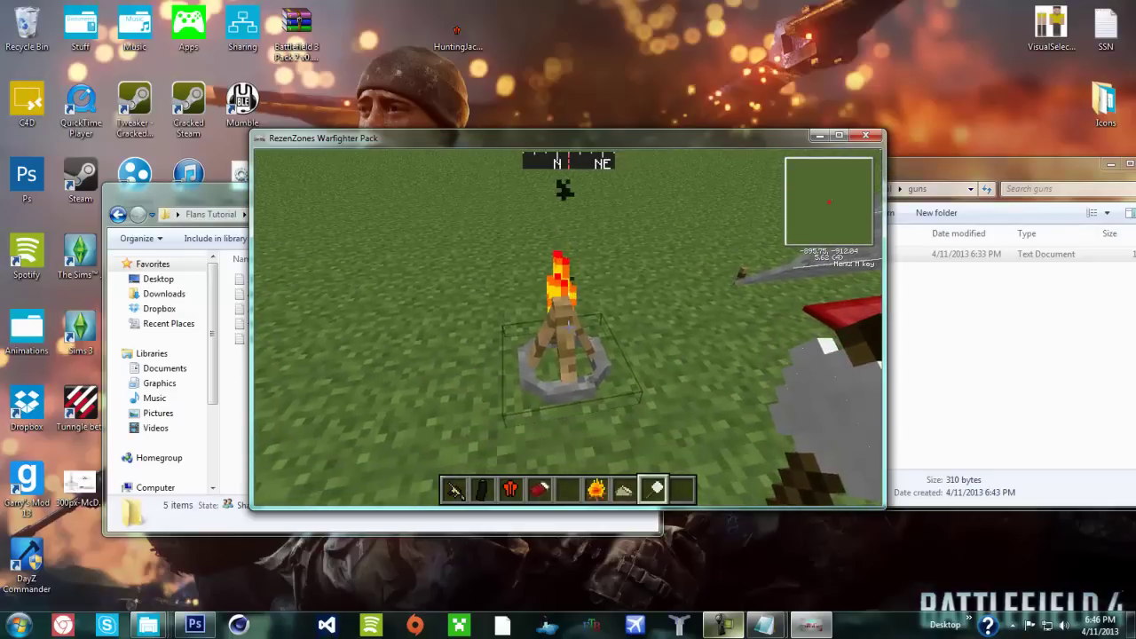
{"action": "scroll", "coordinate": [568, 327], "scroll_direction": "up", "scroll_amount": 1}
{"action": "scroll", "coordinate": [568, 327], "scroll_direction": "up", "scroll_amount": 1}
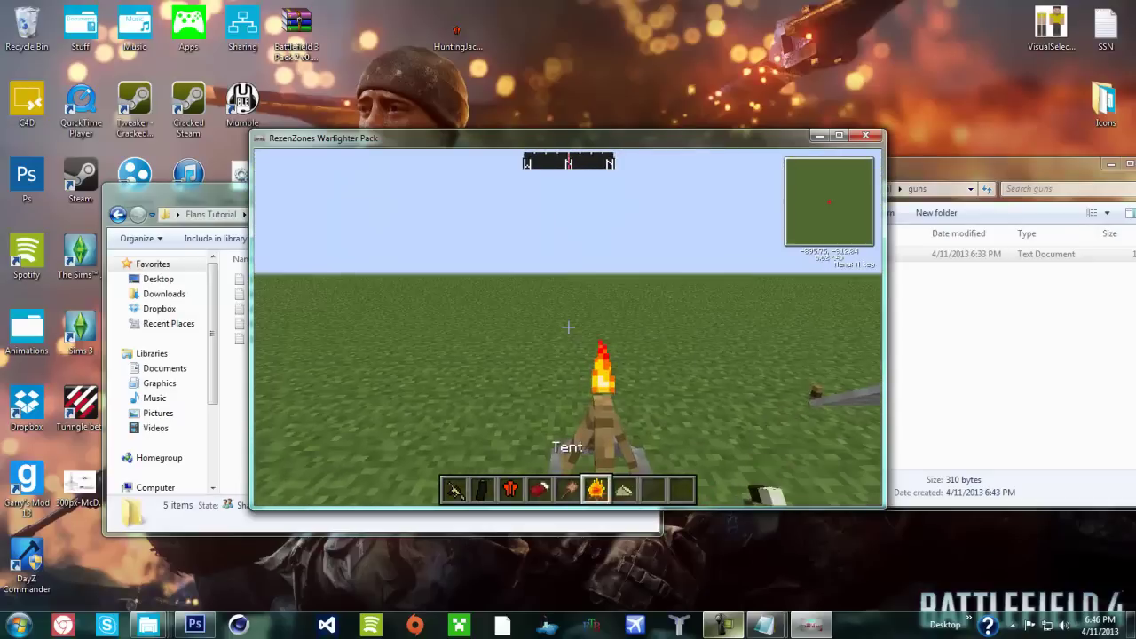
{"action": "scroll", "coordinate": [568, 326], "scroll_direction": "up", "scroll_amount": 1}
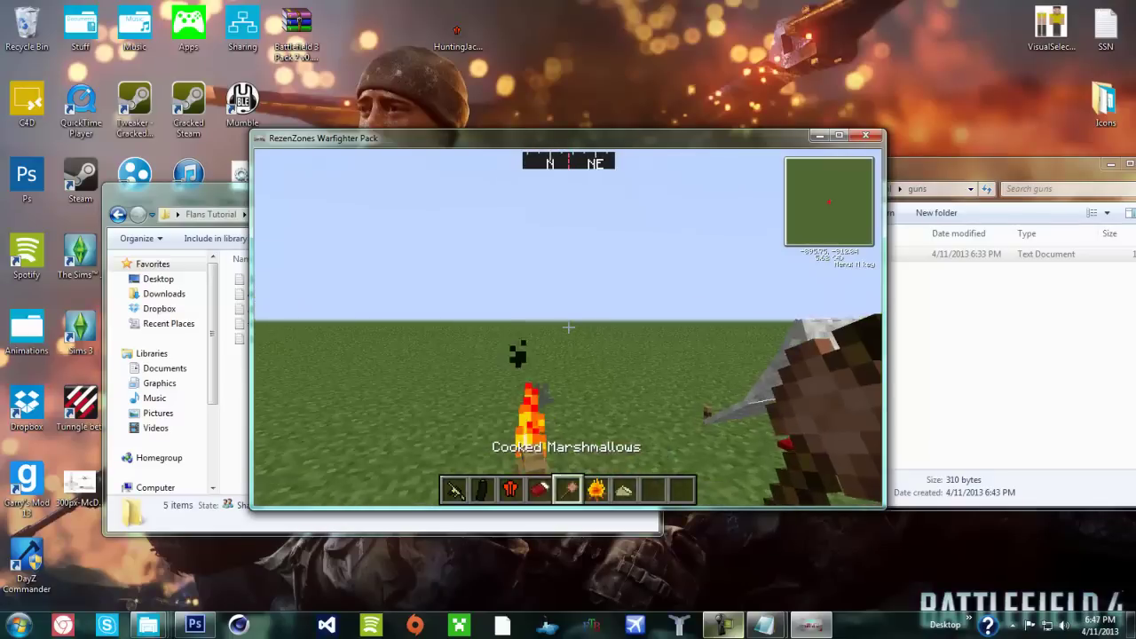
{"action": "scroll", "coordinate": [568, 327], "scroll_direction": "down", "scroll_amount": 2}
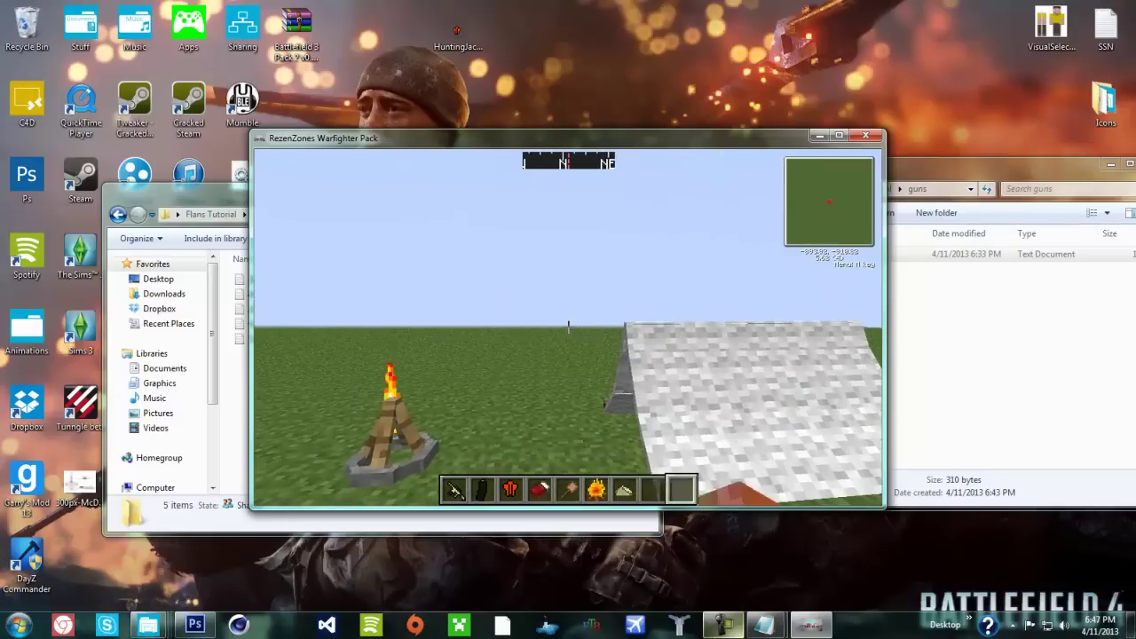
Step: Add Spruce Wood Planks and Glass from Building Blocks to the eighth and ninth hotbar slots
{"action": "key", "text": "e"}
{"action": "left_click", "coordinate": [443, 172]}
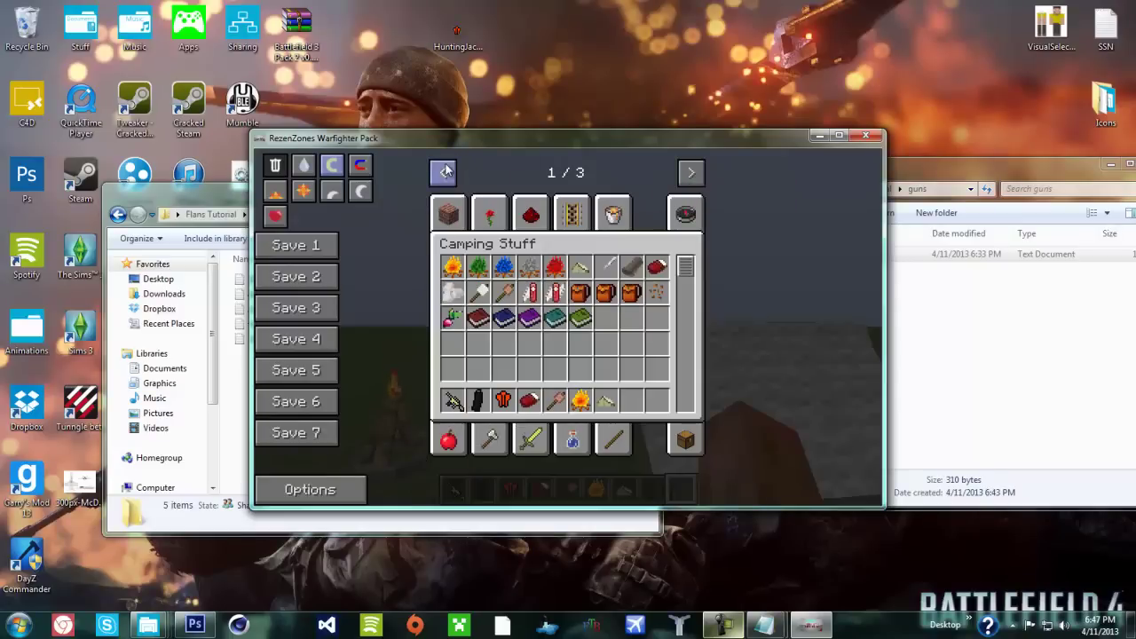
{"action": "left_click", "coordinate": [448, 213]}
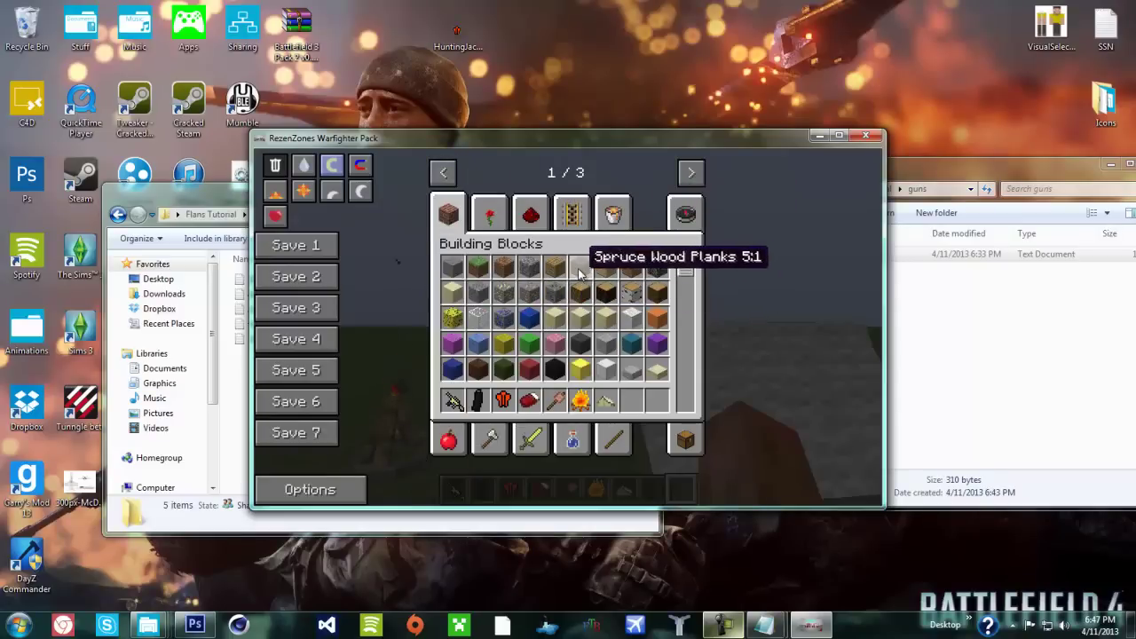
{"action": "left_click", "coordinate": [657, 402]}
{"action": "key", "text": "e"}
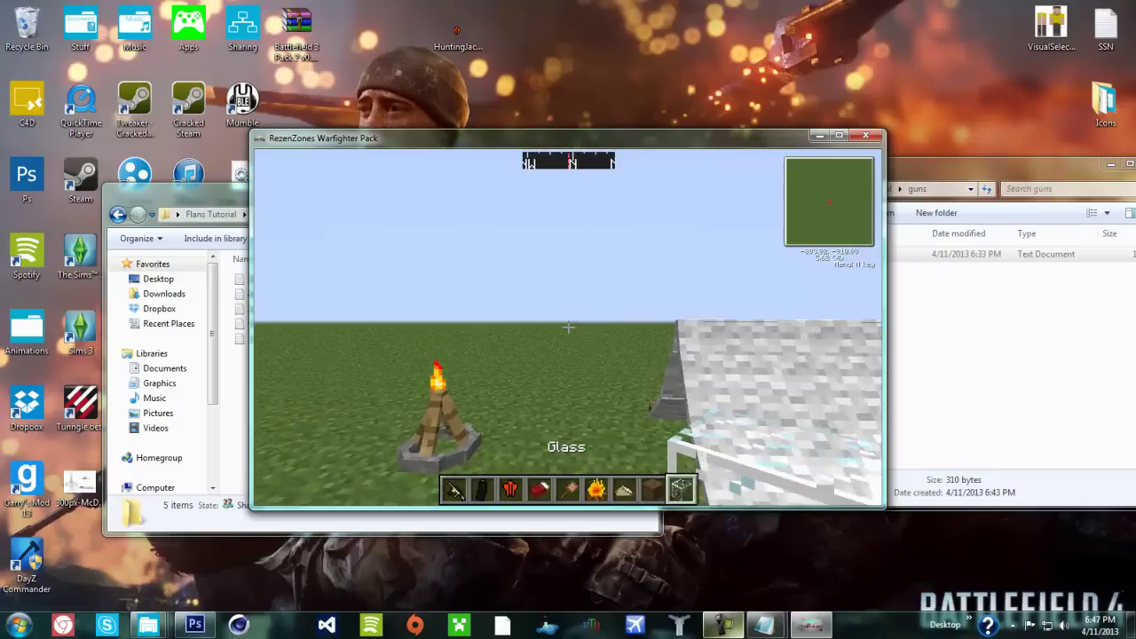
Step: Place a Glass block on the grass and fire the Shooter gun at it
{"action": "right_click", "coordinate": [568, 326]}
{"action": "key", "text": "1"}
{"action": "left_click", "coordinate": [569, 326]}
{"action": "left_click", "coordinate": [568, 326]}
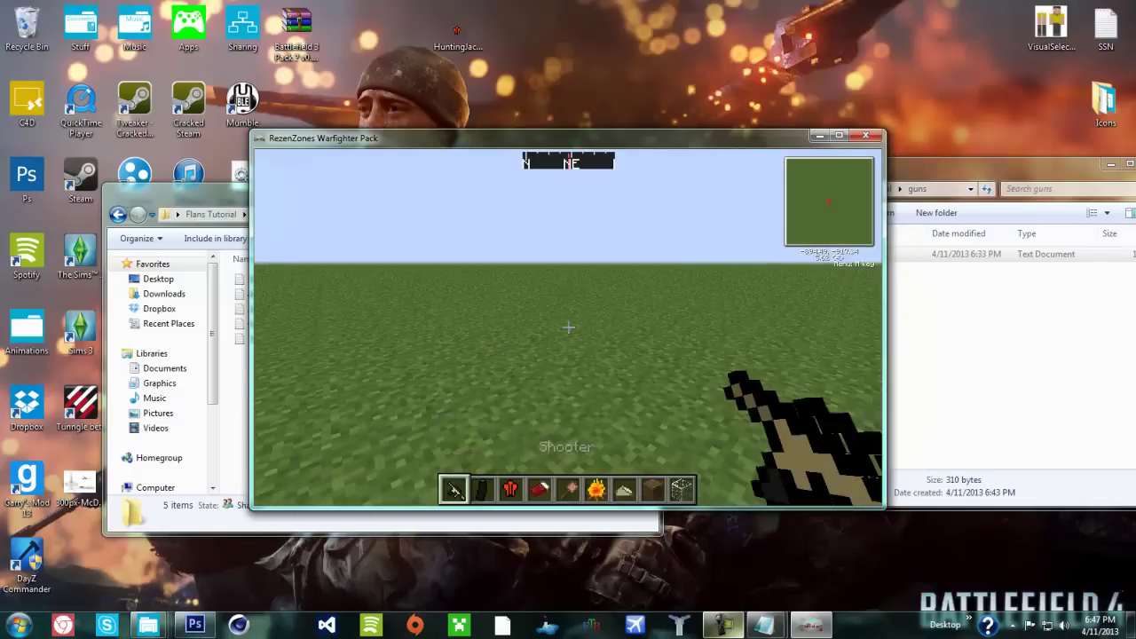
Step: Build a small Spruce Wood Planks enclosure on the grass, leaving an opening at the front
{"action": "scroll", "coordinate": [569, 326], "scroll_direction": "down", "scroll_amount": 8}
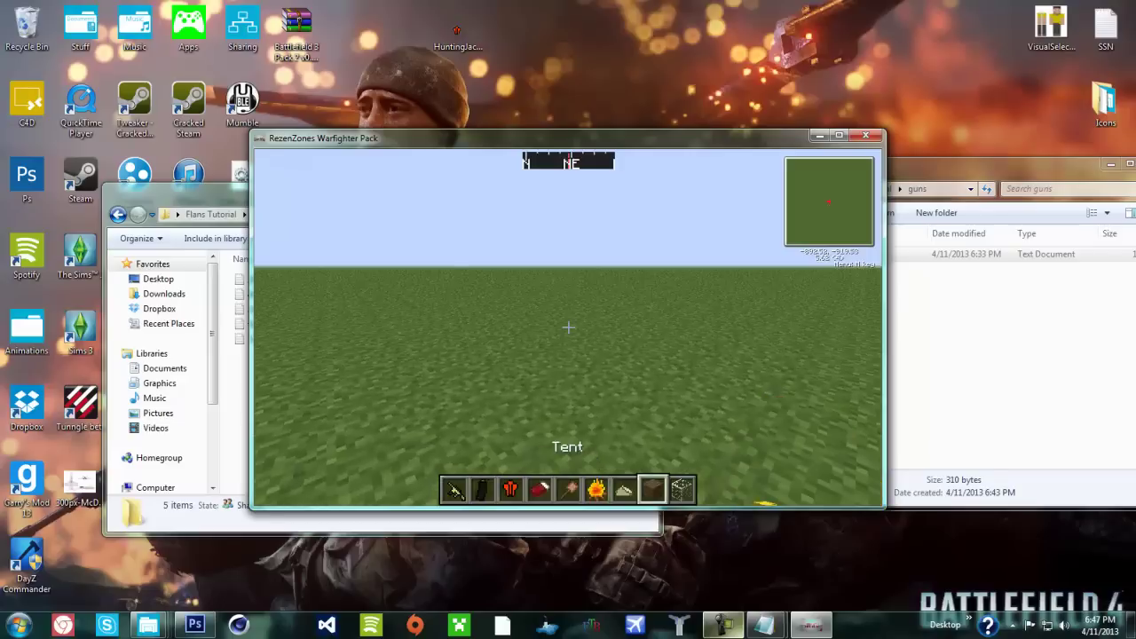
{"action": "scroll", "coordinate": [568, 326], "scroll_direction": "down", "scroll_amount": 1}
{"action": "scroll", "coordinate": [568, 327], "scroll_direction": "up", "scroll_amount": 2}
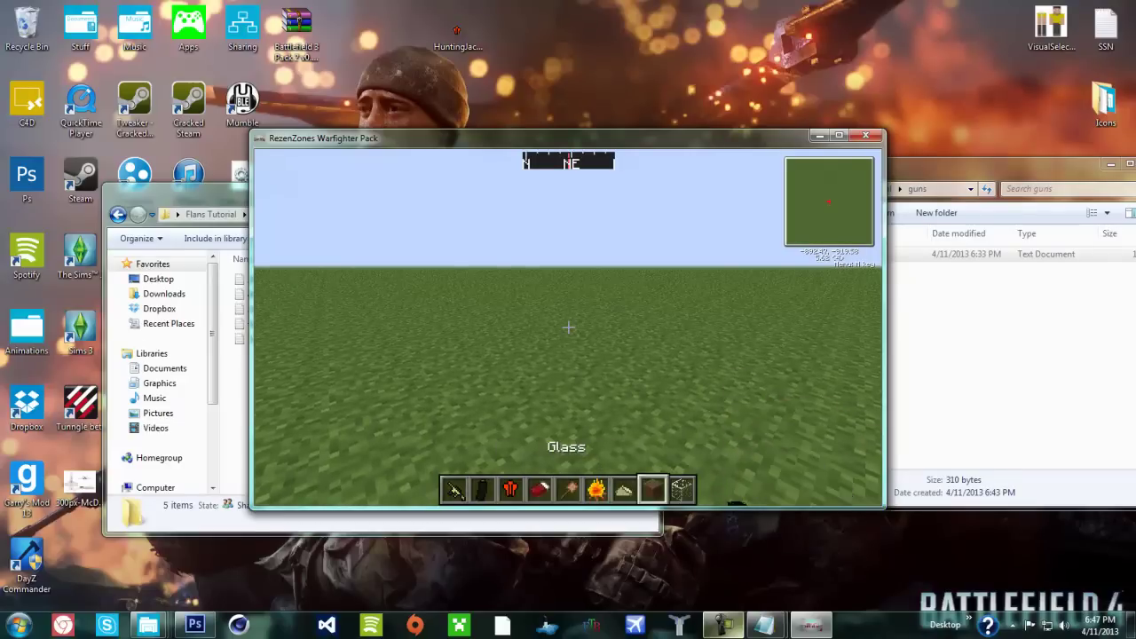
{"action": "right_click", "coordinate": [568, 327]}
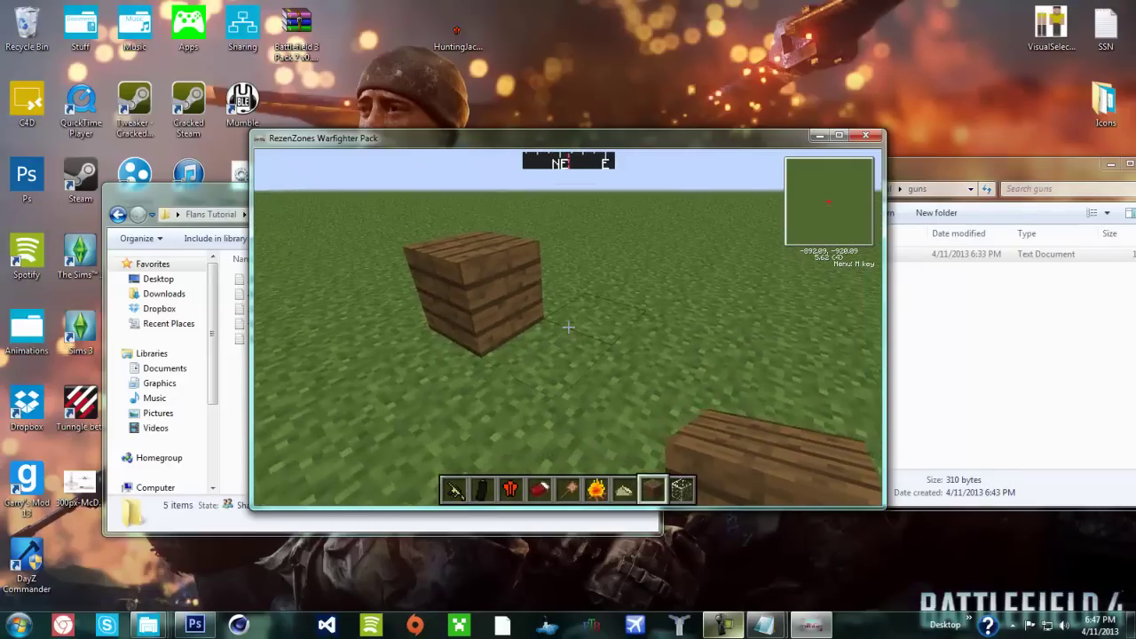
{"action": "right_click", "coordinate": [568, 327]}
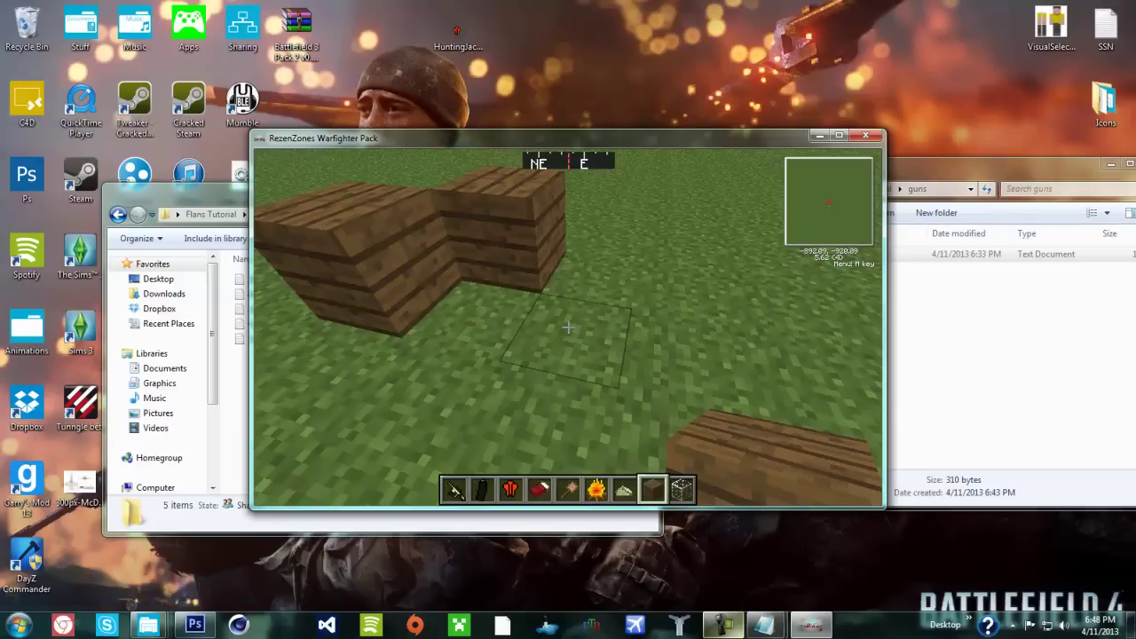
{"action": "right_click", "coordinate": [568, 328]}
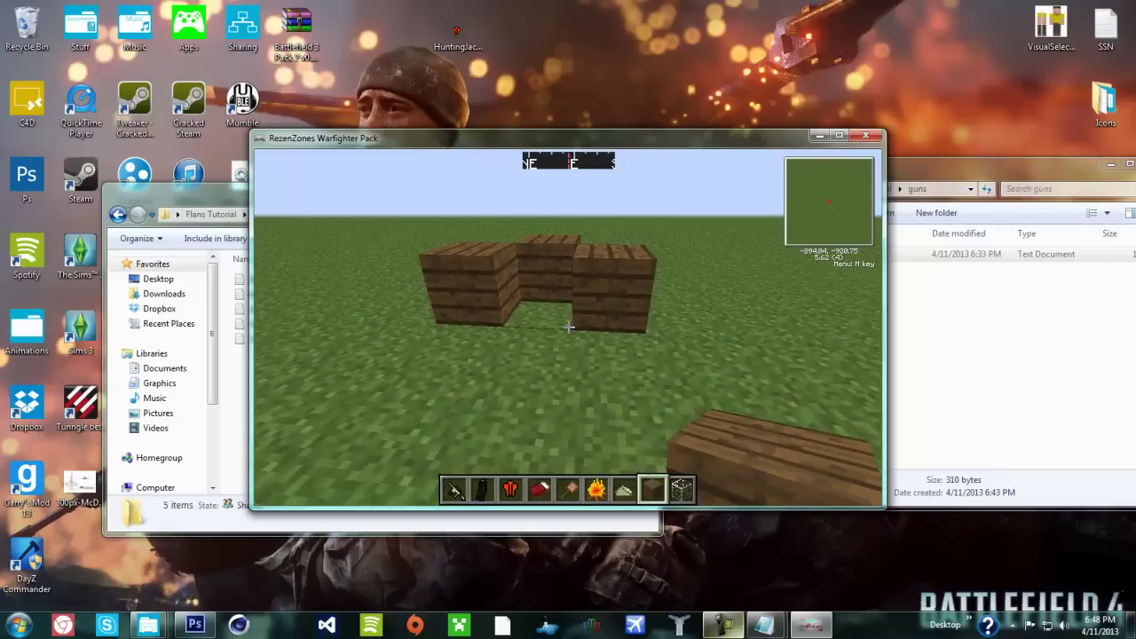
{"action": "right_click", "coordinate": [568, 328]}
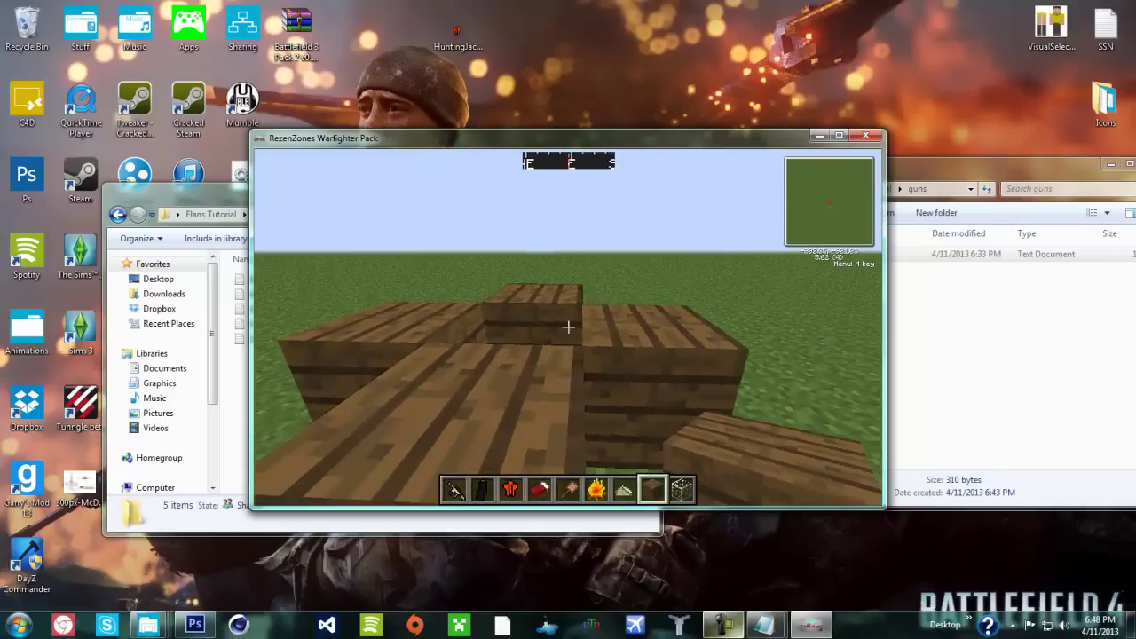
{"action": "right_click", "coordinate": [568, 327]}
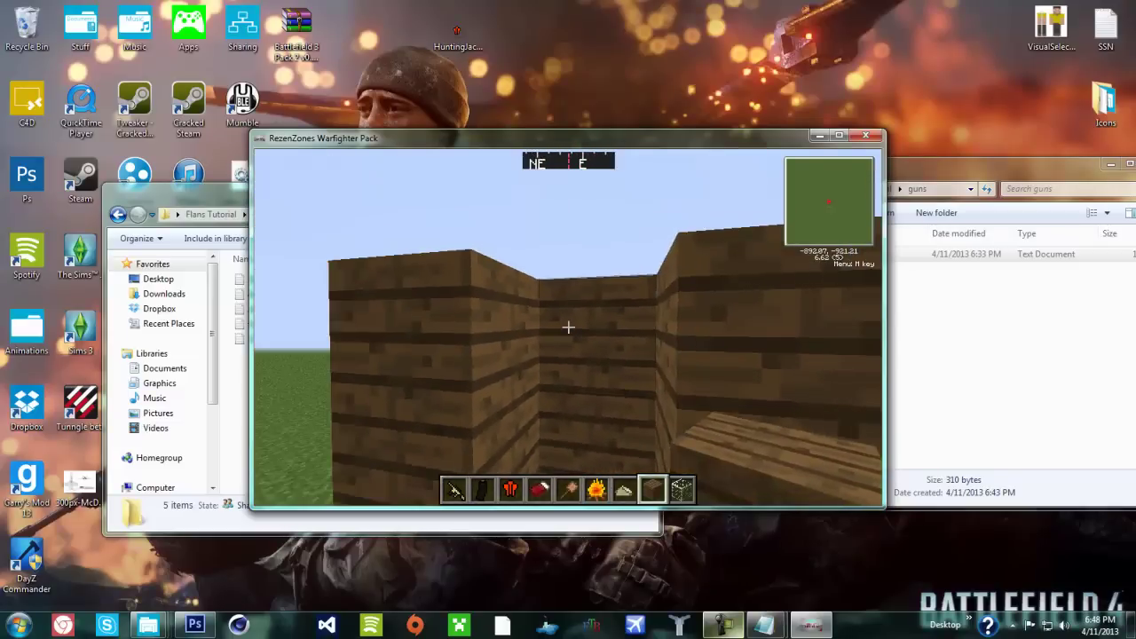
Step: Search the creative inventory for the Spawn Villager egg, put it in the seventh hotbar slot, and spawn a villager inside the plank enclosure
{"action": "key", "text": "e"}
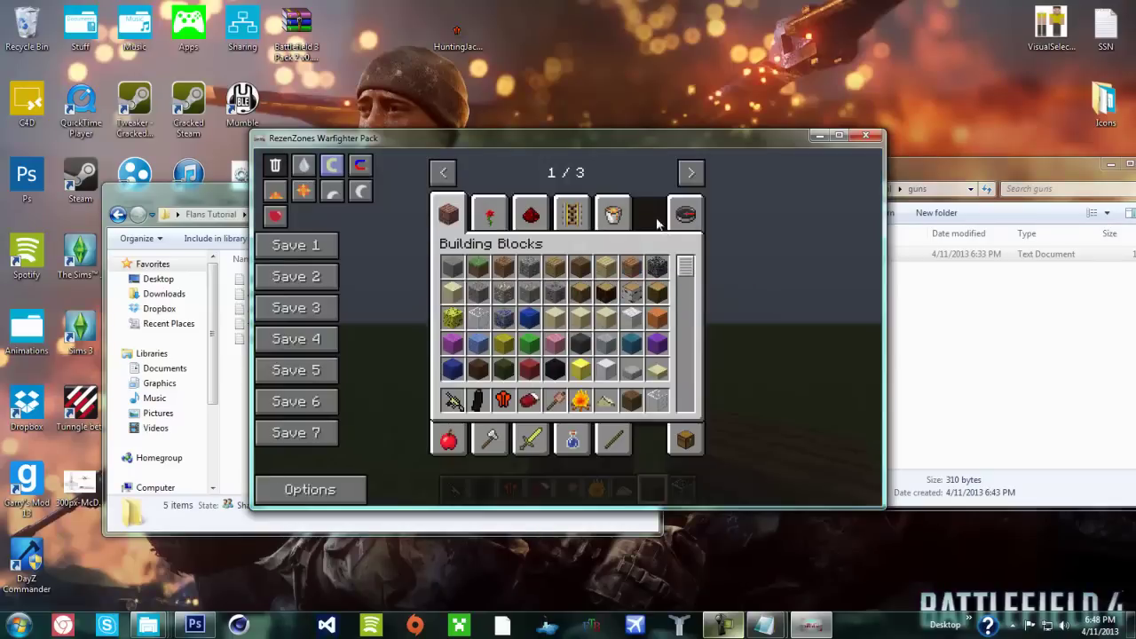
{"action": "left_click", "coordinate": [685, 215]}
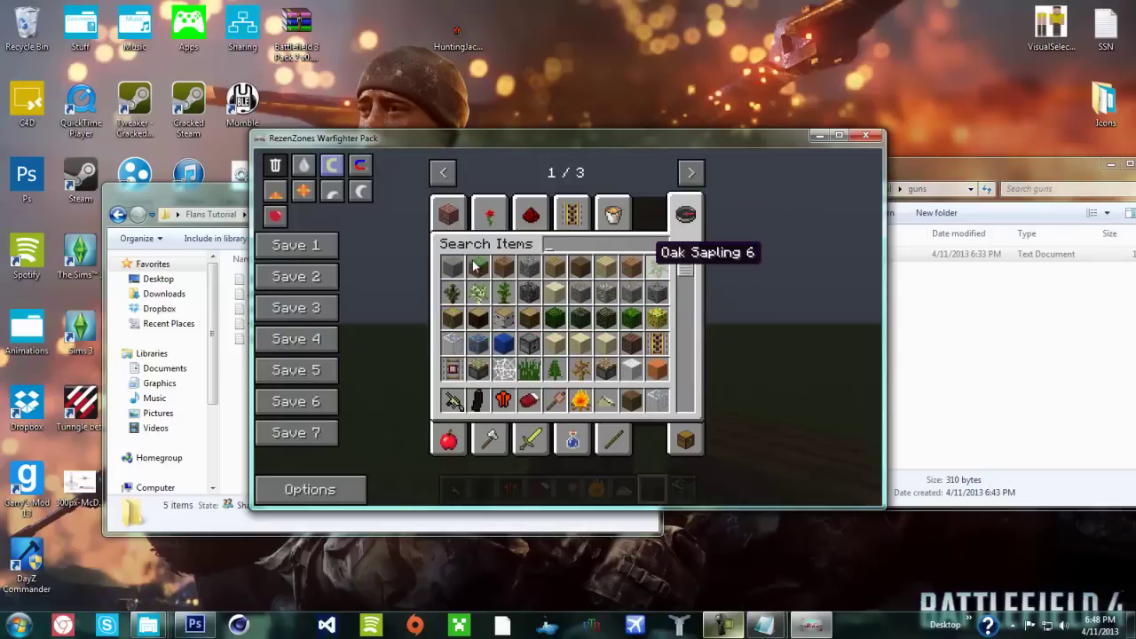
{"action": "type", "text": "vill"}
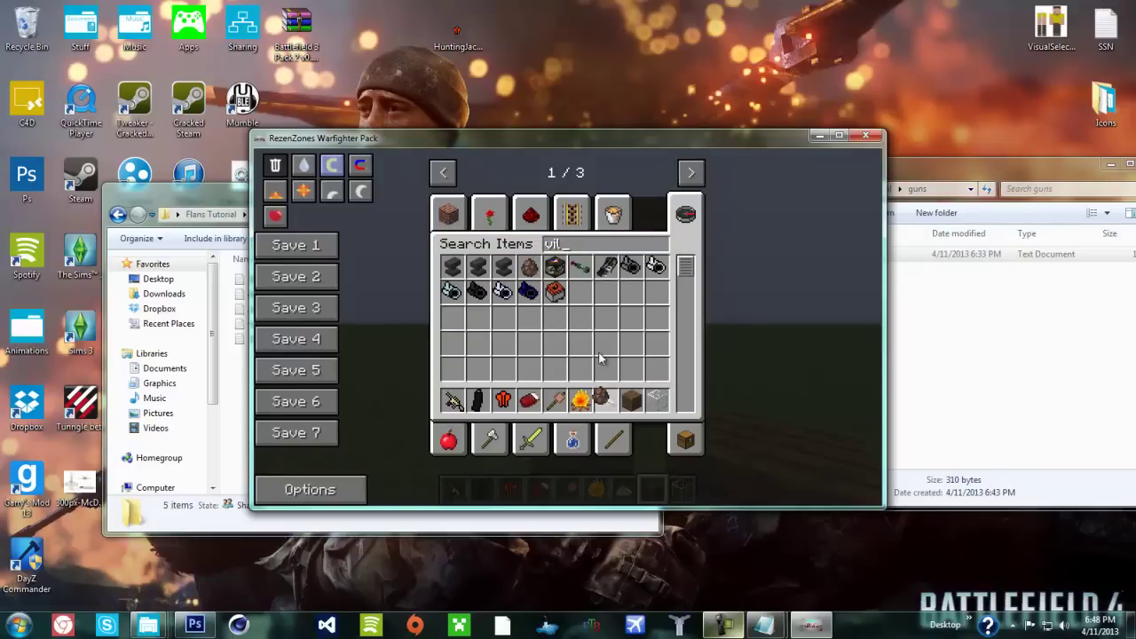
{"action": "key", "text": "Escape"}
{"action": "key", "text": "7"}
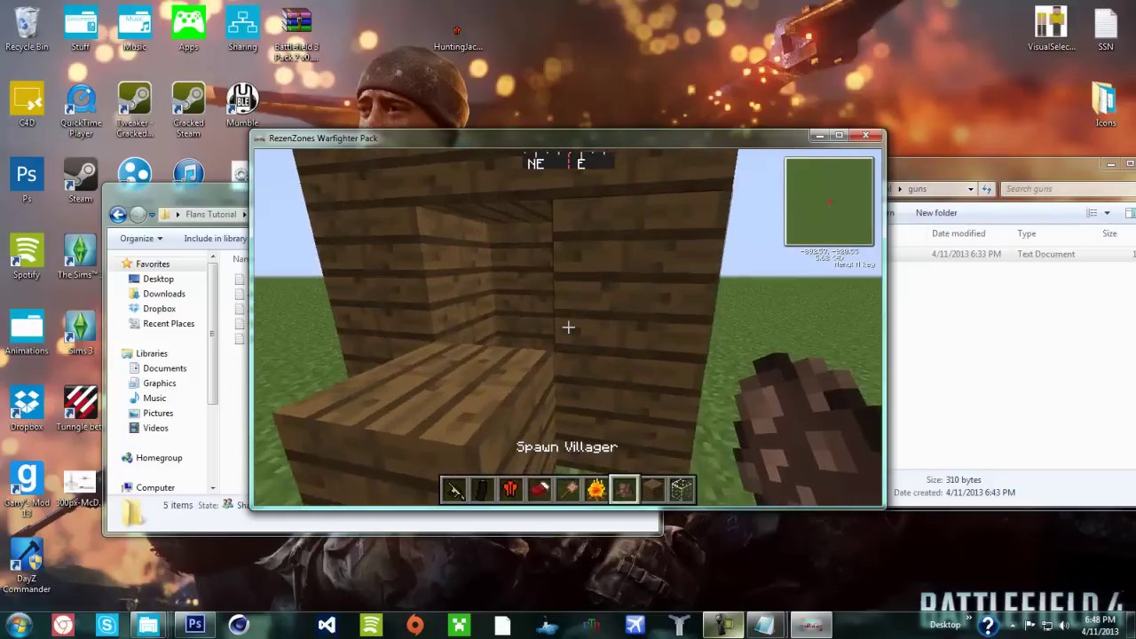
{"action": "mouse_move", "coordinate": [568, 328]}
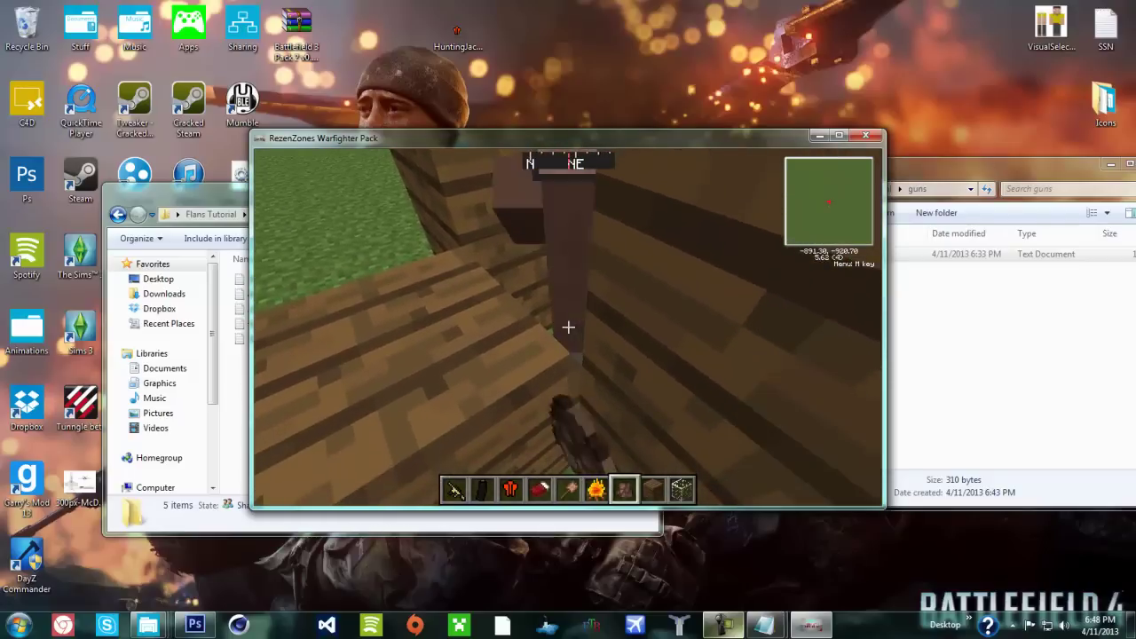
{"action": "key", "text": "s"}
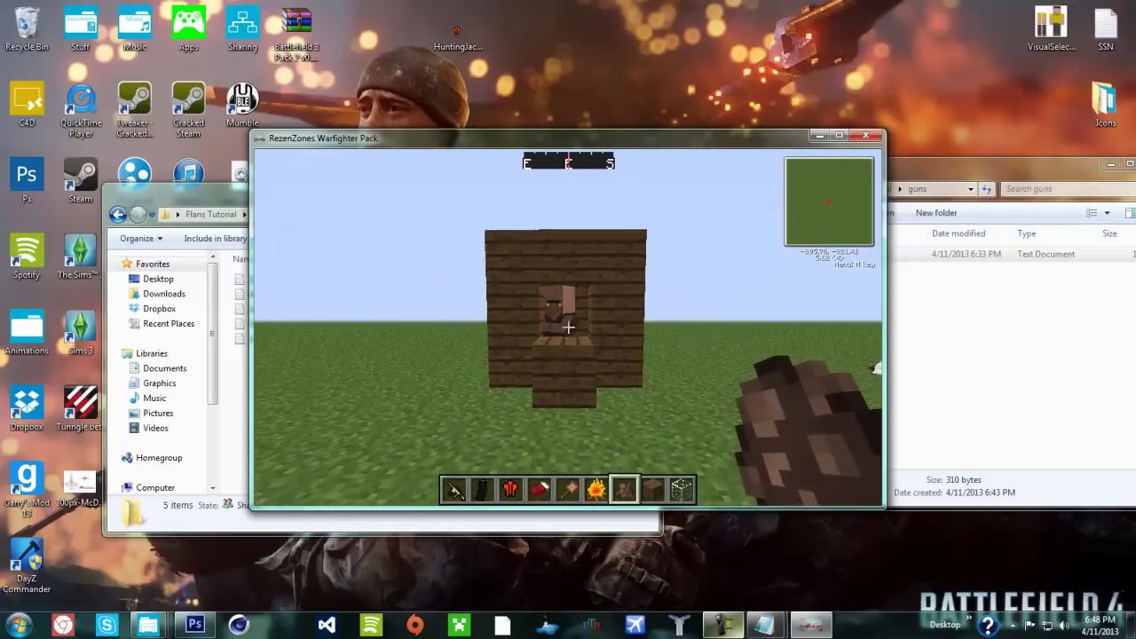
Step: Close the enclosure's front opening with Glass, and aim and fire the Shooter gun at the villager behind it
{"action": "key", "text": "8"}
{"action": "key", "text": "9"}
{"action": "key", "text": "w"}
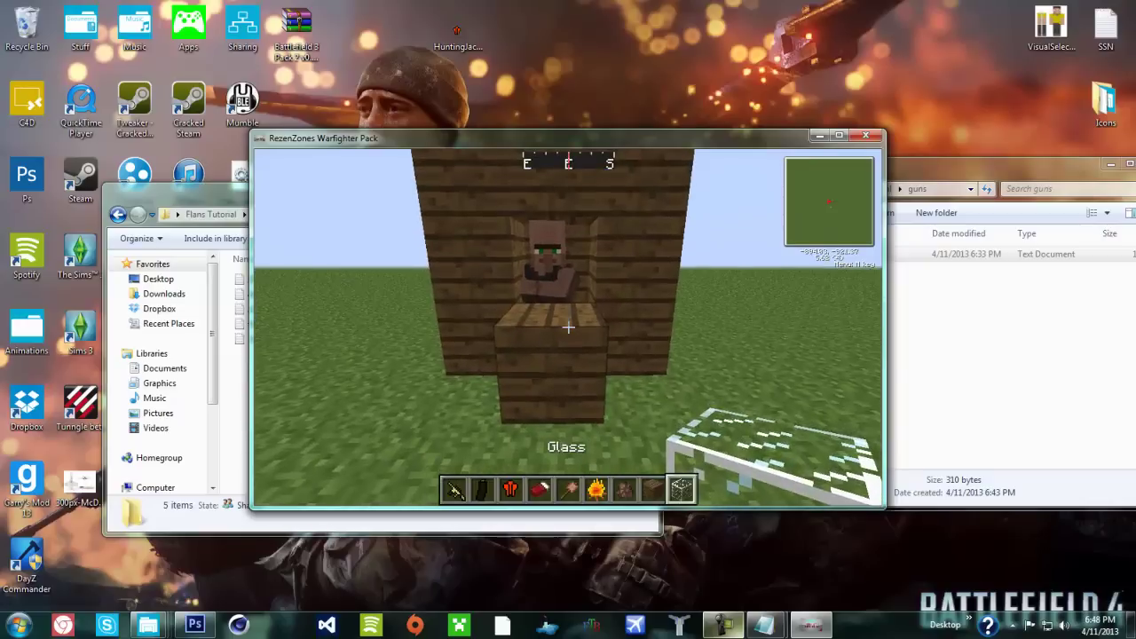
{"action": "key", "text": "s"}
{"action": "right_click", "coordinate": [568, 327]}
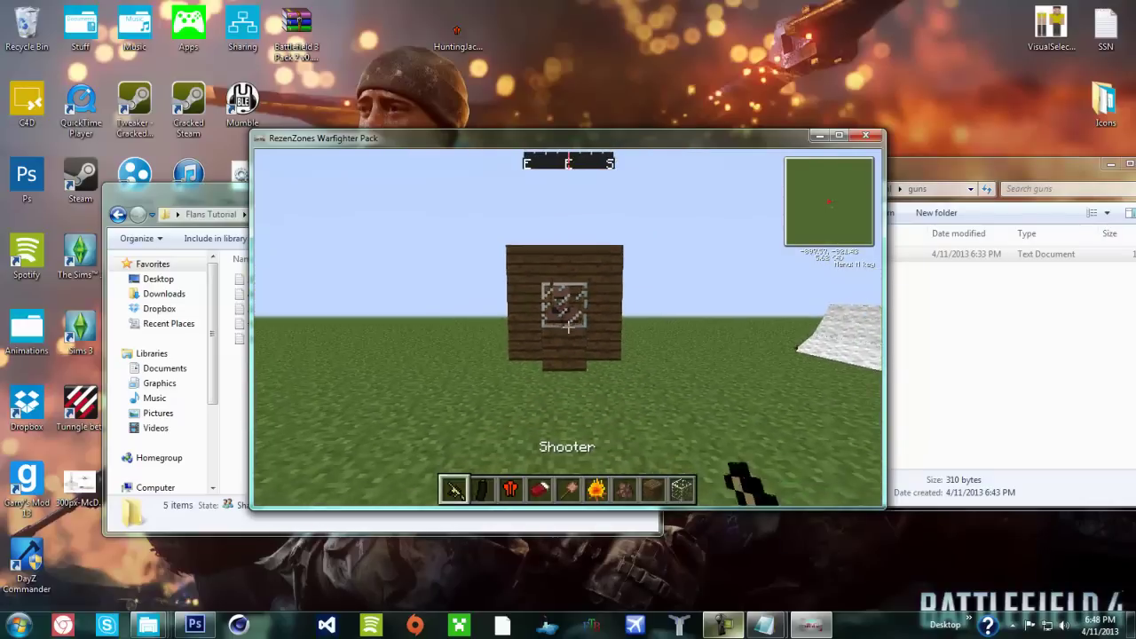
{"action": "left_click", "coordinate": [568, 326]}
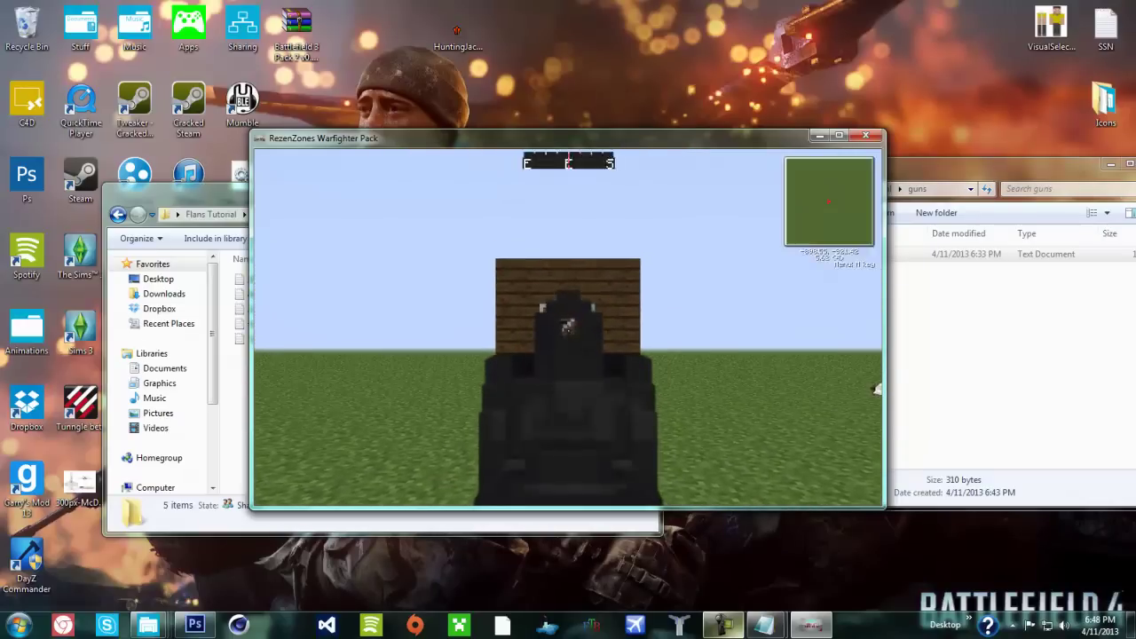
{"action": "left_click", "coordinate": [568, 326]}
Step: Browse the creative inventory to the Flan's Mod Guns category and check the Shooter entry
{"action": "key", "text": "e"}
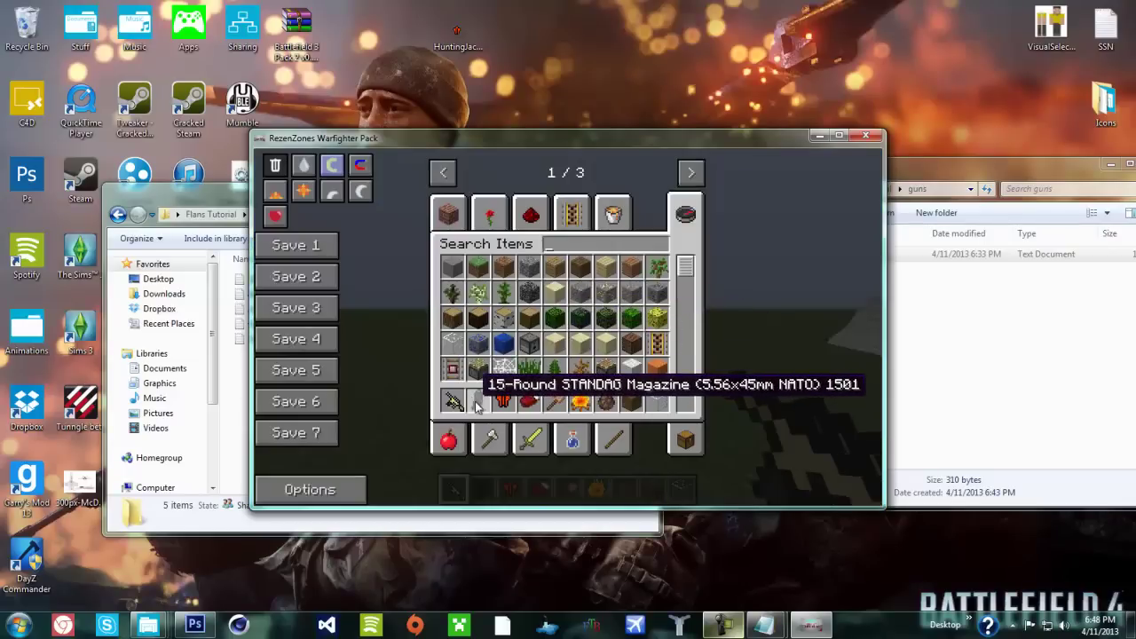
{"action": "left_click", "coordinate": [448, 213]}
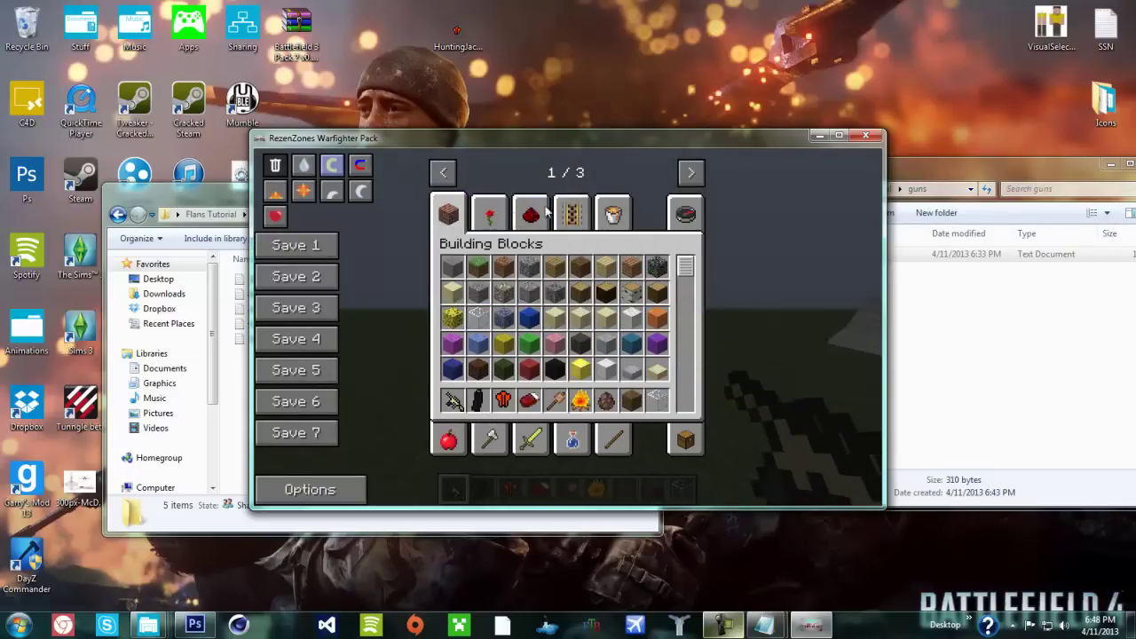
{"action": "left_click", "coordinate": [691, 172]}
{"action": "left_click", "coordinate": [489, 213]}
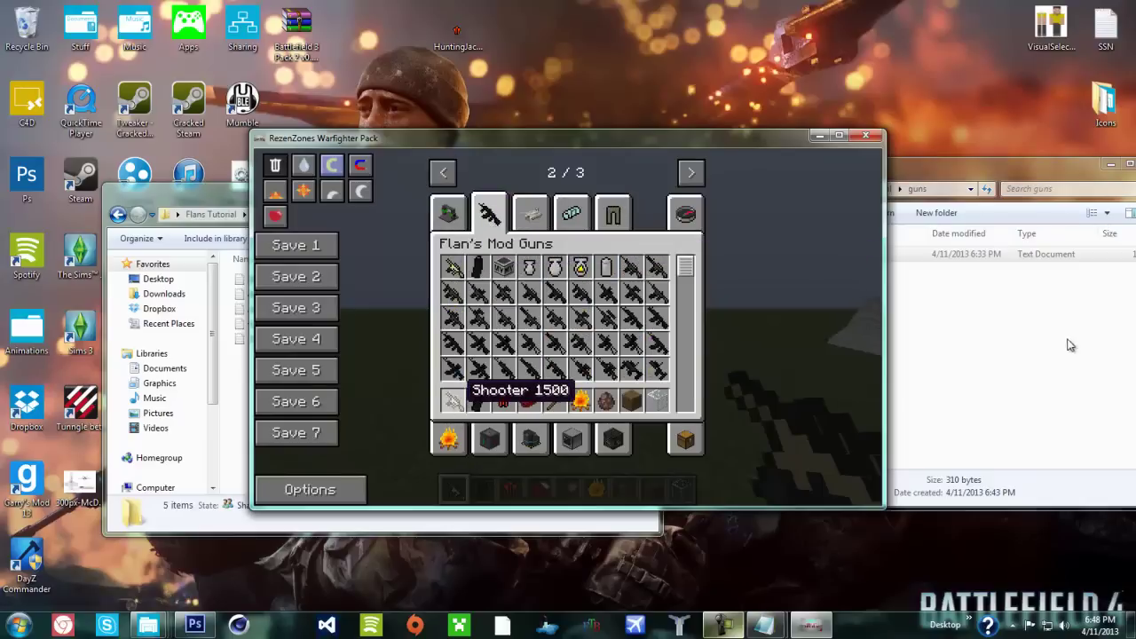
Step: Review the ShootyGun definition in Notepad, and locate the 5.56NATO file in the Tutorial pack's bullets folder
{"action": "left_click", "coordinate": [972, 298]}
{"action": "double_click", "coordinate": [799, 257]}
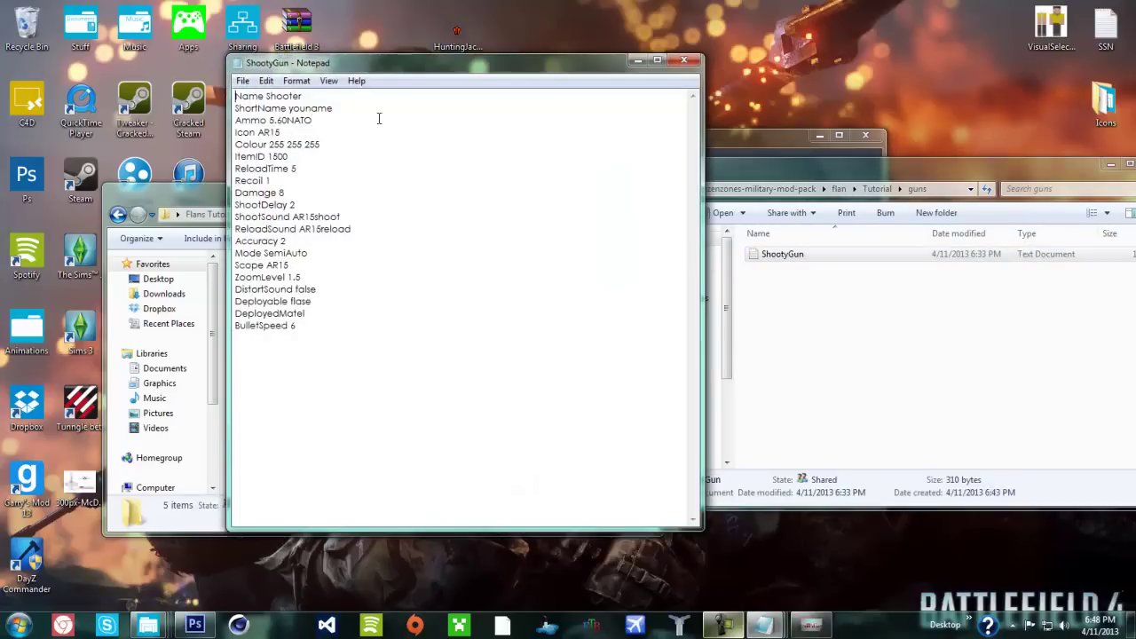
{"action": "left_click", "coordinate": [685, 62]}
{"action": "key", "text": "BackSpace"}
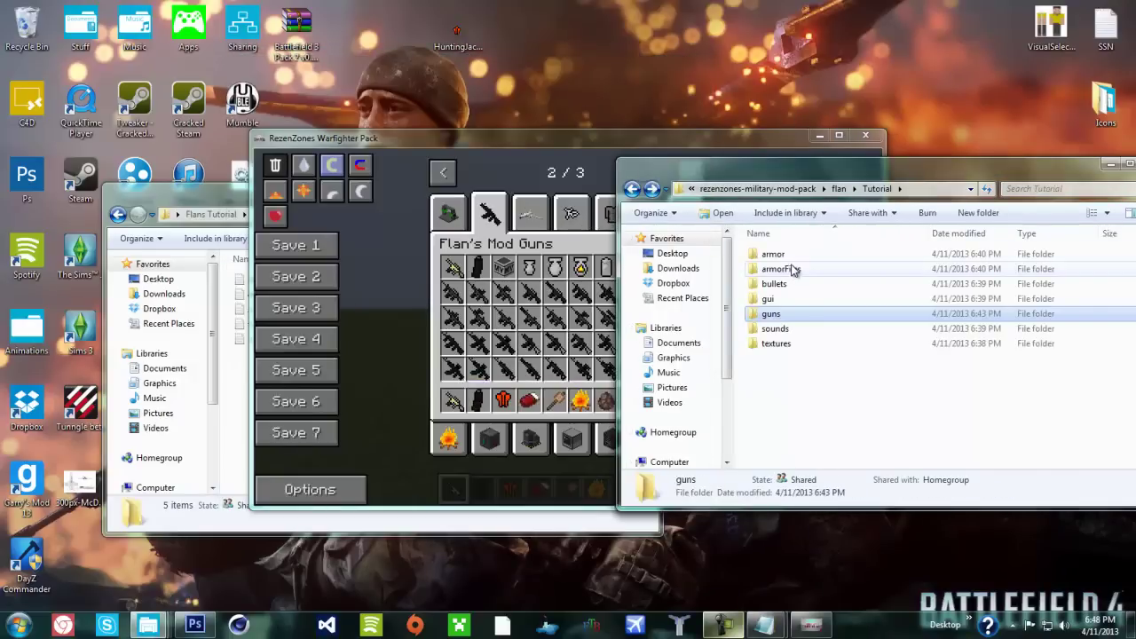
{"action": "double_click", "coordinate": [799, 269]}
{"action": "left_click", "coordinate": [803, 256]}
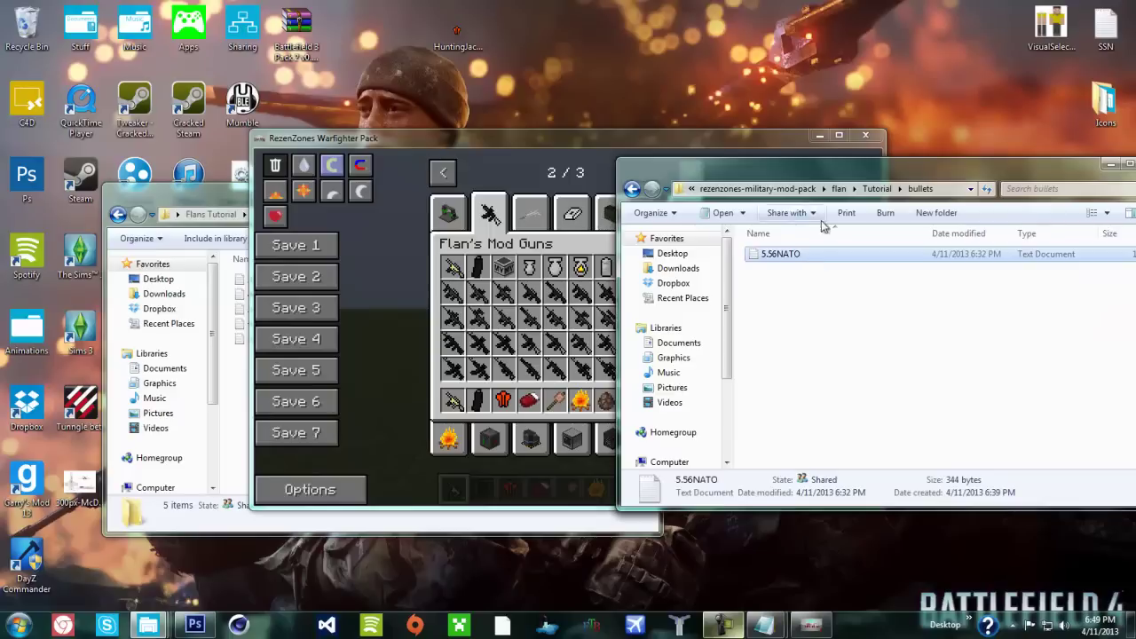
{"action": "left_click", "coordinate": [814, 142]}
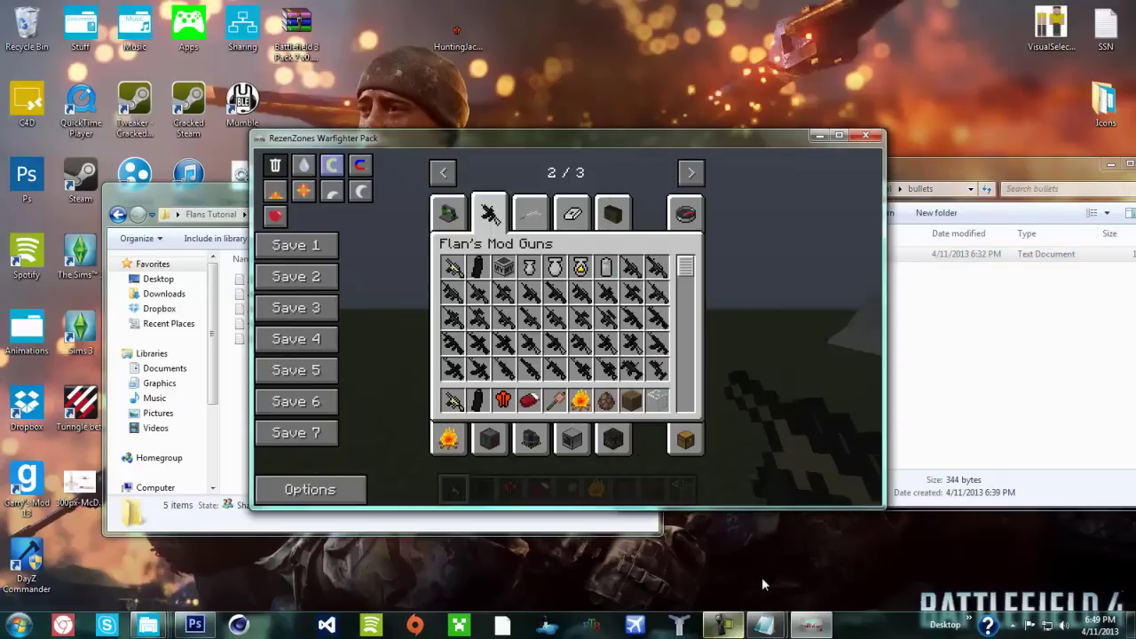
{"action": "left_click", "coordinate": [764, 625]}
{"action": "left_click", "coordinate": [1067, 561]}
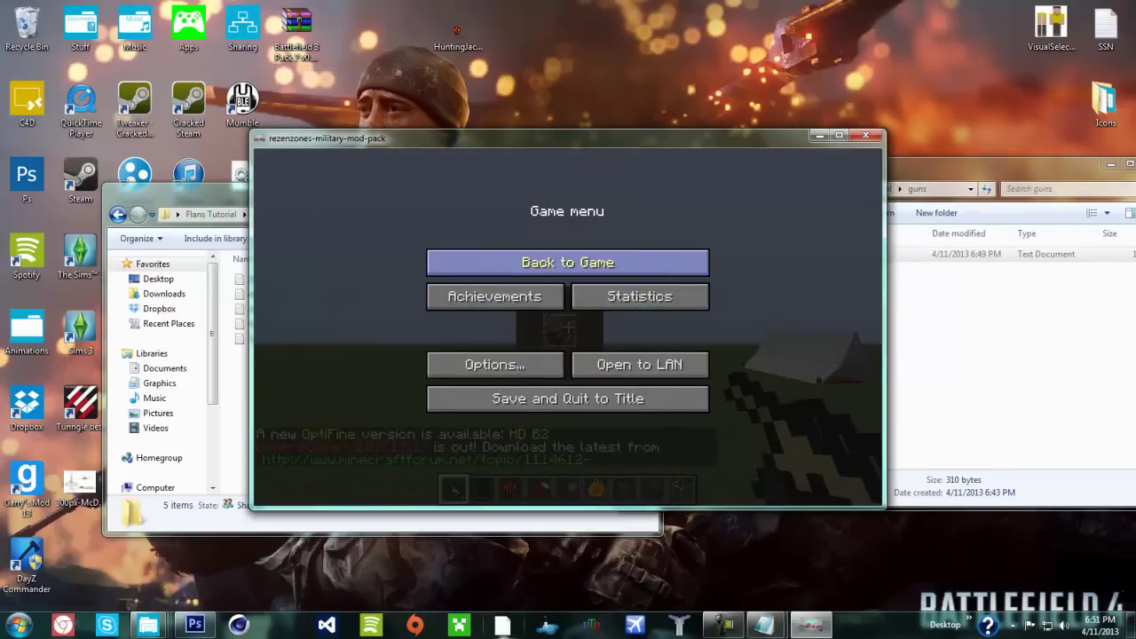
Step: Resume the Minecraft game, try the Hunting Vest in the chest slot, equip it in the helmet slot, and toggle the camera perspective
{"action": "left_click", "coordinate": [622, 263]}
{"action": "key", "text": "F1"}
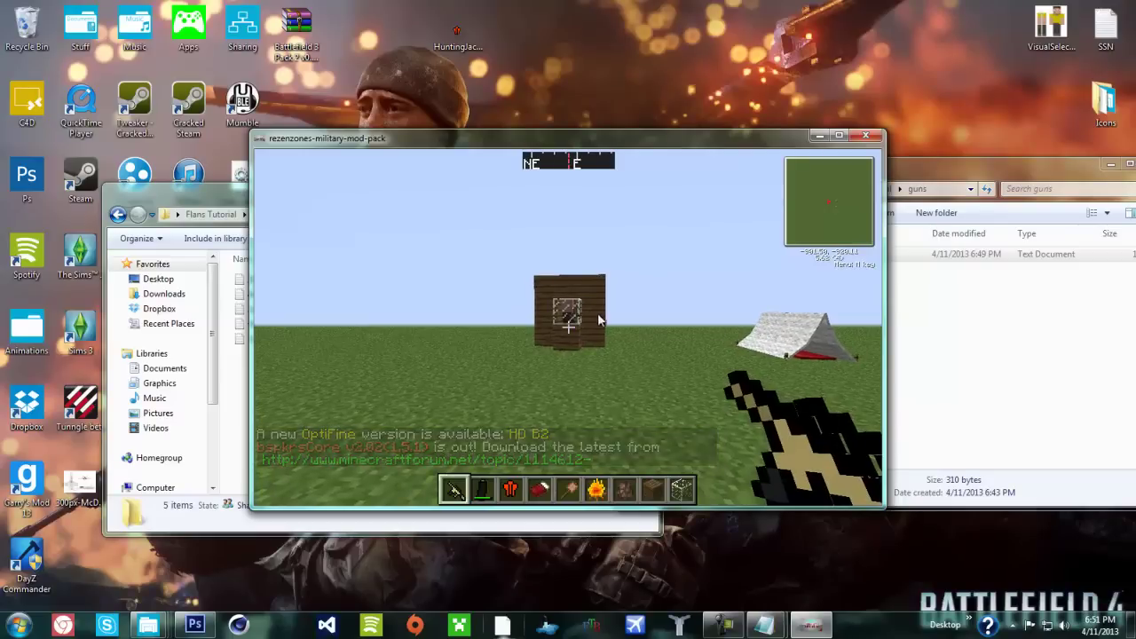
{"action": "key", "text": "e"}
{"action": "left_click", "coordinate": [685, 439]}
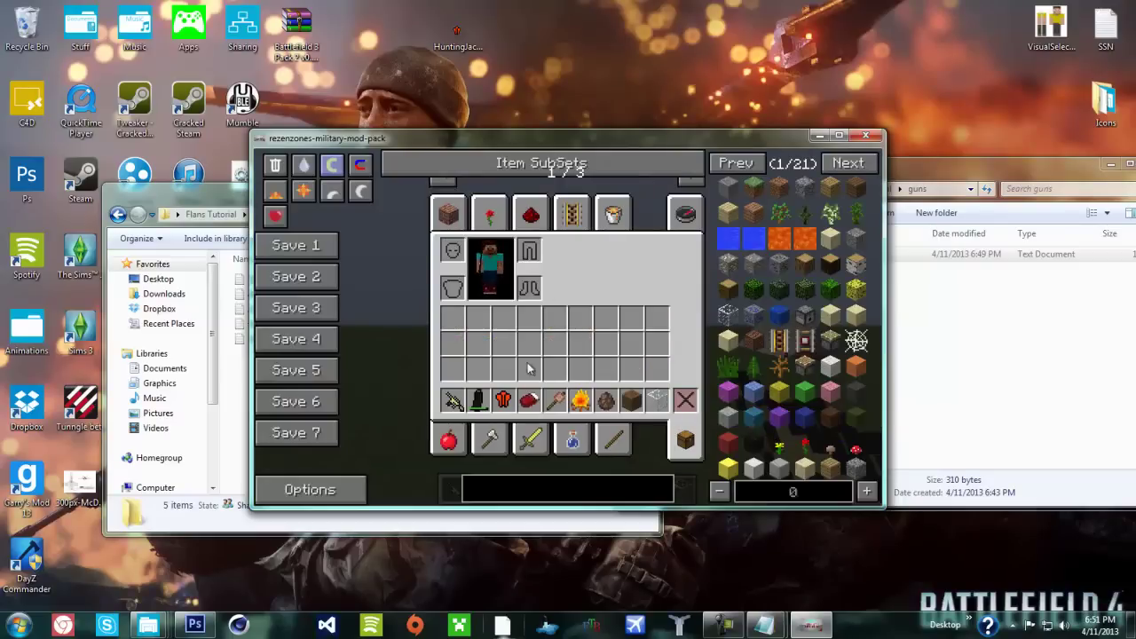
{"action": "left_click", "coordinate": [503, 401]}
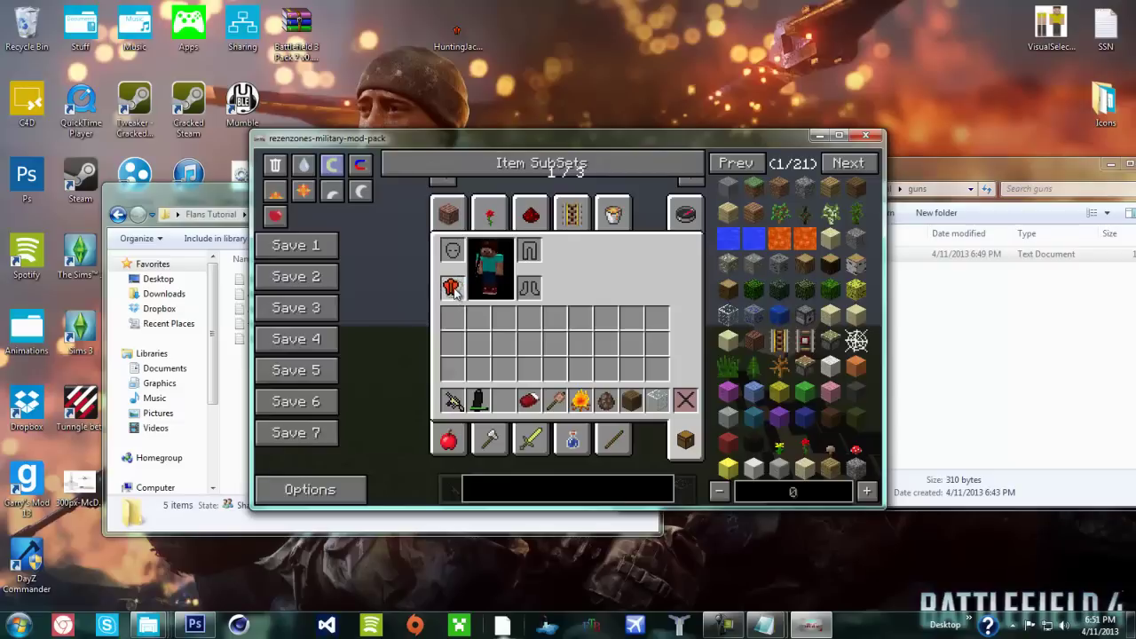
{"action": "left_click", "coordinate": [506, 402]}
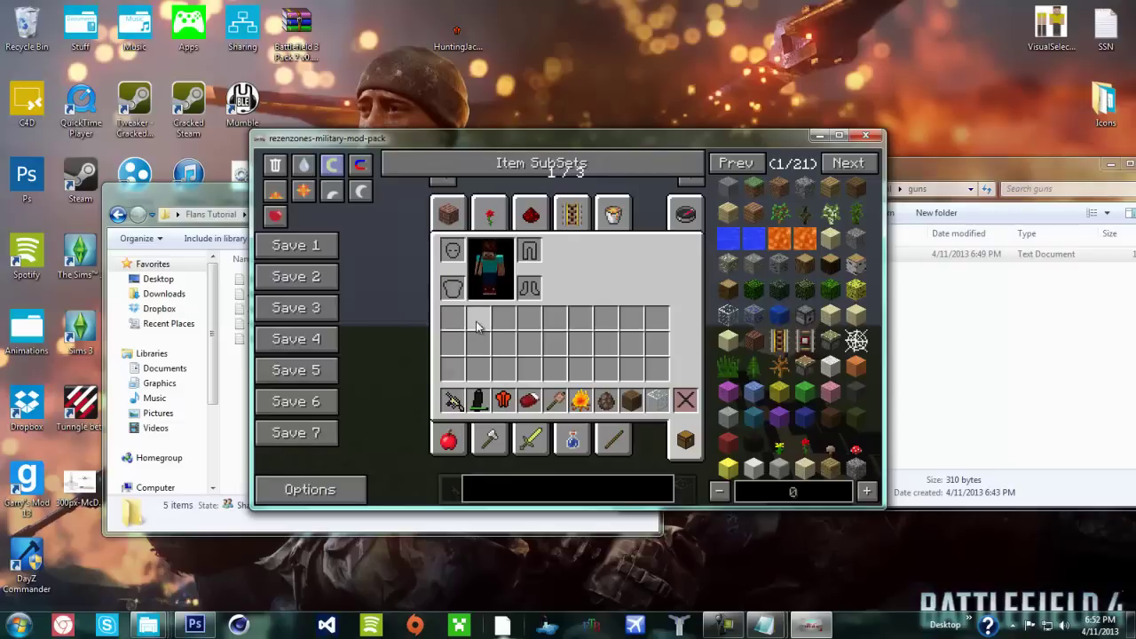
{"action": "left_click", "coordinate": [505, 396], "text": "shift"}
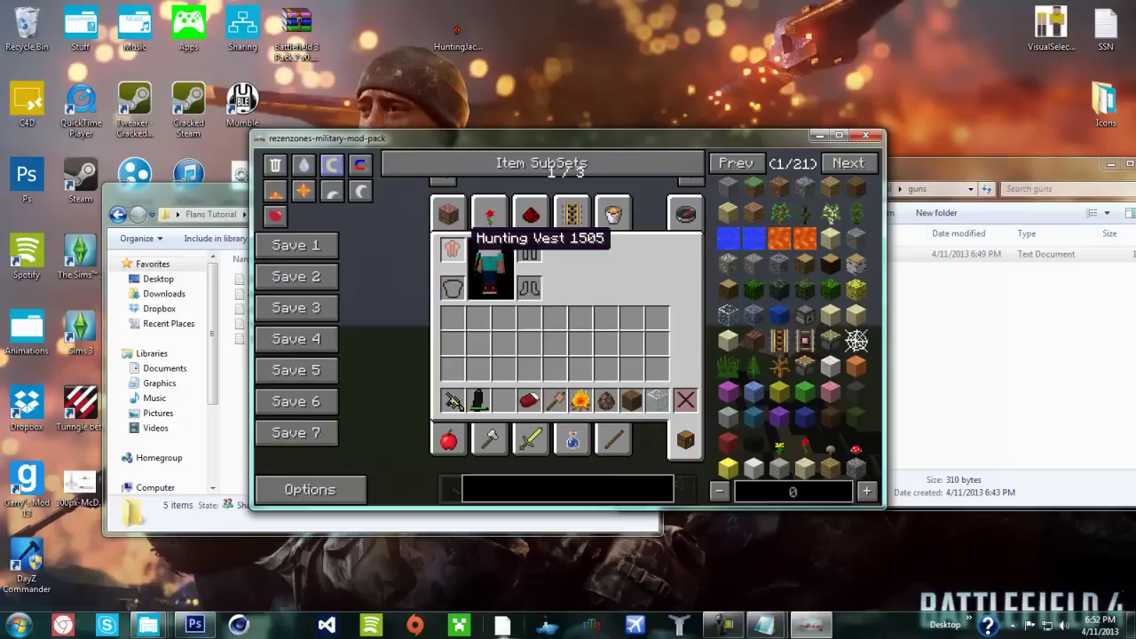
{"action": "key", "text": "e"}
{"action": "key", "text": "F5"}
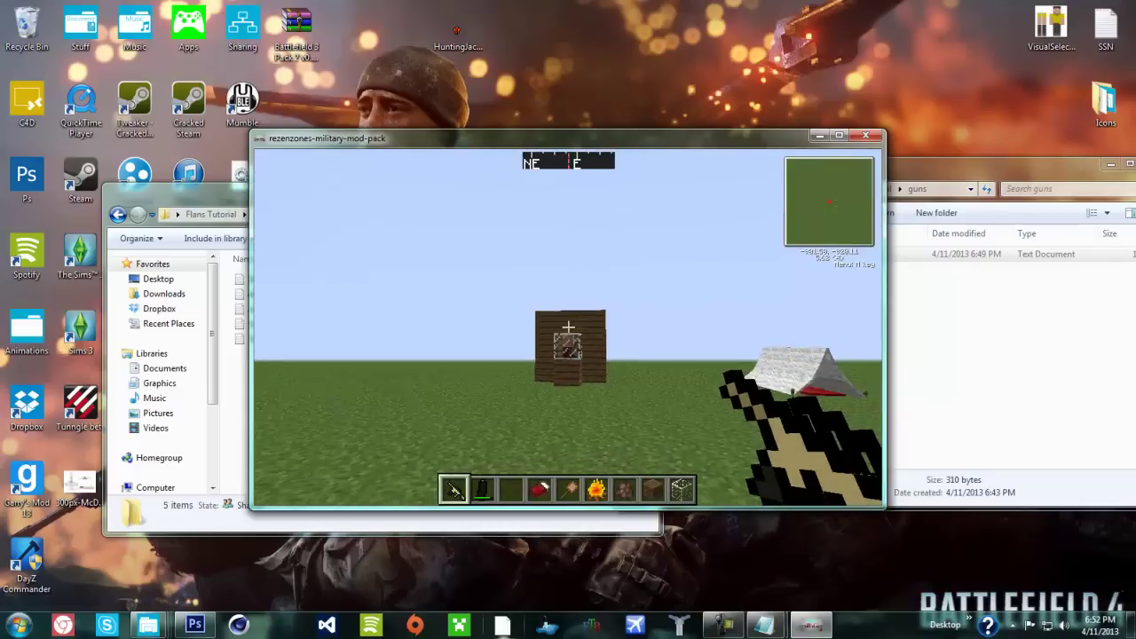
Step: Aim and fire the Shooter gun at the villager's enclosure, and break its Glass block by hand using the empty third hotbar slot
{"action": "left_click", "coordinate": [569, 336]}
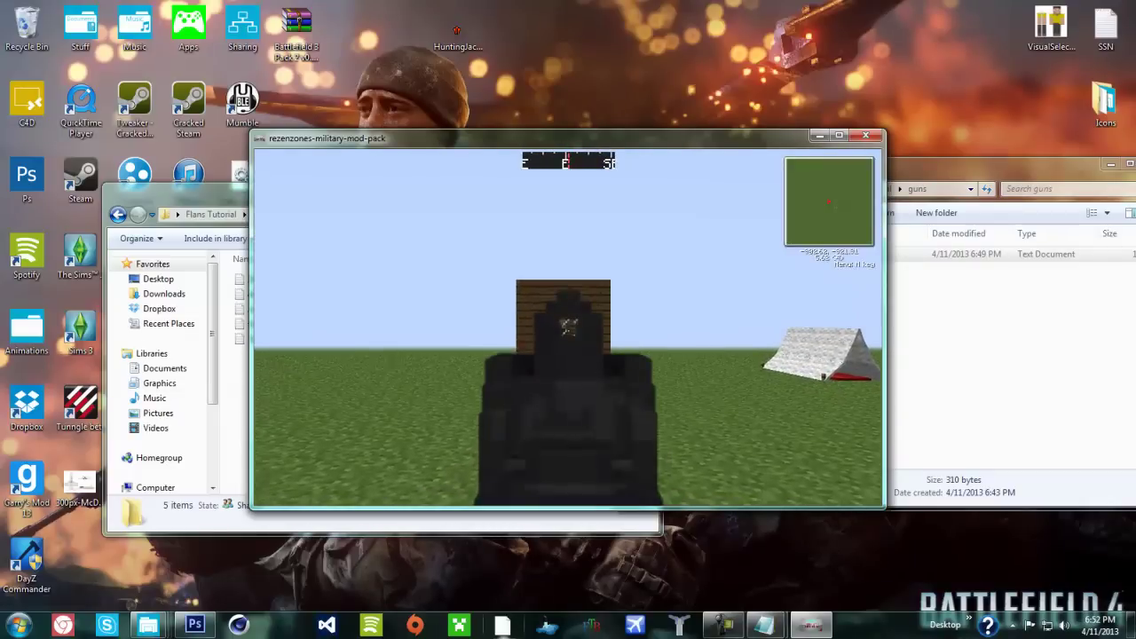
{"action": "left_click", "coordinate": [568, 330]}
{"action": "scroll", "coordinate": [566, 330], "scroll_direction": "down", "scroll_amount": 2}
{"action": "key", "text": "w"}
{"action": "key", "text": "w"}
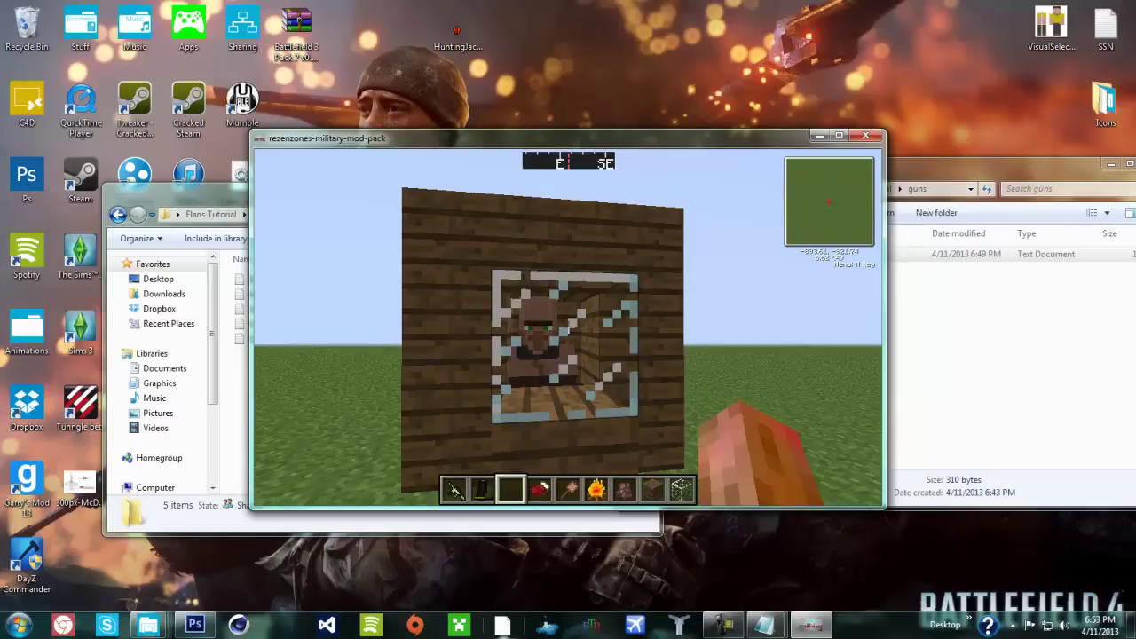
{"action": "key", "text": "w"}
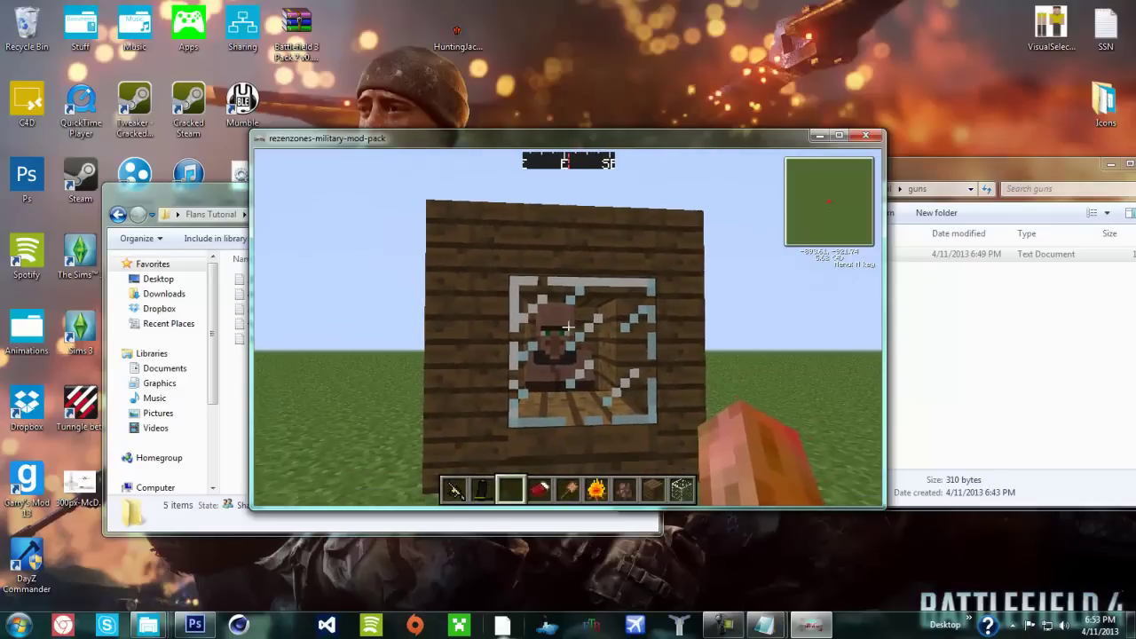
{"action": "left_click", "coordinate": [568, 328]}
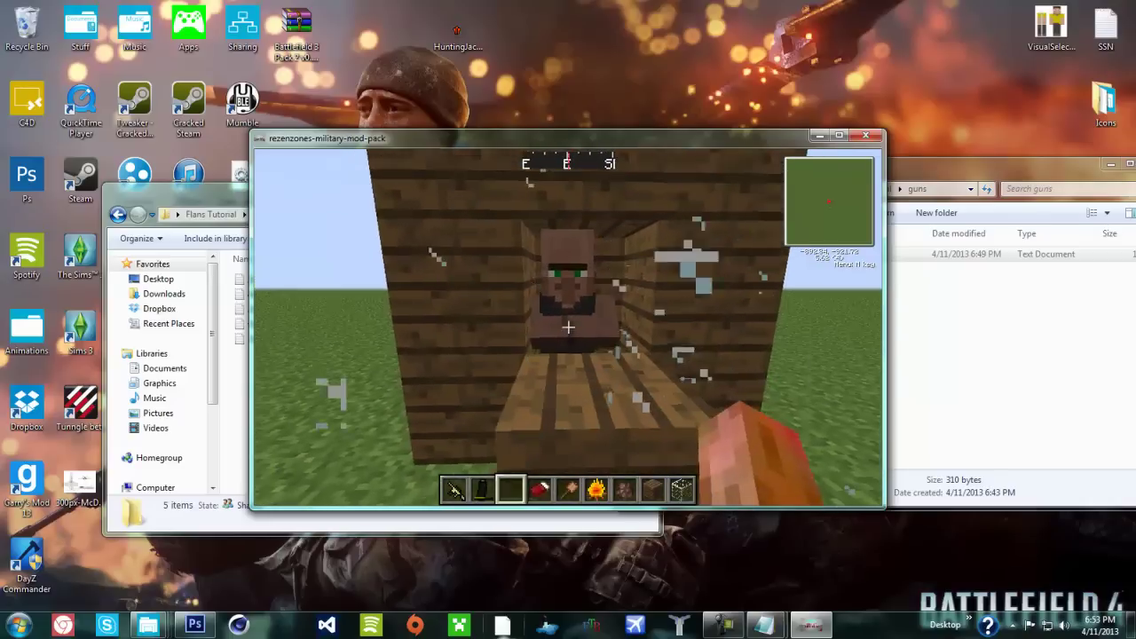
{"action": "key", "text": "s"}
{"action": "key", "text": "w"}
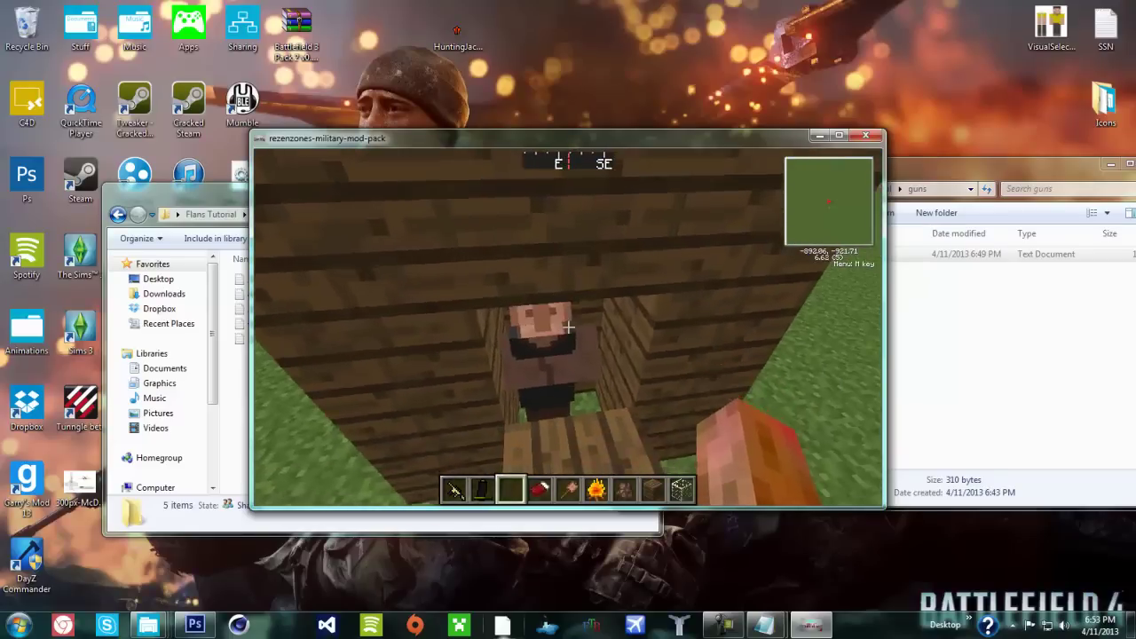
Step: Back away from the villager's enclosure with the Shooter in hand, and browse the Flan's Mod Guns category
{"action": "key", "text": "1"}
{"action": "key", "text": "s"}
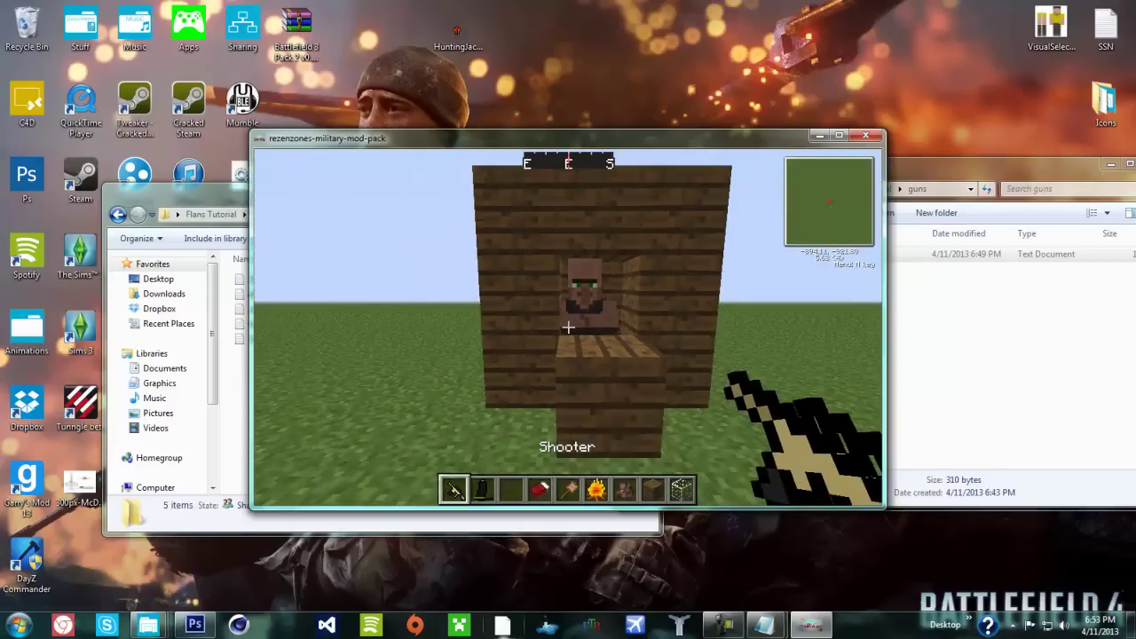
{"action": "key", "text": "s"}
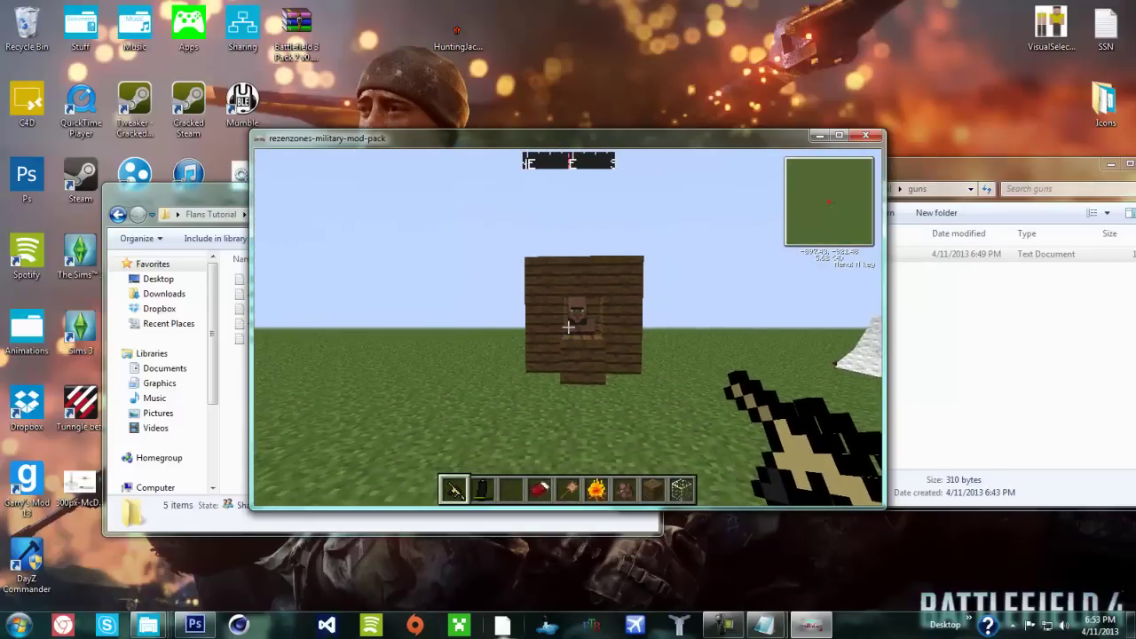
{"action": "key", "text": "e"}
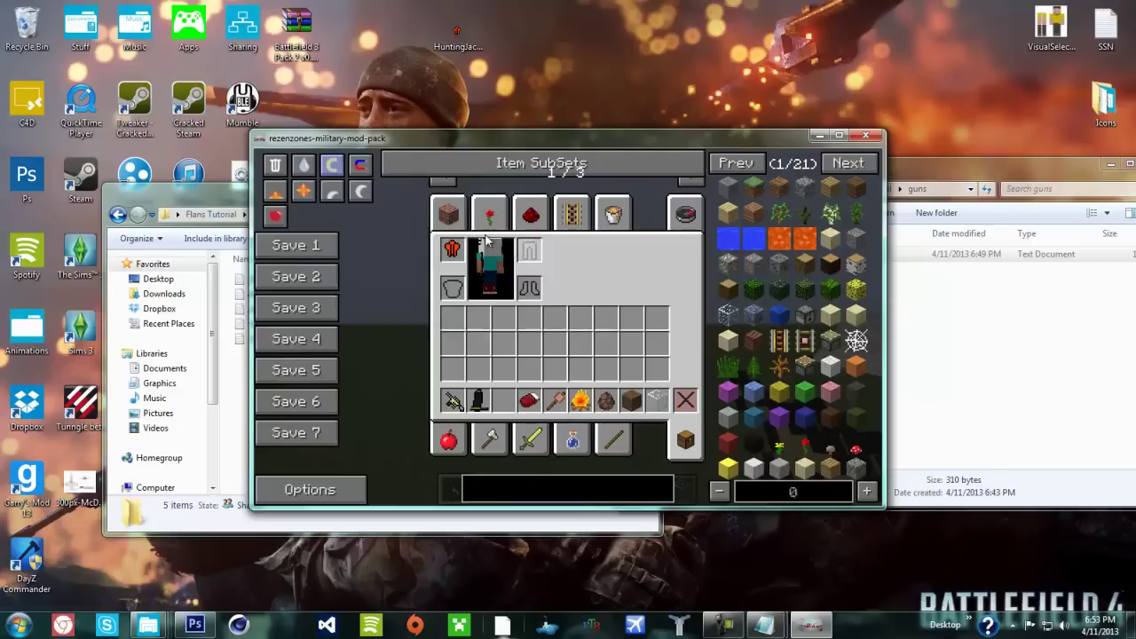
{"action": "left_click", "coordinate": [691, 181]}
{"action": "left_click", "coordinate": [490, 213]}
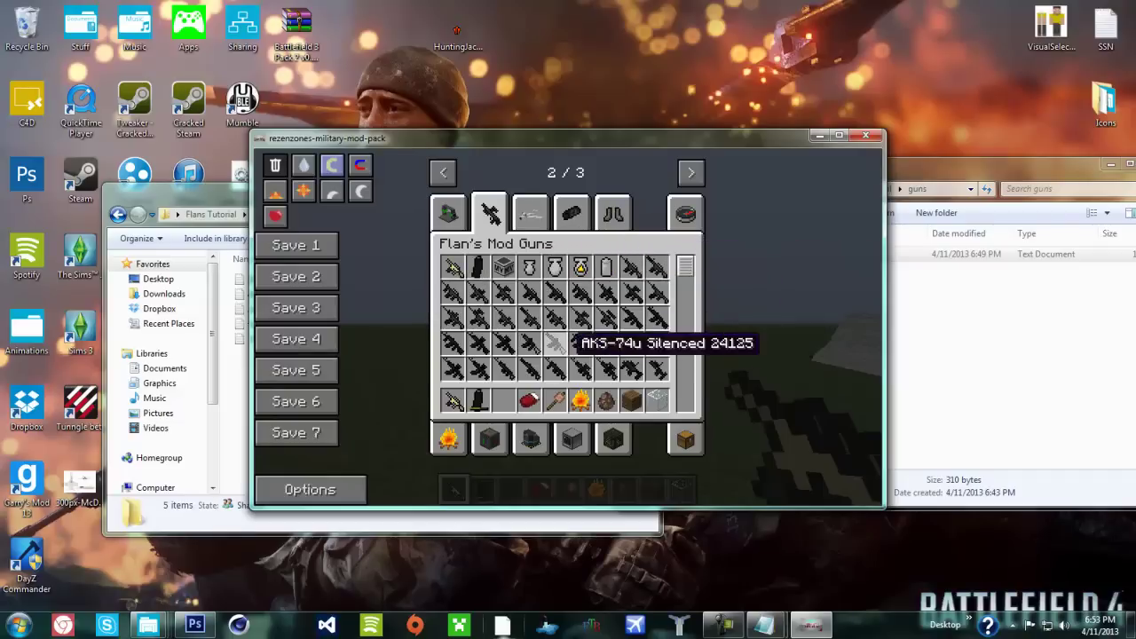
{"action": "key", "text": "e"}
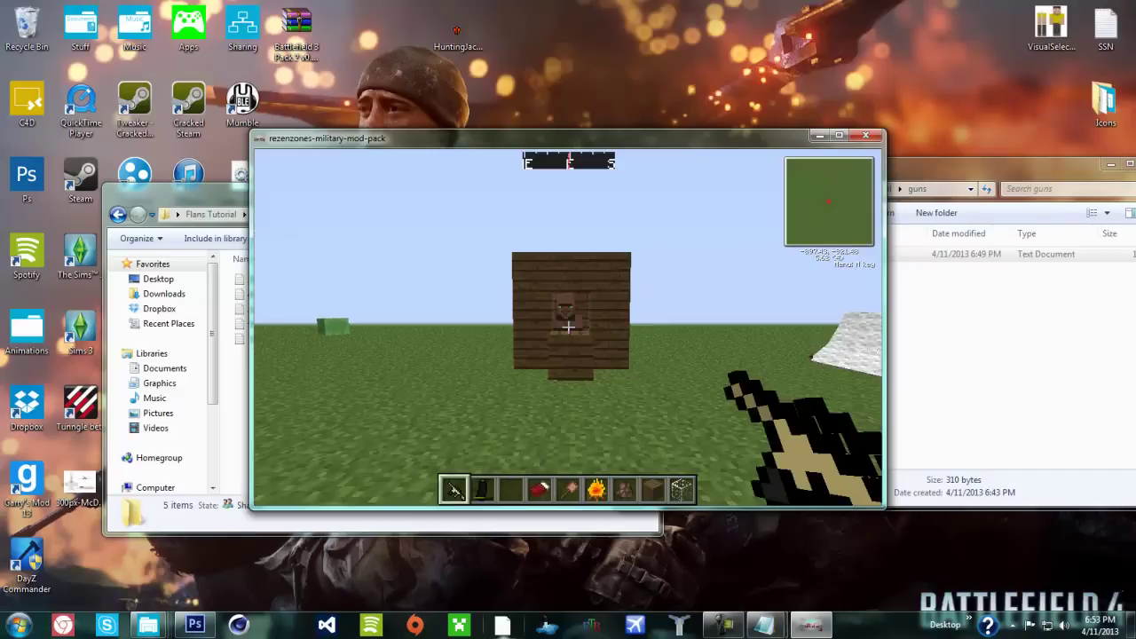
Step: Aim and fire the Shooter at the villager through the enclosure opening, and at the slime in the field
{"action": "left_click", "coordinate": [568, 329]}
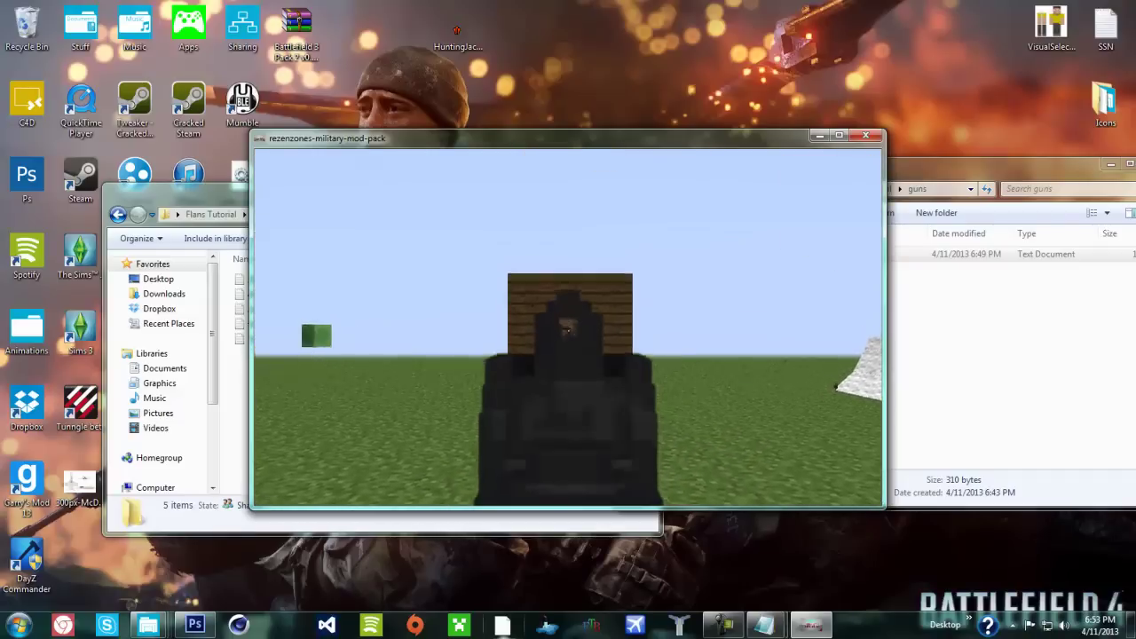
{"action": "key", "text": "w"}
{"action": "left_click", "coordinate": [568, 328]}
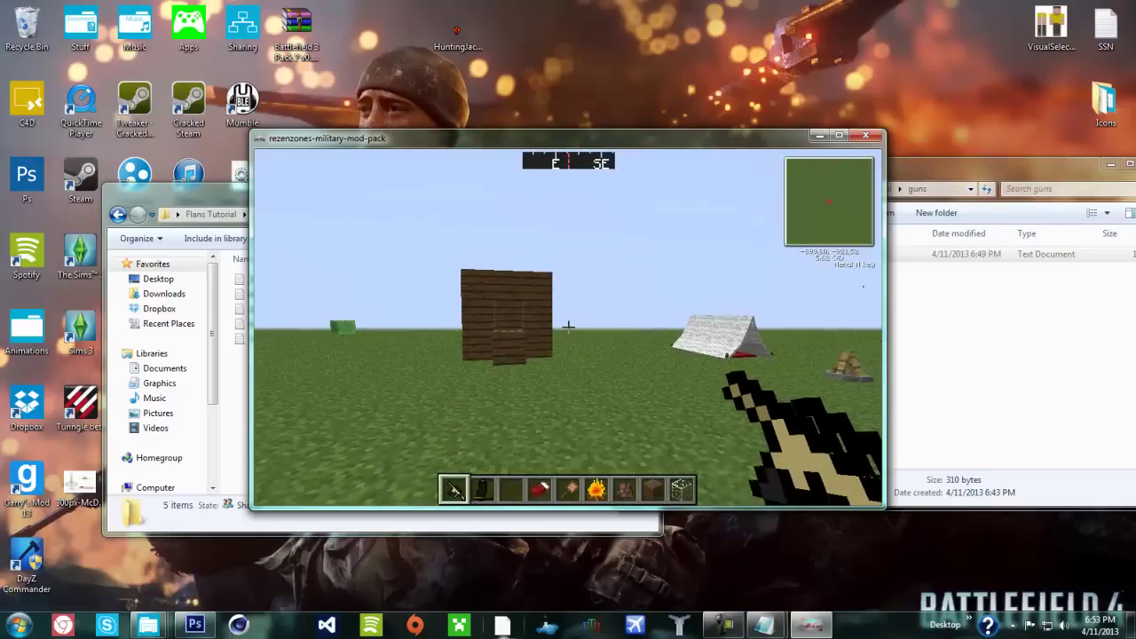
{"action": "key", "text": "a"}
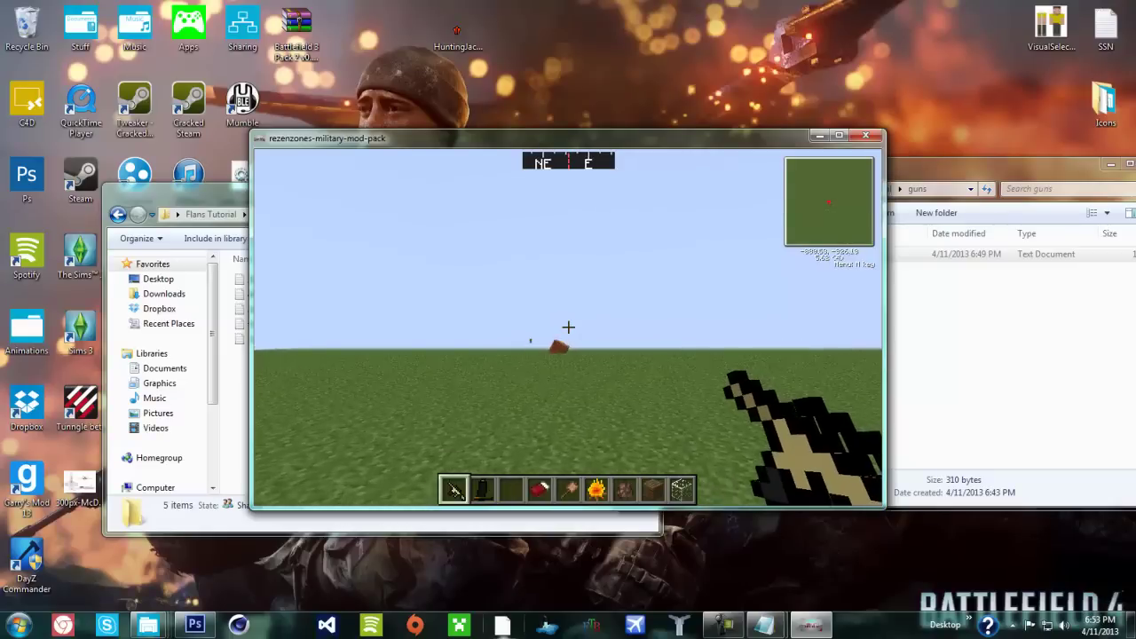
{"action": "scroll", "coordinate": [568, 328], "scroll_direction": "down", "scroll_amount": 2}
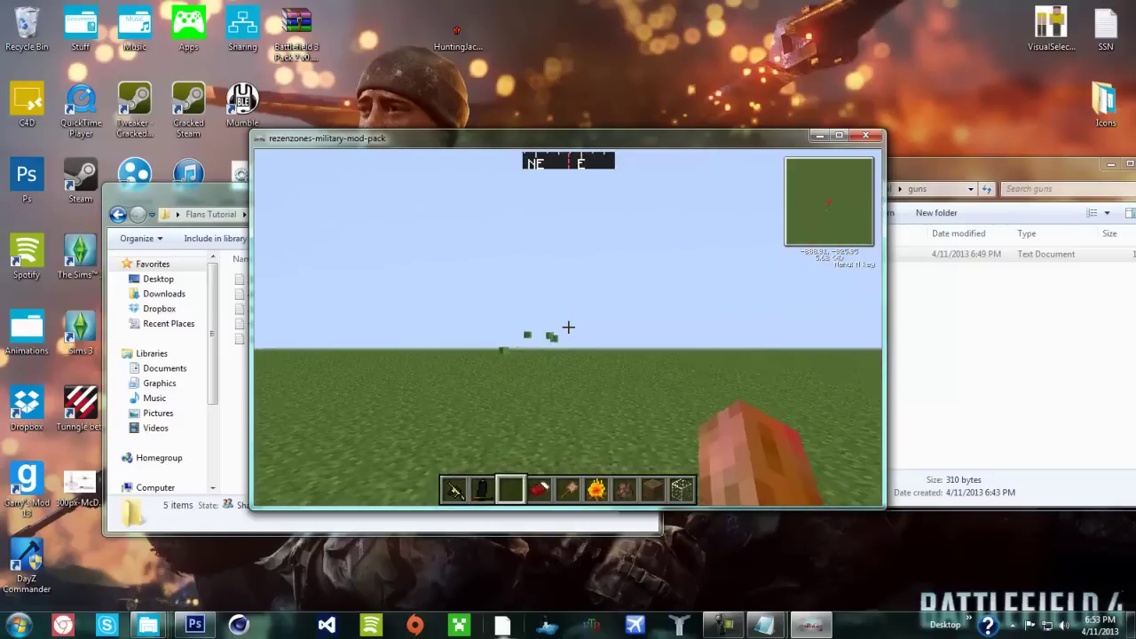
{"action": "scroll", "coordinate": [568, 327], "scroll_direction": "up", "scroll_amount": 2}
{"action": "left_click", "coordinate": [568, 326]}
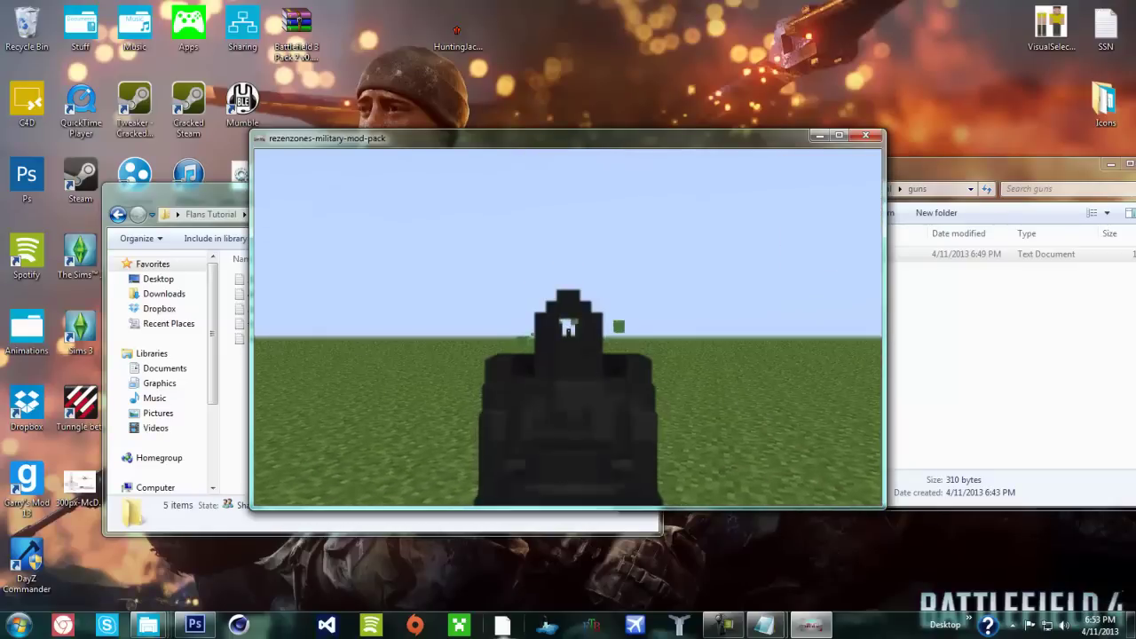
{"action": "left_click", "coordinate": [568, 327]}
{"action": "scroll", "coordinate": [569, 326], "scroll_direction": "down", "scroll_amount": 1}
{"action": "scroll", "coordinate": [568, 326], "scroll_direction": "down", "scroll_amount": 1}
Step: Add the olive-green military truck from Flan's Mod Vehicles to the third hotbar slot, and place it on the grass
{"action": "key", "text": "e"}
{"action": "left_click", "coordinate": [484, 269]}
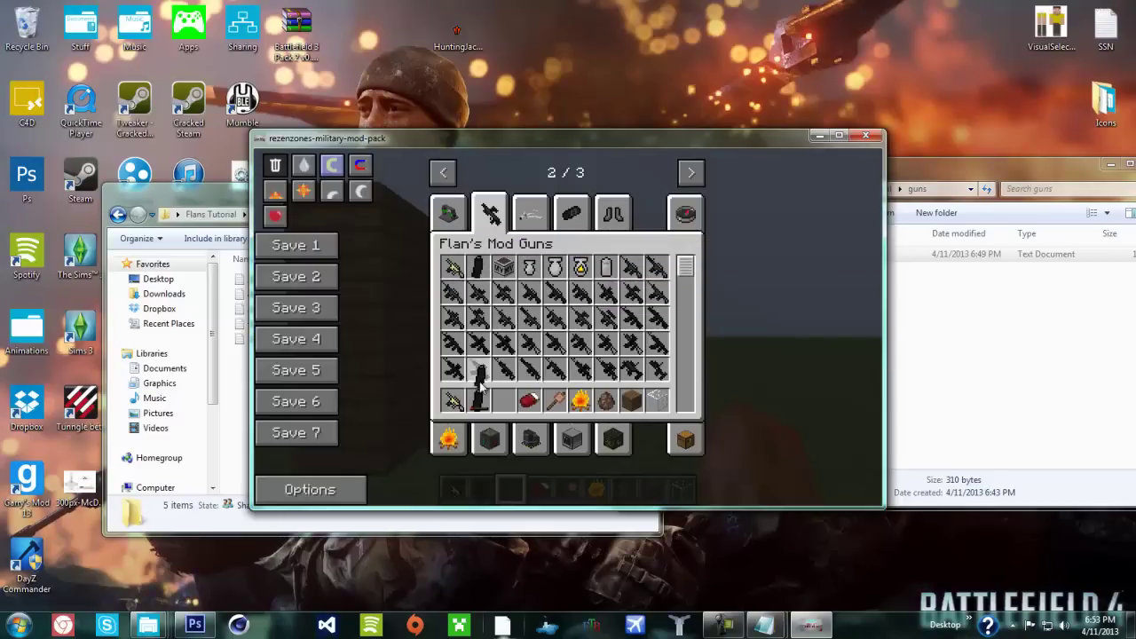
{"action": "left_click", "coordinate": [685, 214]}
{"action": "left_click", "coordinate": [525, 215]}
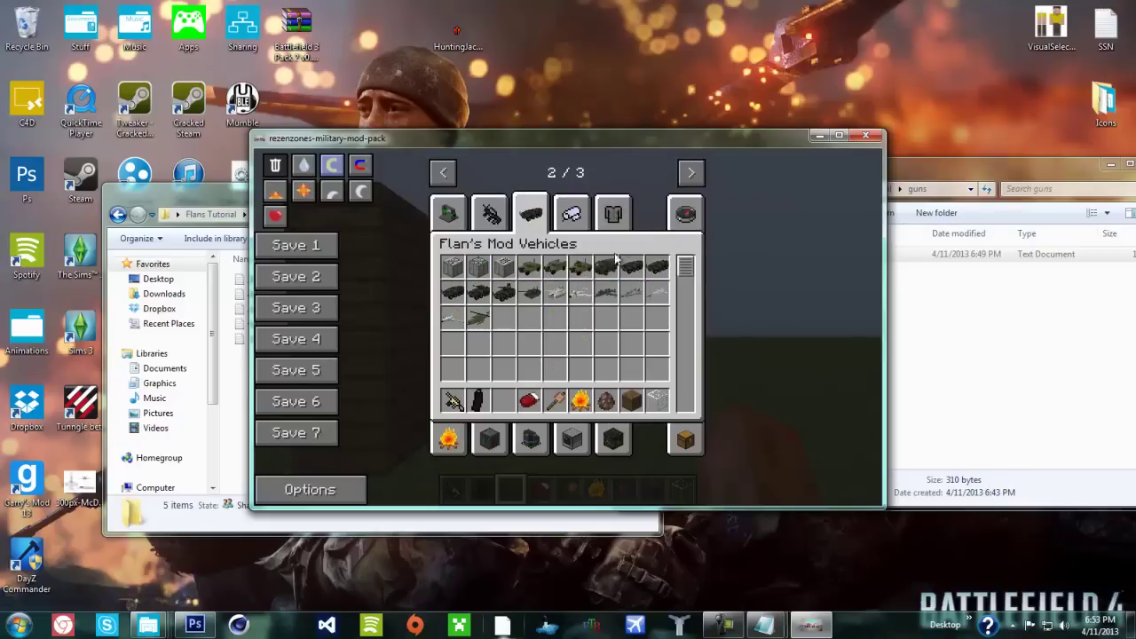
{"action": "left_click", "coordinate": [531, 286]}
{"action": "left_click", "coordinate": [508, 398]}
{"action": "key", "text": "e"}
{"action": "right_click", "coordinate": [568, 326]}
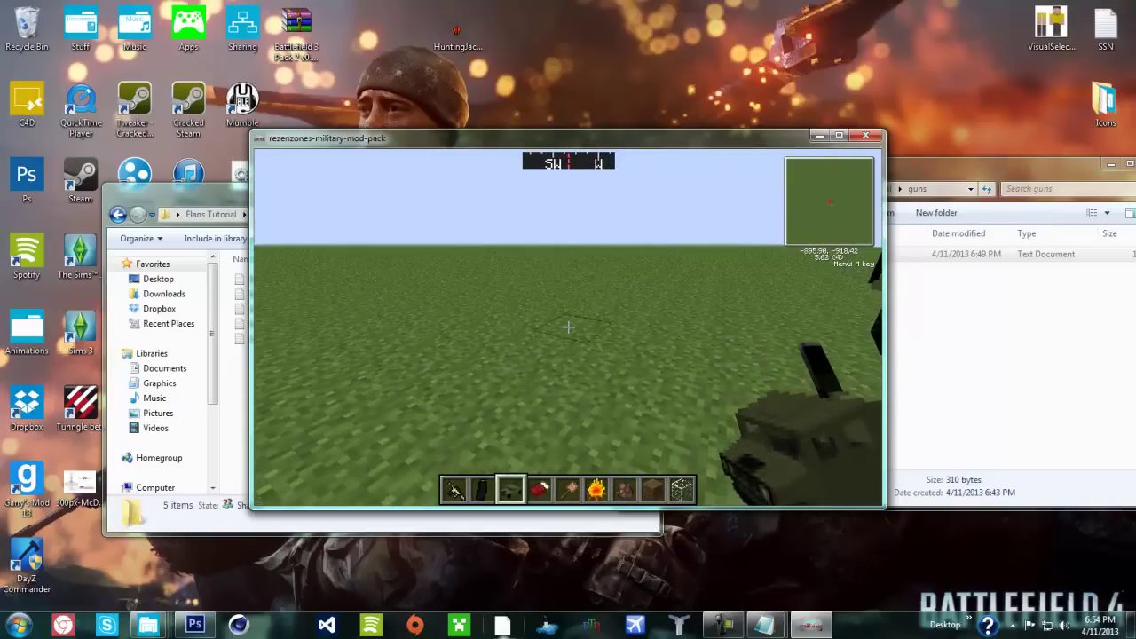
Step: Try to move the Hunting Vest from the helmet slot to the chest slot in the survival inventory
{"action": "scroll", "coordinate": [568, 327], "scroll_direction": "down", "scroll_amount": 1}
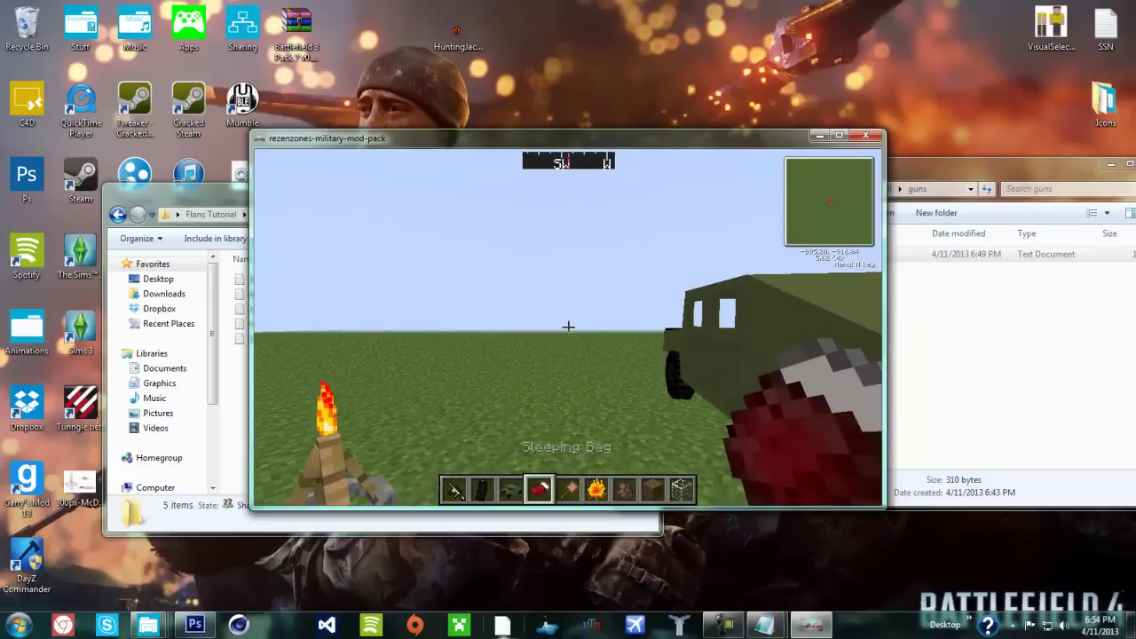
{"action": "scroll", "coordinate": [568, 326], "scroll_direction": "up", "scroll_amount": 2}
{"action": "scroll", "coordinate": [568, 327], "scroll_direction": "down", "scroll_amount": 2}
{"action": "key", "text": "e"}
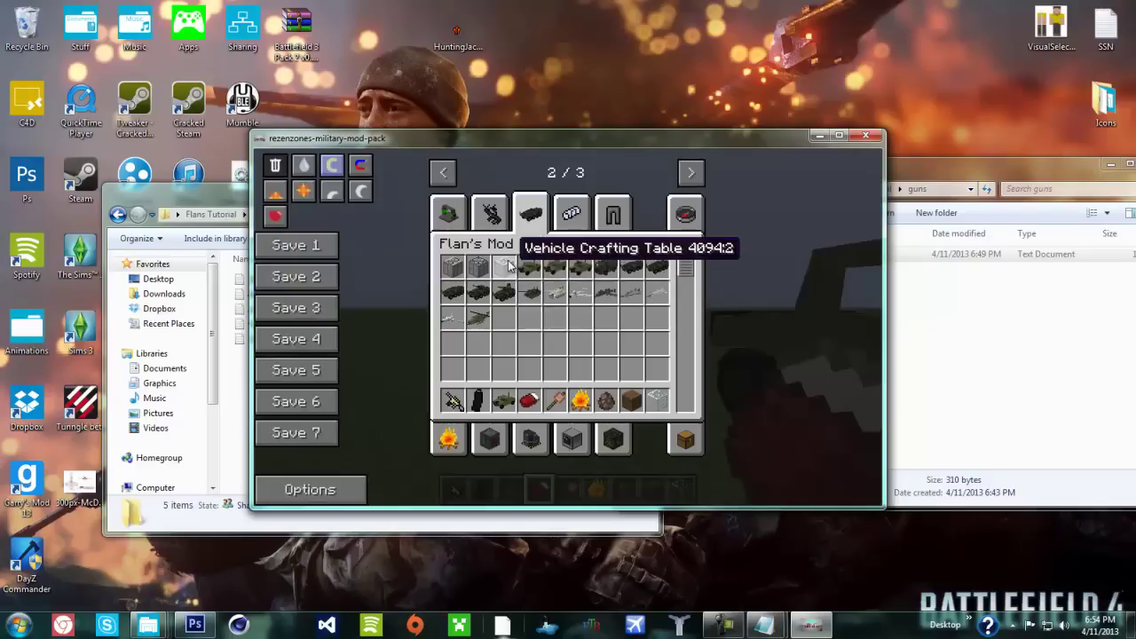
{"action": "left_click", "coordinate": [685, 439]}
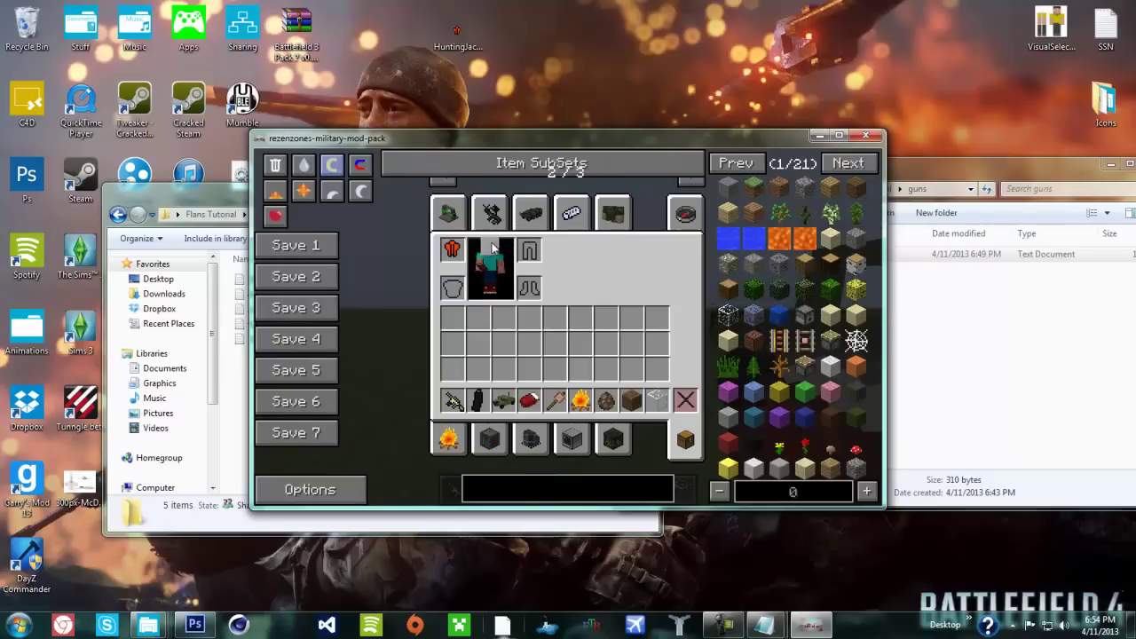
{"action": "left_click", "coordinate": [453, 250]}
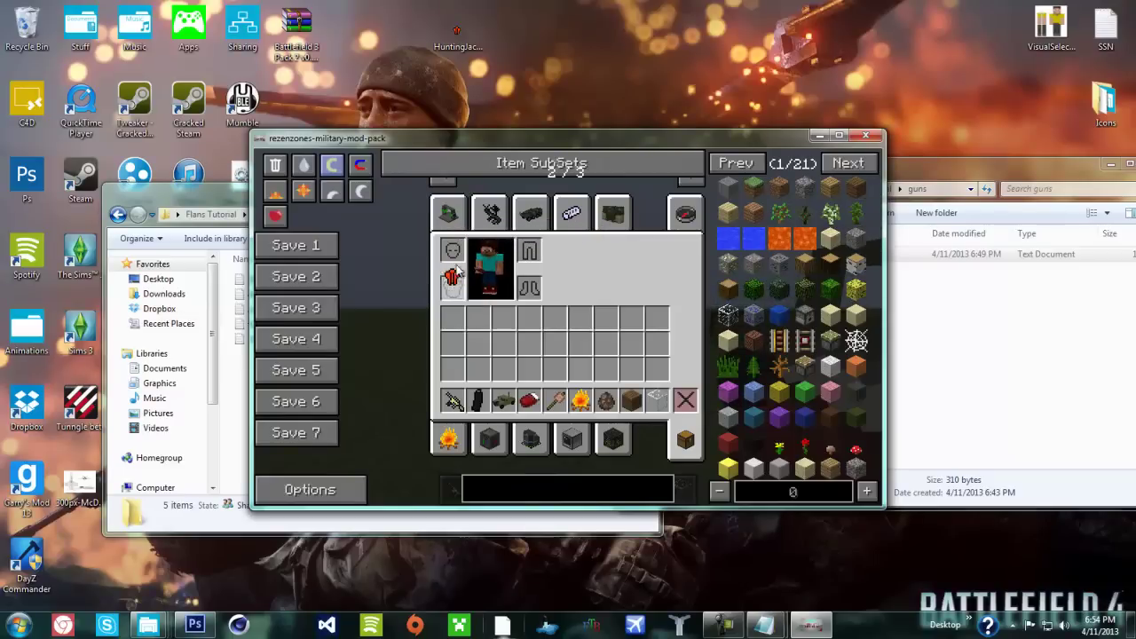
{"action": "key", "text": "e"}
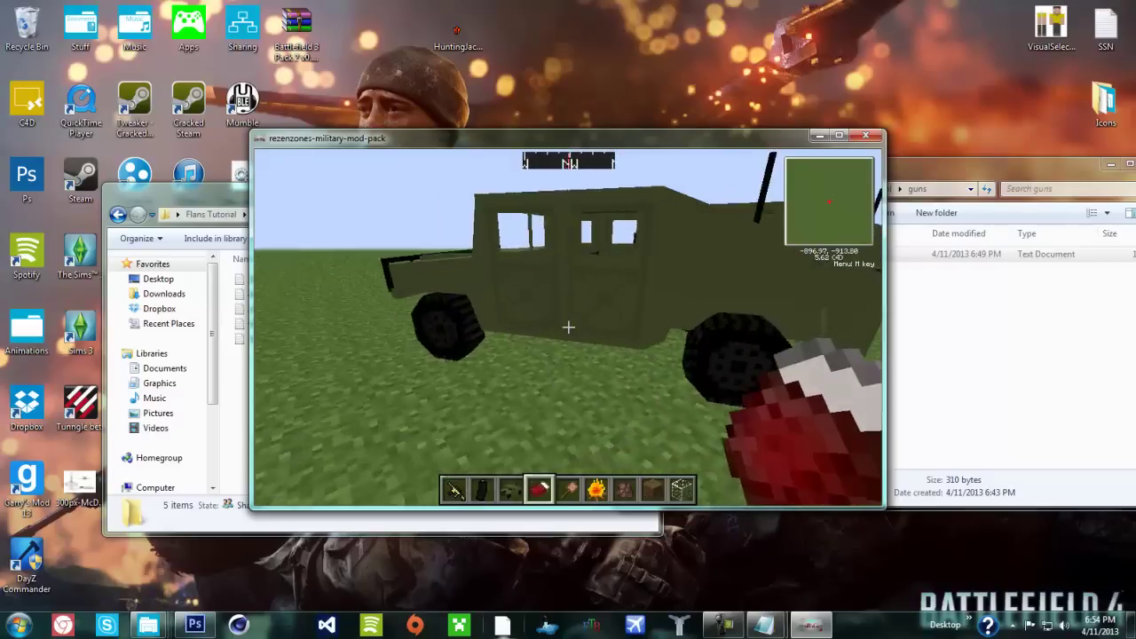
Step: Board the military truck, switch to the Shooter, and drive across the grassland
{"action": "right_click", "coordinate": [568, 327]}
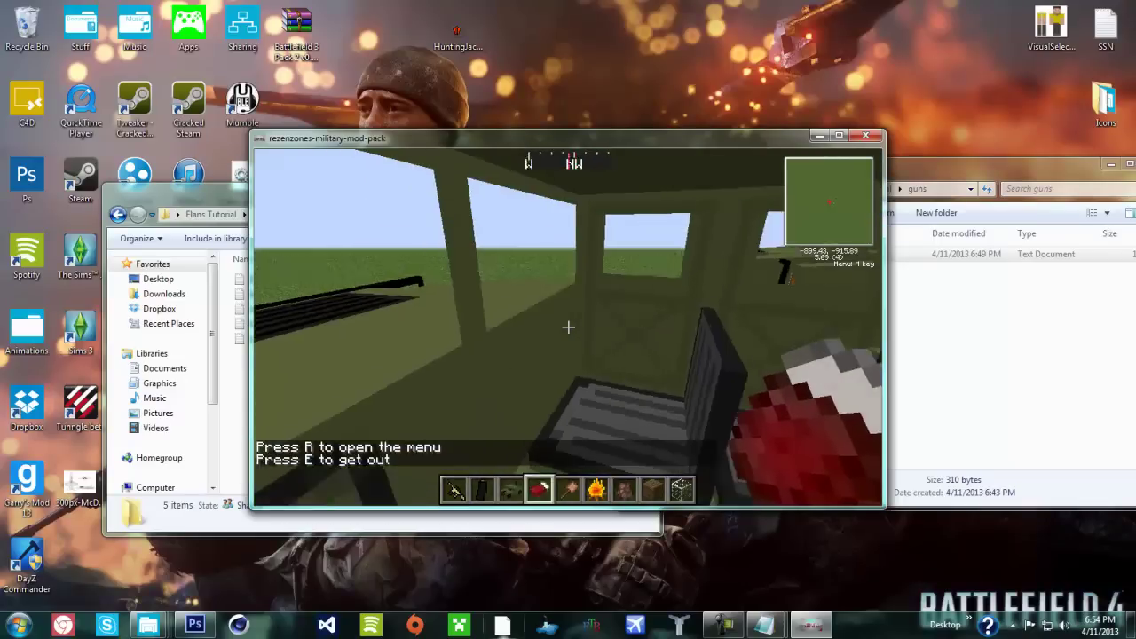
{"action": "key", "text": "1"}
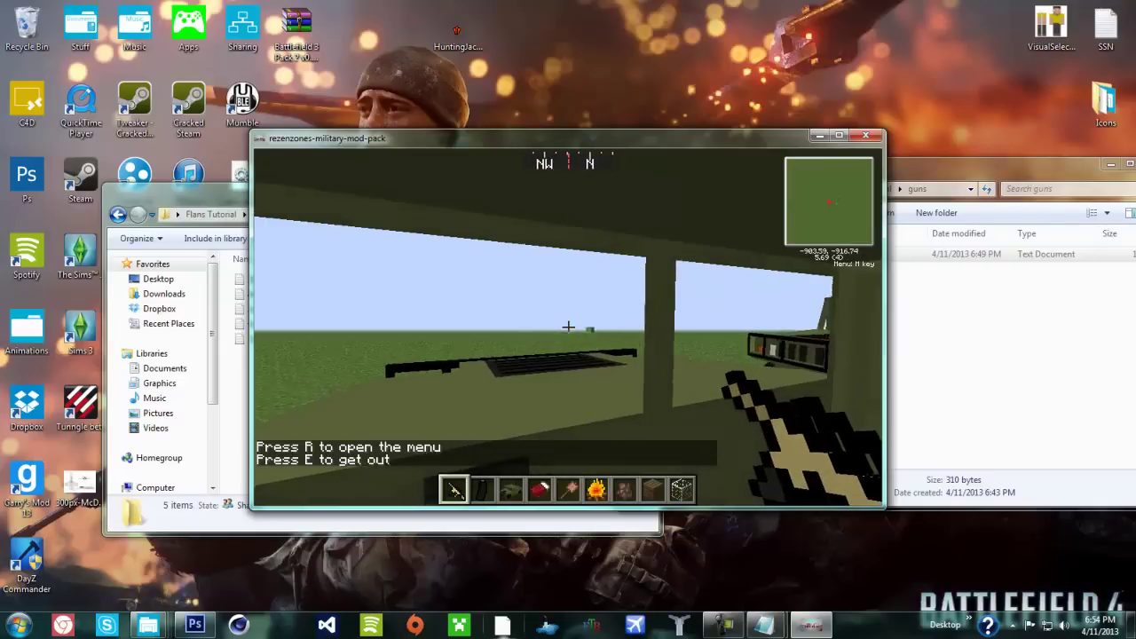
{"action": "key", "text": "w"}
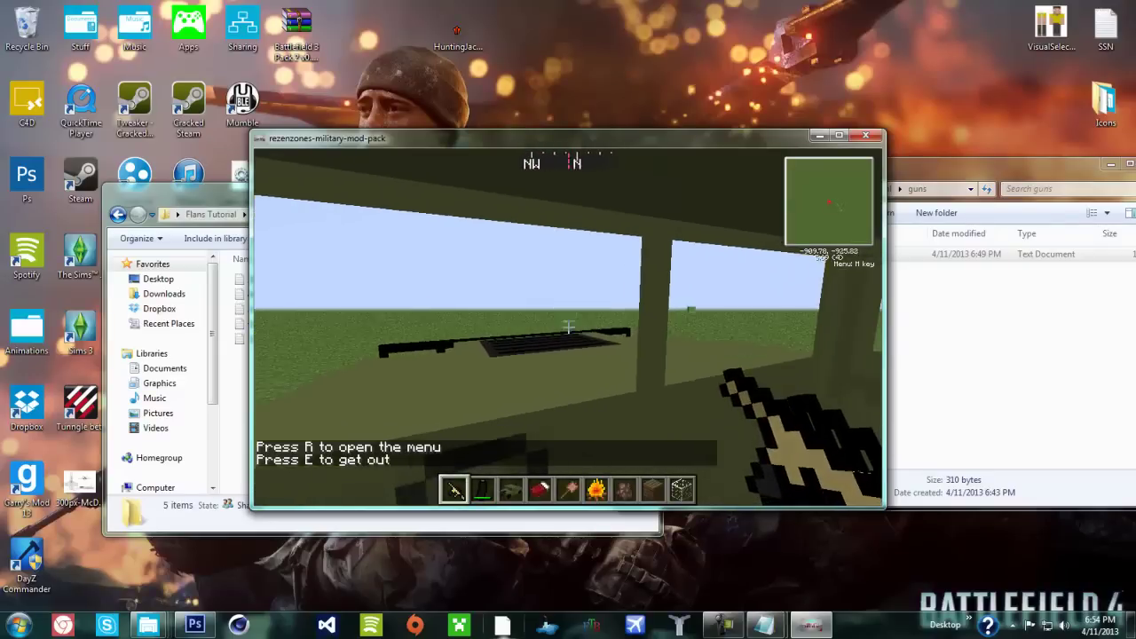
{"action": "key", "text": "d"}
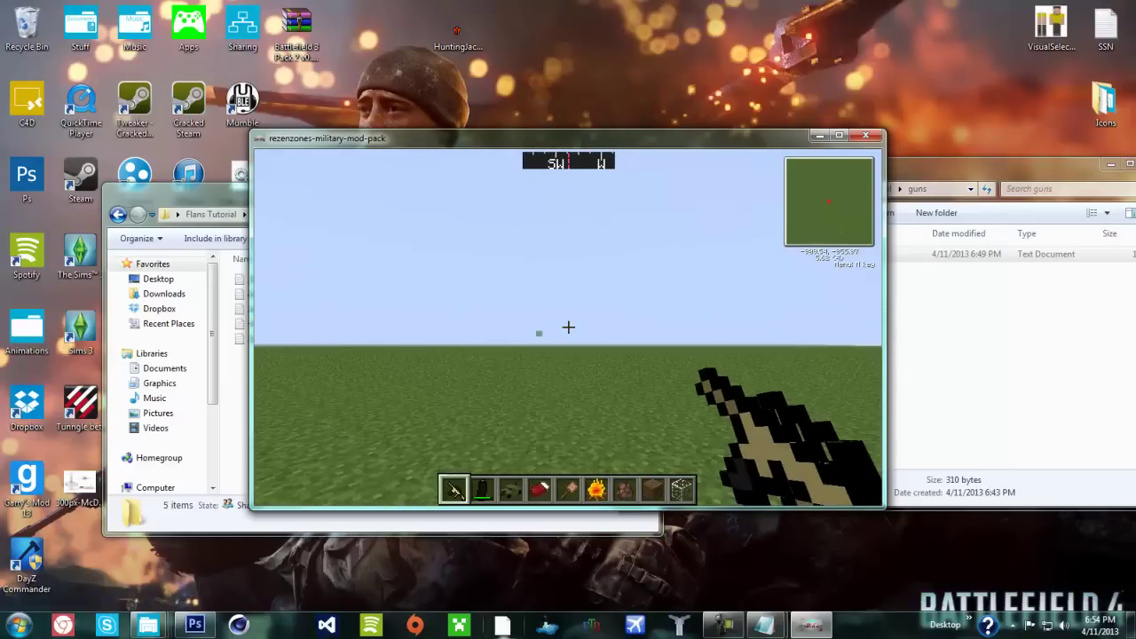
Step: Test the Shooter's aiming sights on the open grass, and advance across the field with the gun held
{"action": "right_click", "coordinate": [568, 327]}
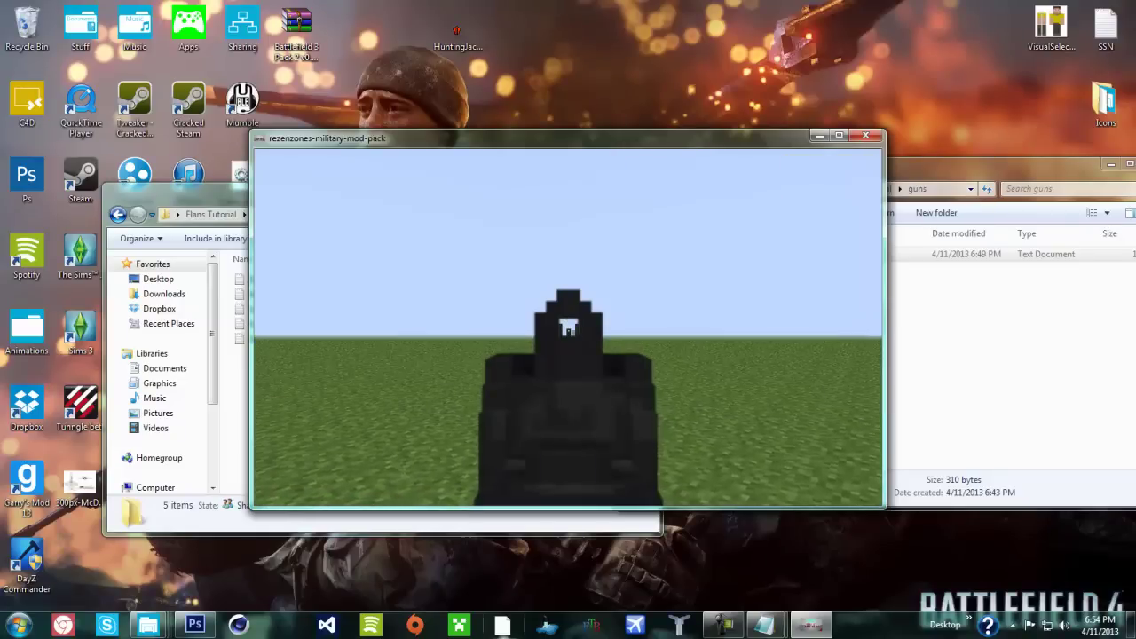
{"action": "key", "text": "z"}
{"action": "key", "text": "z"}
{"action": "key", "text": "z"}
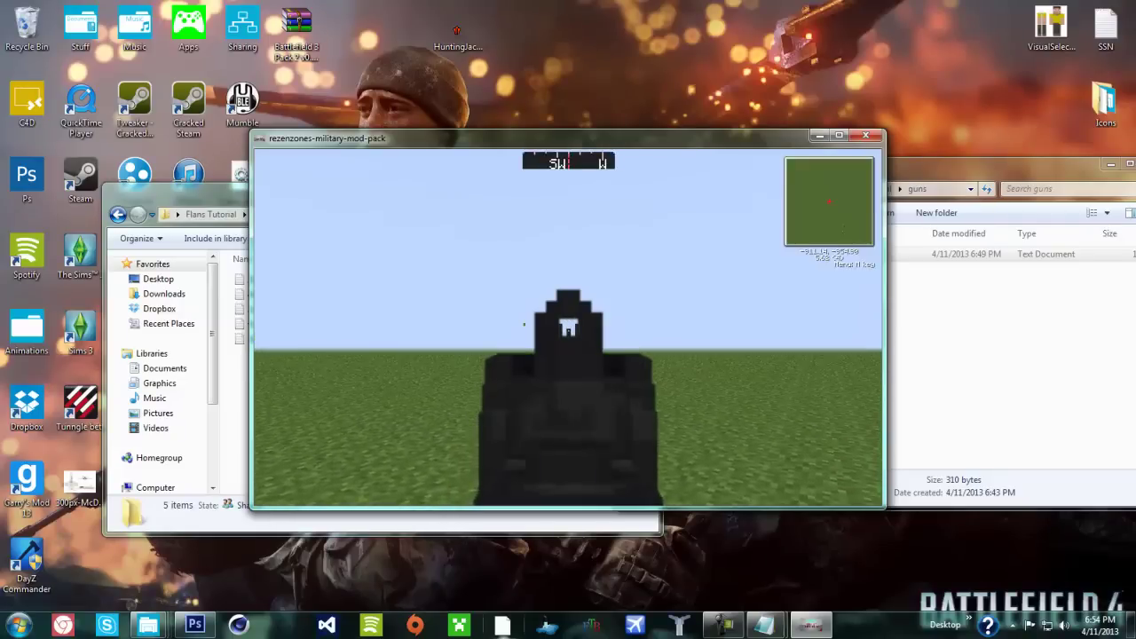
{"action": "right_click", "coordinate": [568, 327]}
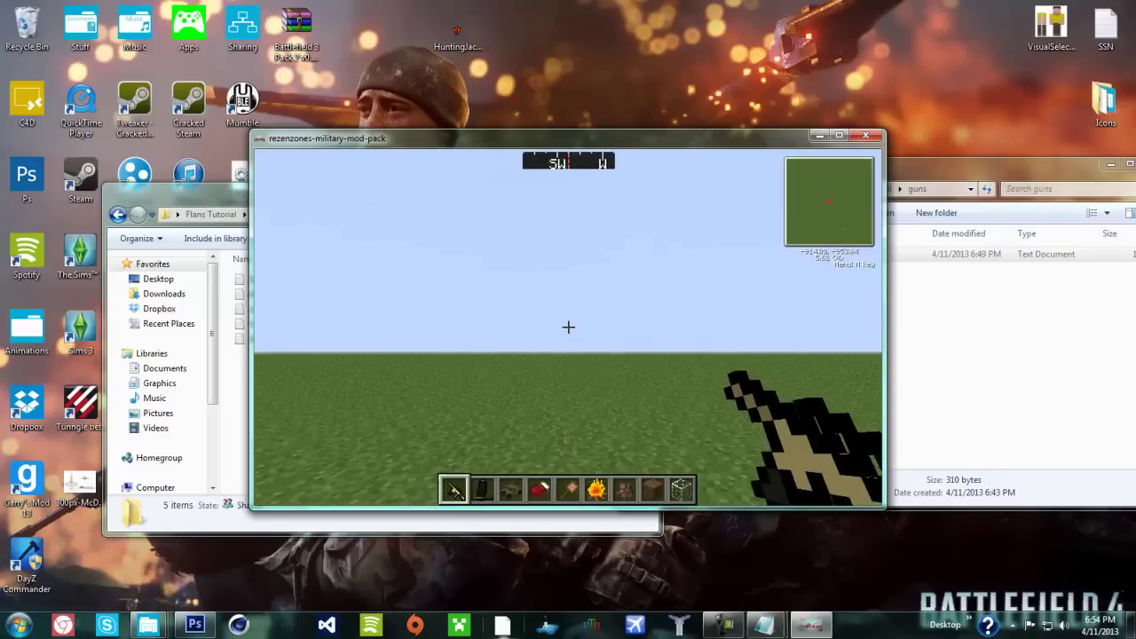
{"action": "key", "text": "w"}
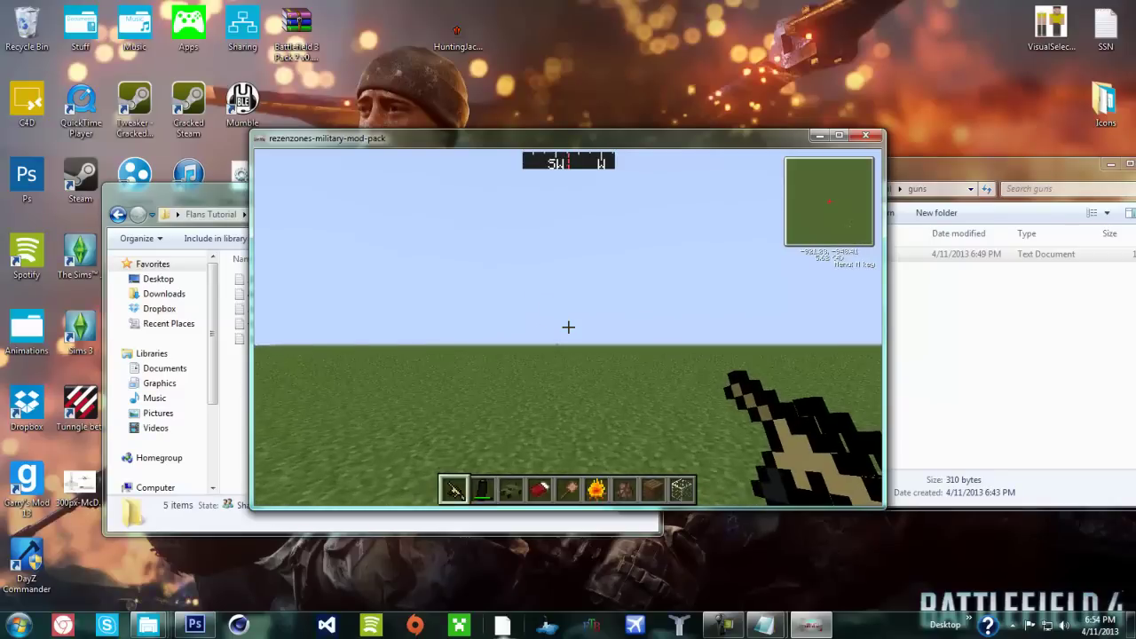
{"action": "key", "text": "w"}
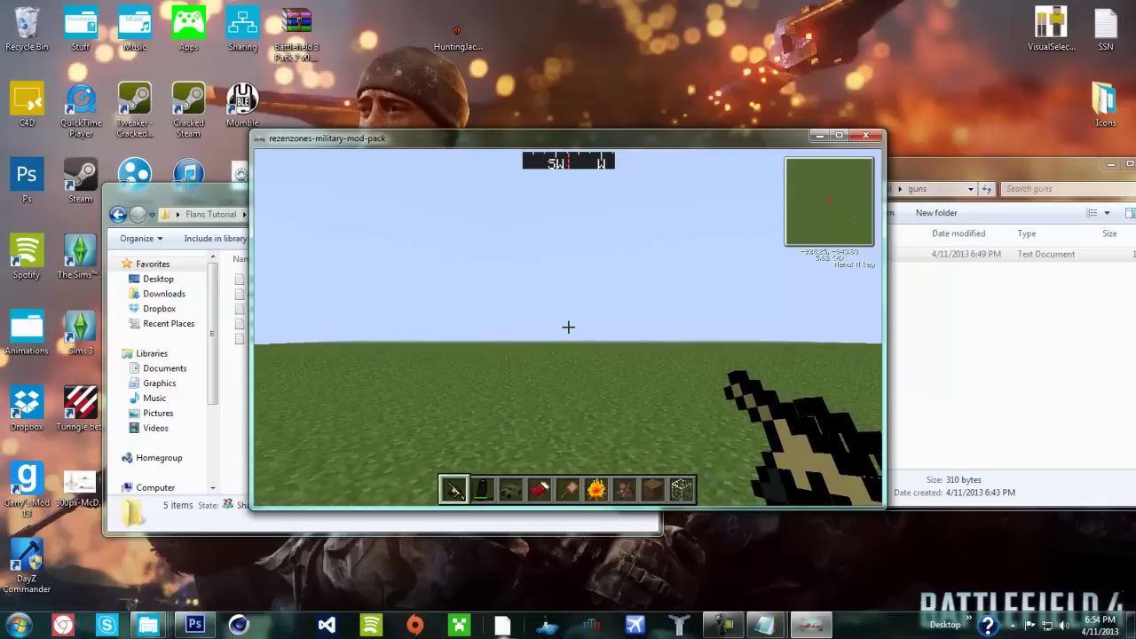
{"action": "key", "text": "w"}
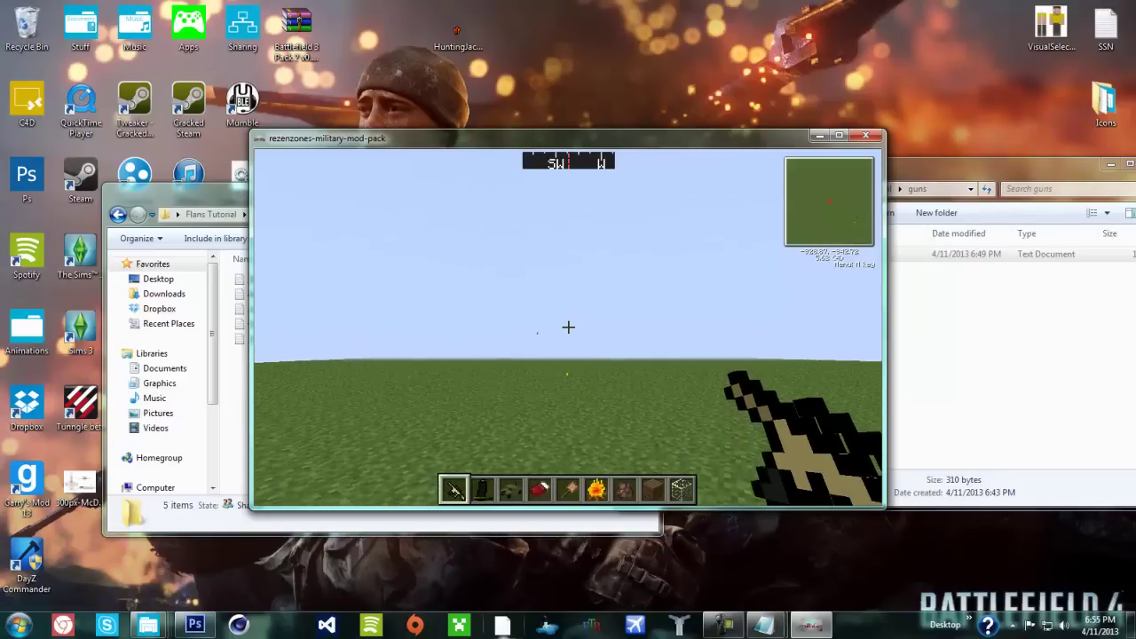
Step: Check the equipped armor in the inventory, and look through the Shooter's sights at the open field again
{"action": "key", "text": "e"}
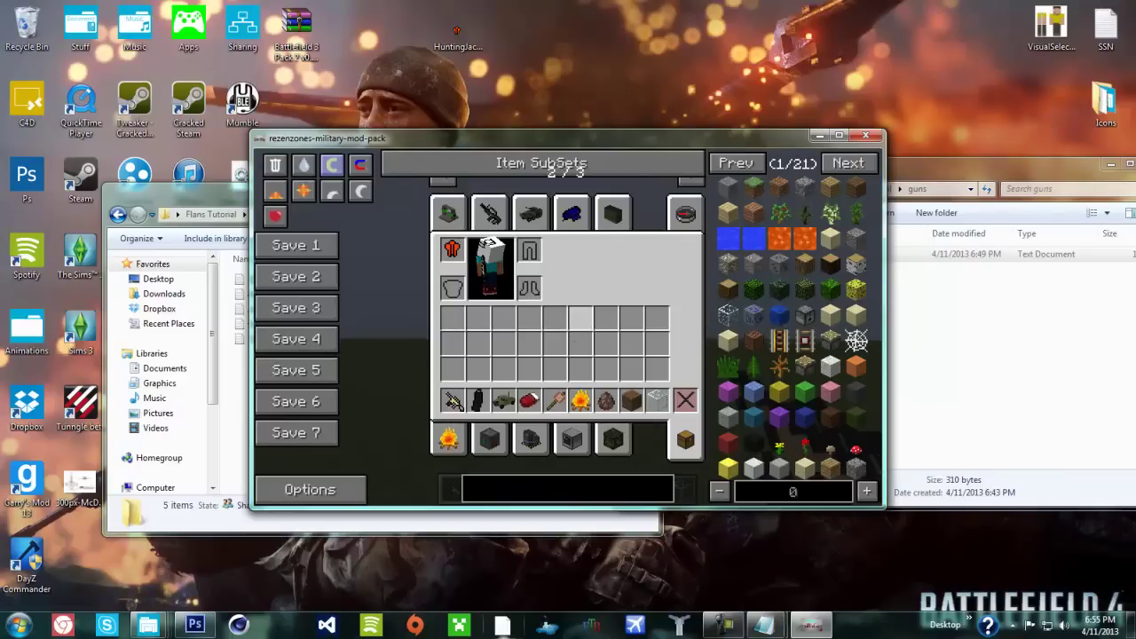
{"action": "key", "text": "e"}
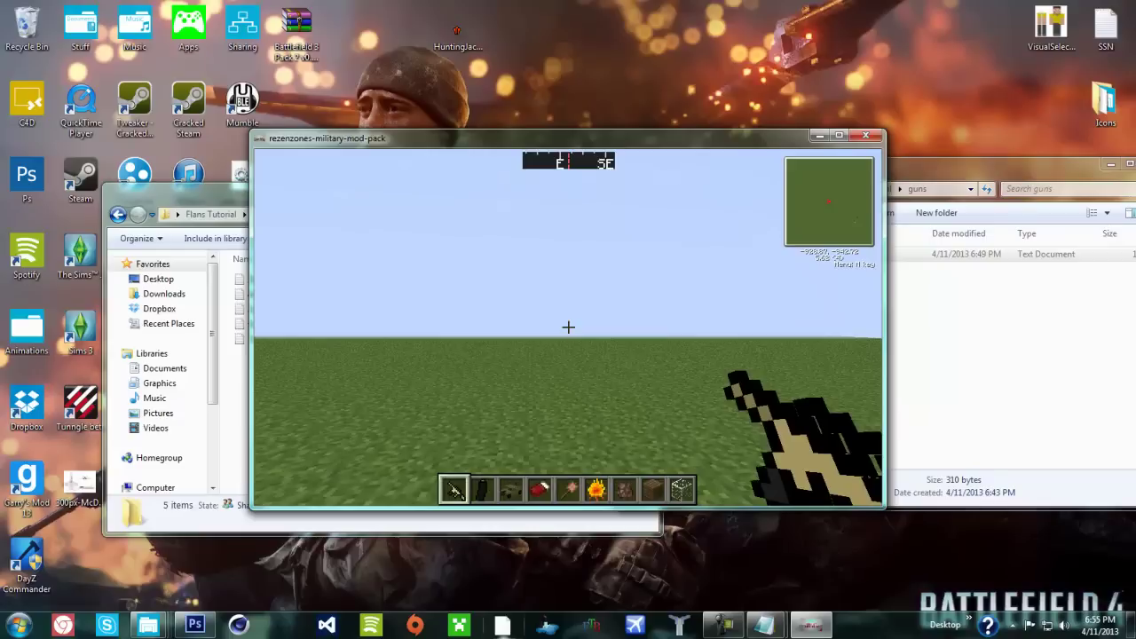
{"action": "right_click", "coordinate": [568, 327]}
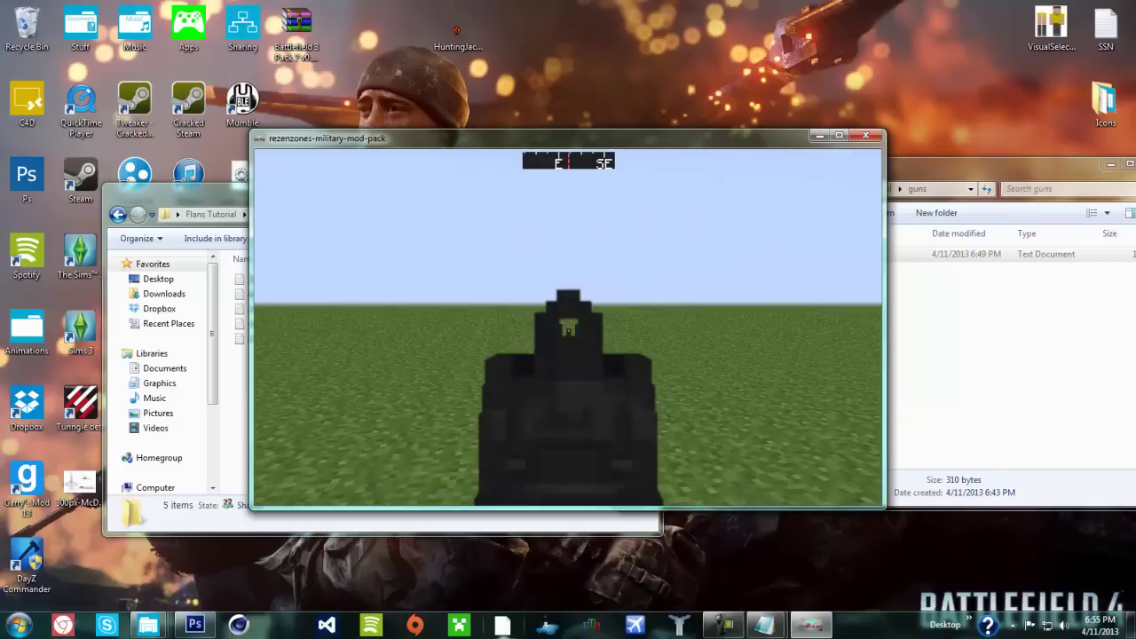
{"action": "right_click", "coordinate": [568, 327]}
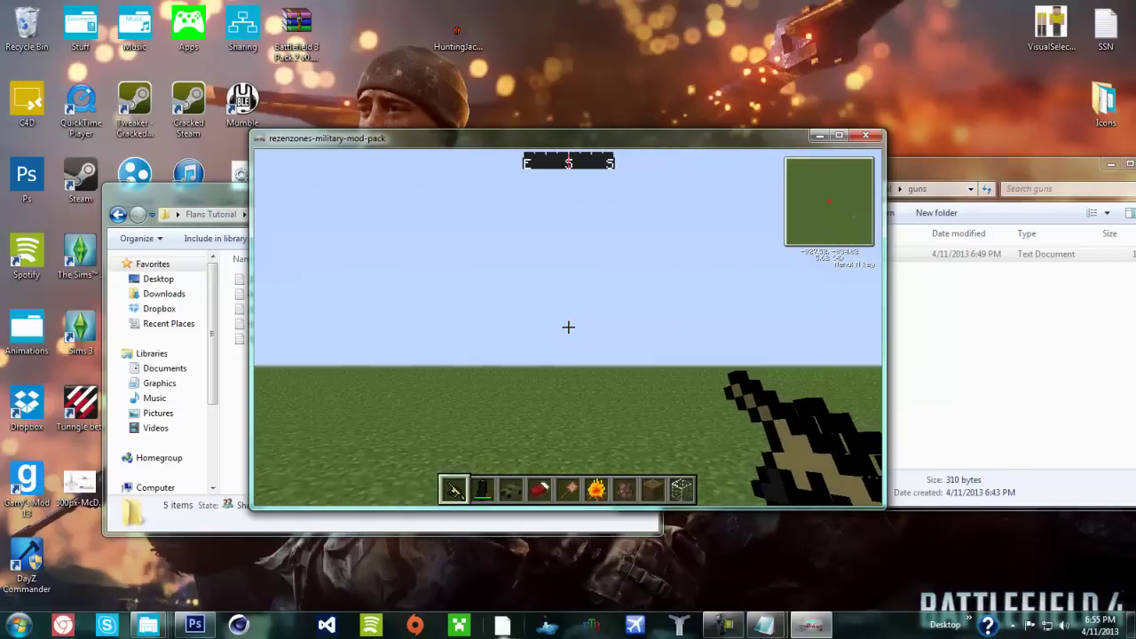
Step: Select the Sleeping Bag in the fourth hotbar slot, and use it on the grass near the parked truck
{"action": "scroll", "coordinate": [568, 326], "scroll_direction": "down", "scroll_amount": 3}
{"action": "scroll", "coordinate": [568, 327], "scroll_direction": "up", "scroll_amount": 2}
{"action": "scroll", "coordinate": [568, 326], "scroll_direction": "down", "scroll_amount": 2}
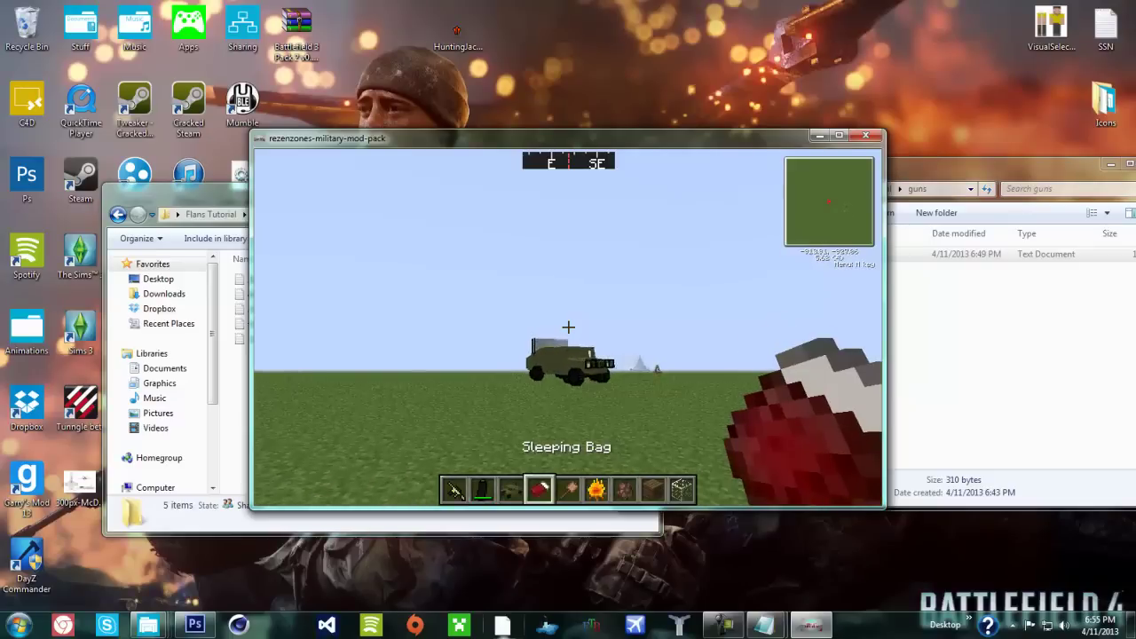
{"action": "right_click", "coordinate": [568, 327]}
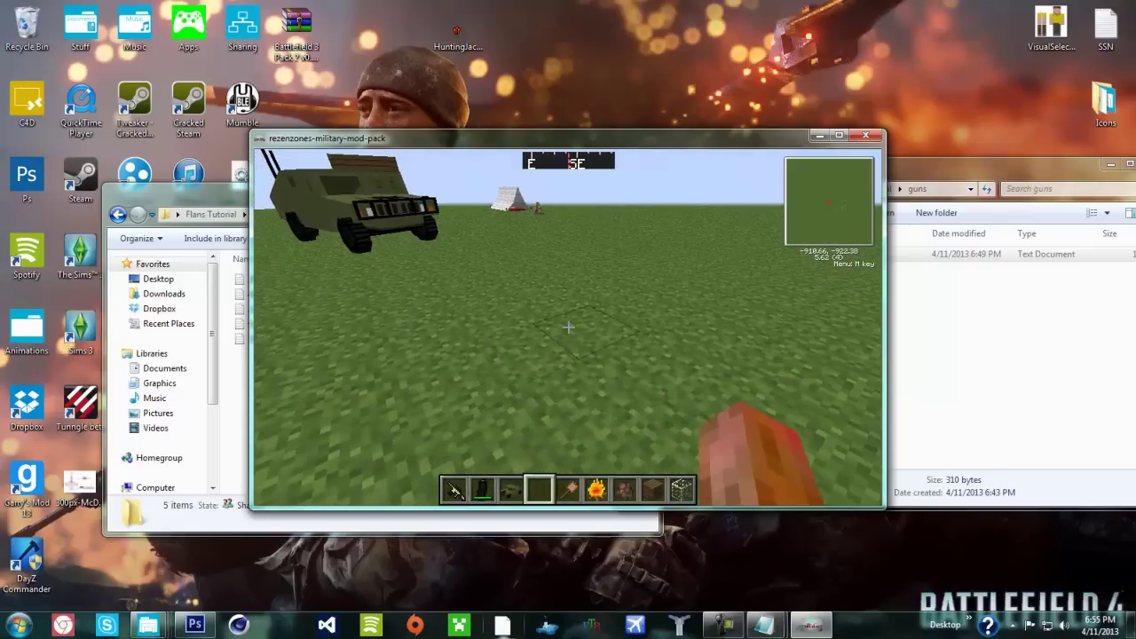
{"action": "right_click", "coordinate": [568, 326]}
Step: Search the creative items for "spawn" and put the Spawn Squid egg in the fourth hotbar slot
{"action": "key", "text": "e"}
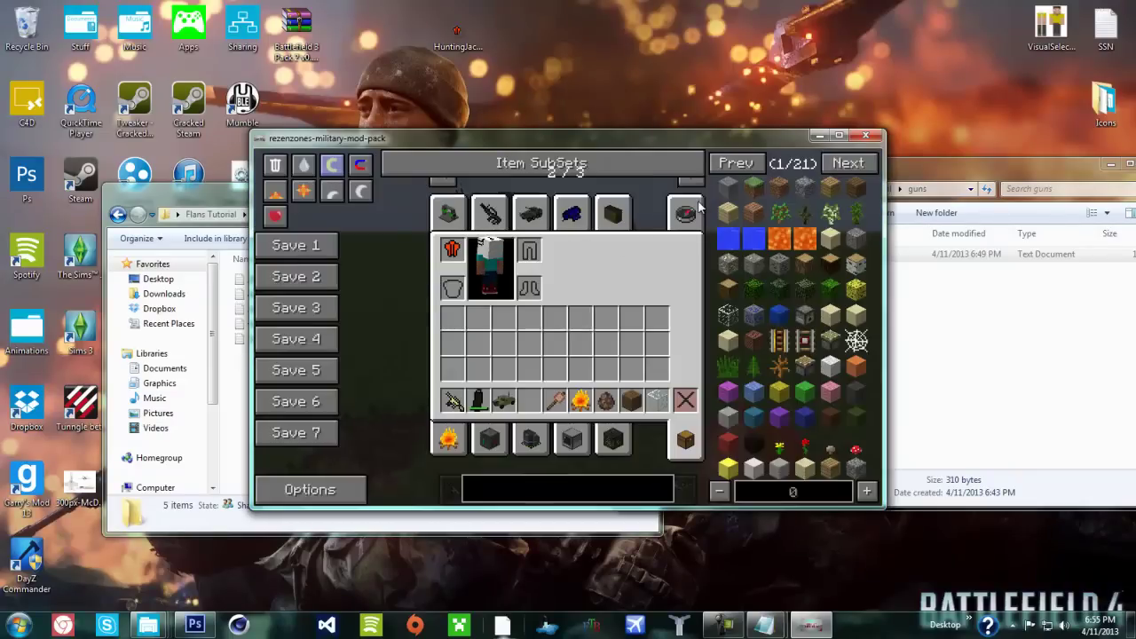
{"action": "left_click", "coordinate": [688, 214]}
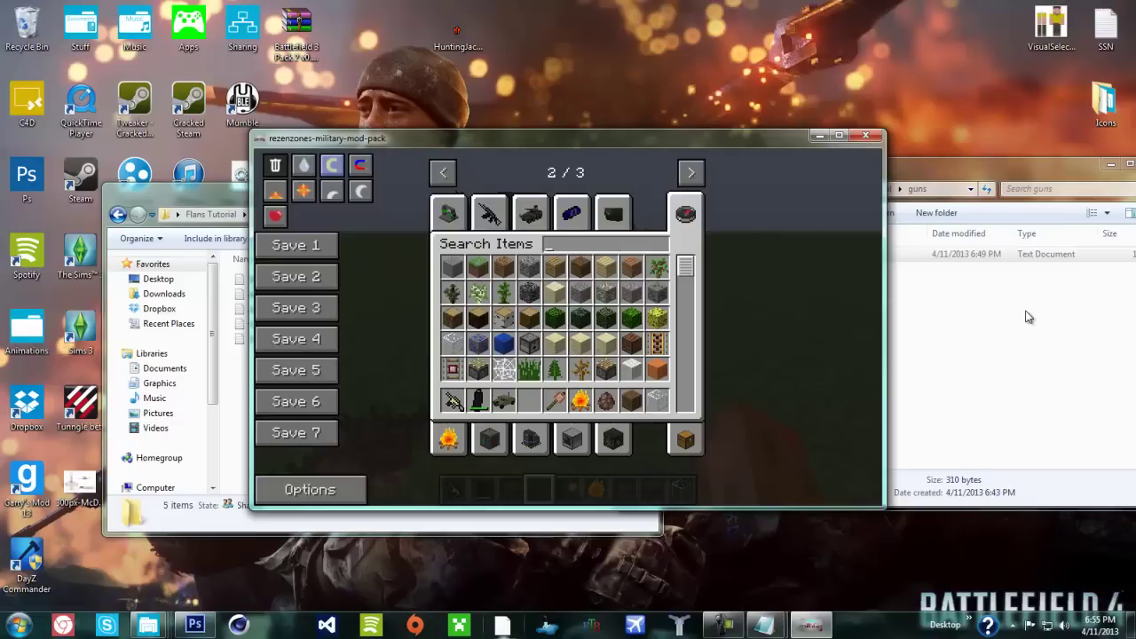
{"action": "type", "text": "sapwn"}
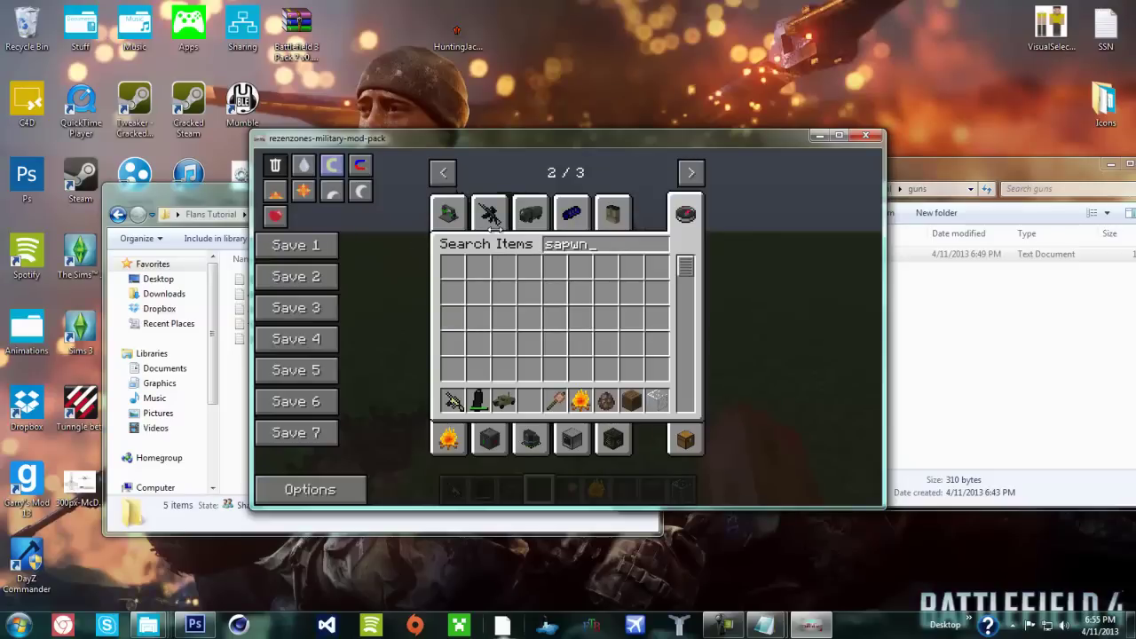
{"action": "key", "text": "BackSpace"}
{"action": "key", "text": "BackSpace"}
{"action": "key", "text": "BackSpace"}
{"action": "key", "text": "BackSpace"}
{"action": "type", "text": "pawn"}
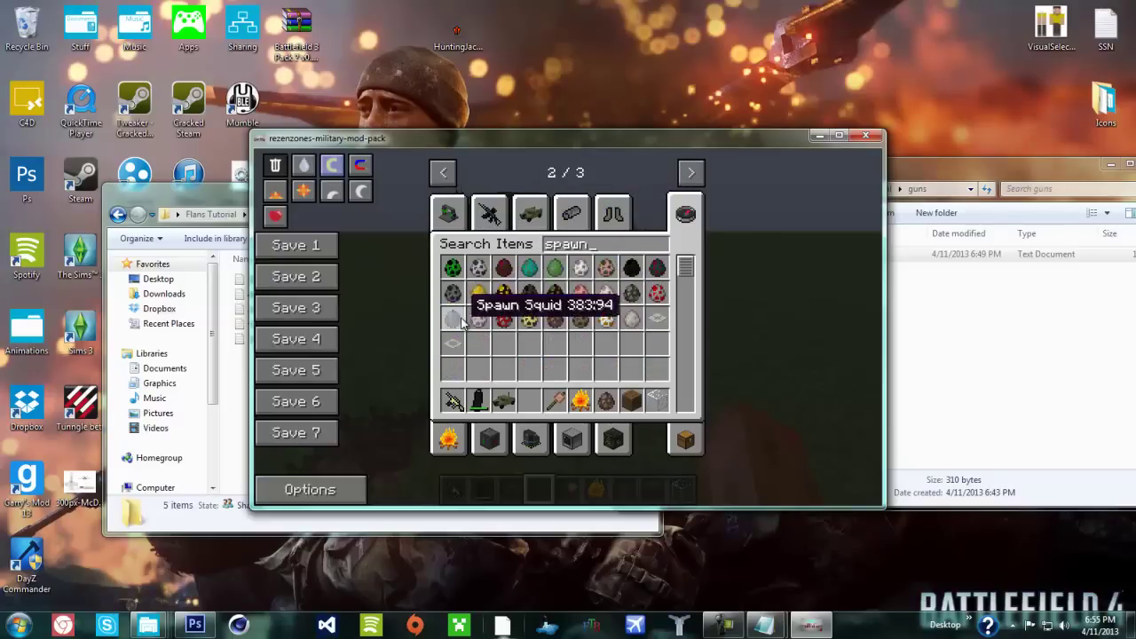
{"action": "left_click", "coordinate": [452, 317]}
{"action": "left_click", "coordinate": [529, 400]}
{"action": "key", "text": "e"}
Step: Spawn two squids on the grass, switch to the Shooter, and fire at them
{"action": "key", "text": "w"}
{"action": "scroll", "coordinate": [569, 327], "scroll_direction": "down", "scroll_amount": 2}
{"action": "scroll", "coordinate": [568, 328], "scroll_direction": "up", "scroll_amount": 1}
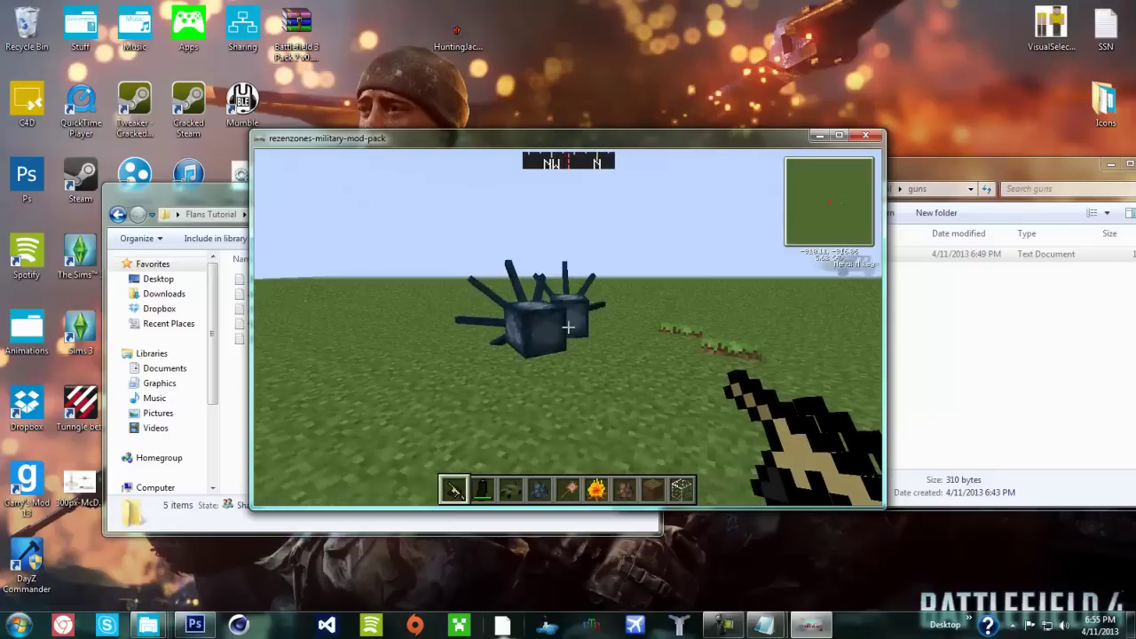
{"action": "right_click", "coordinate": [568, 327]}
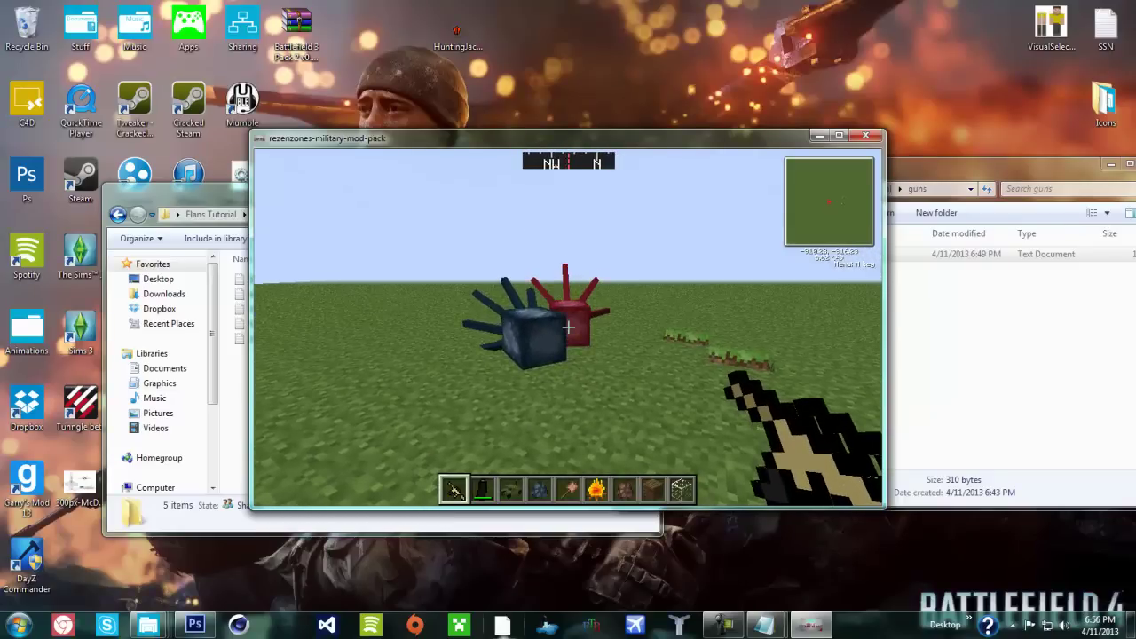